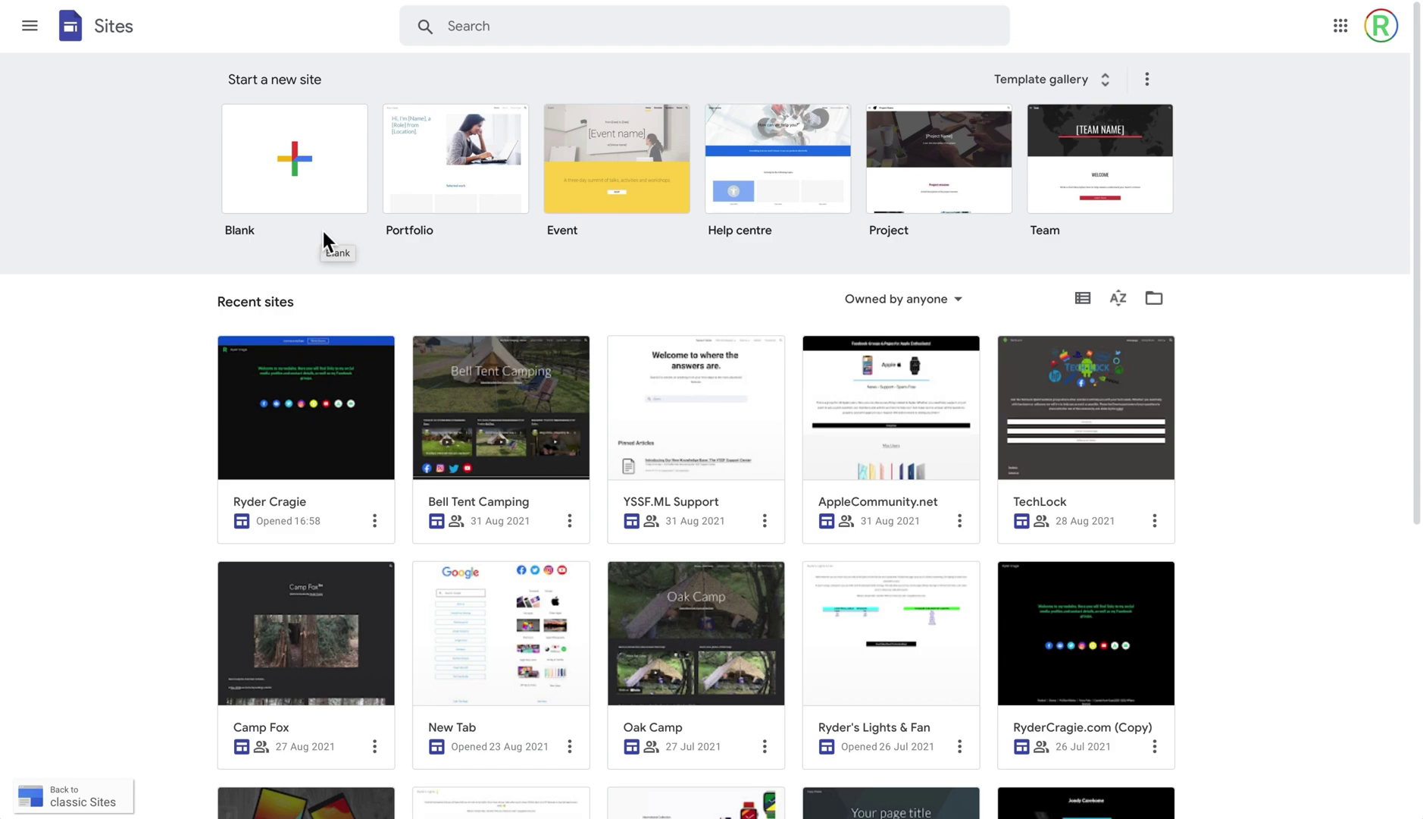
- Browse the full template gallery, then return to the Sites home page
{"action": "left_click", "coordinate": [1053, 91]}
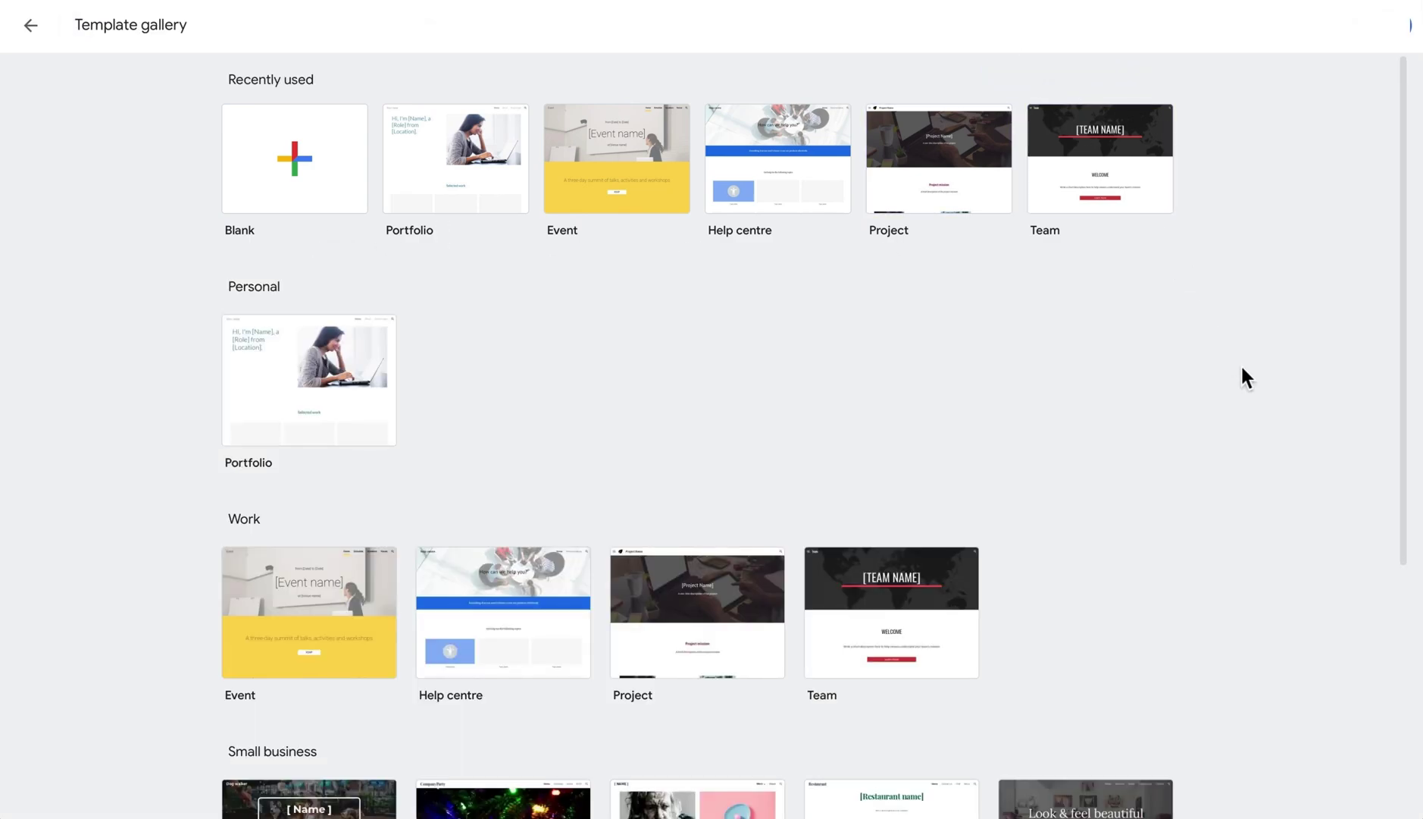
{"action": "scroll", "coordinate": [1243, 371], "scroll_direction": "down", "scroll_amount": 1}
{"action": "scroll", "coordinate": [1240, 364], "scroll_direction": "down", "scroll_amount": 2}
{"action": "scroll", "coordinate": [1241, 364], "scroll_direction": "up", "scroll_amount": 3}
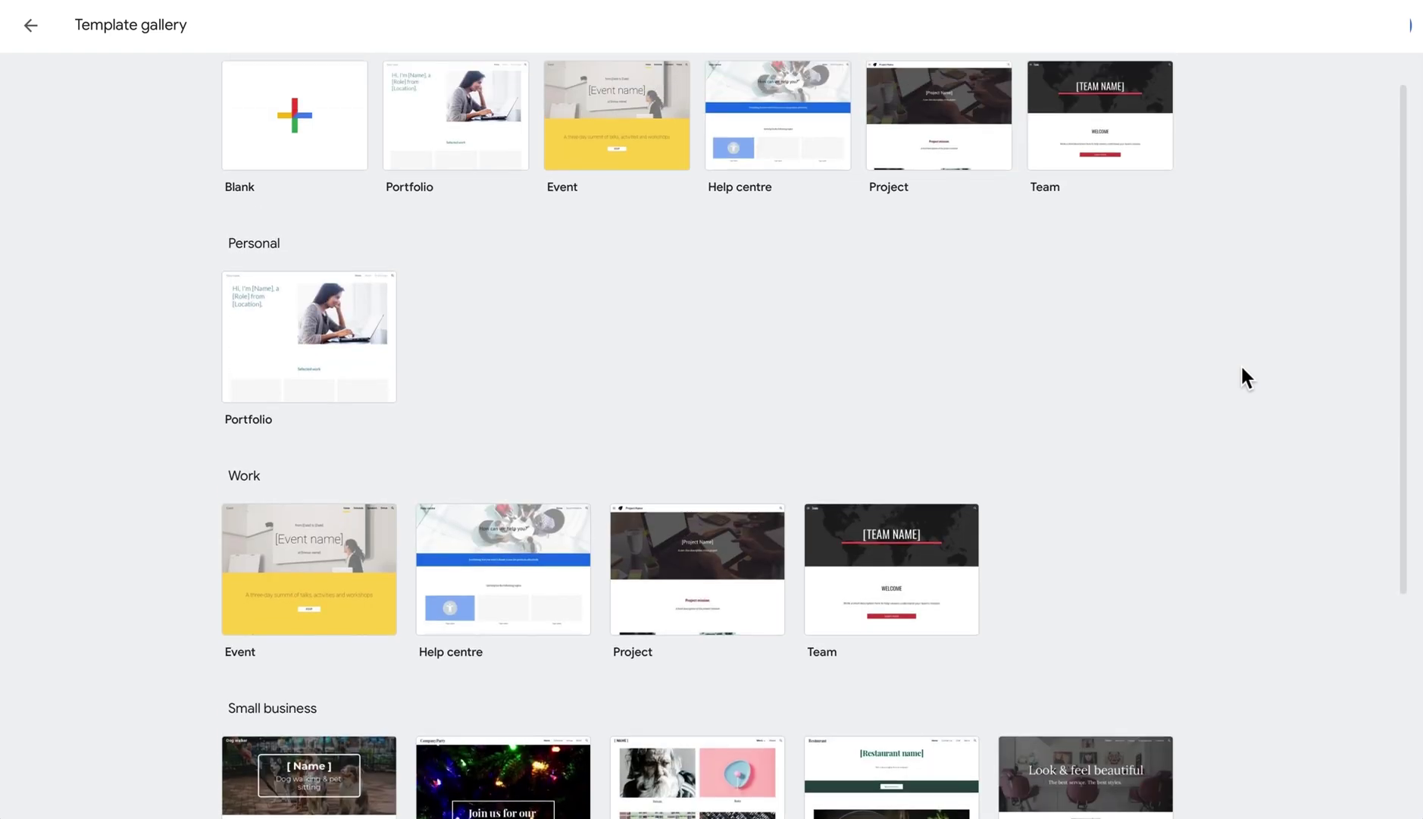
{"action": "left_click", "coordinate": [34, 28]}
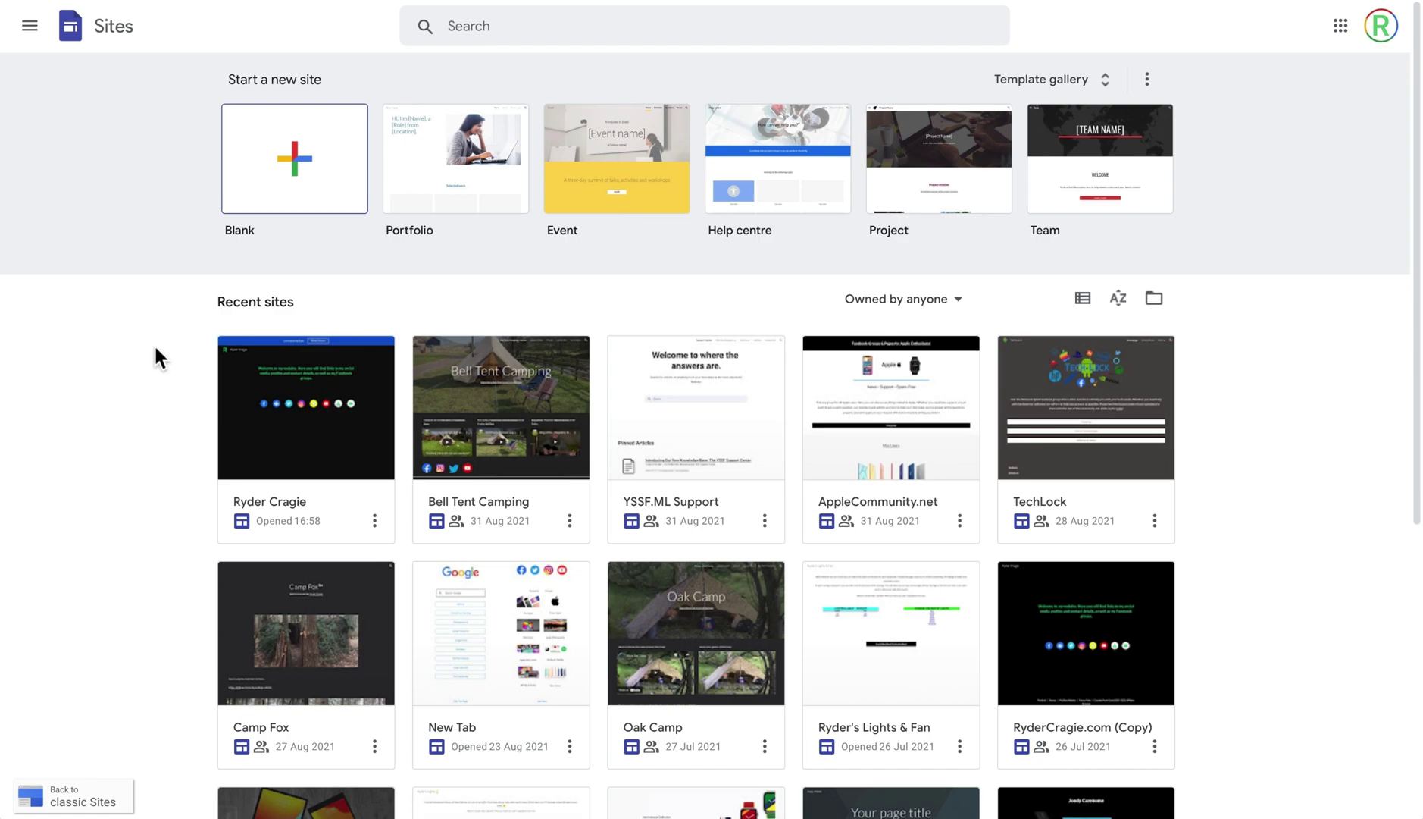
- Create a blank site and replace the placeholder page title with 'Test Page'
{"action": "left_click", "coordinate": [279, 198]}
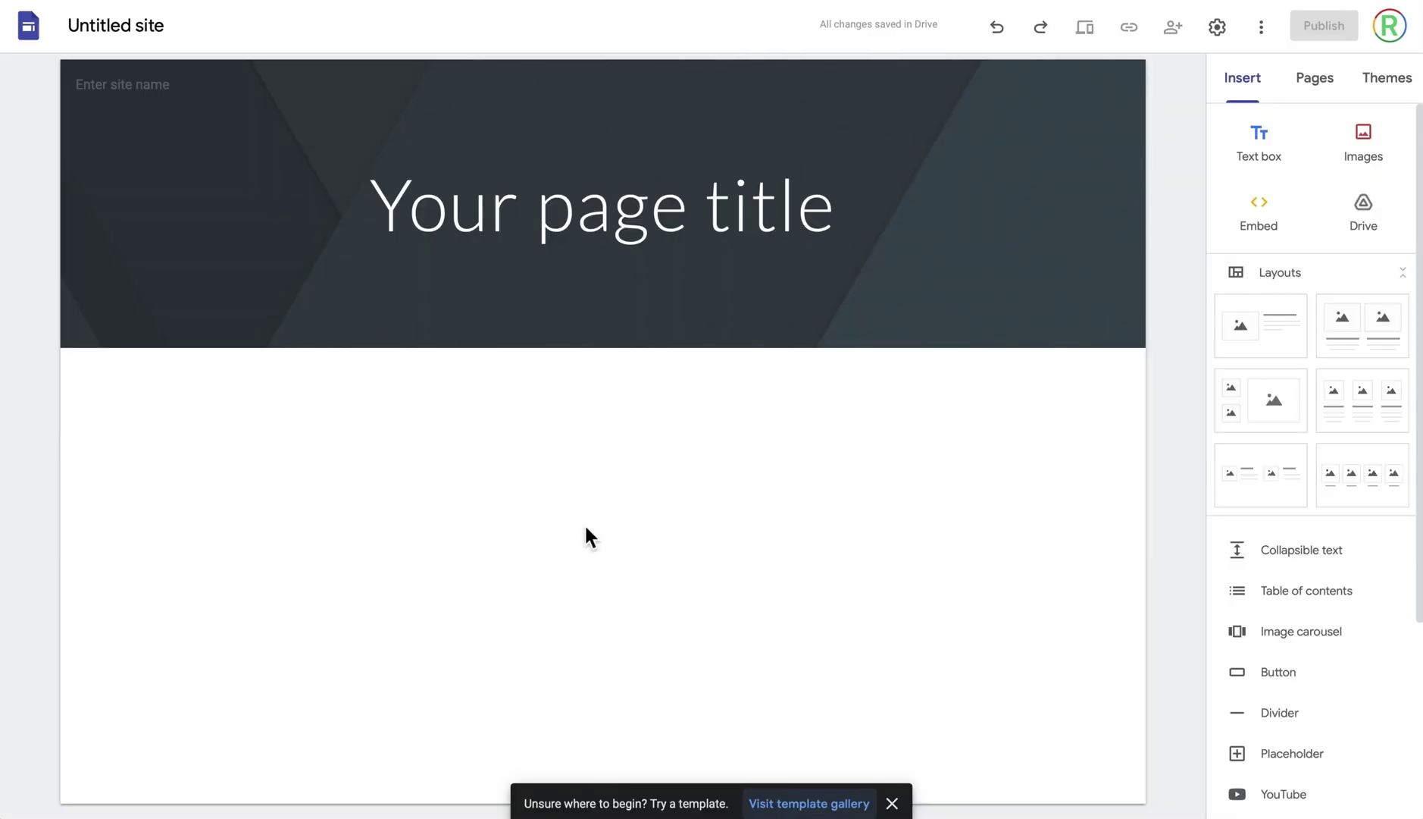
{"action": "mouse_move", "coordinate": [500, 338]}
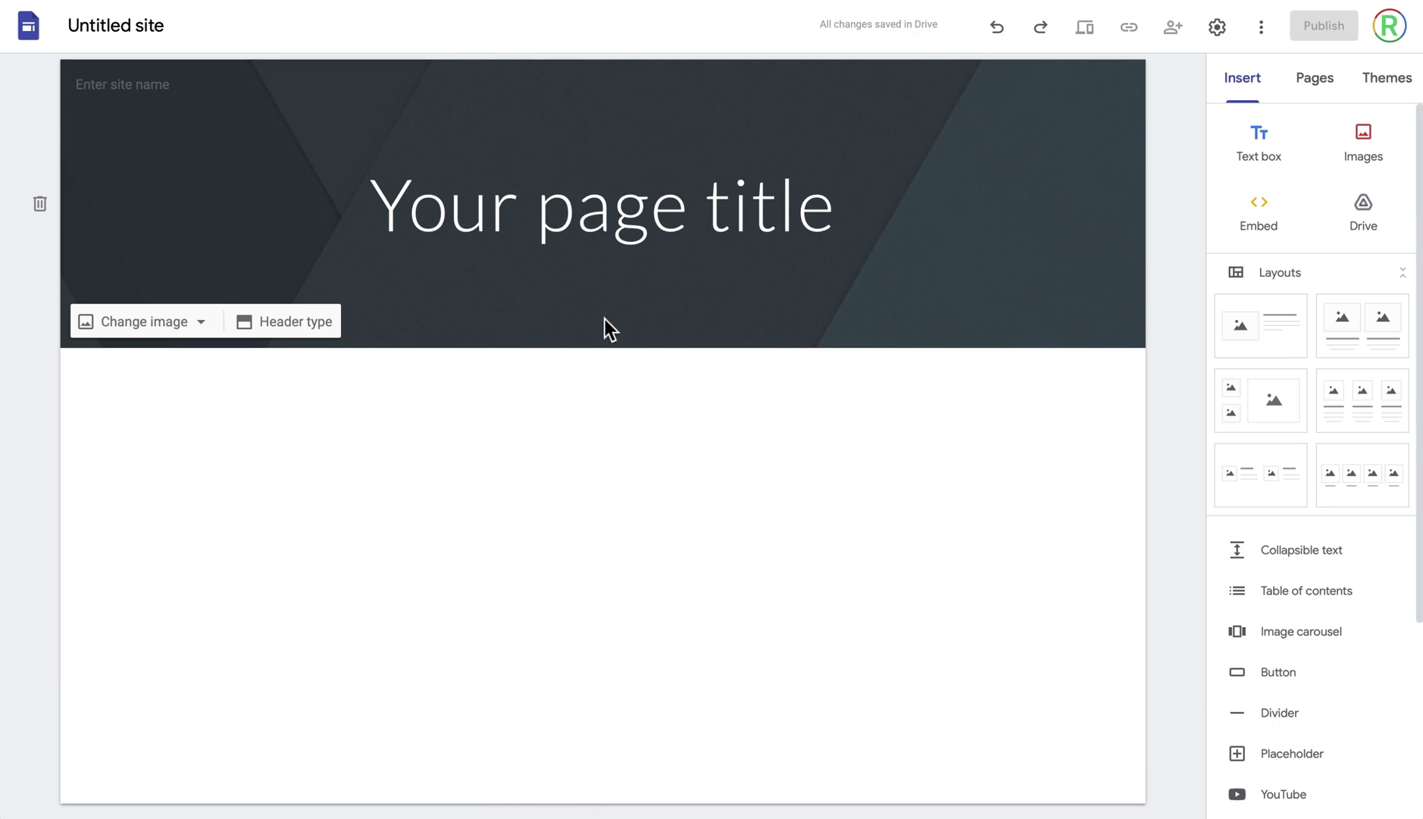
{"action": "left_click", "coordinate": [966, 311]}
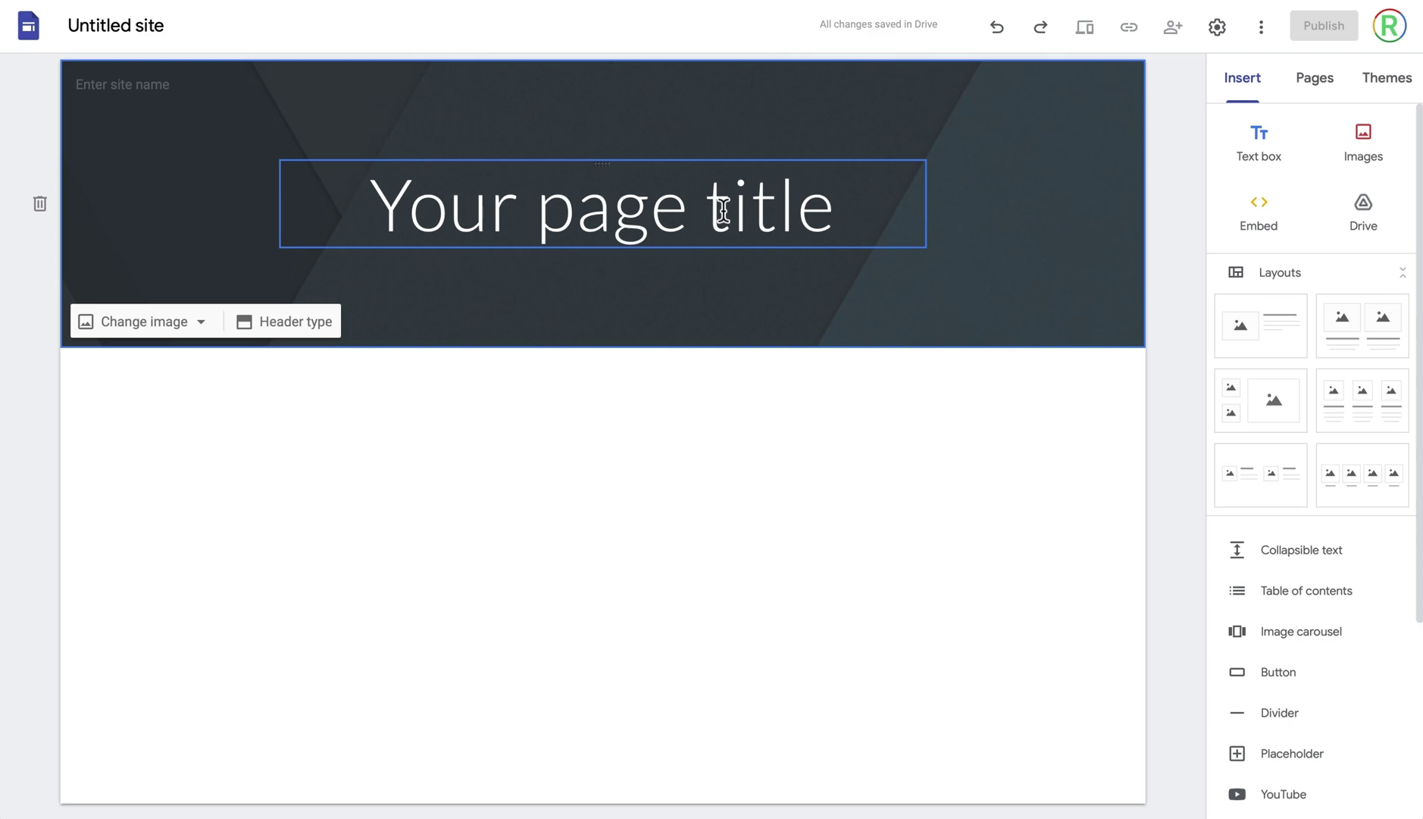
{"action": "left_click_drag", "start_coordinate": [902, 214], "coordinate": [371, 207]}
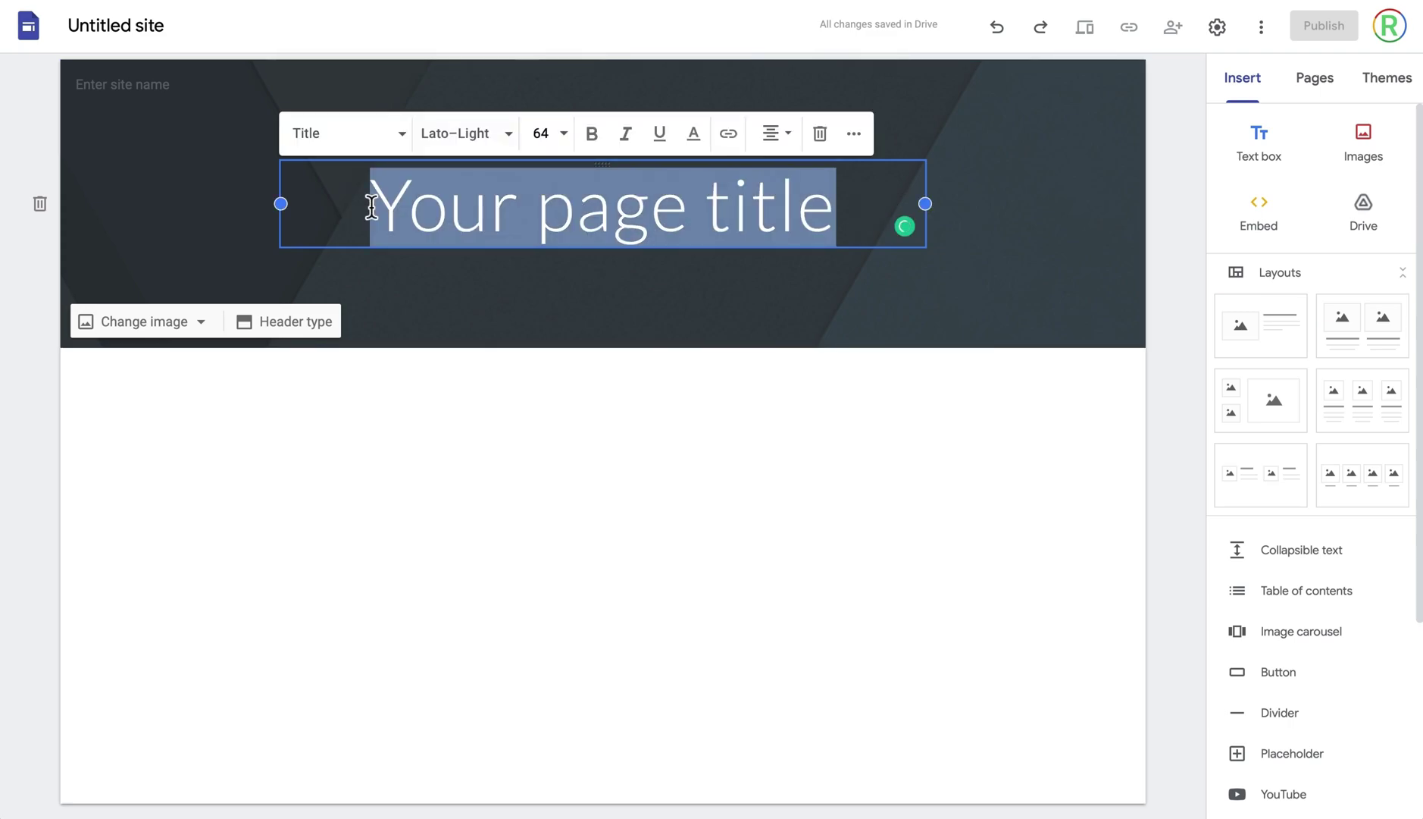
{"action": "type", "text": "Test Page"}
{"action": "left_click", "coordinate": [807, 410]}
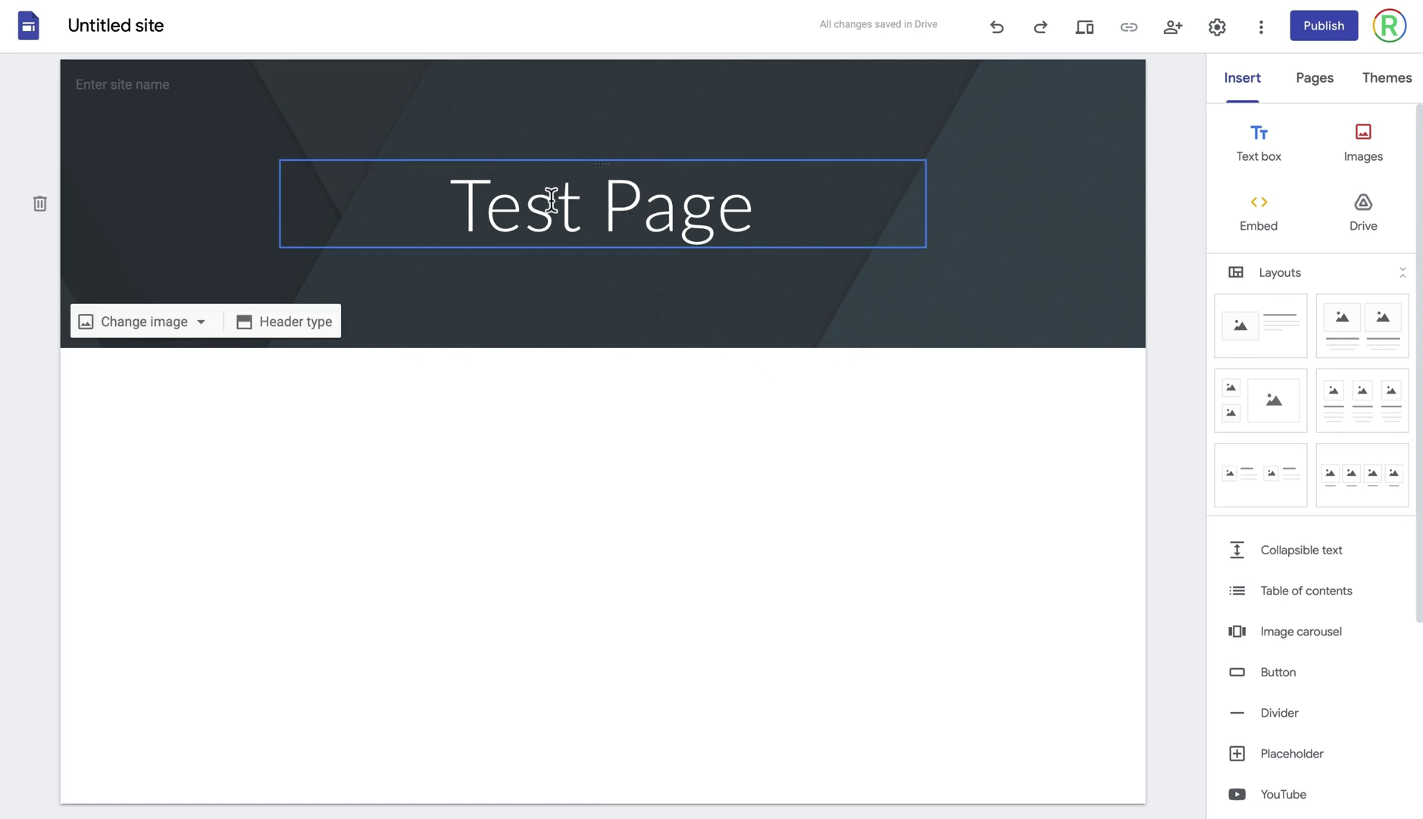
{"action": "left_click", "coordinate": [180, 342]}
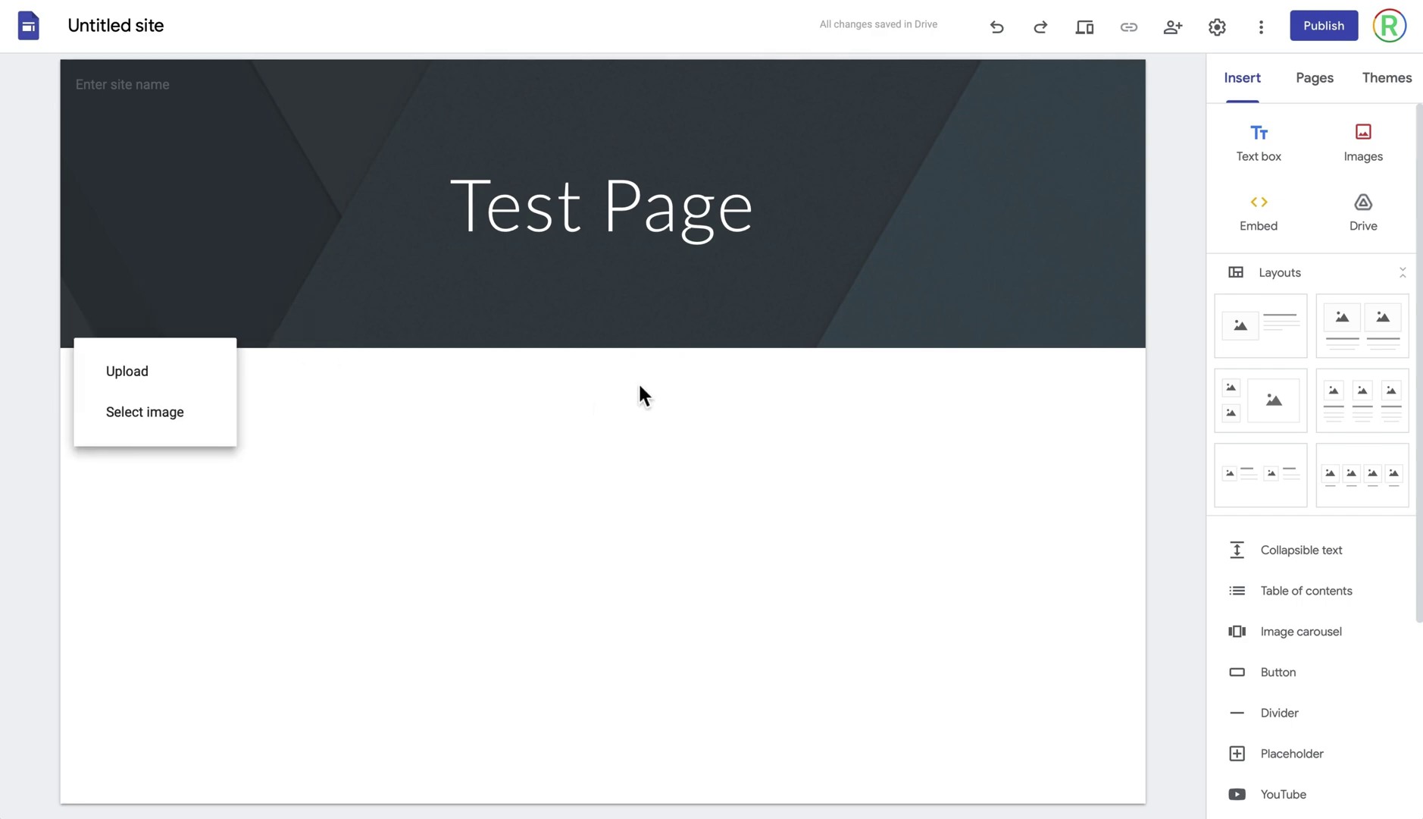
{"action": "left_click", "coordinate": [647, 287]}
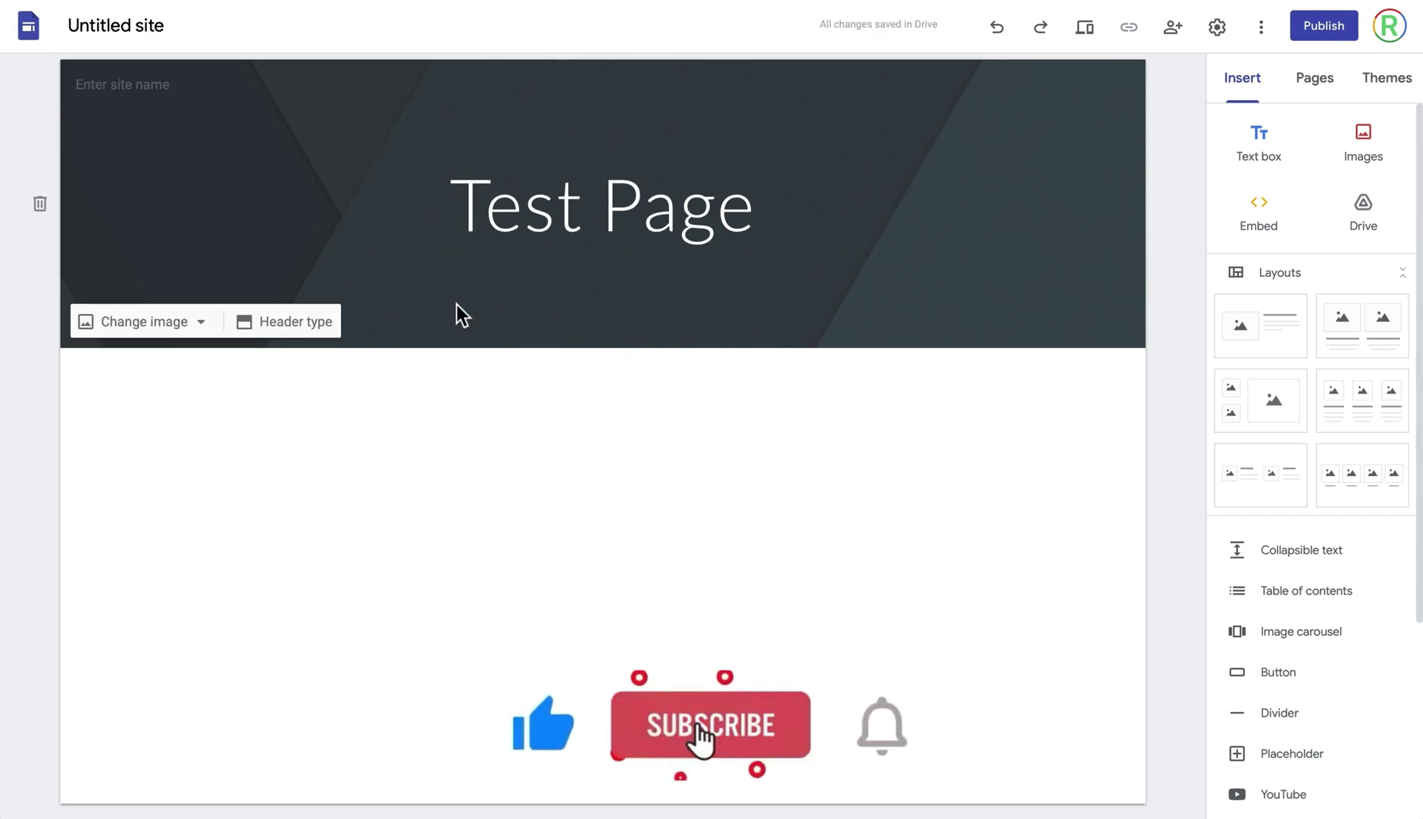
{"action": "left_click", "coordinate": [300, 325]}
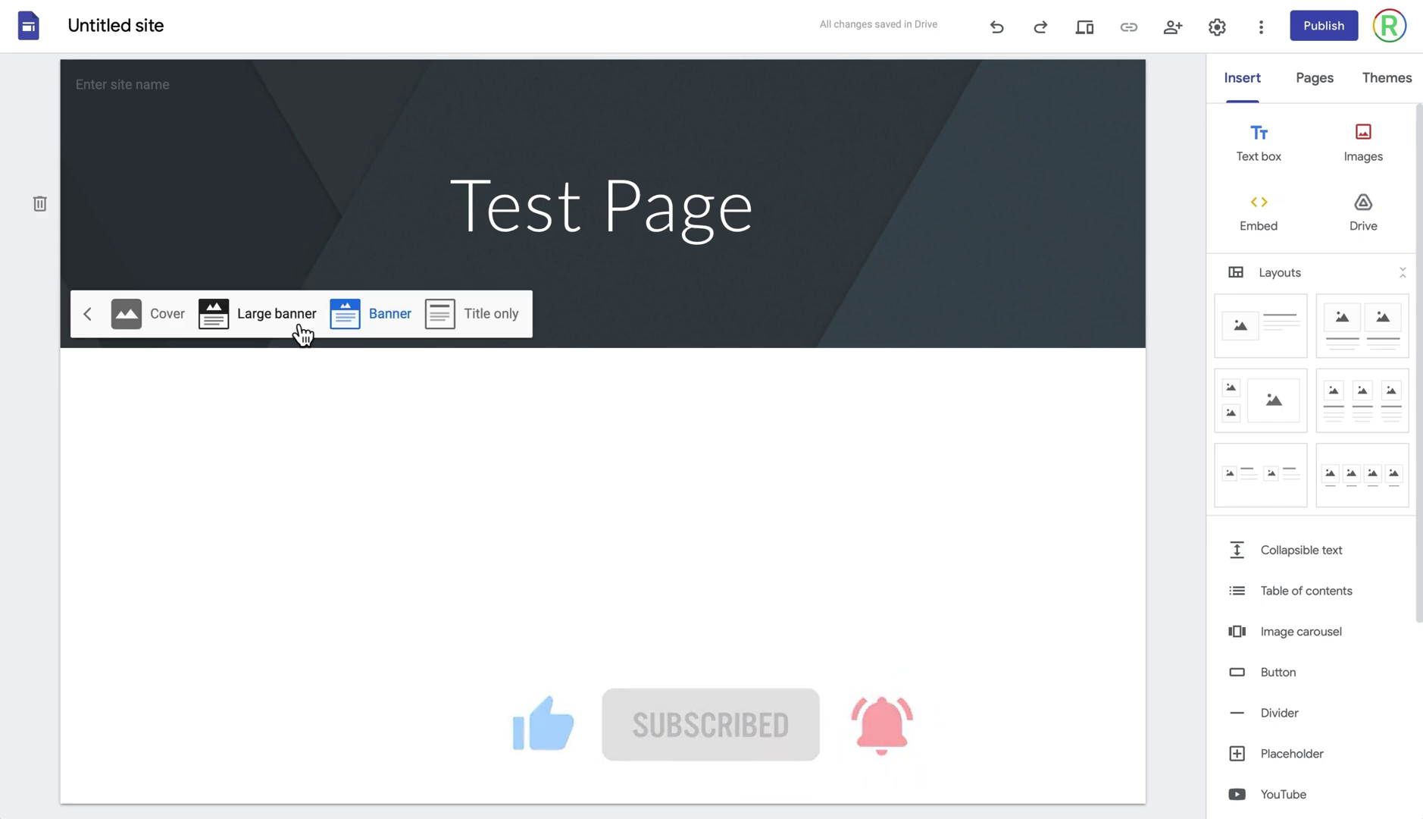
{"action": "left_click", "coordinate": [176, 327]}
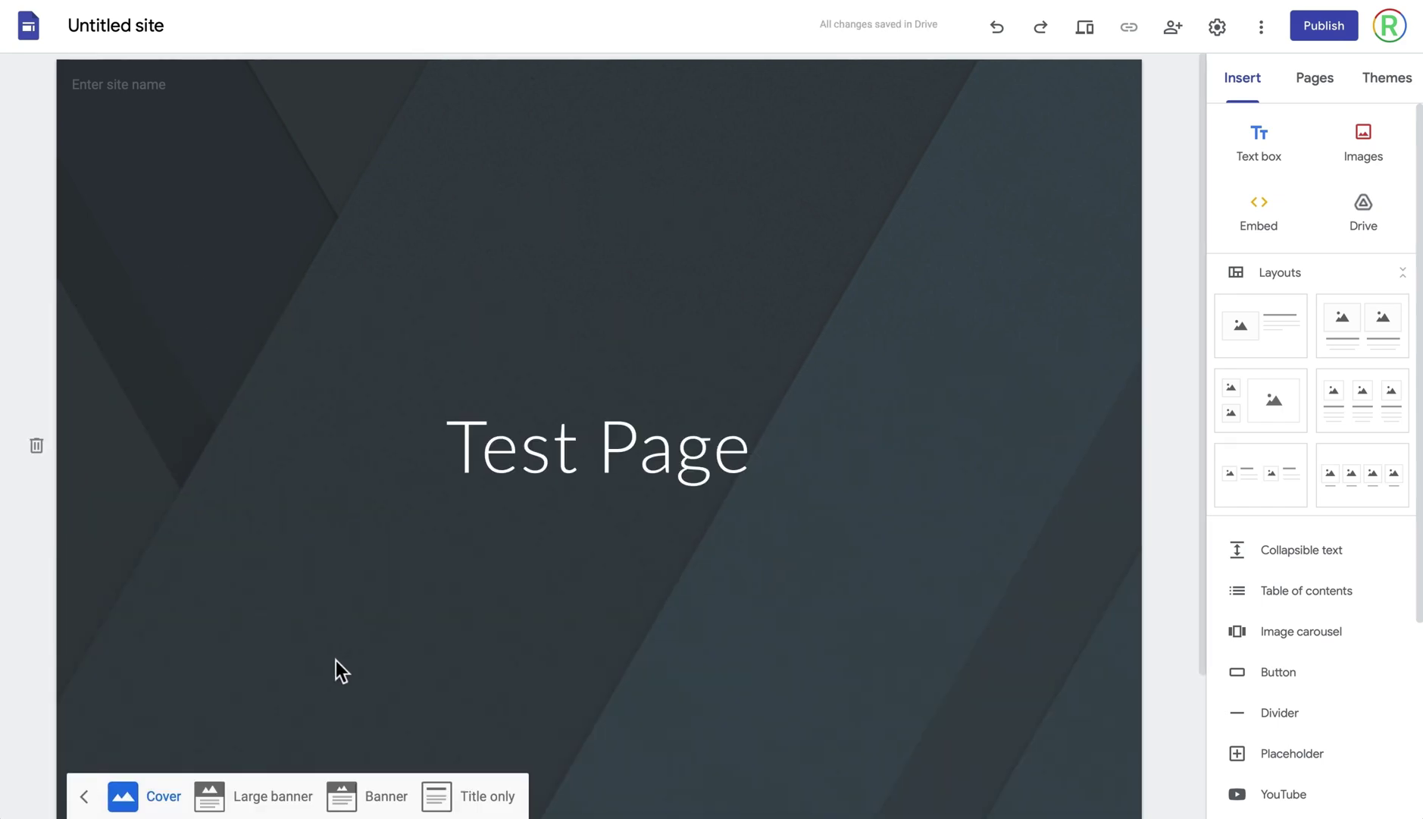
{"action": "left_click", "coordinate": [260, 800]}
{"action": "left_click", "coordinate": [362, 468]}
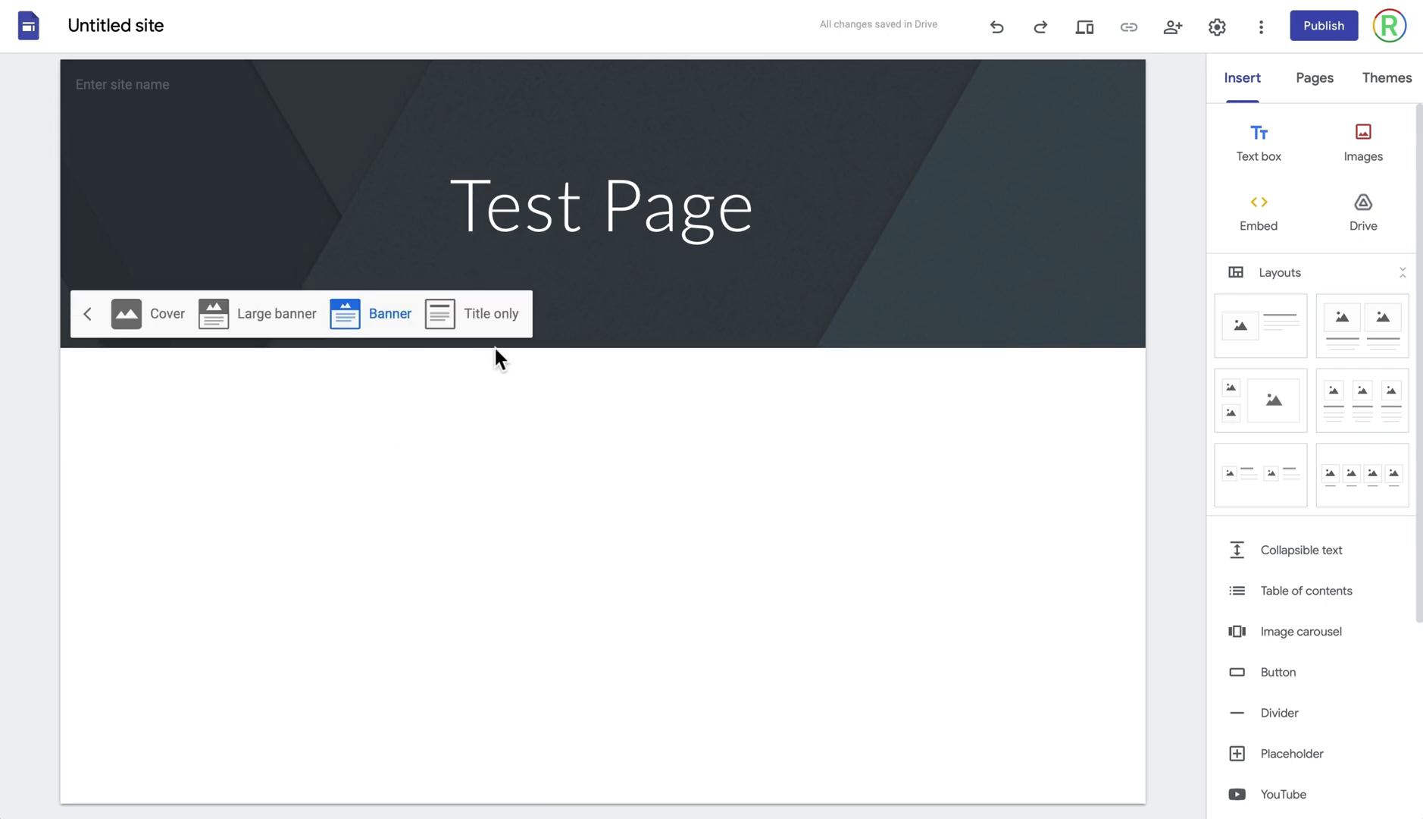
{"action": "left_click", "coordinate": [491, 326]}
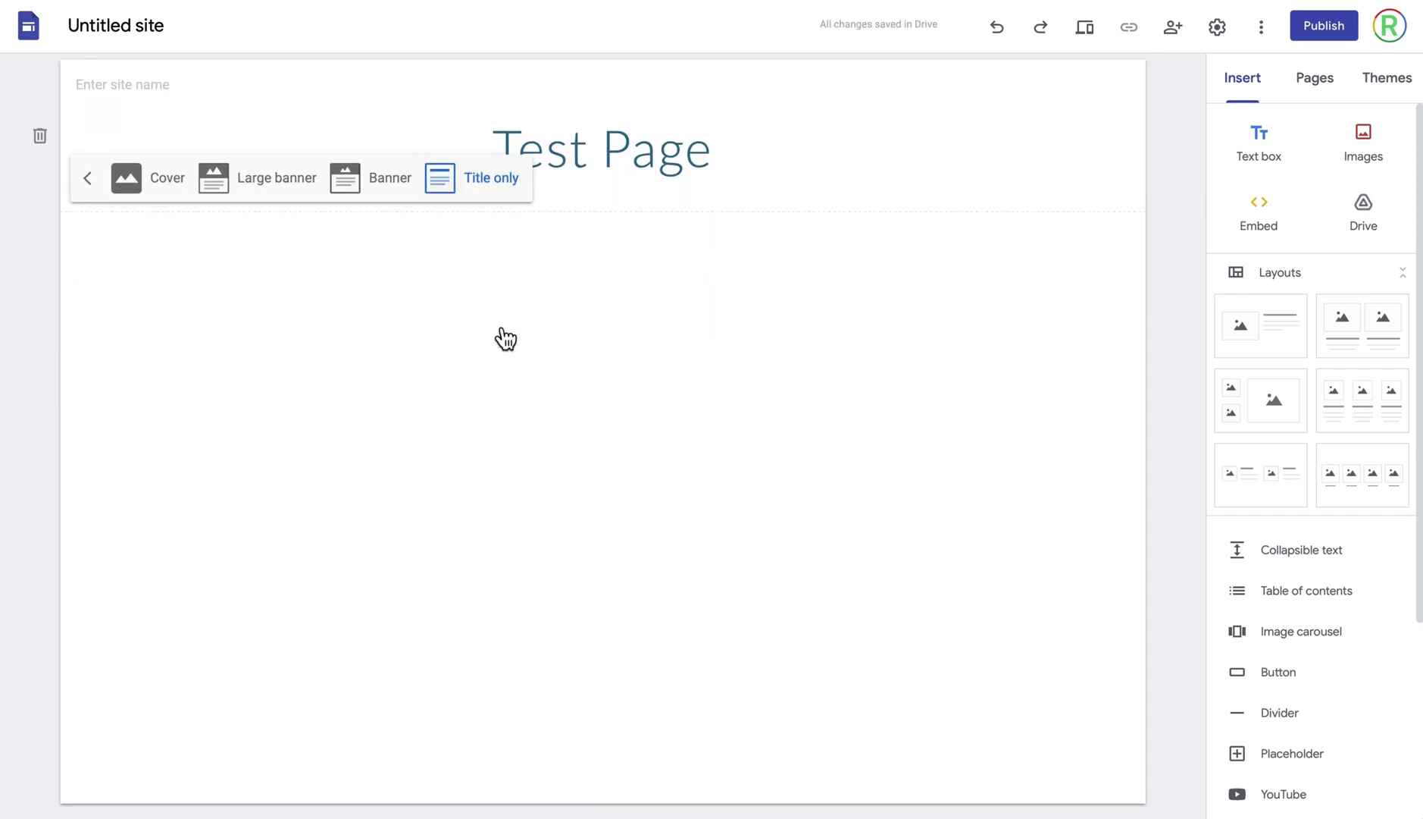
{"action": "key", "text": "ctrl+z"}
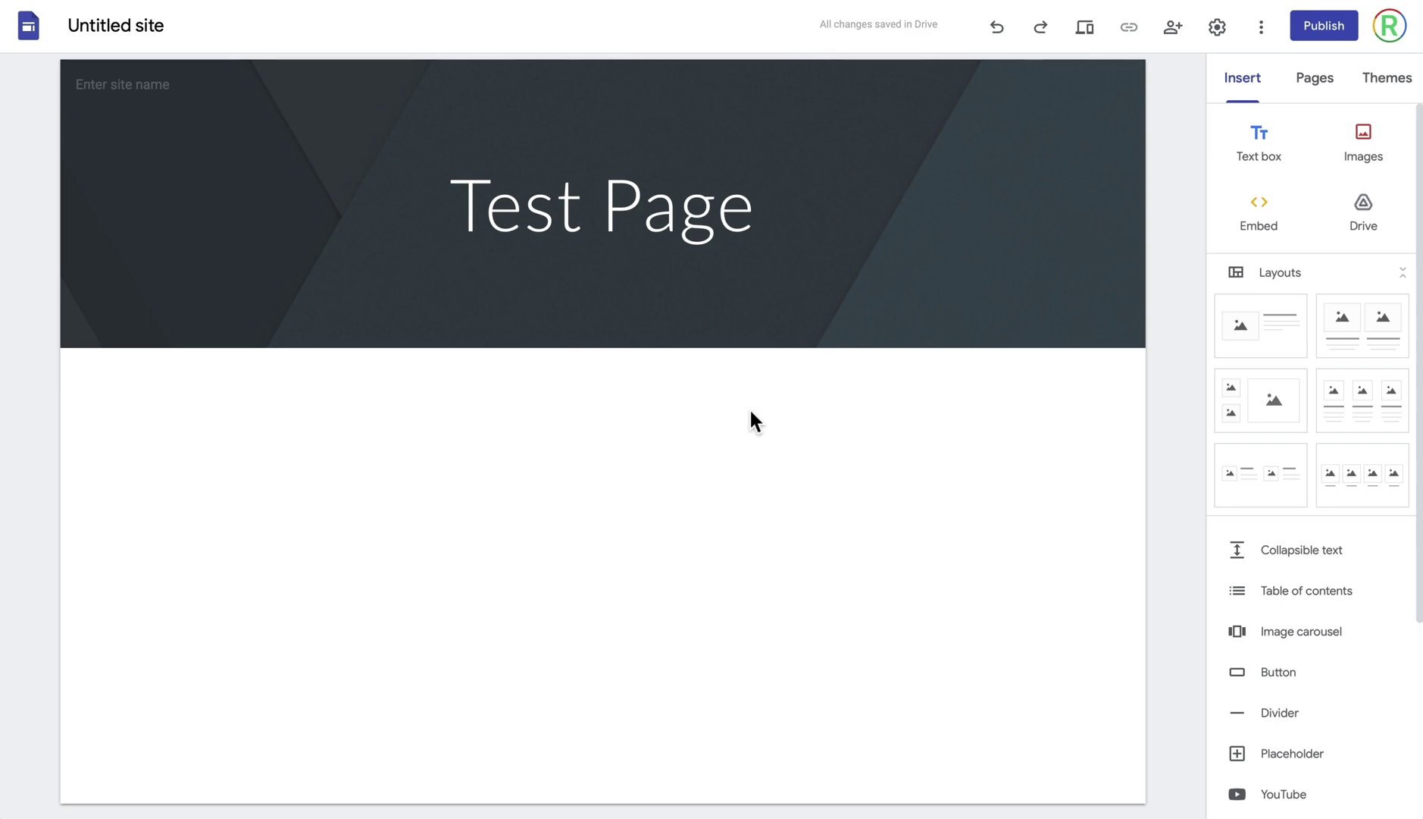
- Insert a text box reading 'Test' under the header and style it as Sub-heading
{"action": "left_click", "coordinate": [1261, 152]}
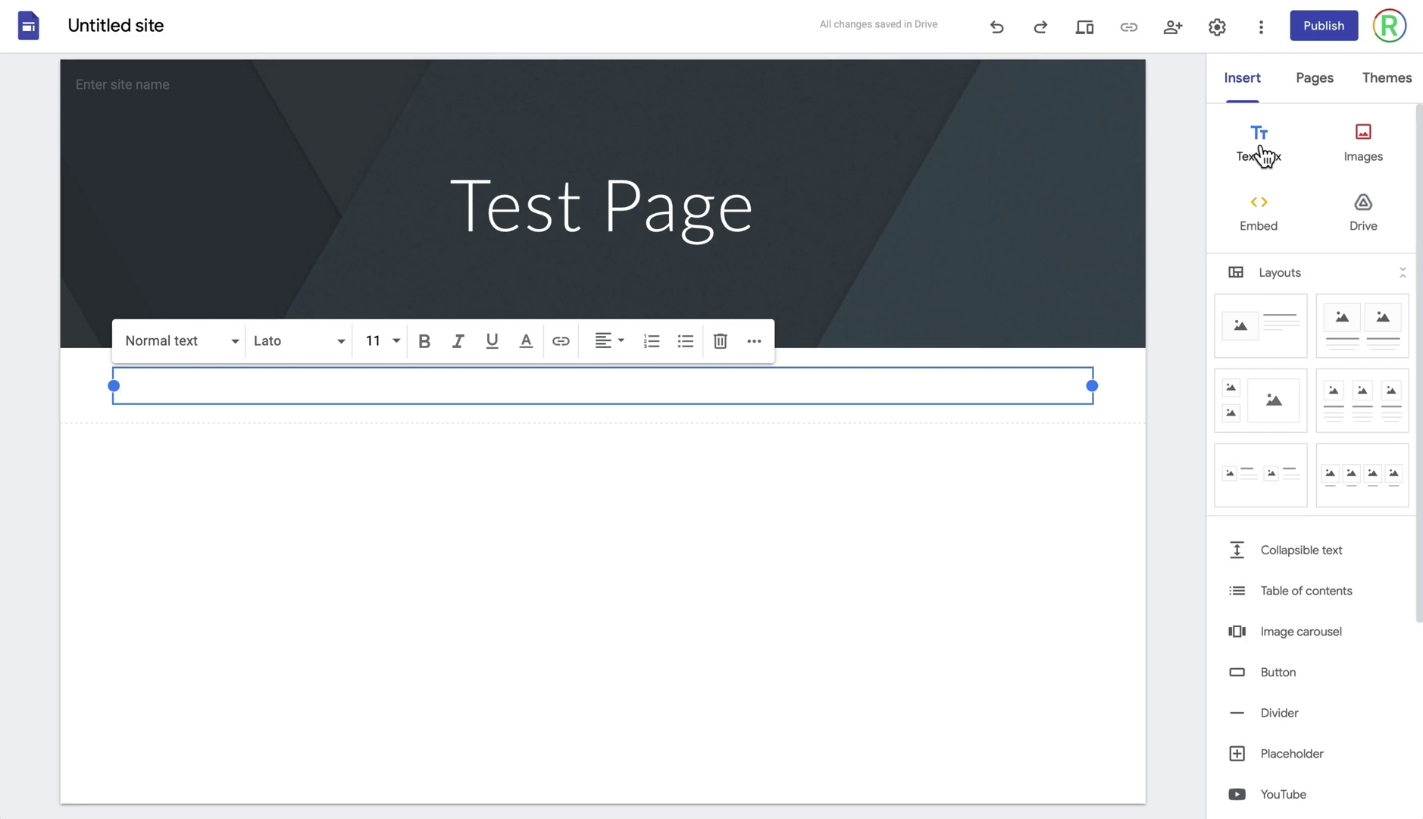
{"action": "type", "text": "Test"}
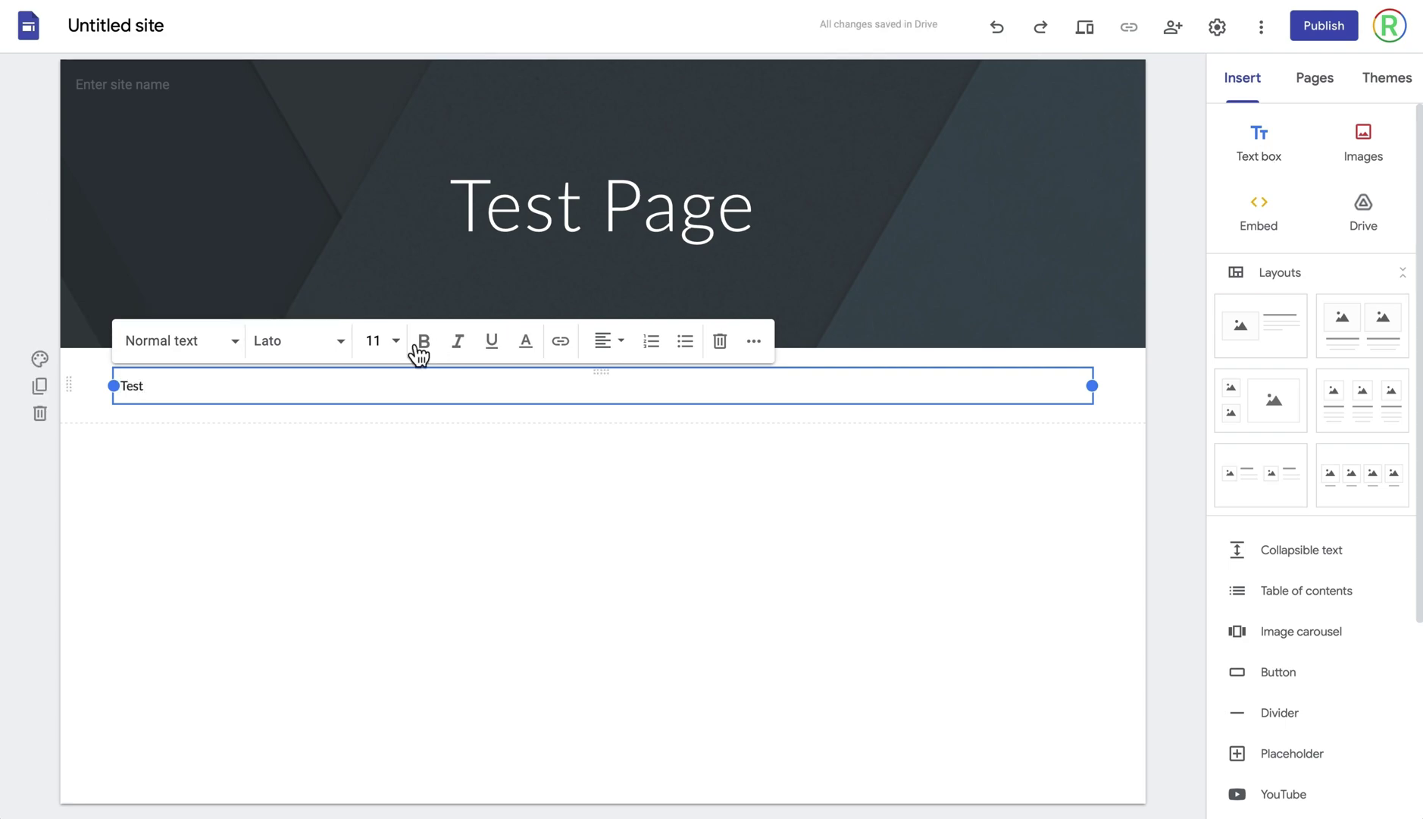
{"action": "left_click", "coordinate": [206, 352]}
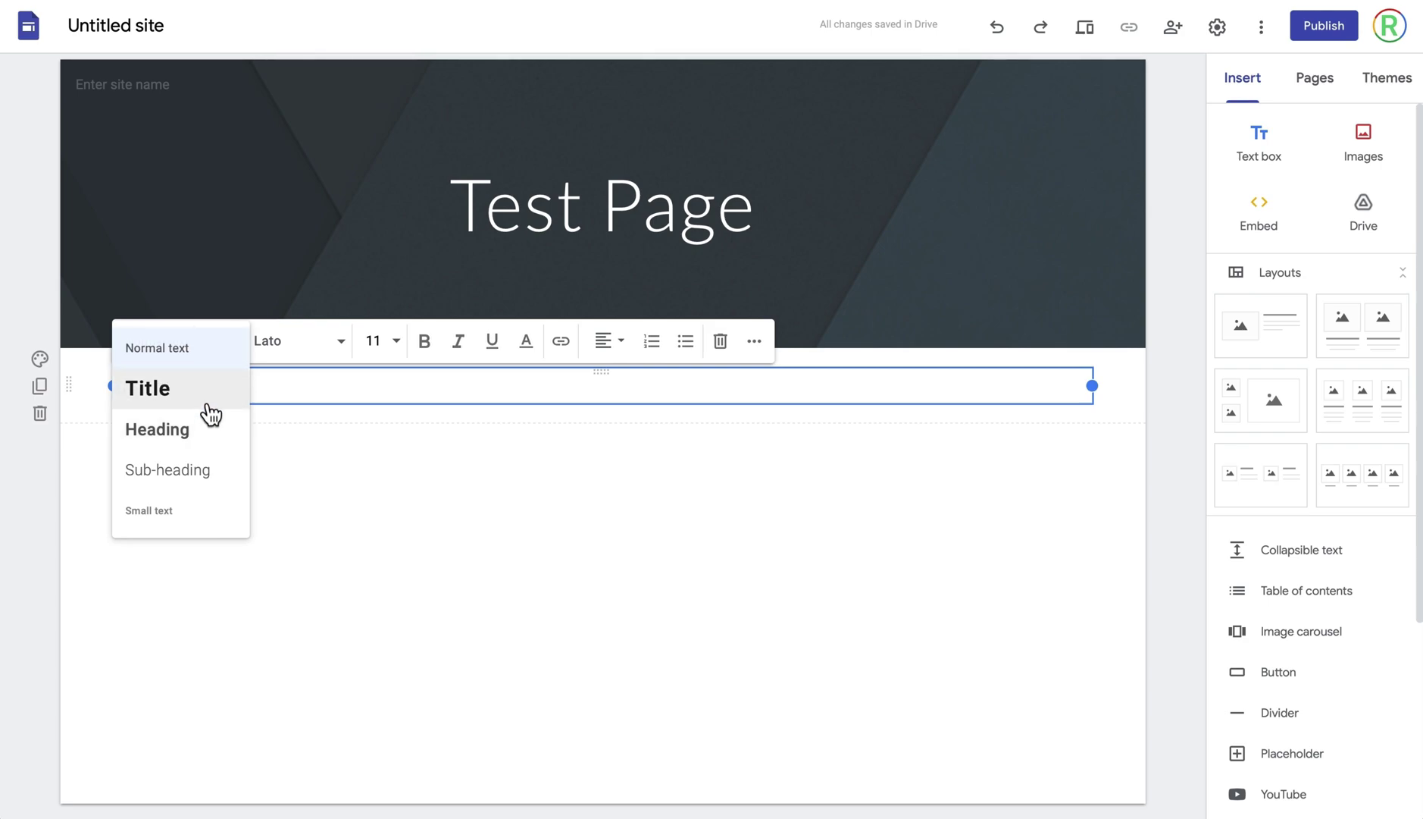
{"action": "left_click", "coordinate": [203, 466]}
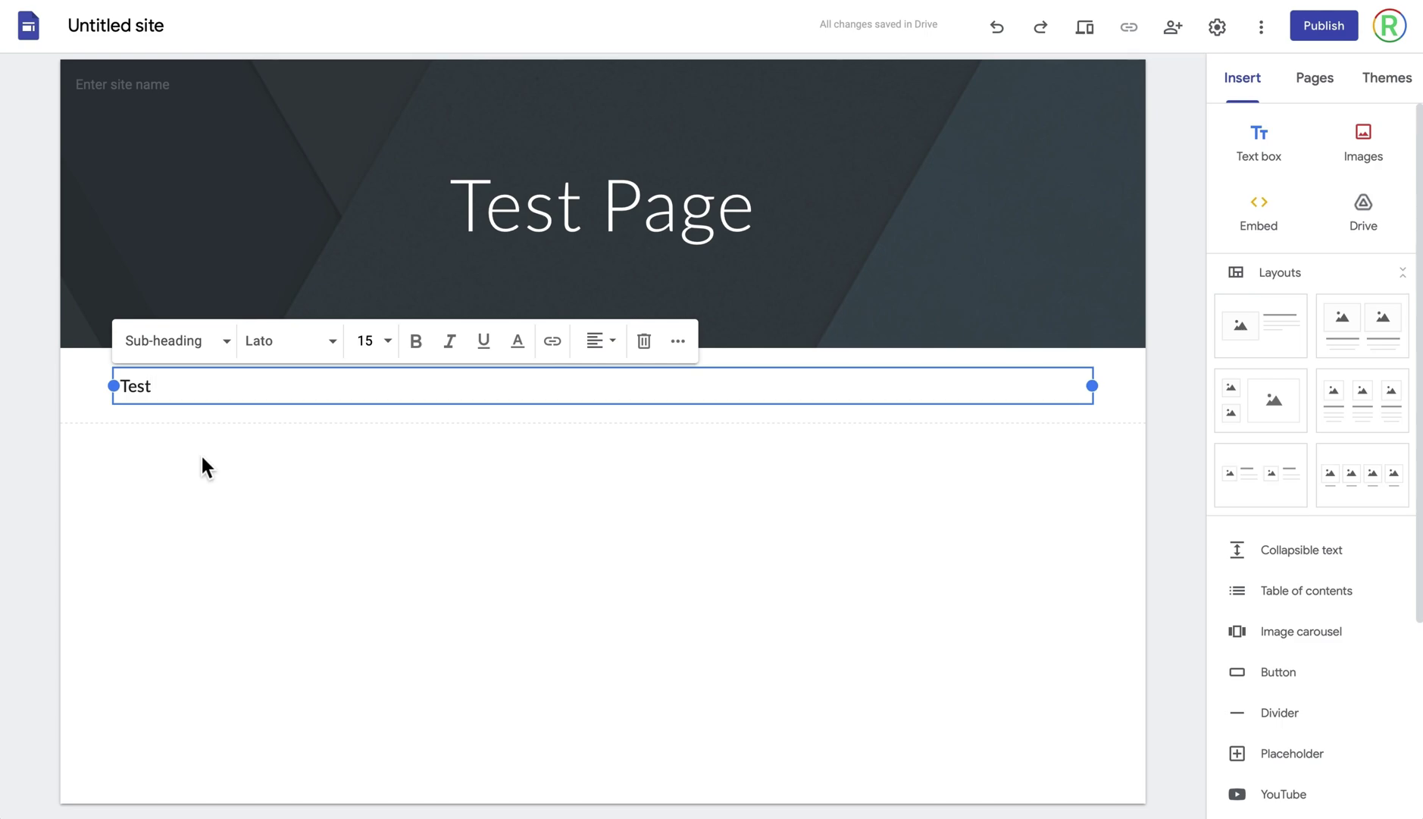
- Browse the font list and More fonts library, then close it without choosing a font
{"action": "left_click", "coordinate": [283, 353]}
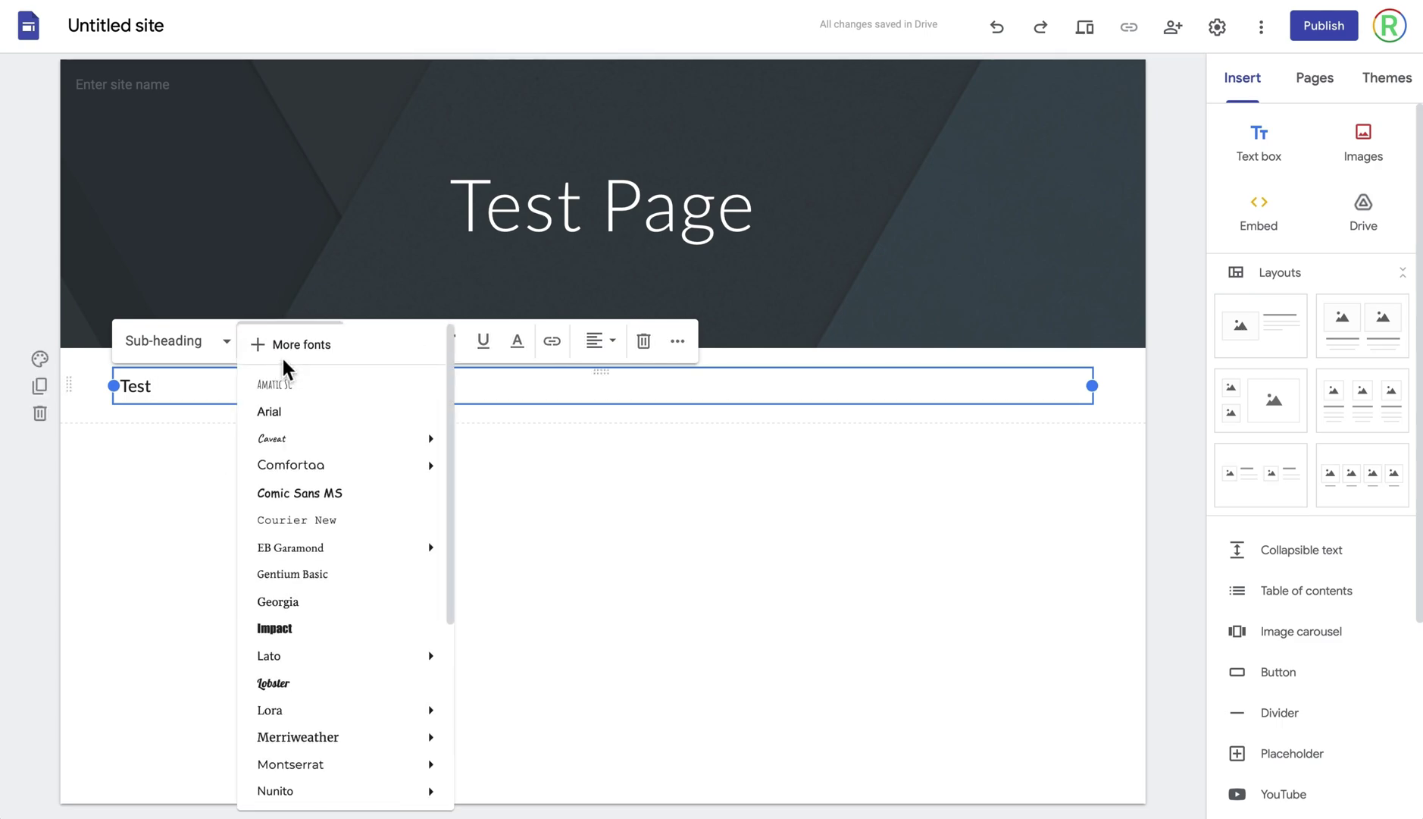
{"action": "scroll", "coordinate": [283, 361], "scroll_direction": "down", "scroll_amount": 6}
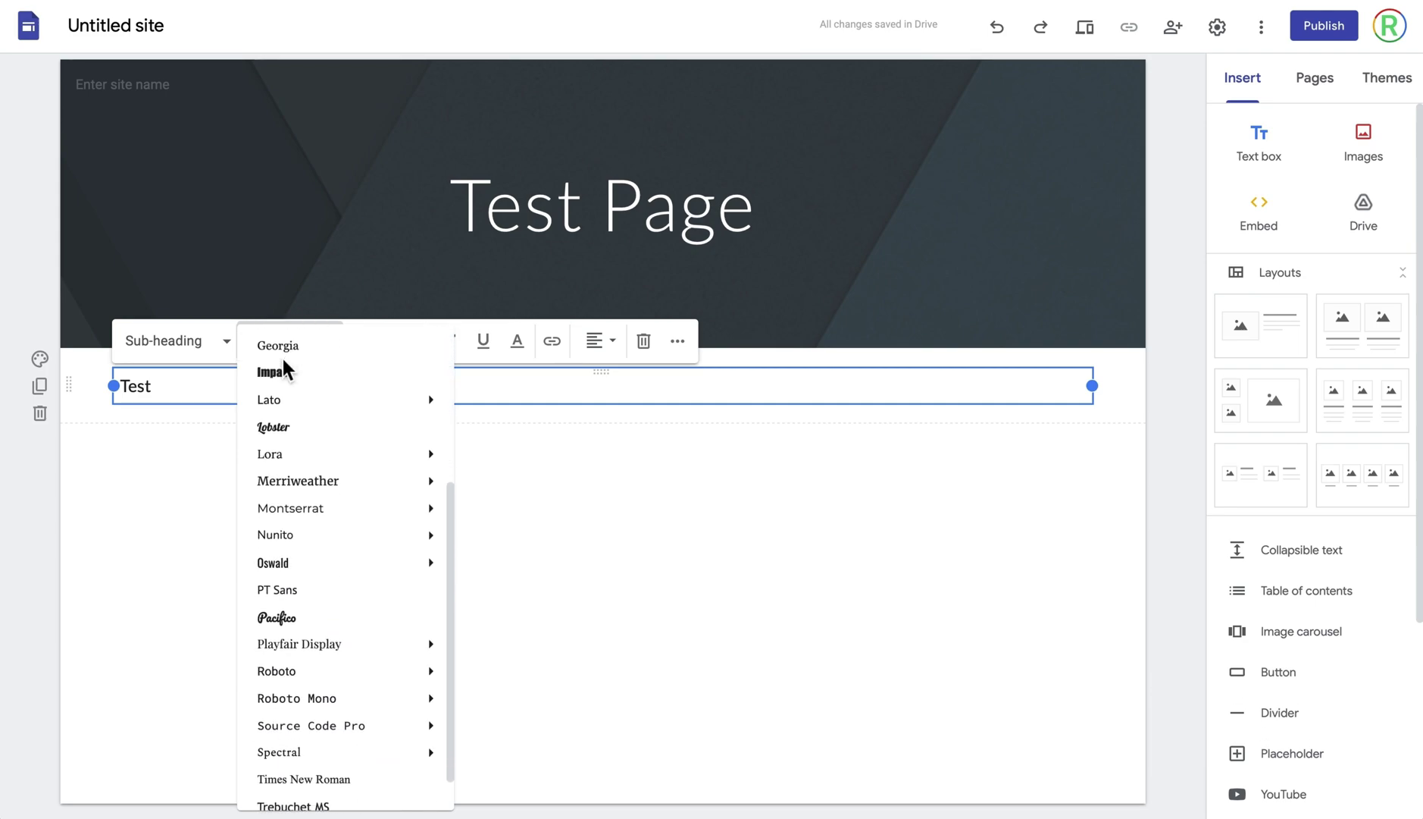
{"action": "mouse_move", "coordinate": [330, 478]}
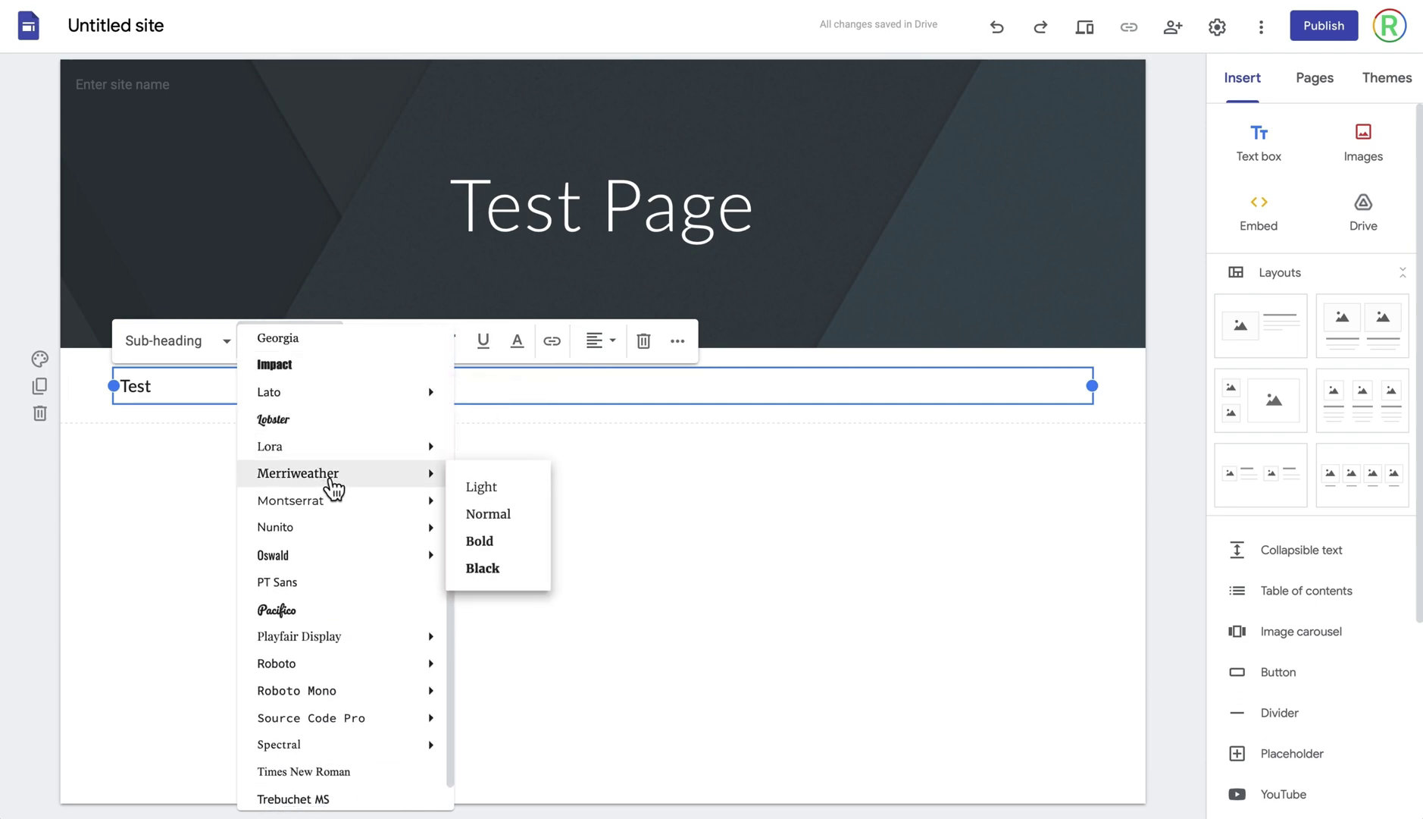
{"action": "mouse_move", "coordinate": [378, 467]}
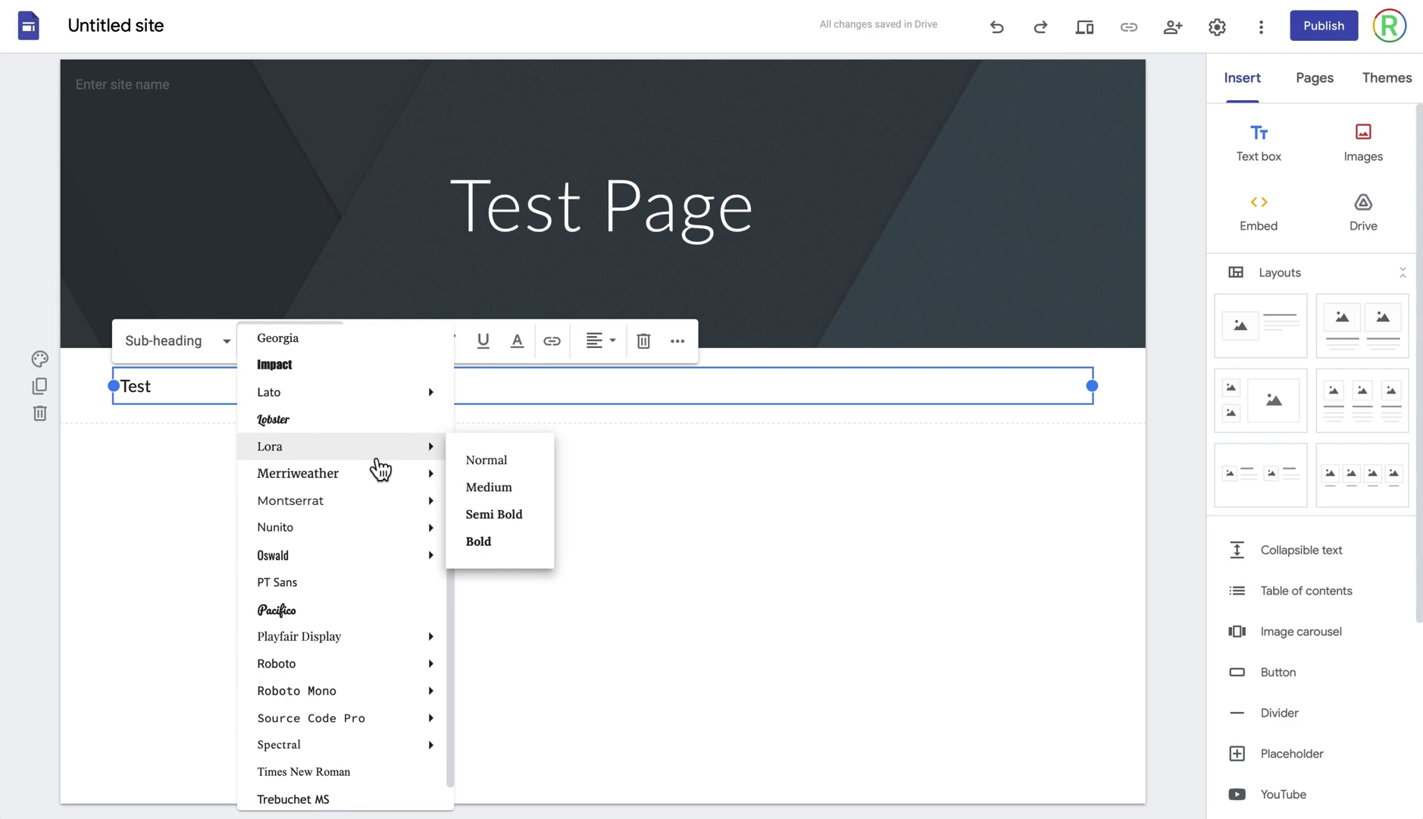
{"action": "scroll", "coordinate": [375, 465], "scroll_direction": "up", "scroll_amount": 6}
{"action": "left_click", "coordinate": [314, 346]}
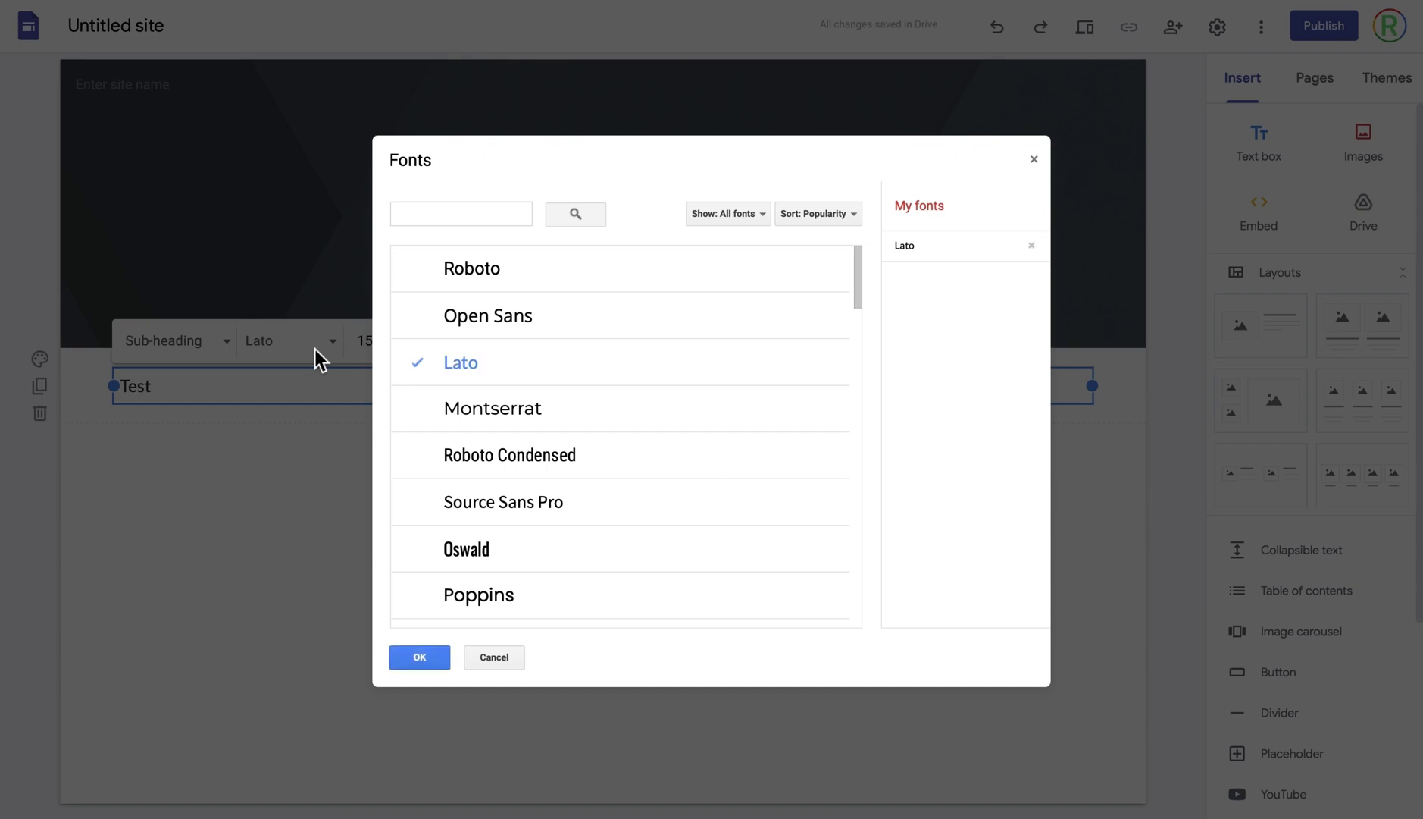
{"action": "scroll", "coordinate": [762, 530], "scroll_direction": "down", "scroll_amount": 3}
{"action": "scroll", "coordinate": [762, 530], "scroll_direction": "up", "scroll_amount": 3}
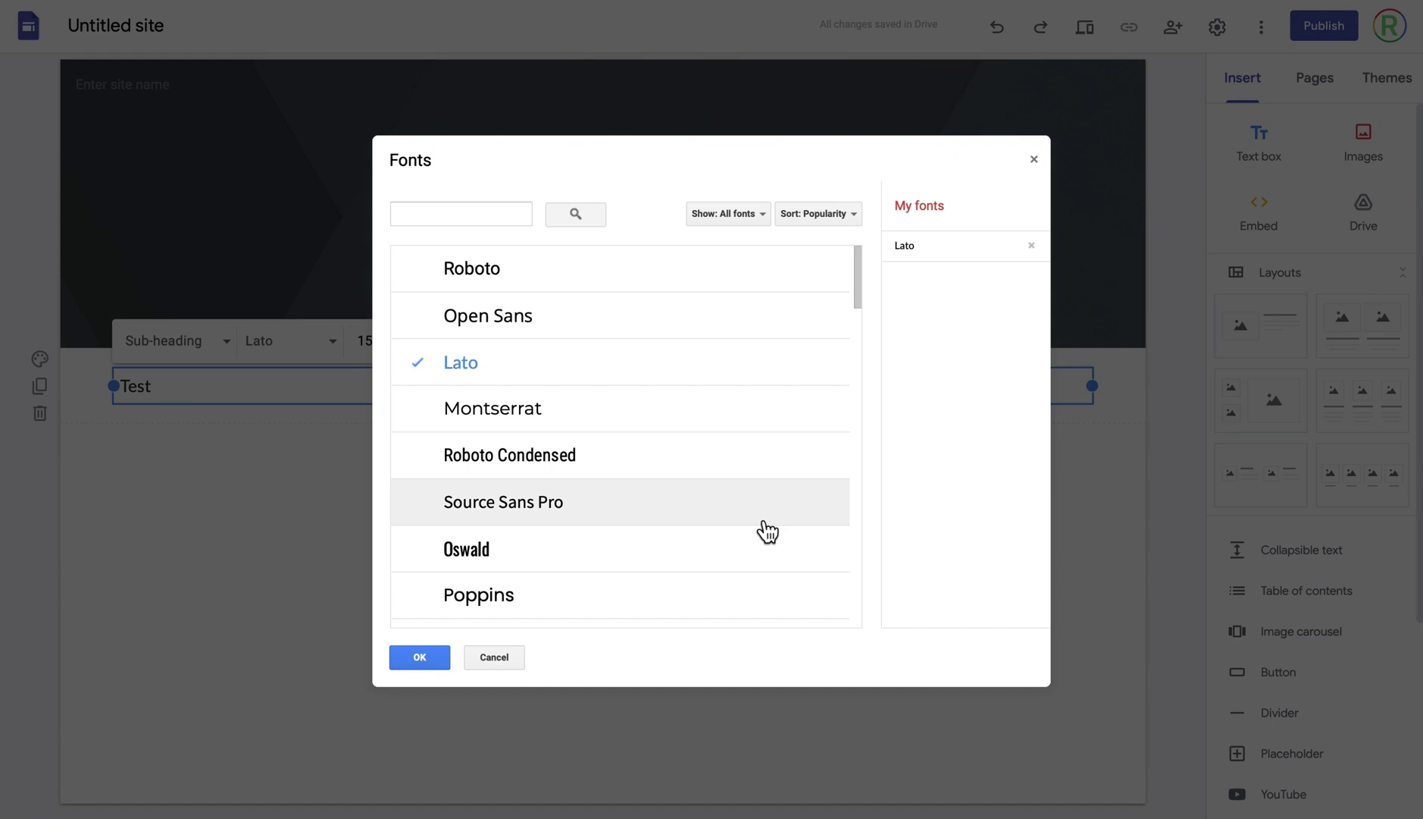
{"action": "left_click", "coordinate": [383, 340]}
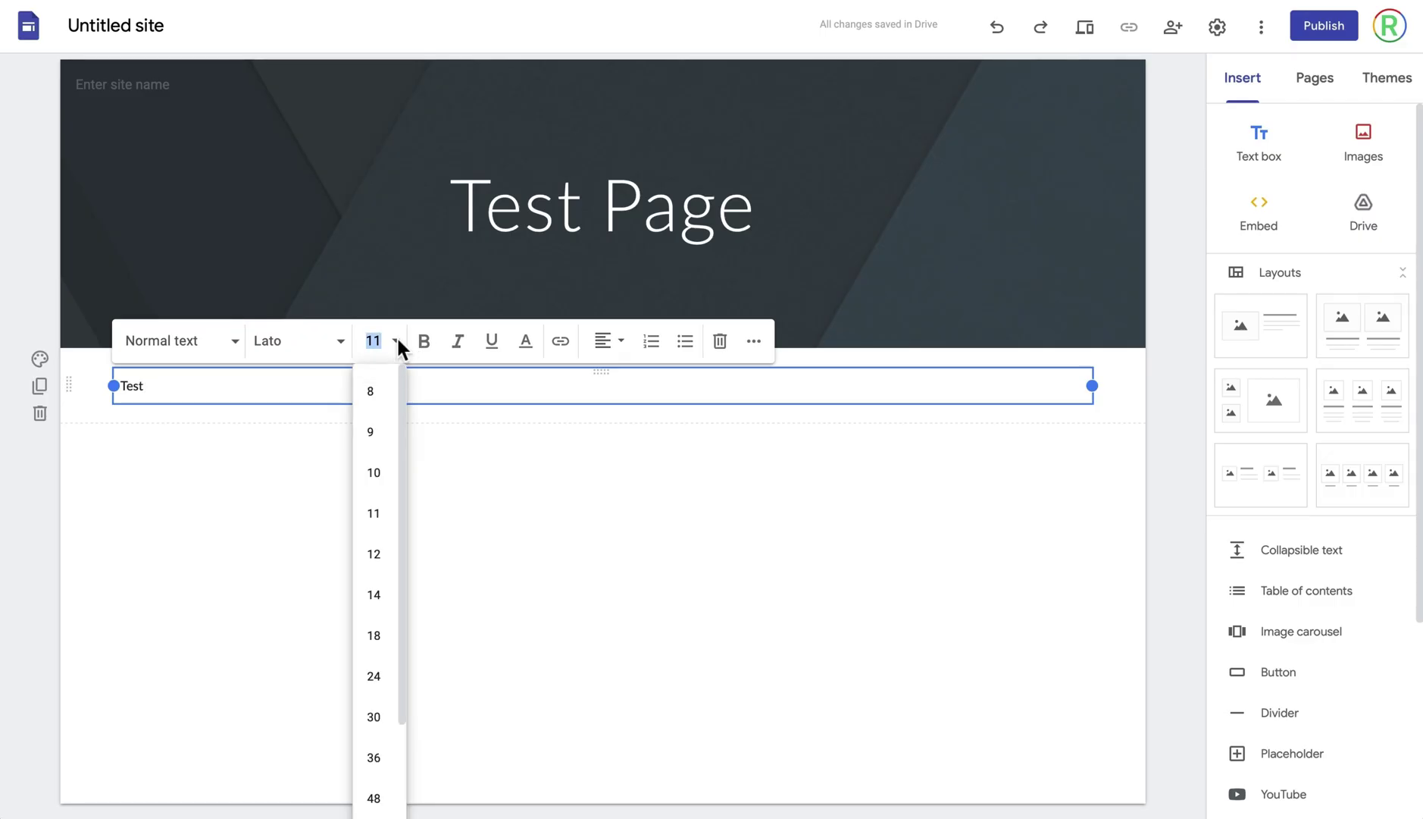
- Set the word Test to font size 30
{"action": "left_click", "coordinate": [320, 386]}
{"action": "left_click_drag", "start_coordinate": [175, 384], "coordinate": [108, 386]}
{"action": "left_click", "coordinate": [393, 340]}
{"action": "scroll", "coordinate": [374, 667], "scroll_direction": "down", "scroll_amount": 2}
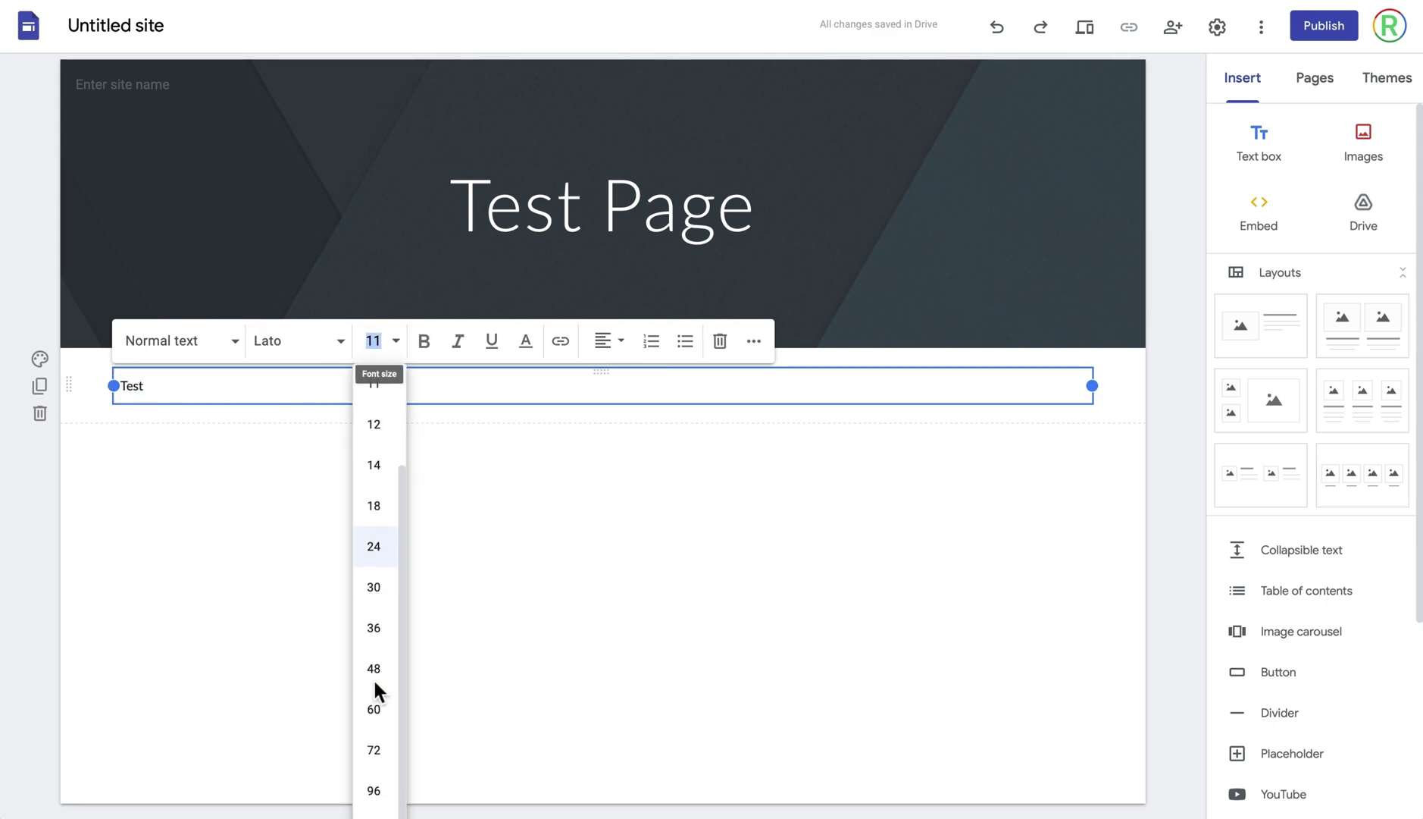
{"action": "left_click", "coordinate": [383, 592]}
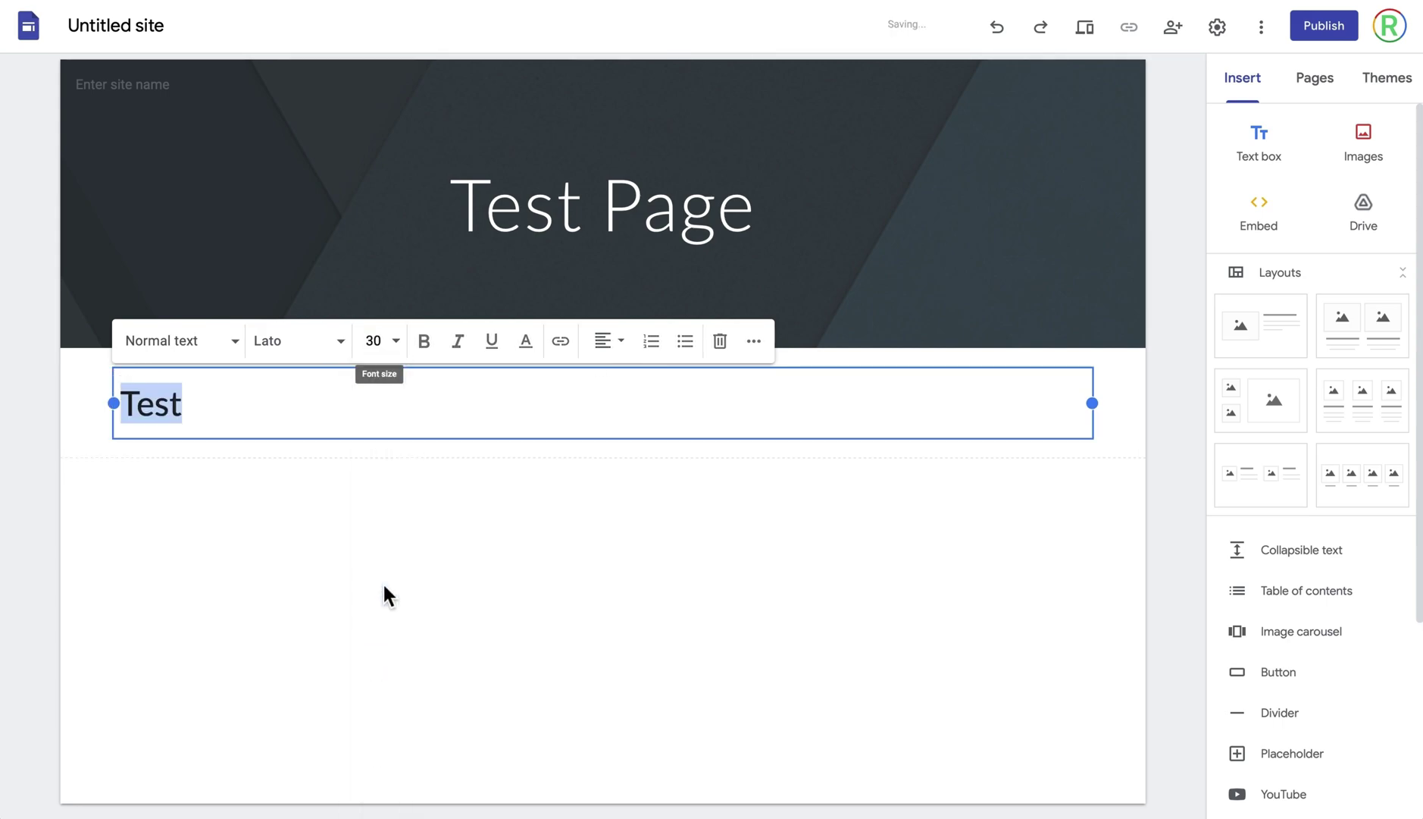
- Toggle bold, italic and underline on Test, then clear all its formatting with Ctrl+\
{"action": "left_click", "coordinate": [435, 361]}
{"action": "left_click", "coordinate": [459, 358]}
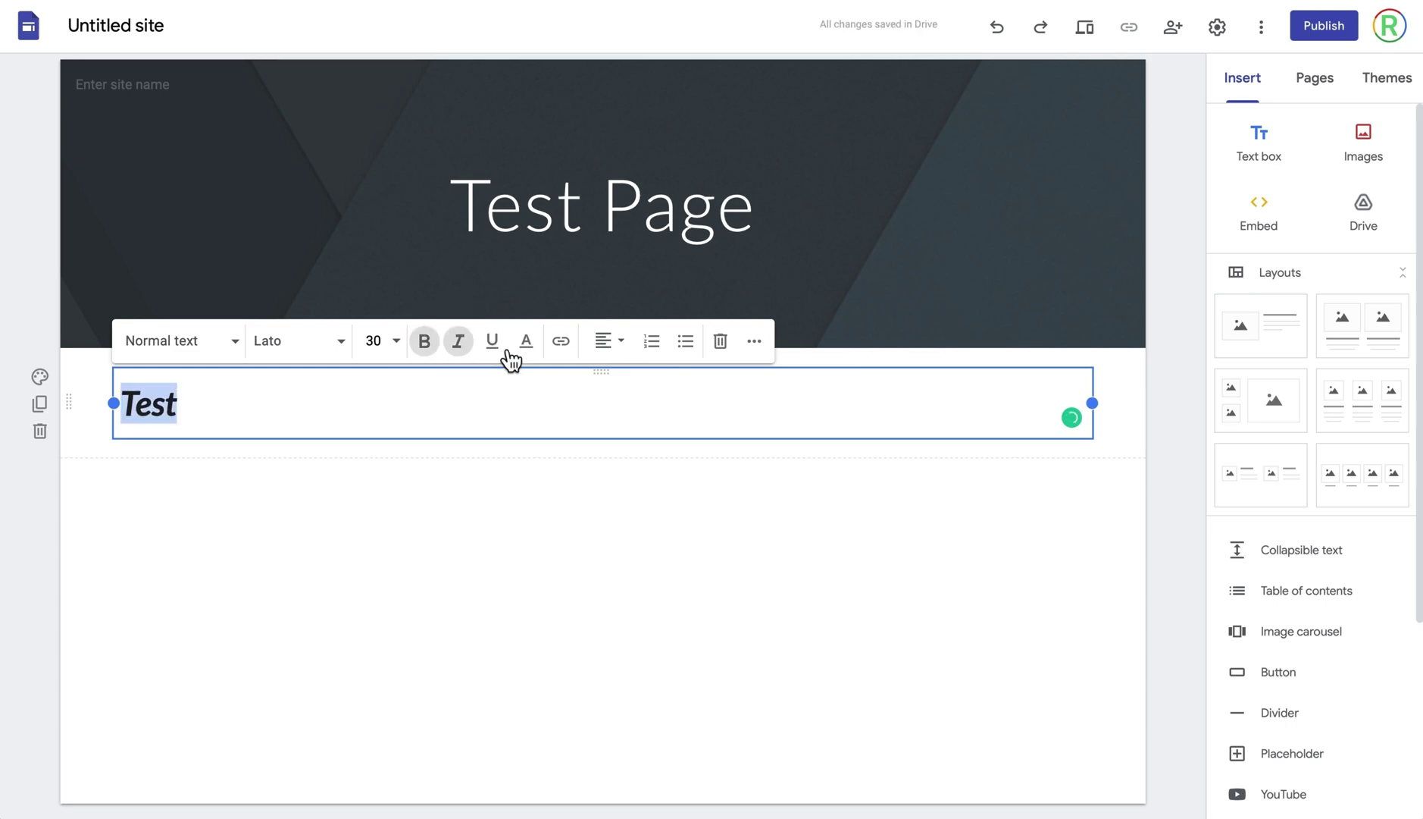
{"action": "left_click", "coordinate": [511, 360]}
{"action": "key", "text": "ctrl+backslash"}
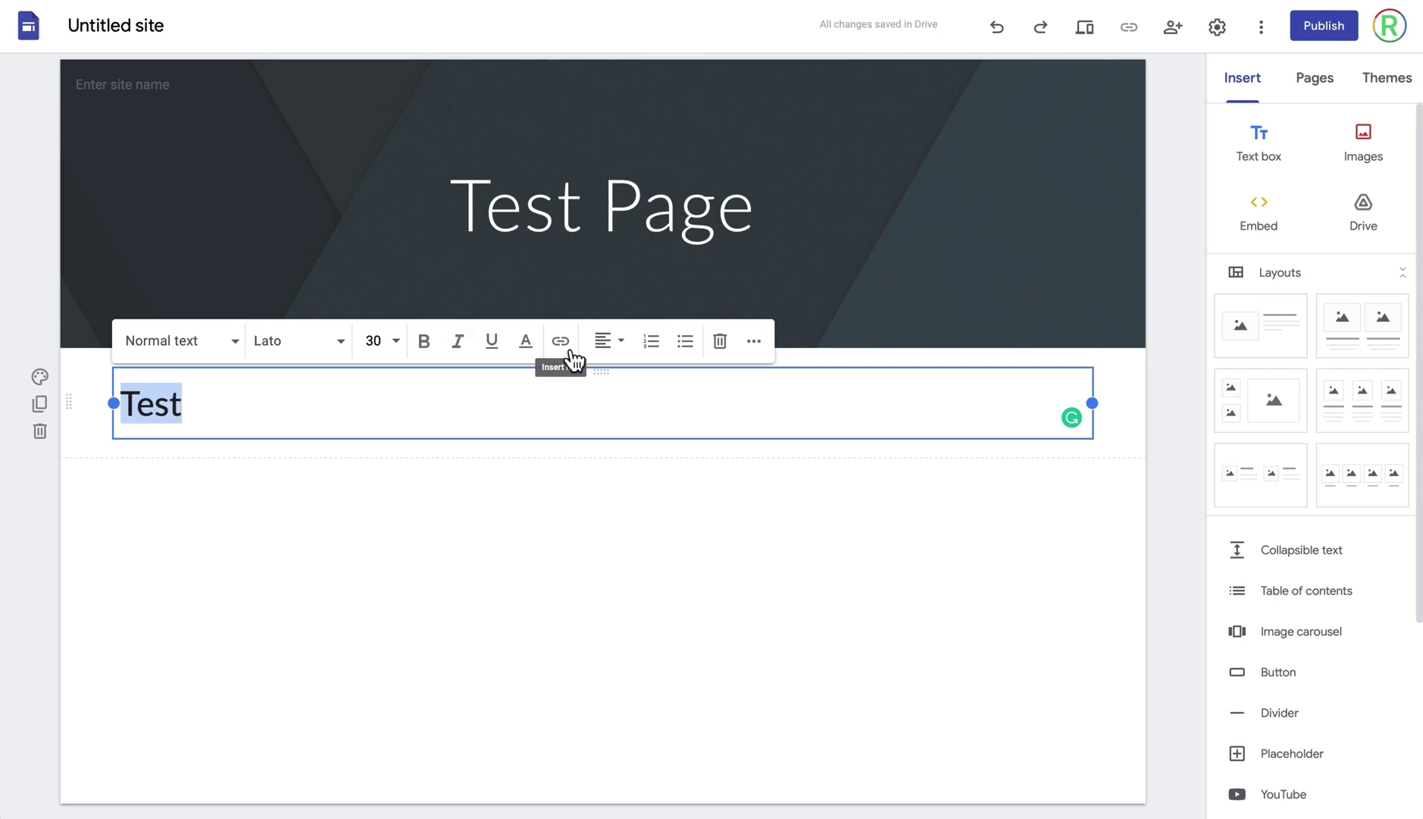
- Link the word Test to google.com
{"action": "left_click", "coordinate": [561, 342]}
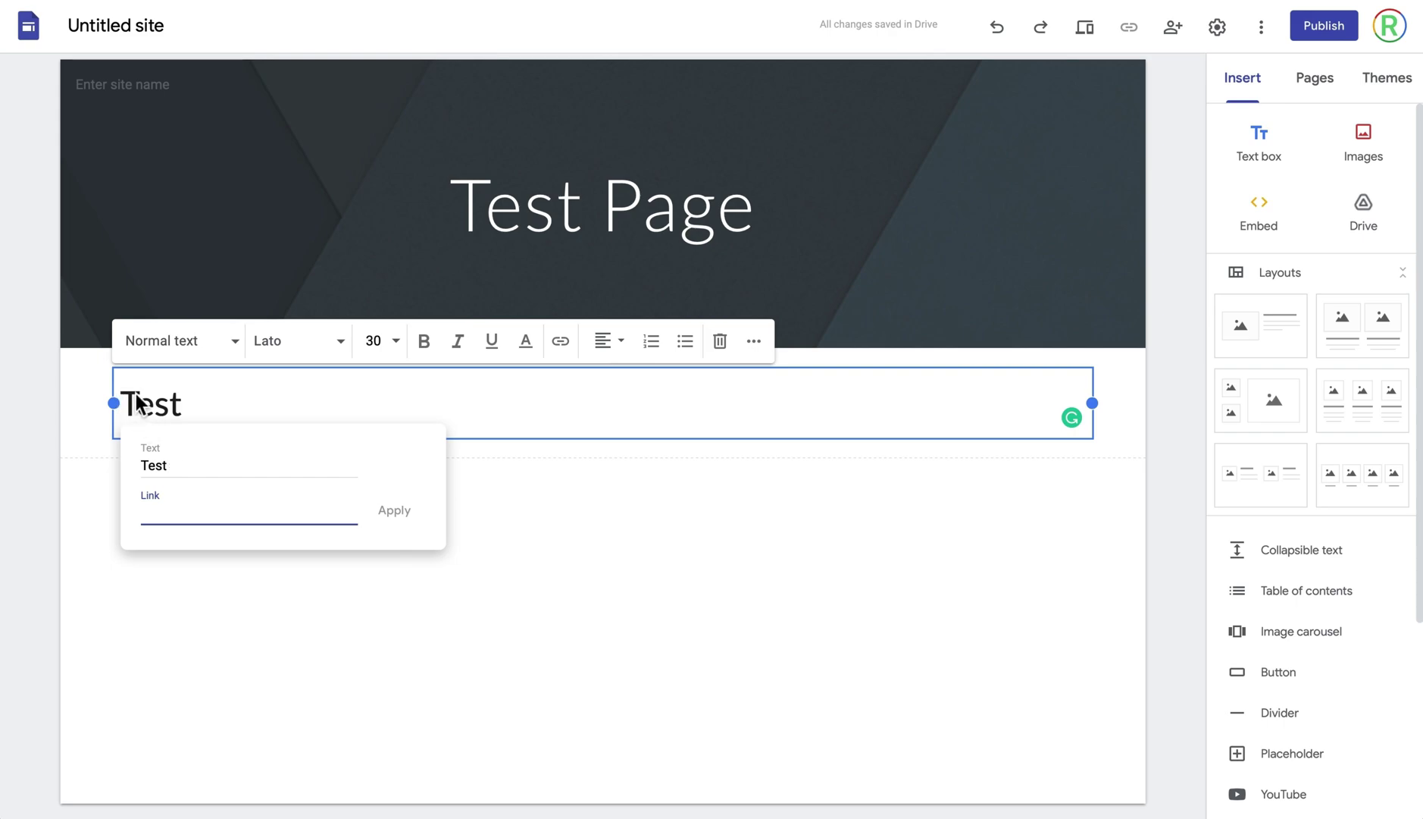
{"action": "type", "text": "google.com"}
{"action": "left_click", "coordinate": [400, 517]}
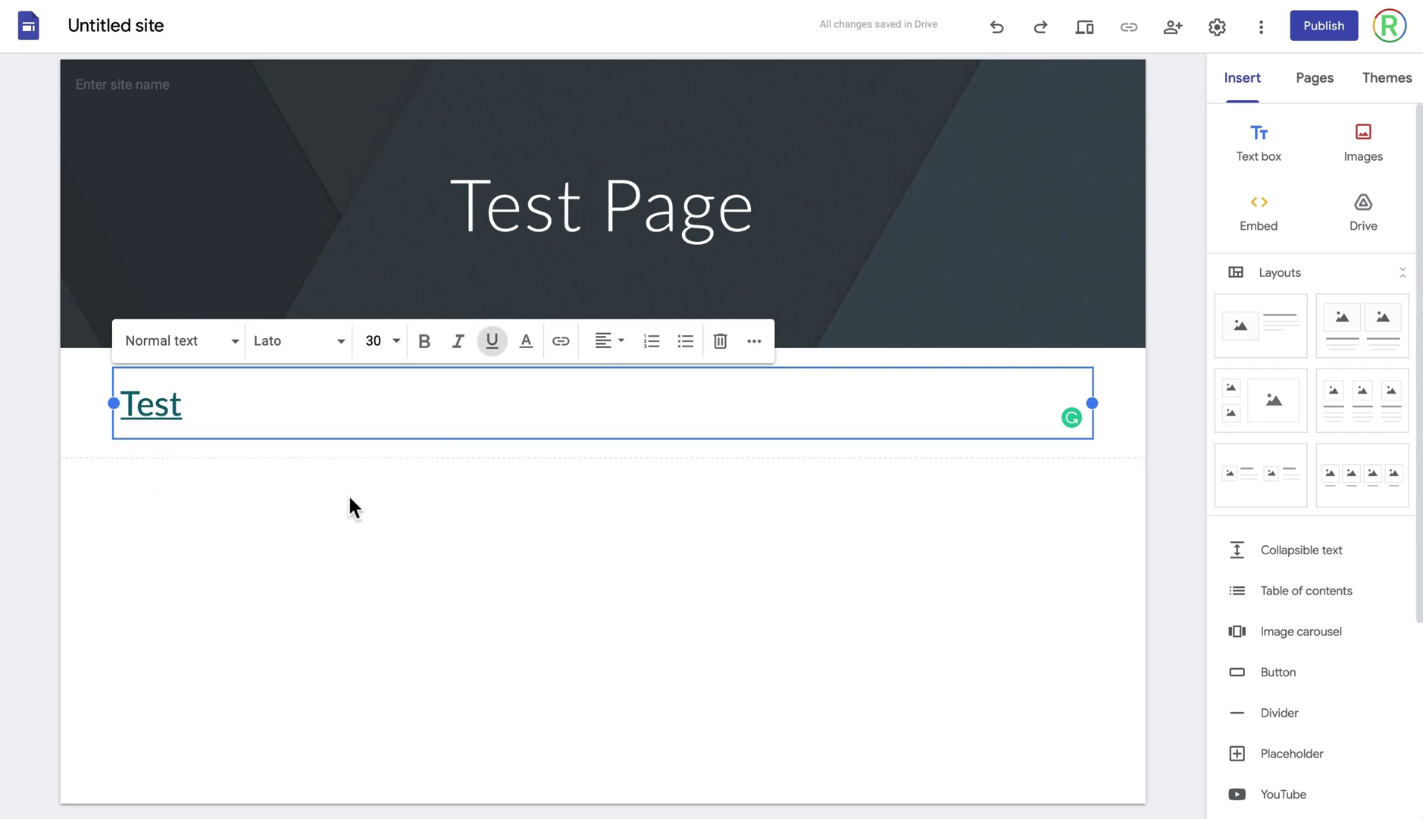
{"action": "left_click_drag", "start_coordinate": [201, 410], "coordinate": [123, 416]}
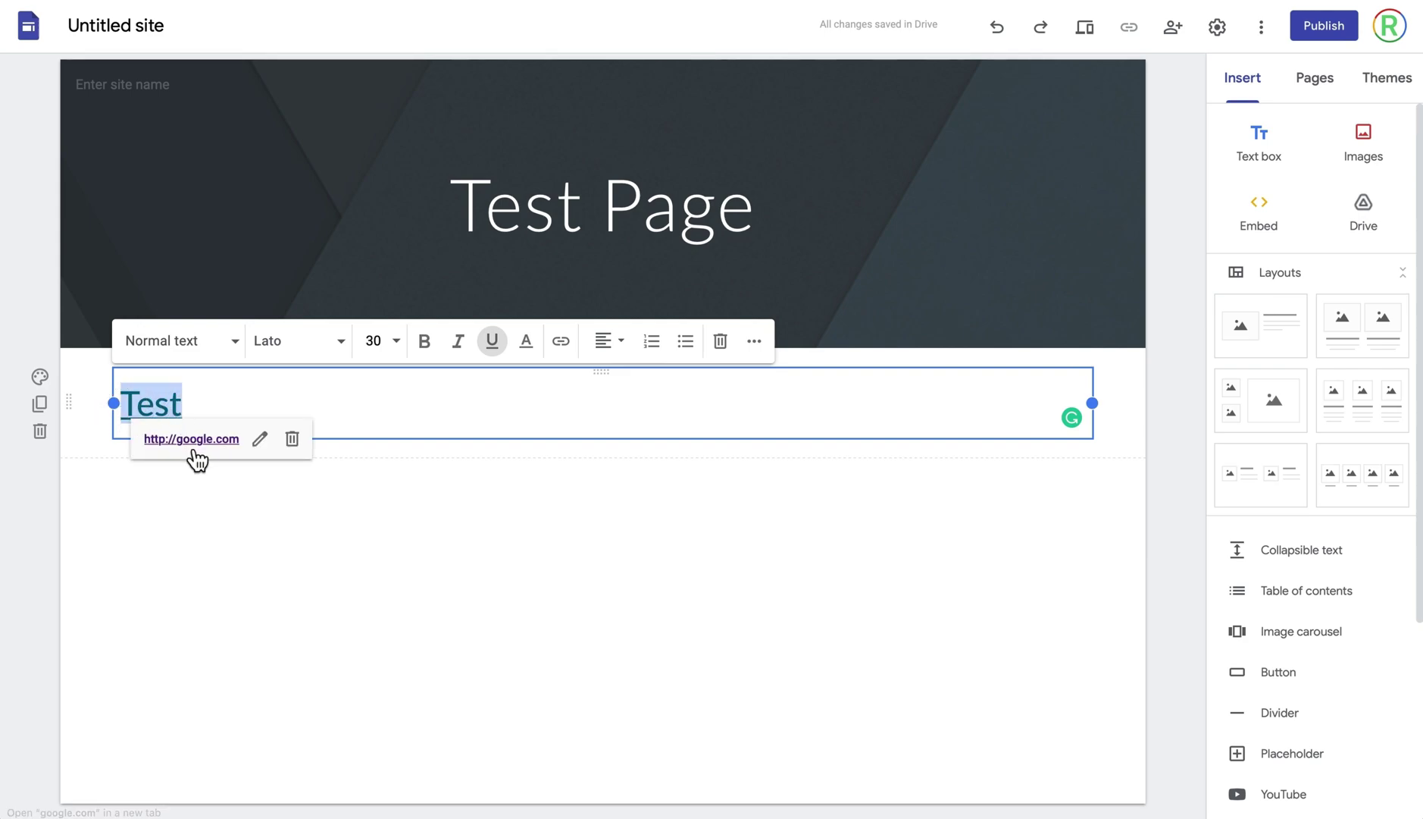
{"action": "left_click", "coordinate": [535, 355]}
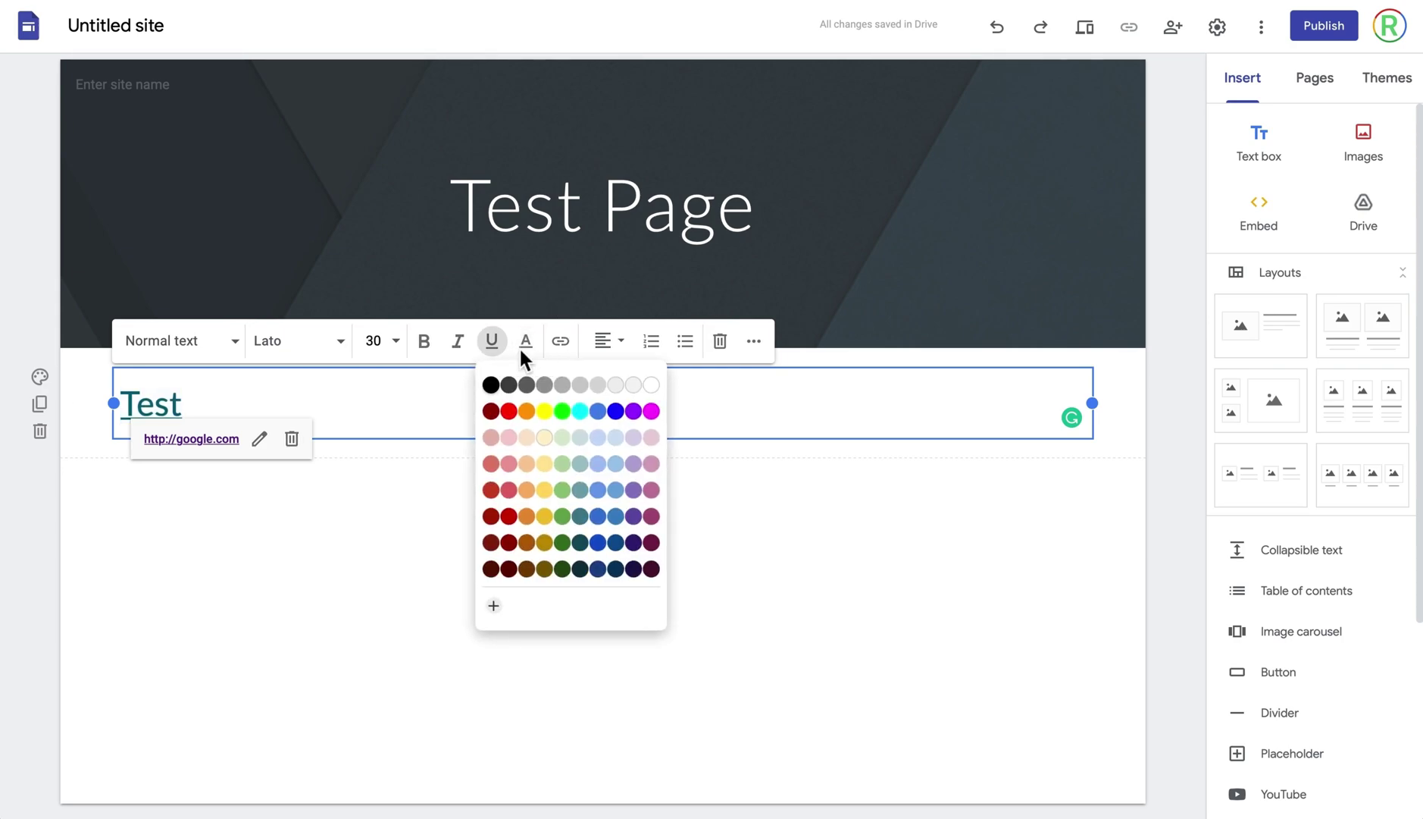
- Colour Test red, remove its underline, and try centre, right and justify alignments
{"action": "left_click", "coordinate": [517, 415]}
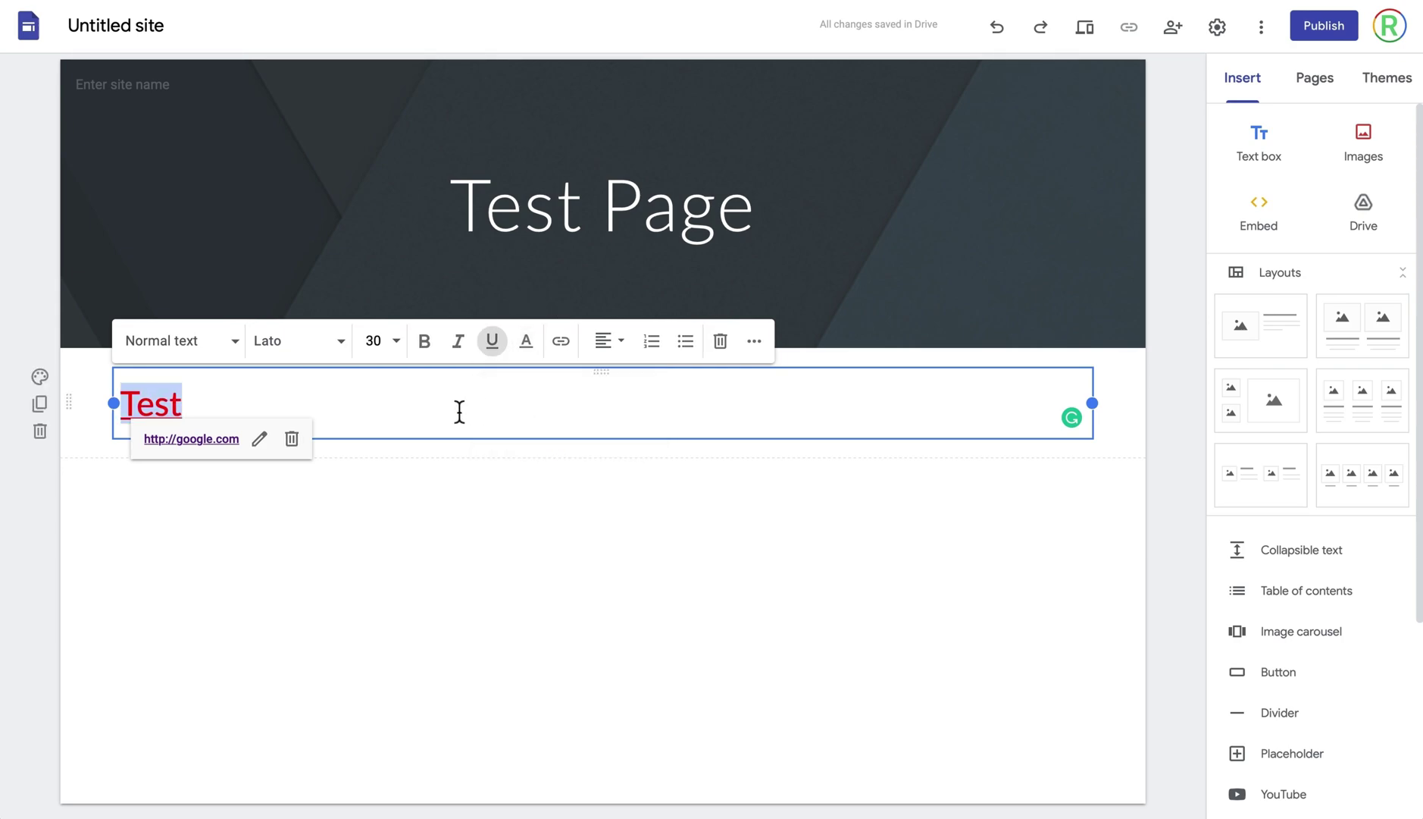
{"action": "left_click", "coordinate": [506, 361]}
{"action": "left_click", "coordinate": [617, 342]}
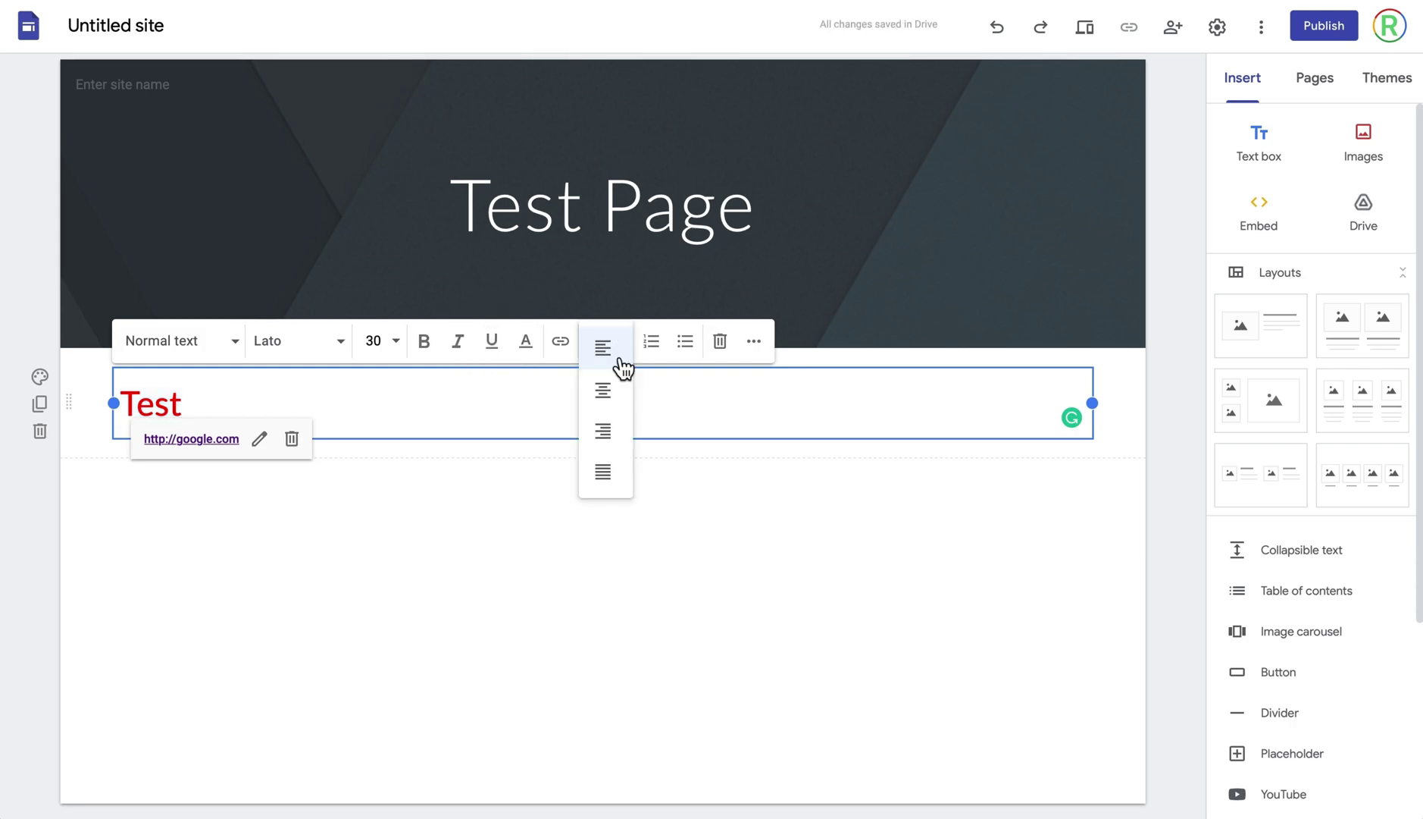
{"action": "left_click", "coordinate": [616, 391]}
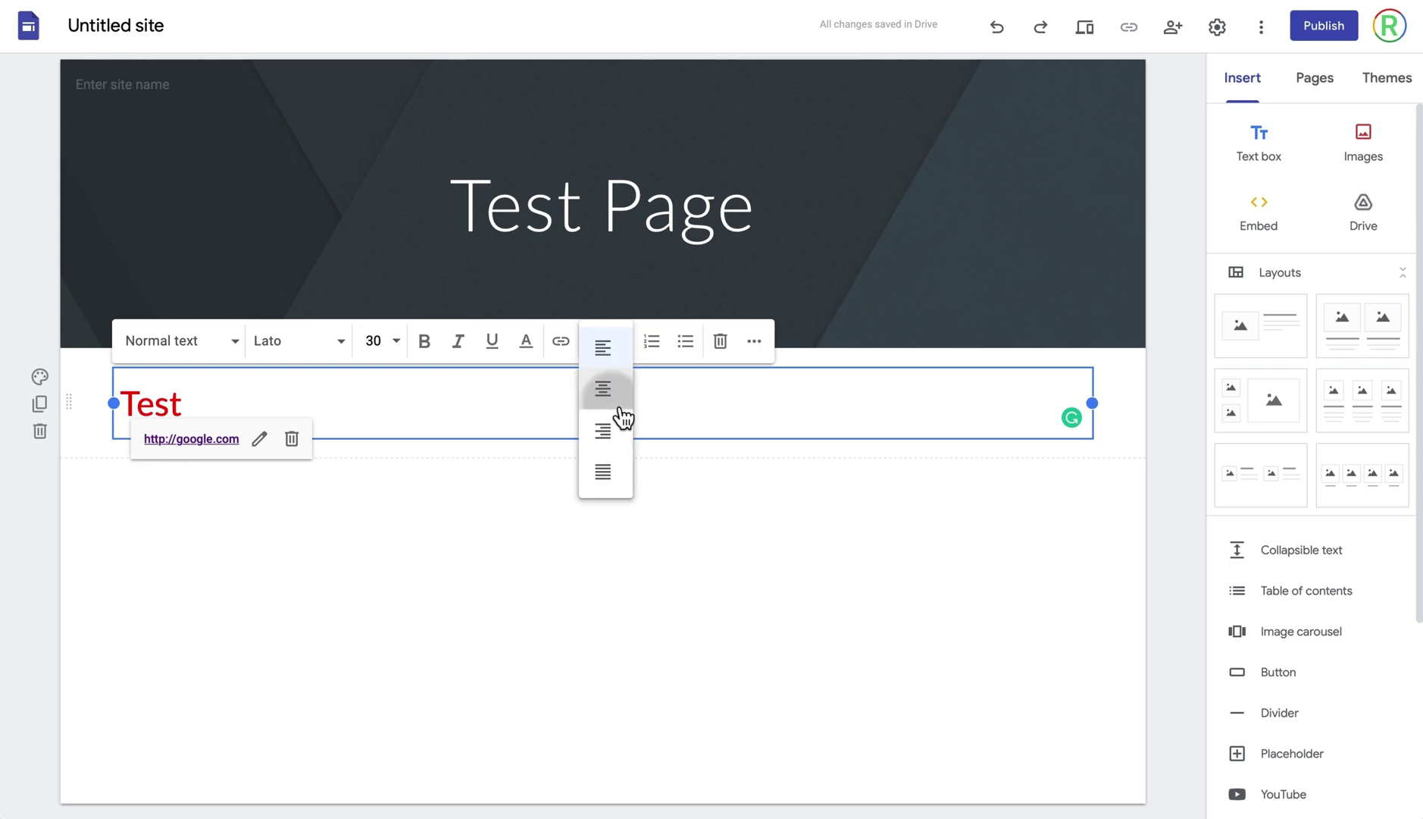
{"action": "left_click", "coordinate": [623, 344]}
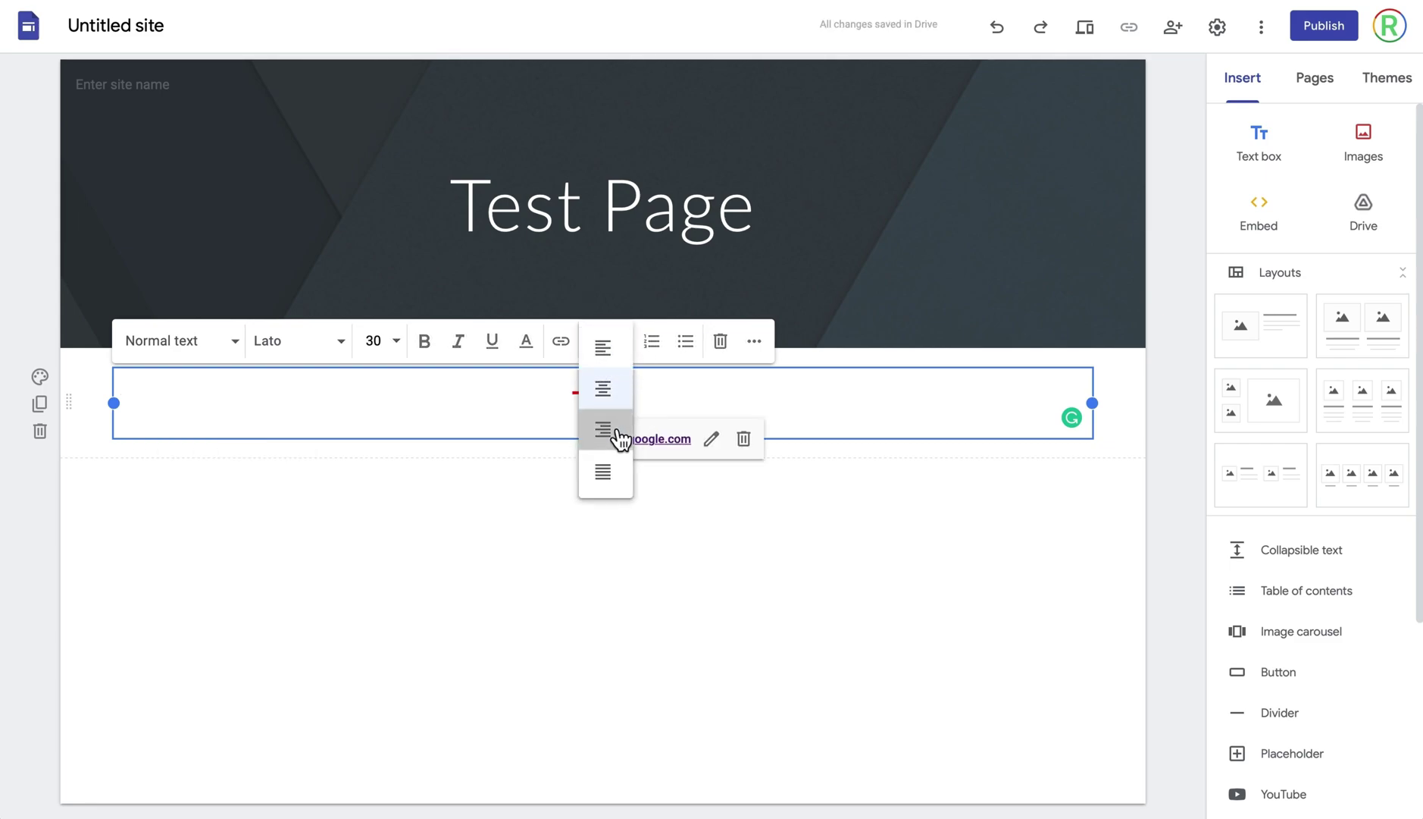
{"action": "left_click", "coordinate": [620, 436]}
{"action": "left_click", "coordinate": [623, 343]}
{"action": "left_click", "coordinate": [607, 471]}
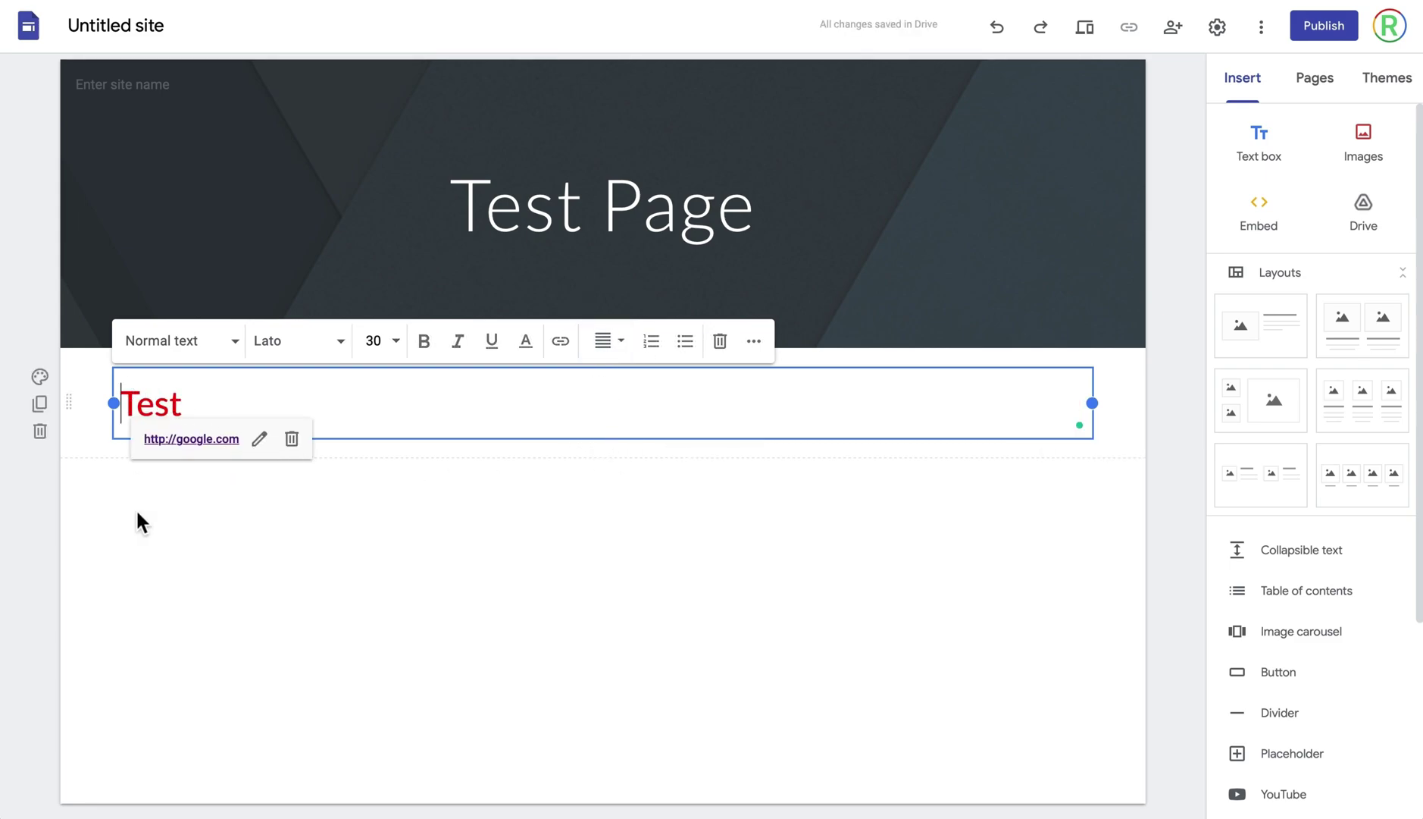
{"action": "left_click", "coordinate": [1183, 371]}
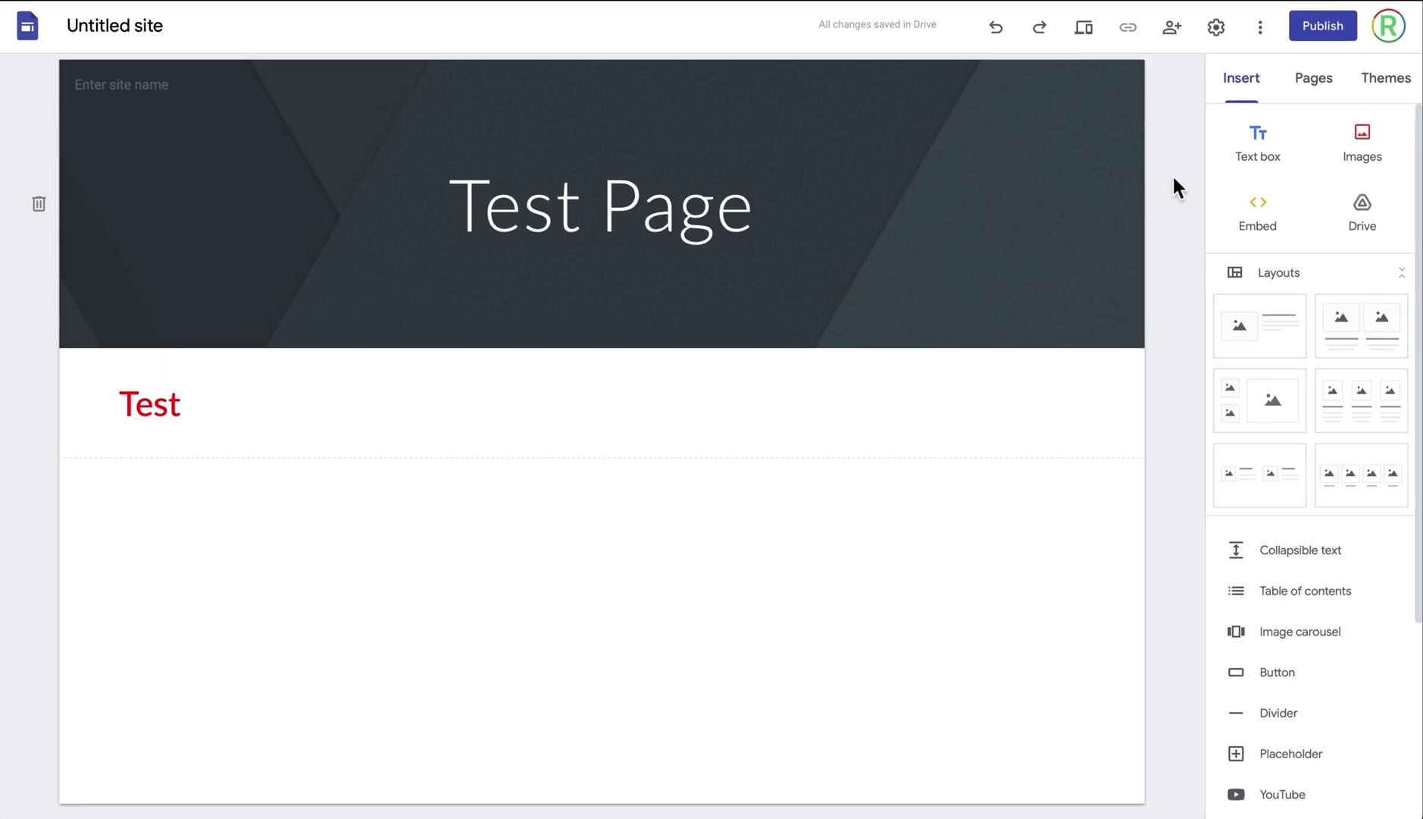
- Upload Facebook-logo.png as an image below the Test text
{"action": "left_click", "coordinate": [1350, 157]}
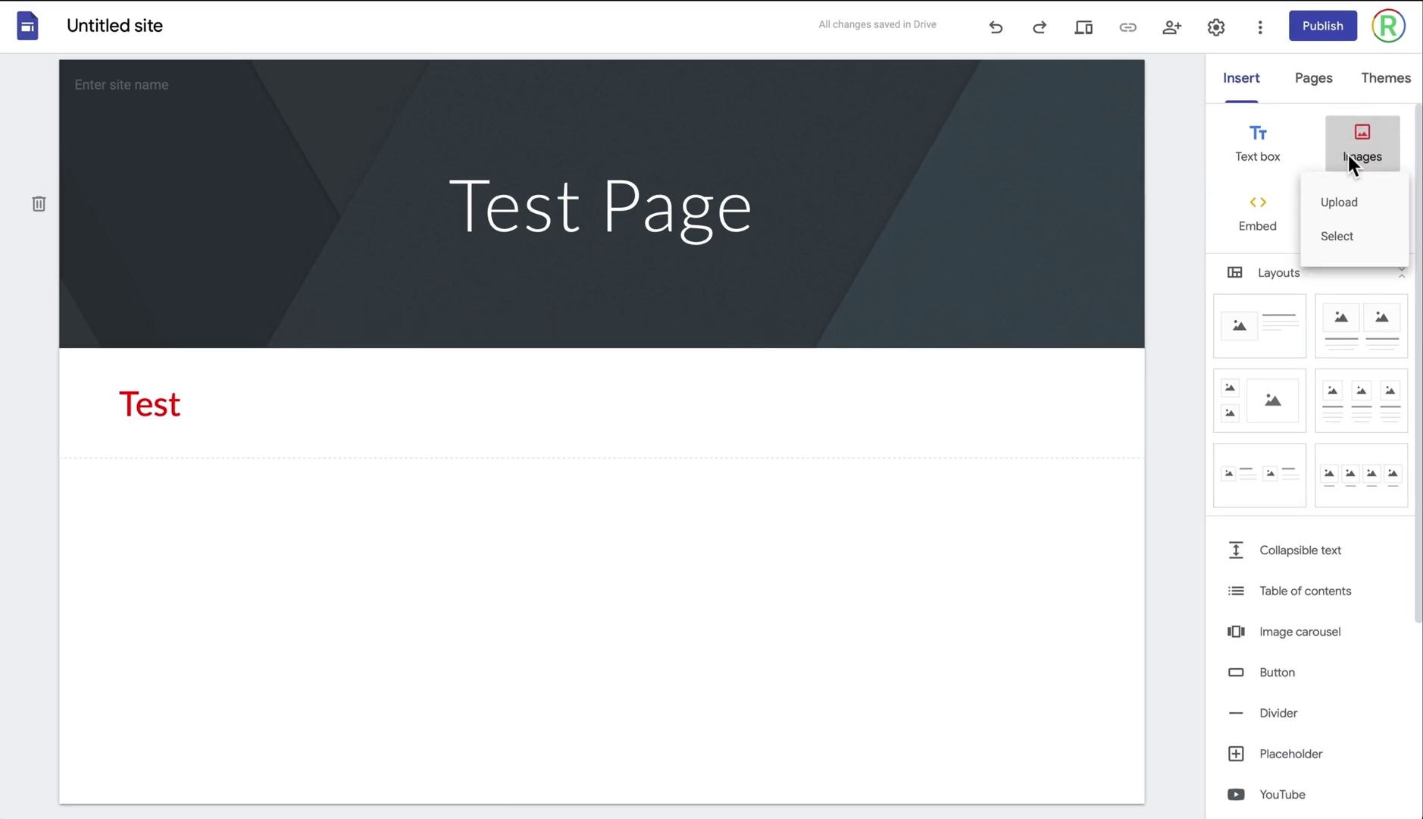
{"action": "left_click", "coordinate": [1362, 213]}
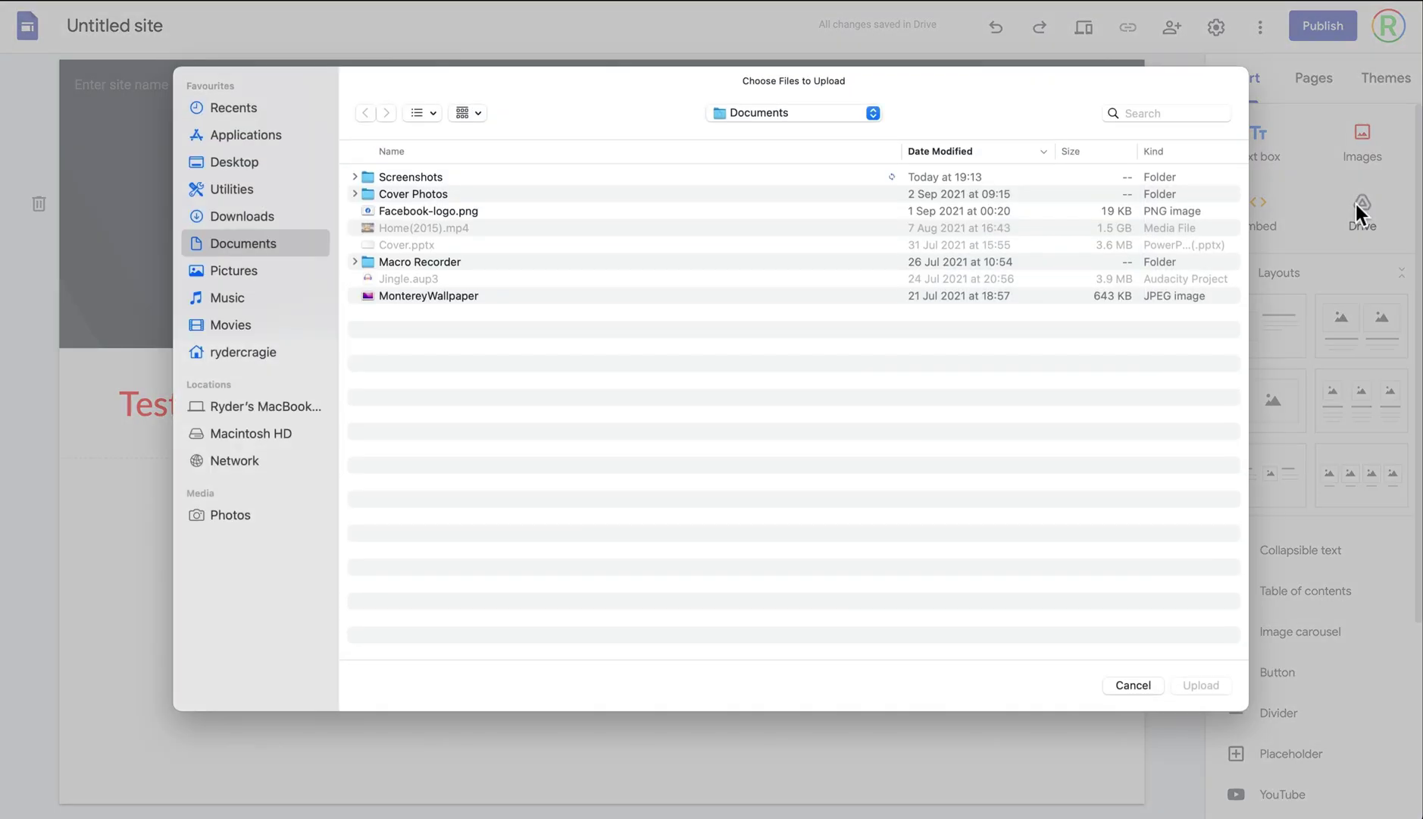
{"action": "left_click", "coordinate": [460, 210]}
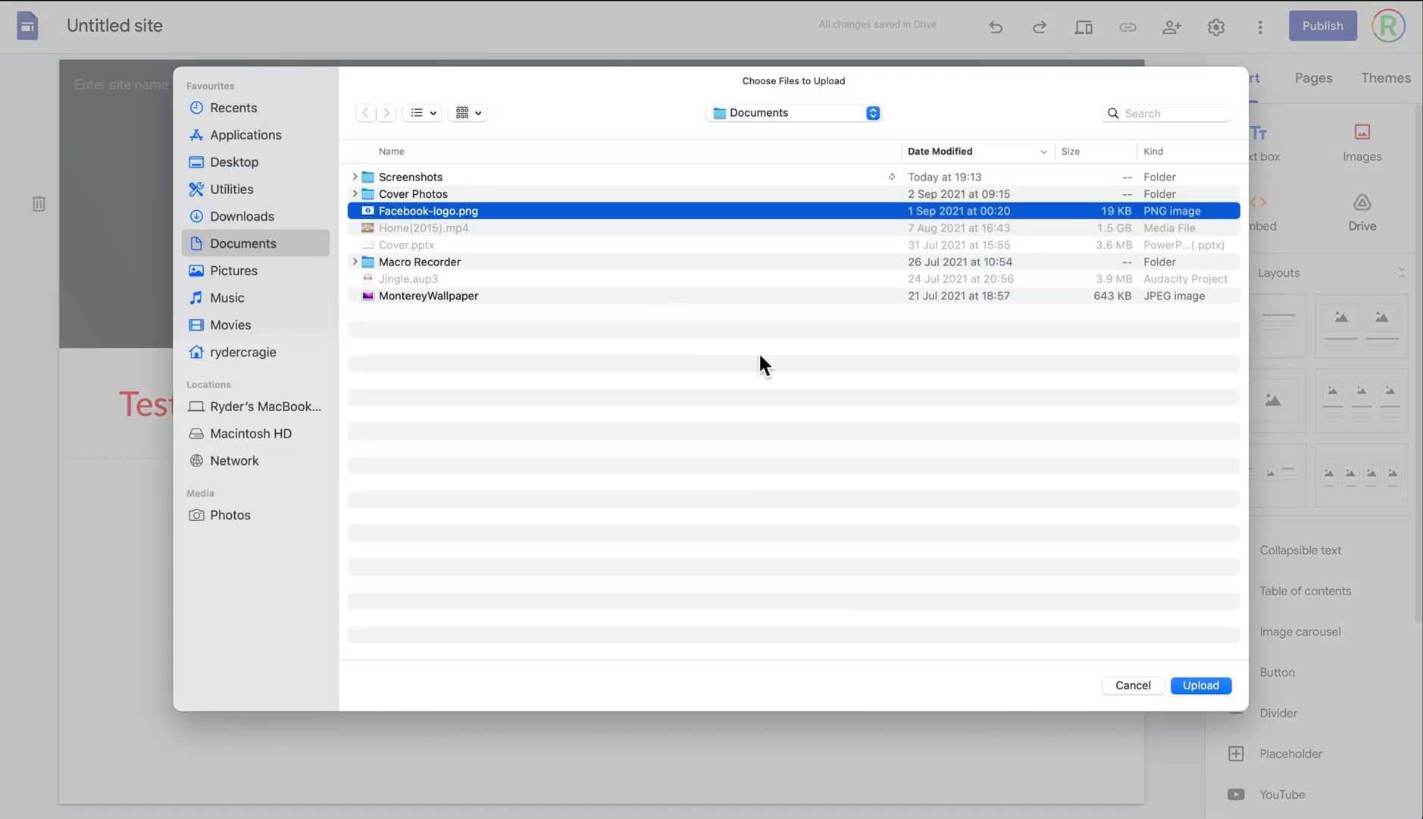
{"action": "left_click", "coordinate": [1200, 686]}
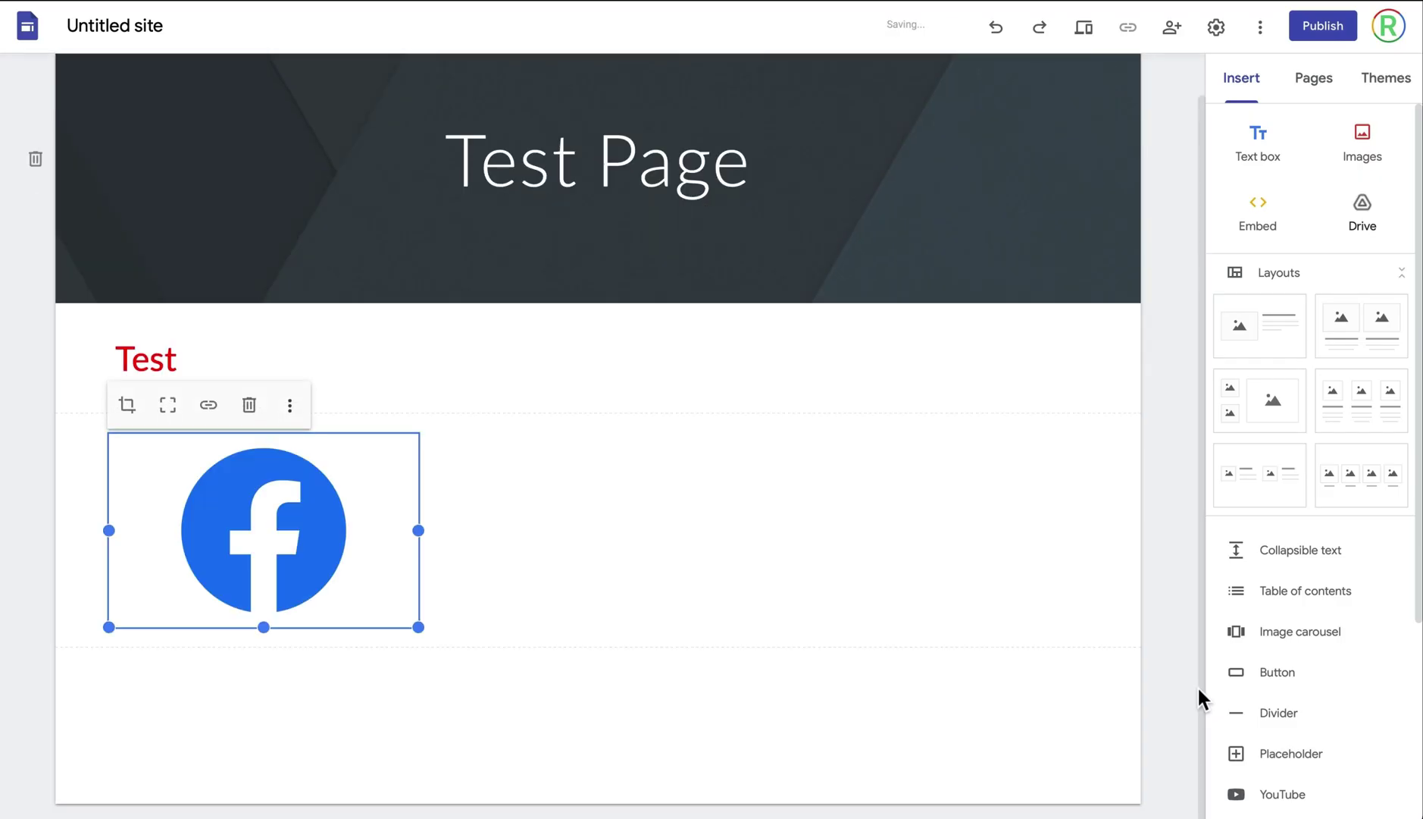
- Narrow the Facebook image and start cropping it
{"action": "left_click_drag", "start_coordinate": [418, 529], "coordinate": [322, 535]}
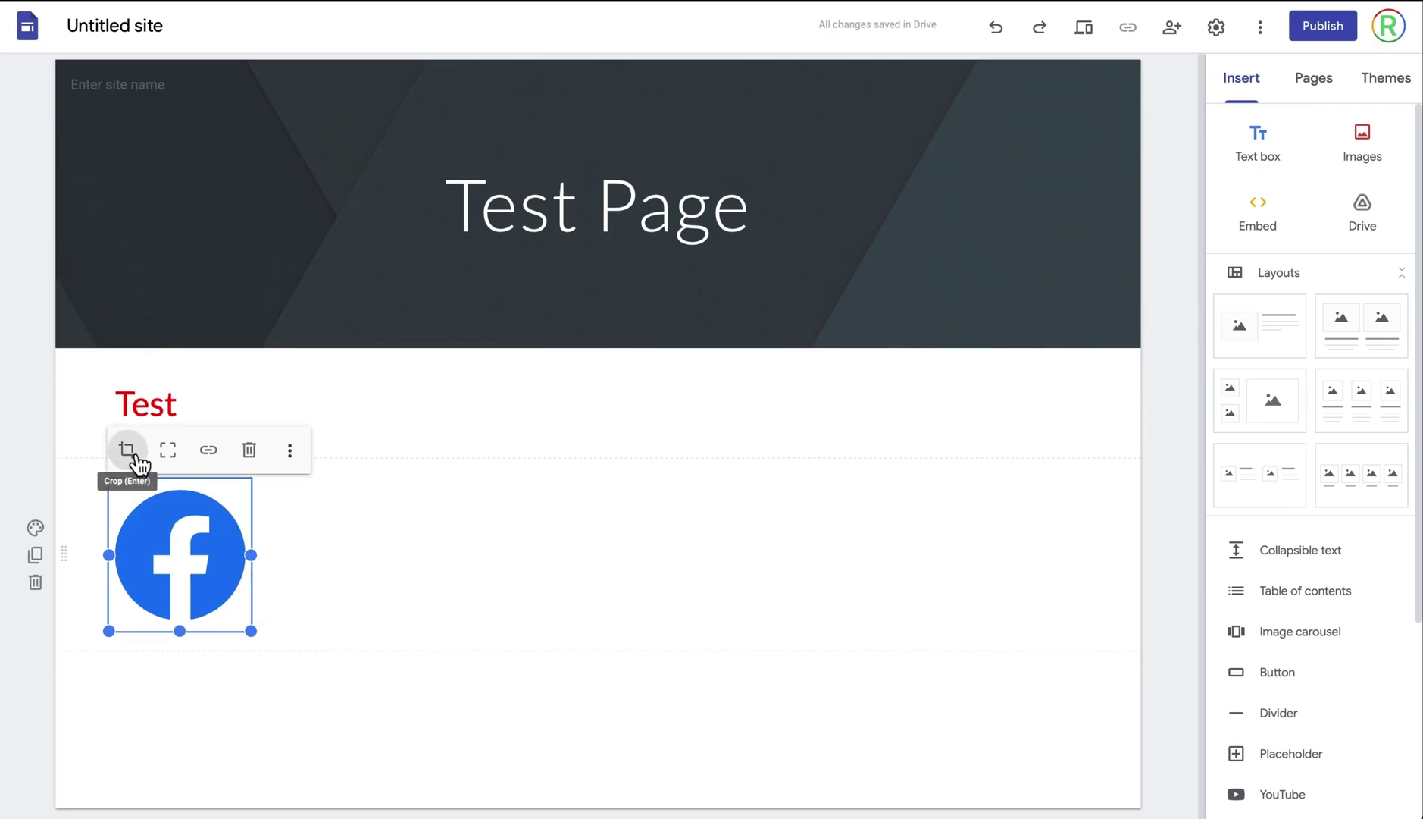
{"action": "left_click", "coordinate": [129, 451]}
{"action": "mouse_move", "coordinate": [131, 453]}
{"action": "left_mouse_down"}
{"action": "mouse_move", "coordinate": [183, 470]}
{"action": "mouse_move", "coordinate": [121, 464]}
{"action": "left_mouse_up"}
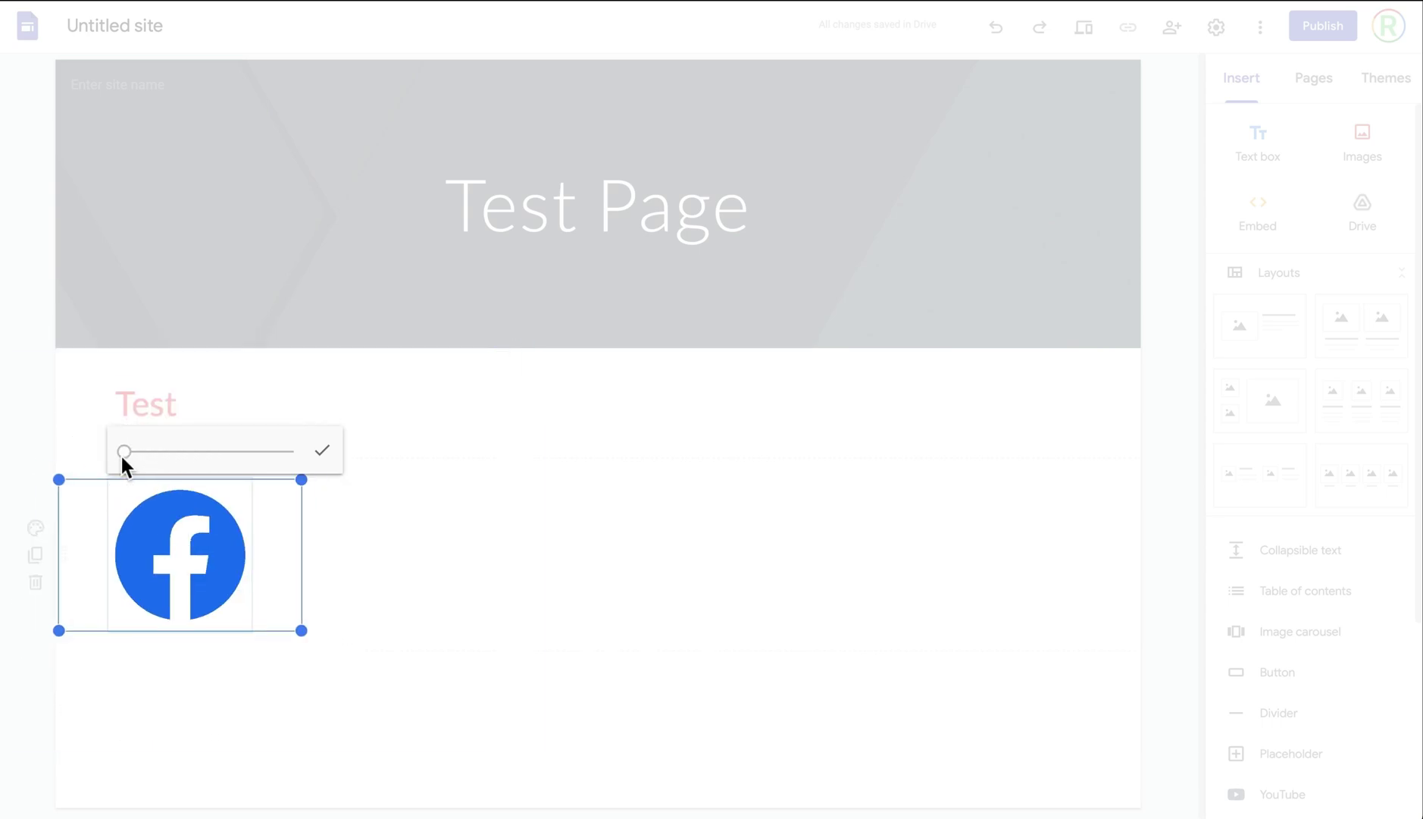
- Restore the logo's uncropped framing and link it to the pasted Facebook profile address
{"action": "key", "text": "Escape"}
{"action": "left_click", "coordinate": [170, 455]}
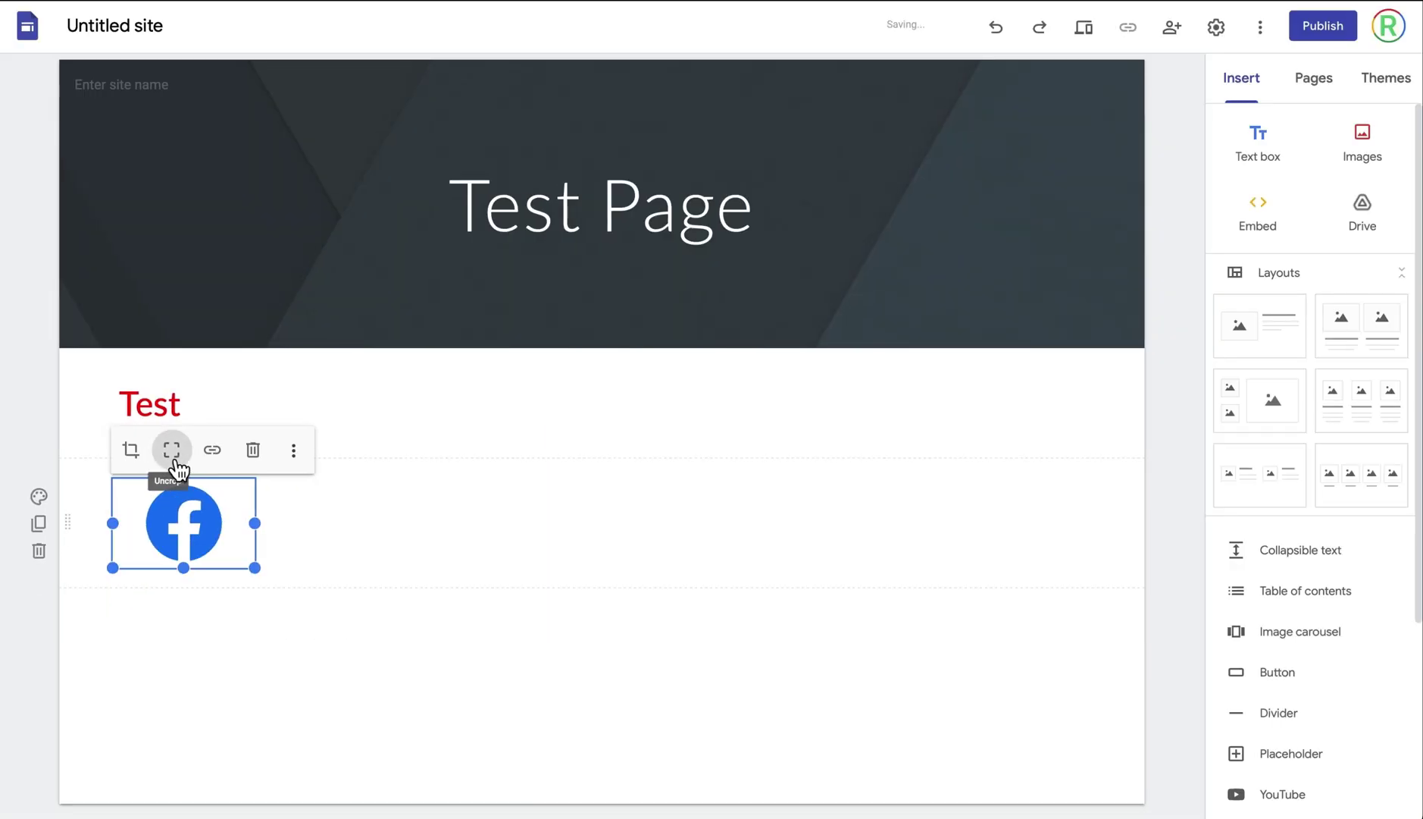
{"action": "left_click", "coordinate": [213, 450]}
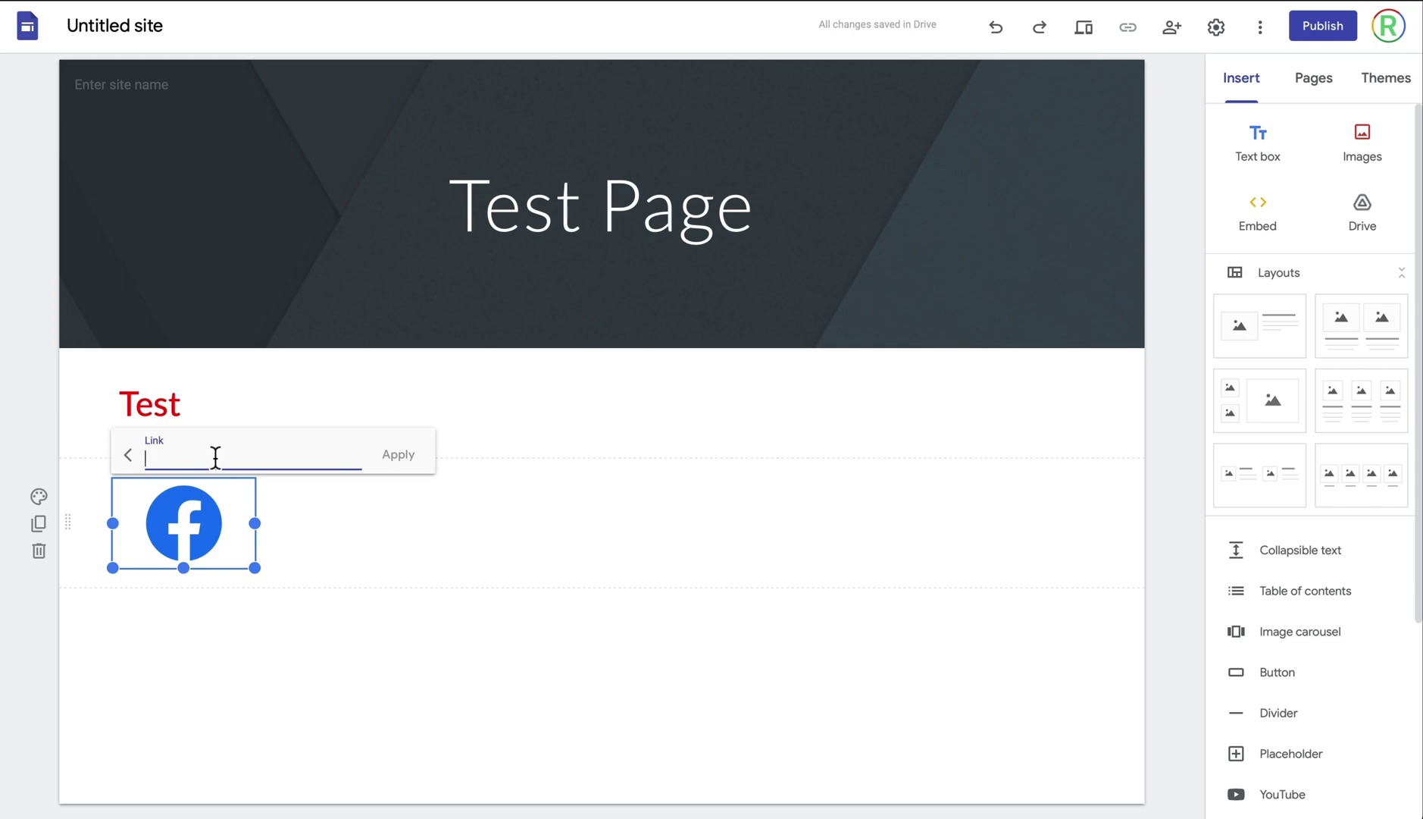
{"action": "type", "text": "https://www.facebook.com/rydercragie7"}
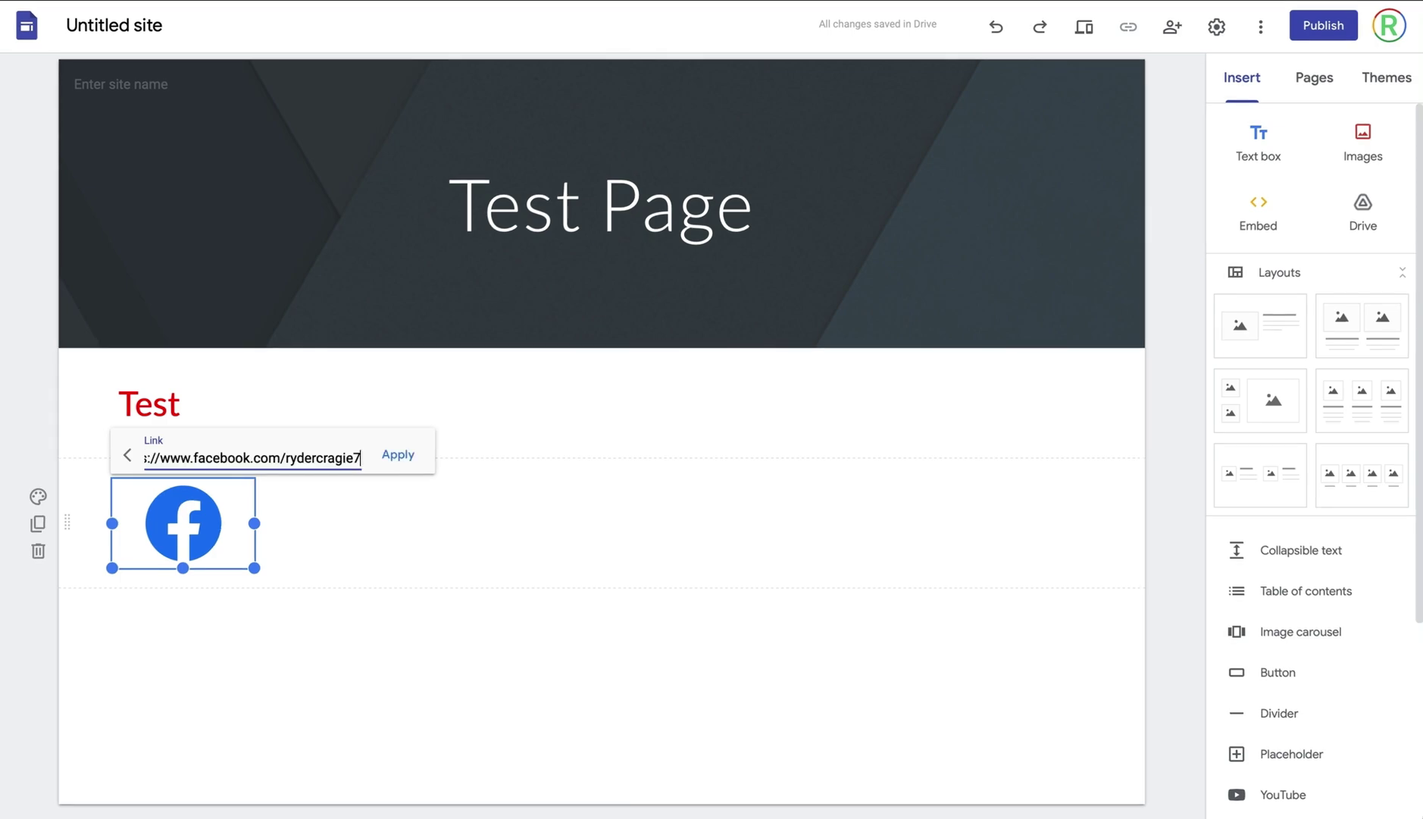
{"action": "left_click", "coordinate": [394, 514]}
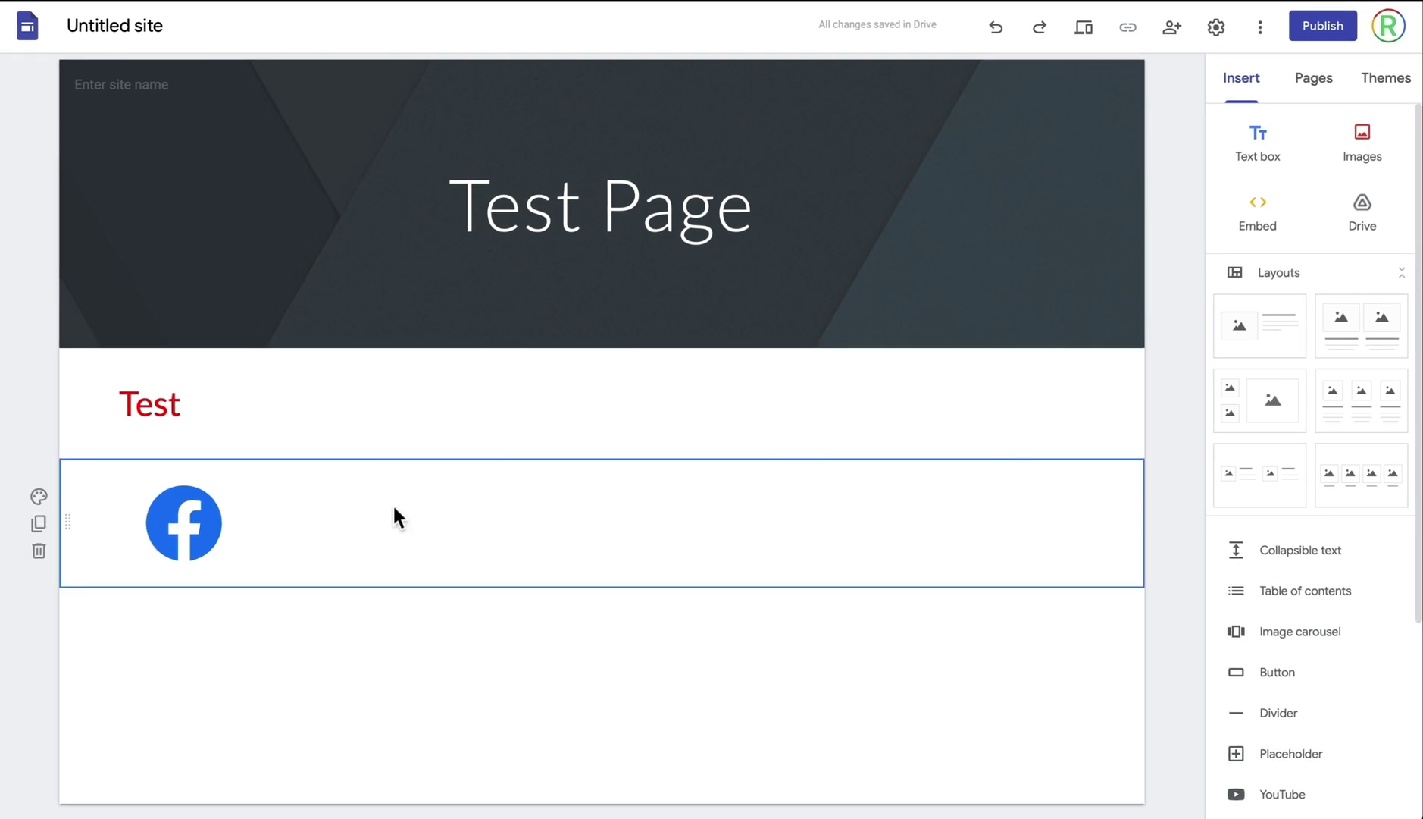
{"action": "left_click", "coordinate": [215, 527]}
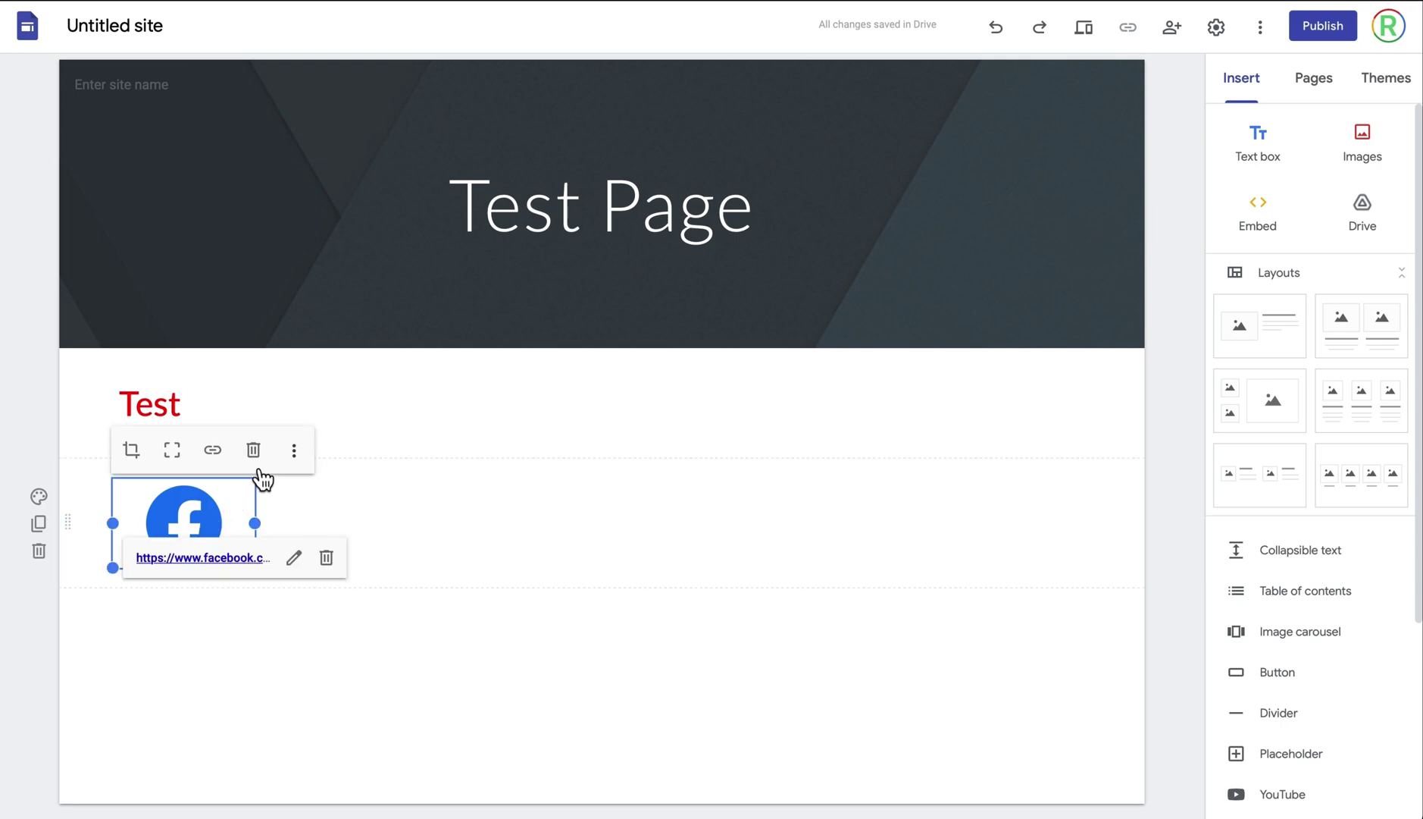
- Enter 'Facebook Logo' as the image's alt-text description via its more-options menu
{"action": "left_click", "coordinate": [294, 449]}
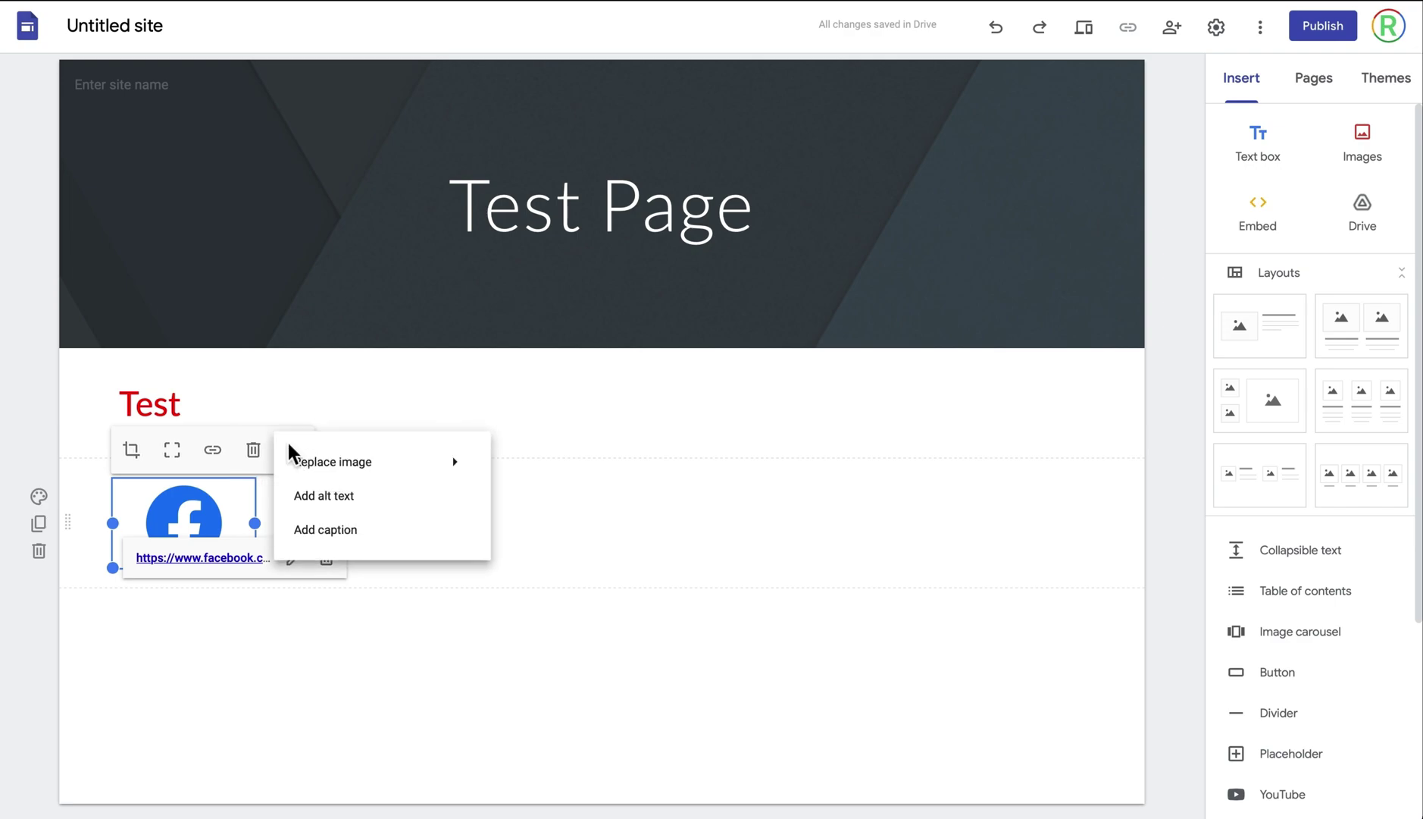
{"action": "mouse_move", "coordinate": [349, 474]}
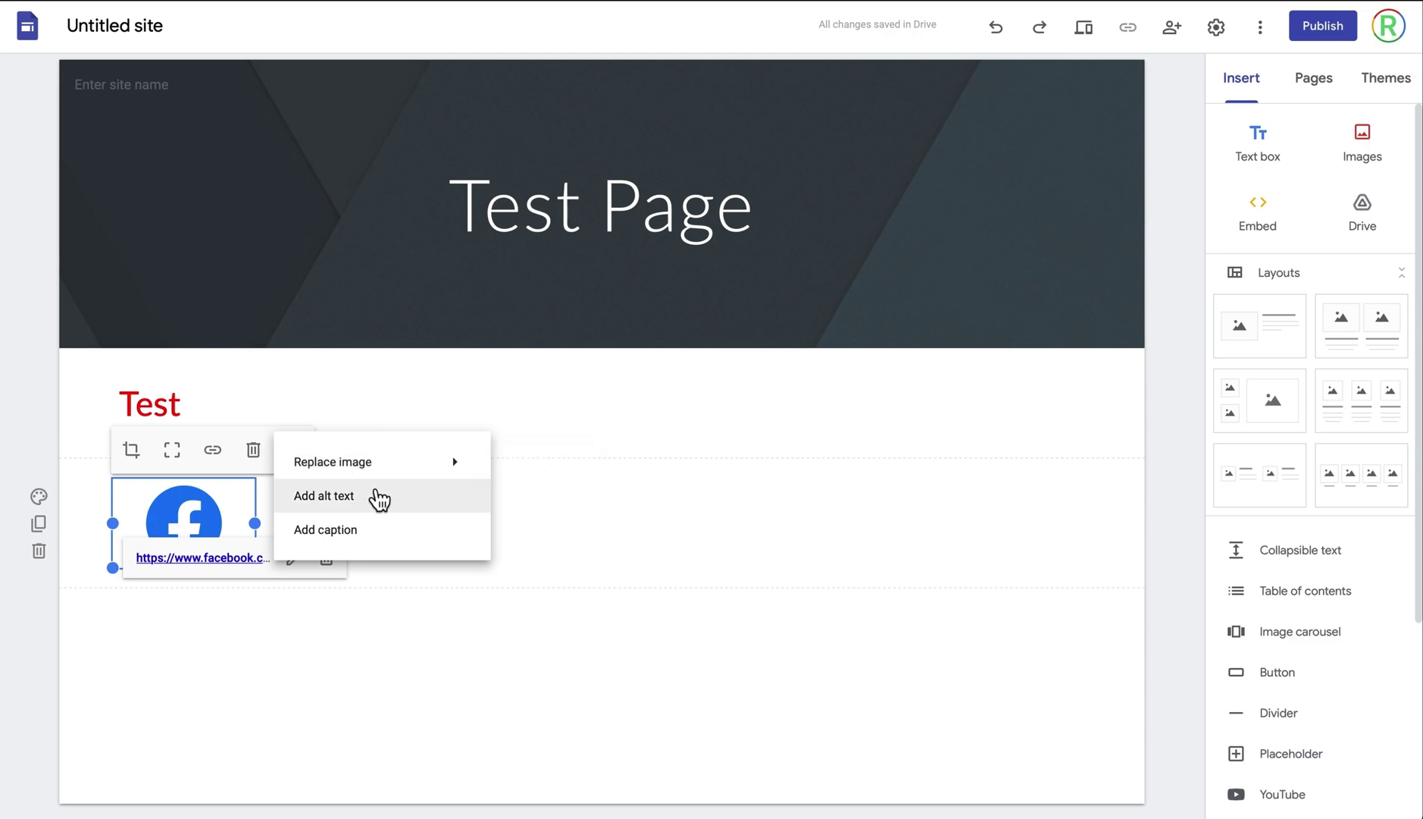
{"action": "left_click", "coordinate": [375, 492]}
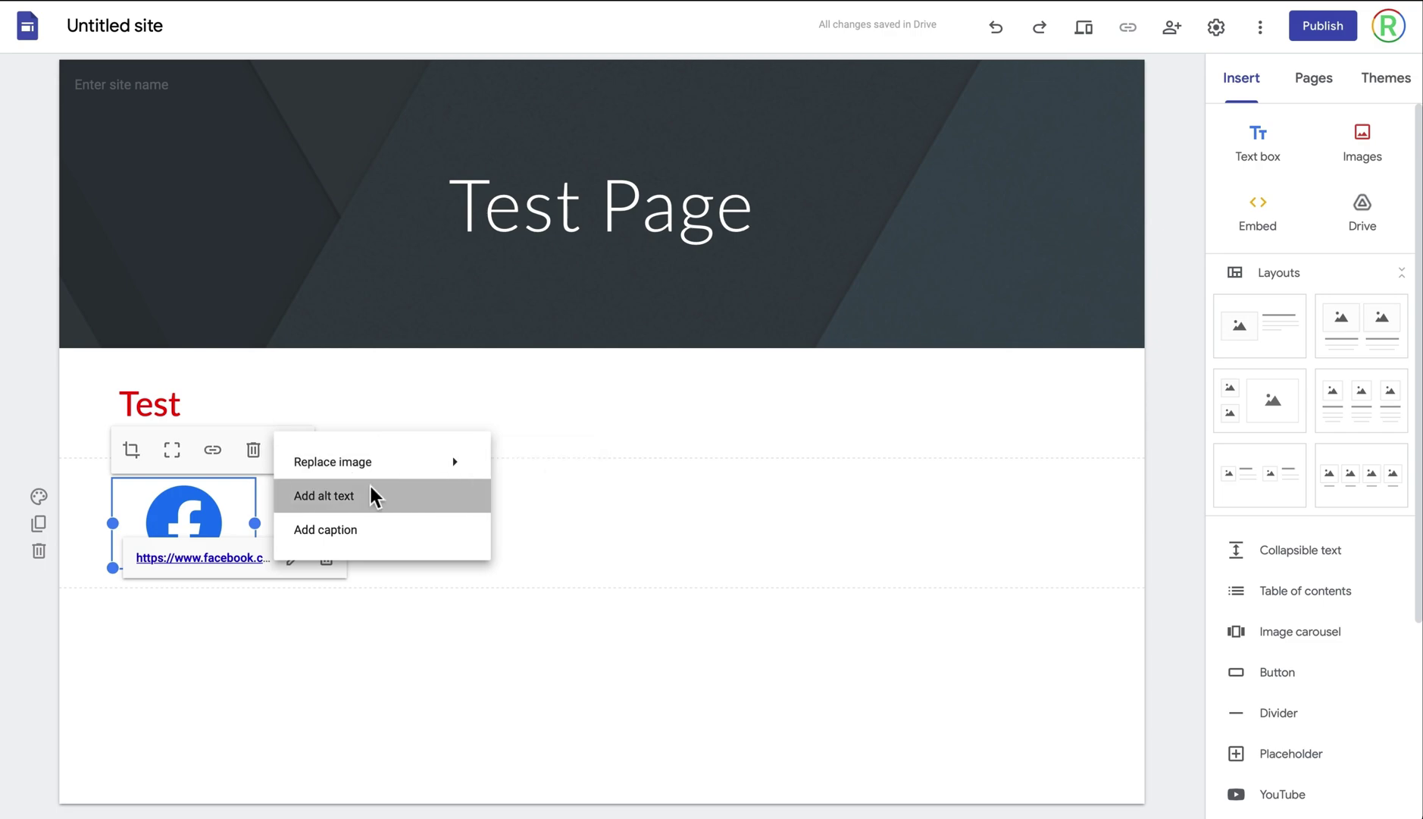
{"action": "type", "text": "Facebook Logo"}
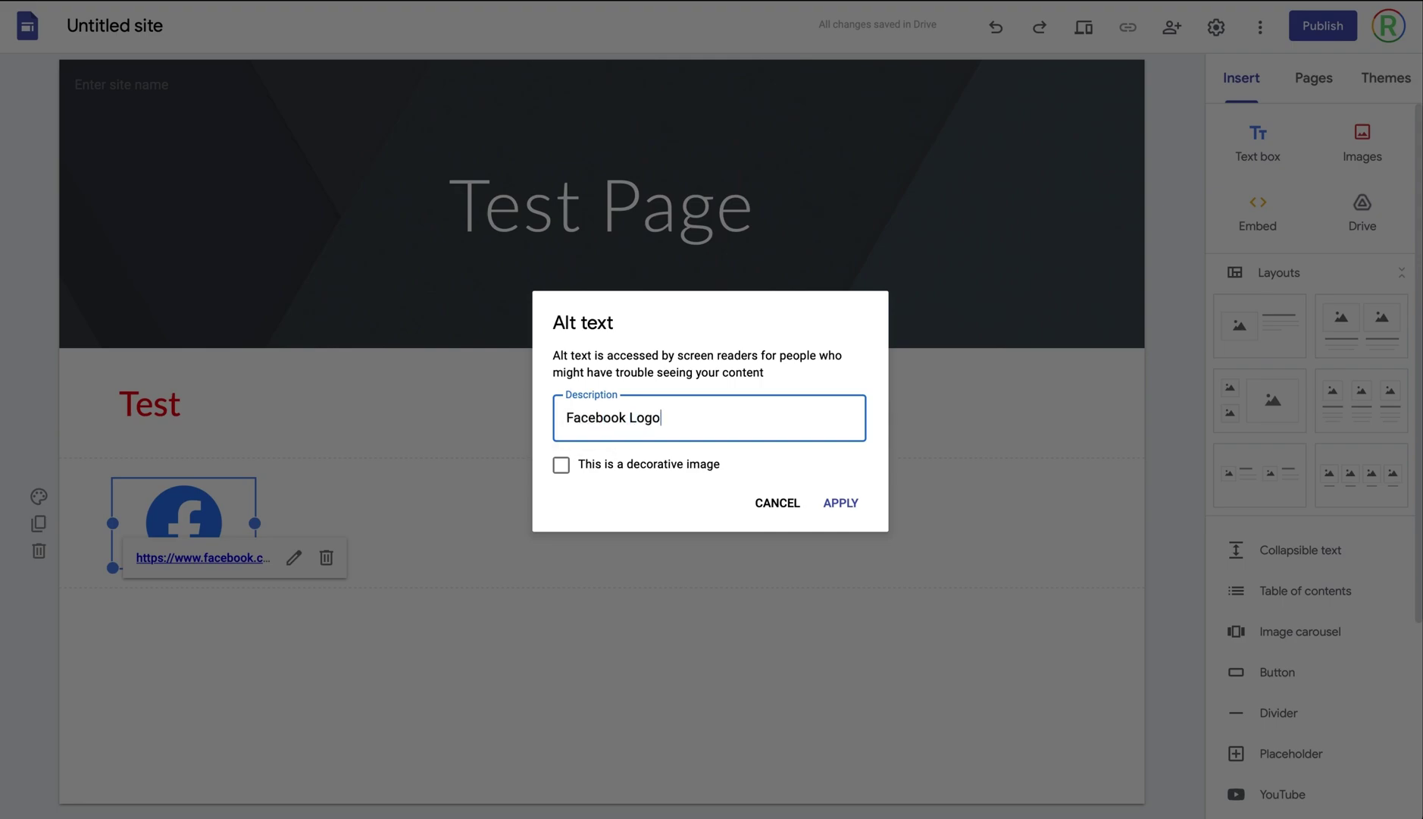
{"action": "left_click", "coordinate": [842, 506]}
{"action": "left_click", "coordinate": [294, 449]}
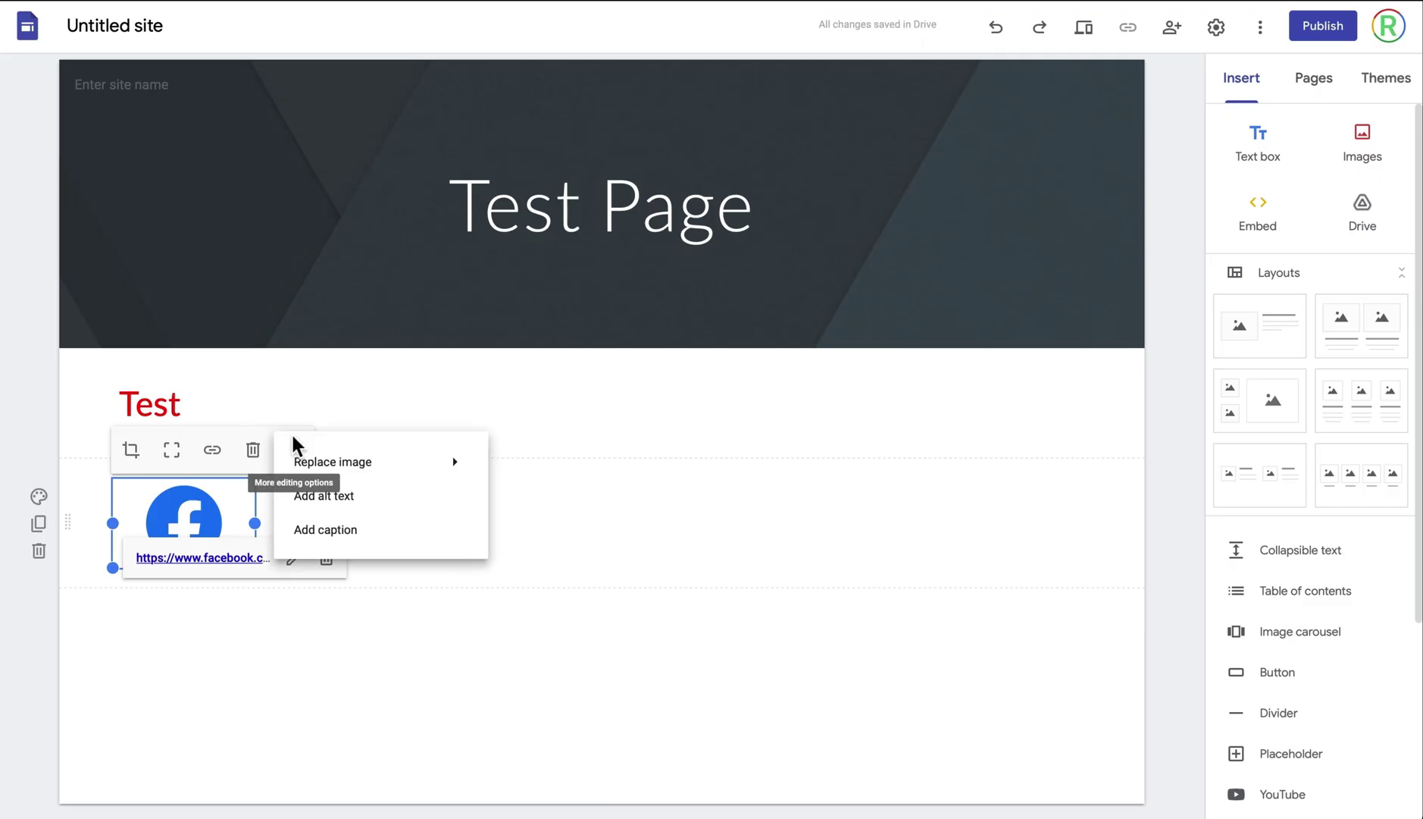
{"action": "left_click", "coordinate": [375, 547]}
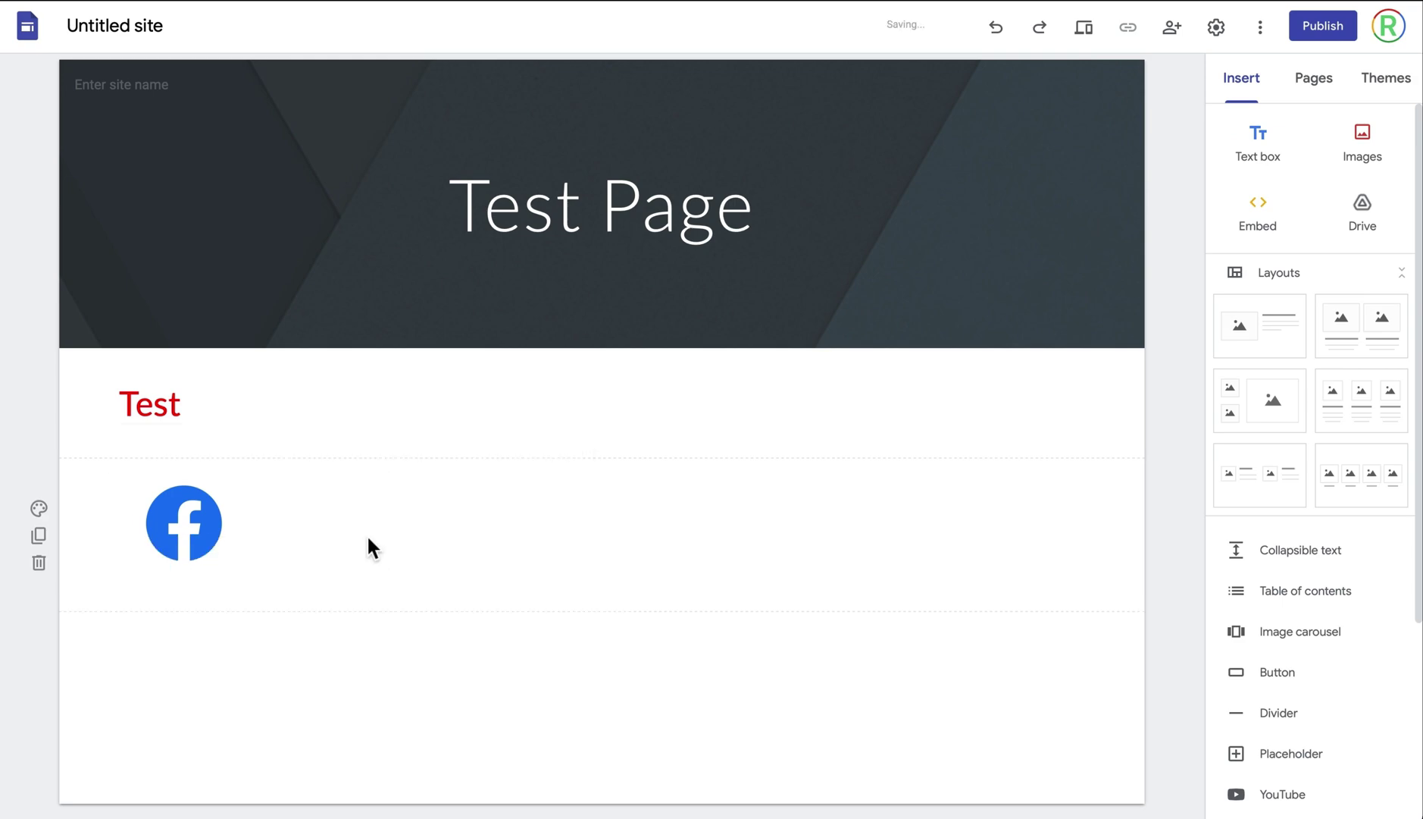
- Caption the image 'Facebook Profile' and centre the caption
{"action": "type", "text": "F"}
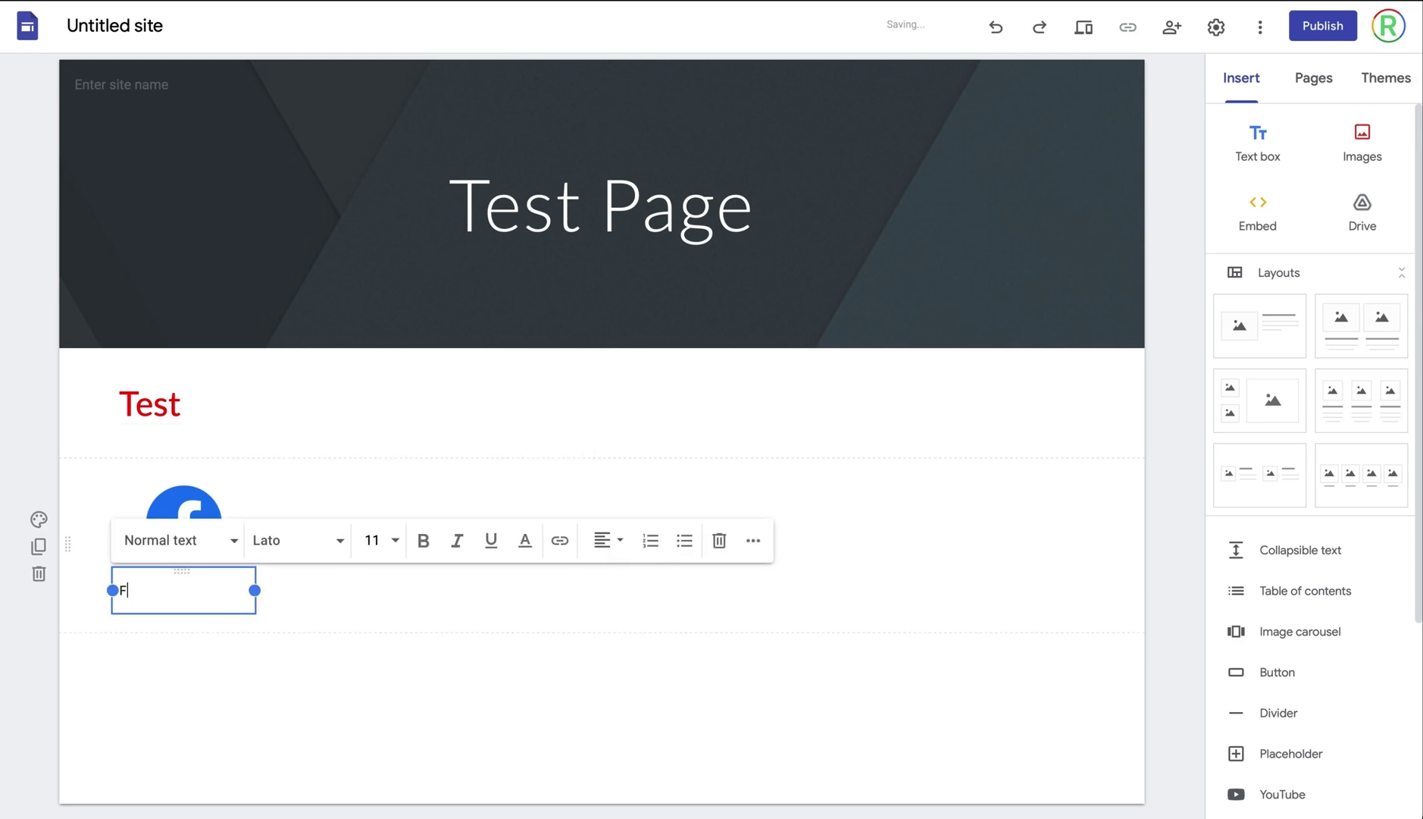
{"action": "type", "text": "acebook Prof"}
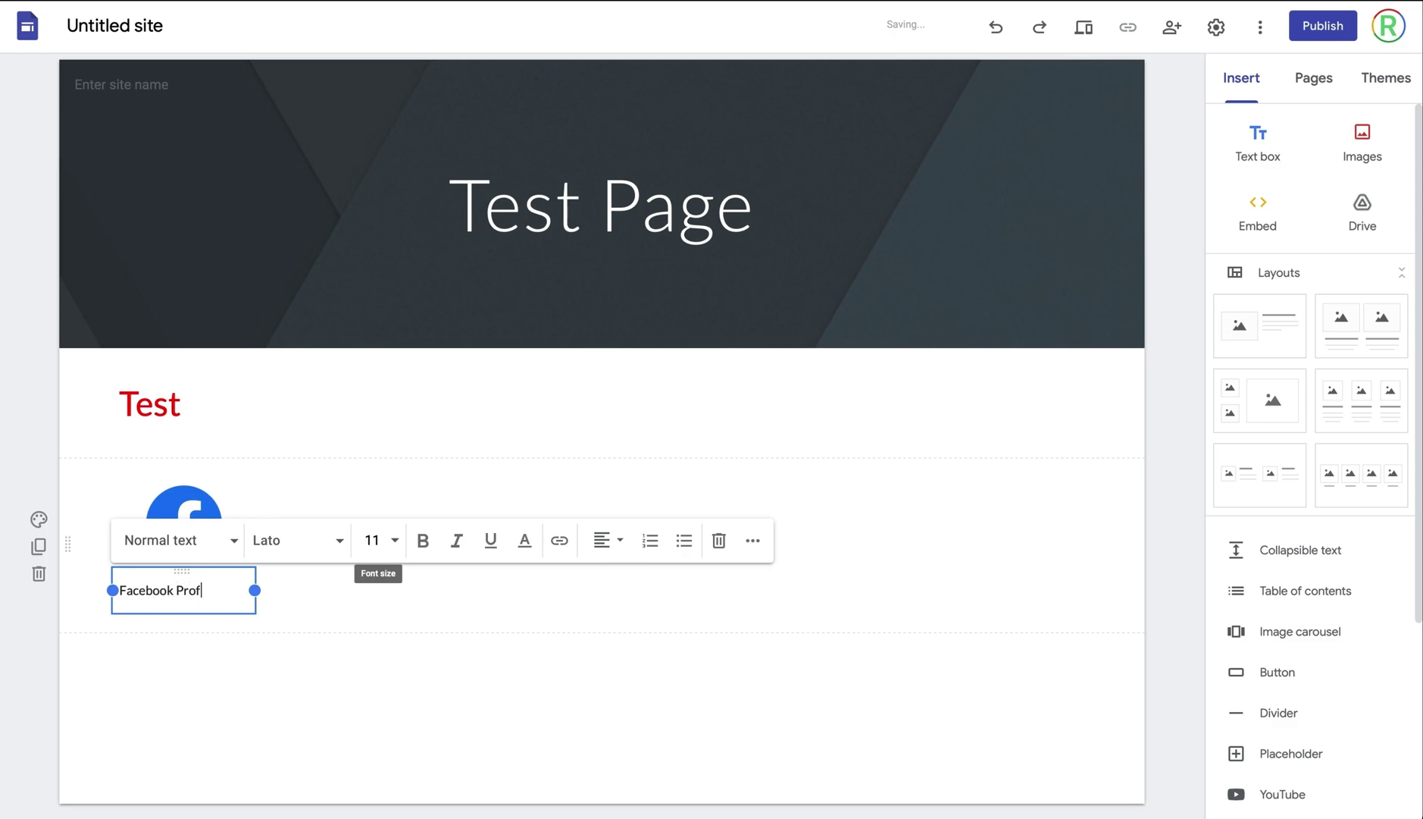
{"action": "type", "text": "ile"}
{"action": "left_click", "coordinate": [605, 541]}
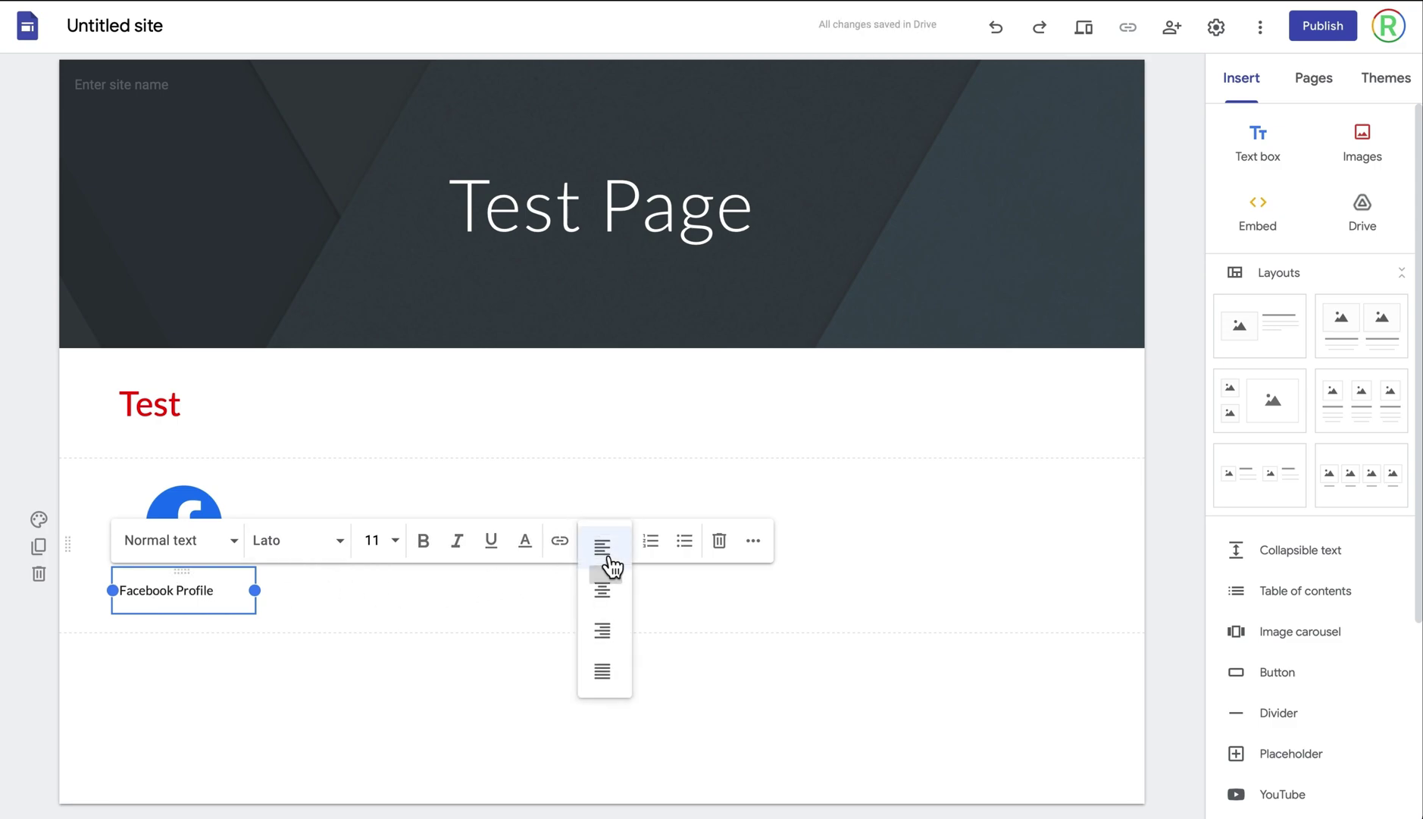
{"action": "left_click", "coordinate": [606, 595]}
{"action": "left_click", "coordinate": [381, 608]}
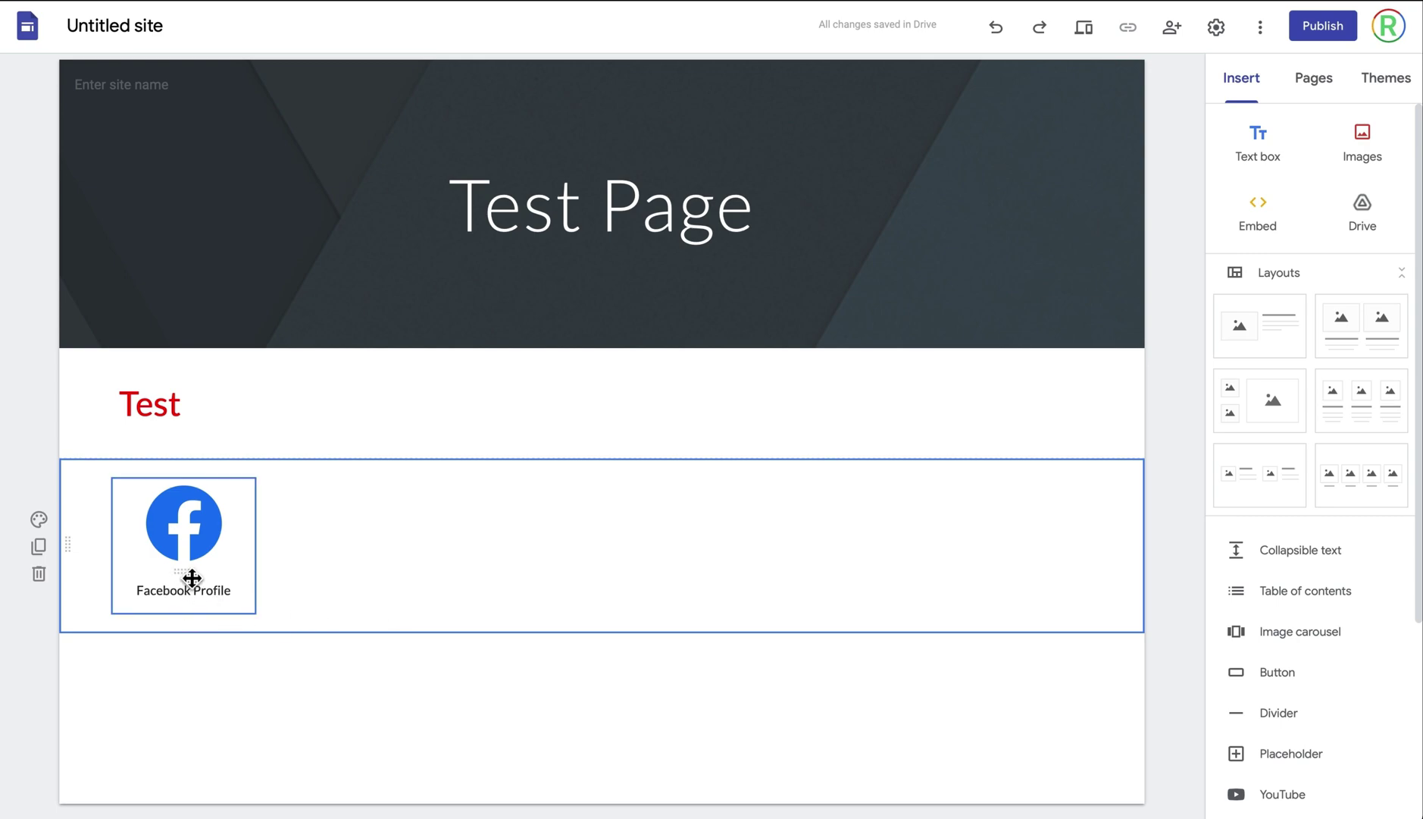
- Drag the Facebook image block to the centre of its section
{"action": "left_click", "coordinate": [196, 526]}
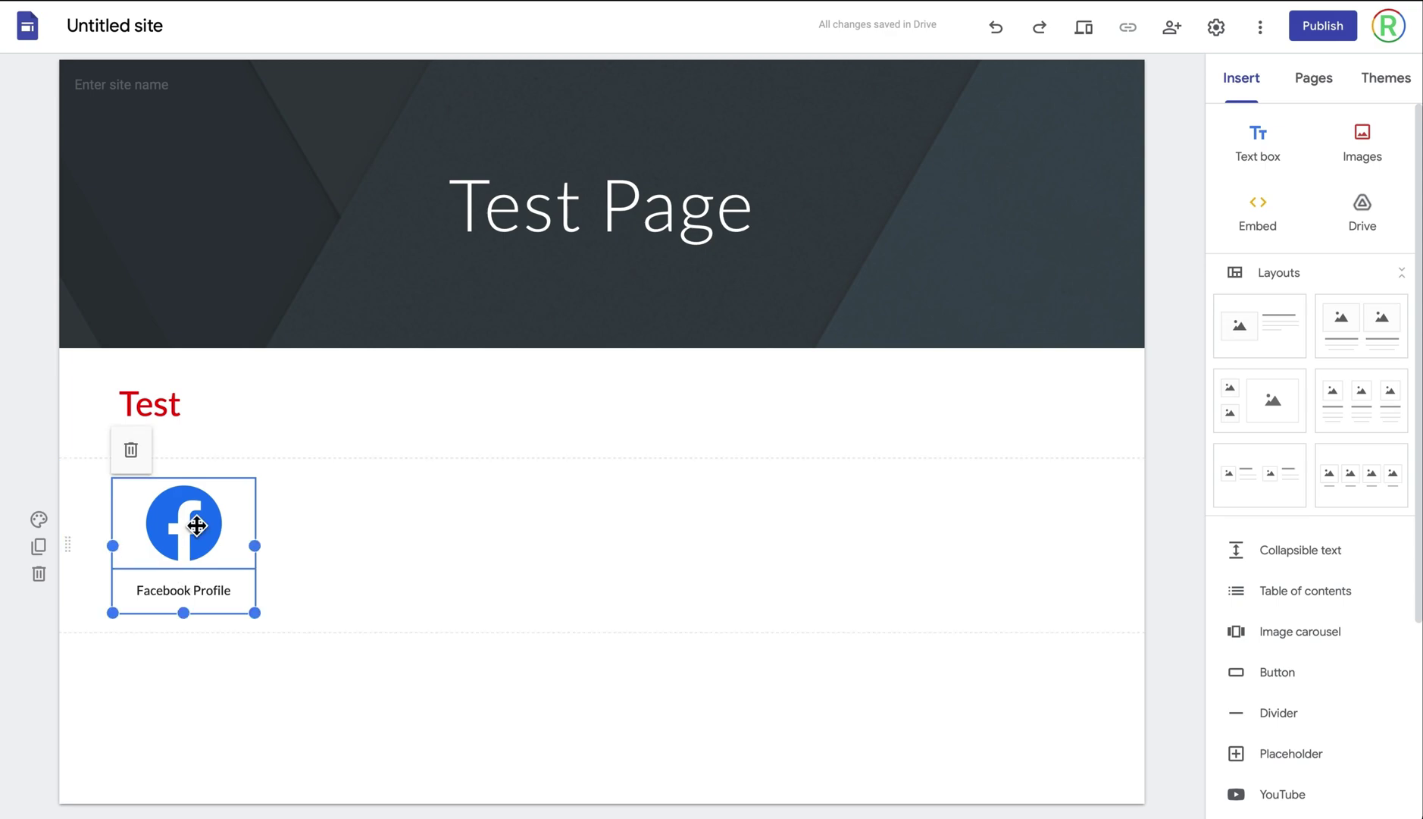
{"action": "left_click", "coordinate": [195, 526]}
{"action": "left_click", "coordinate": [182, 675]}
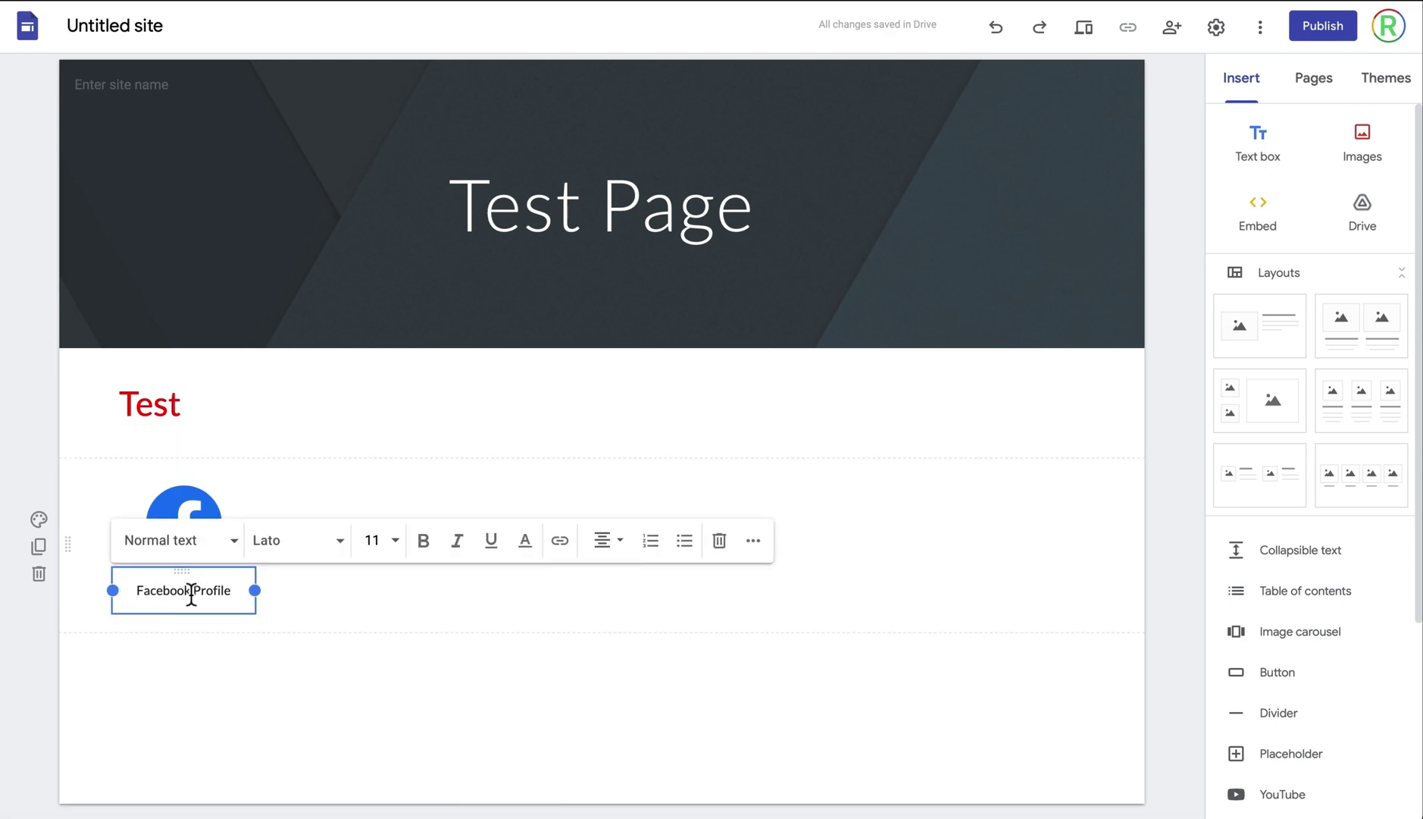
{"action": "left_click", "coordinate": [299, 593]}
{"action": "left_click", "coordinate": [187, 576]}
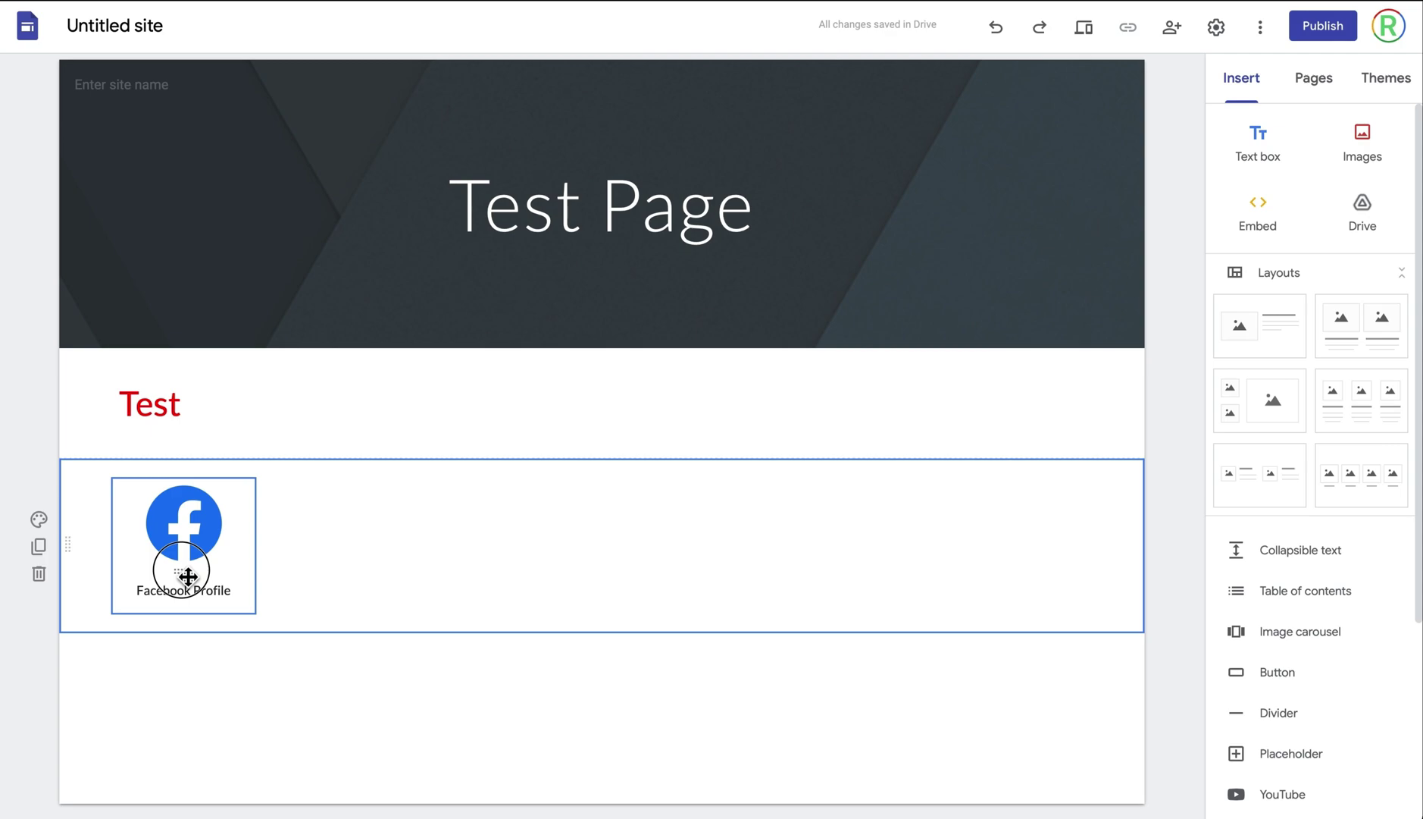
{"action": "left_click_drag", "start_coordinate": [187, 576], "coordinate": [621, 540]}
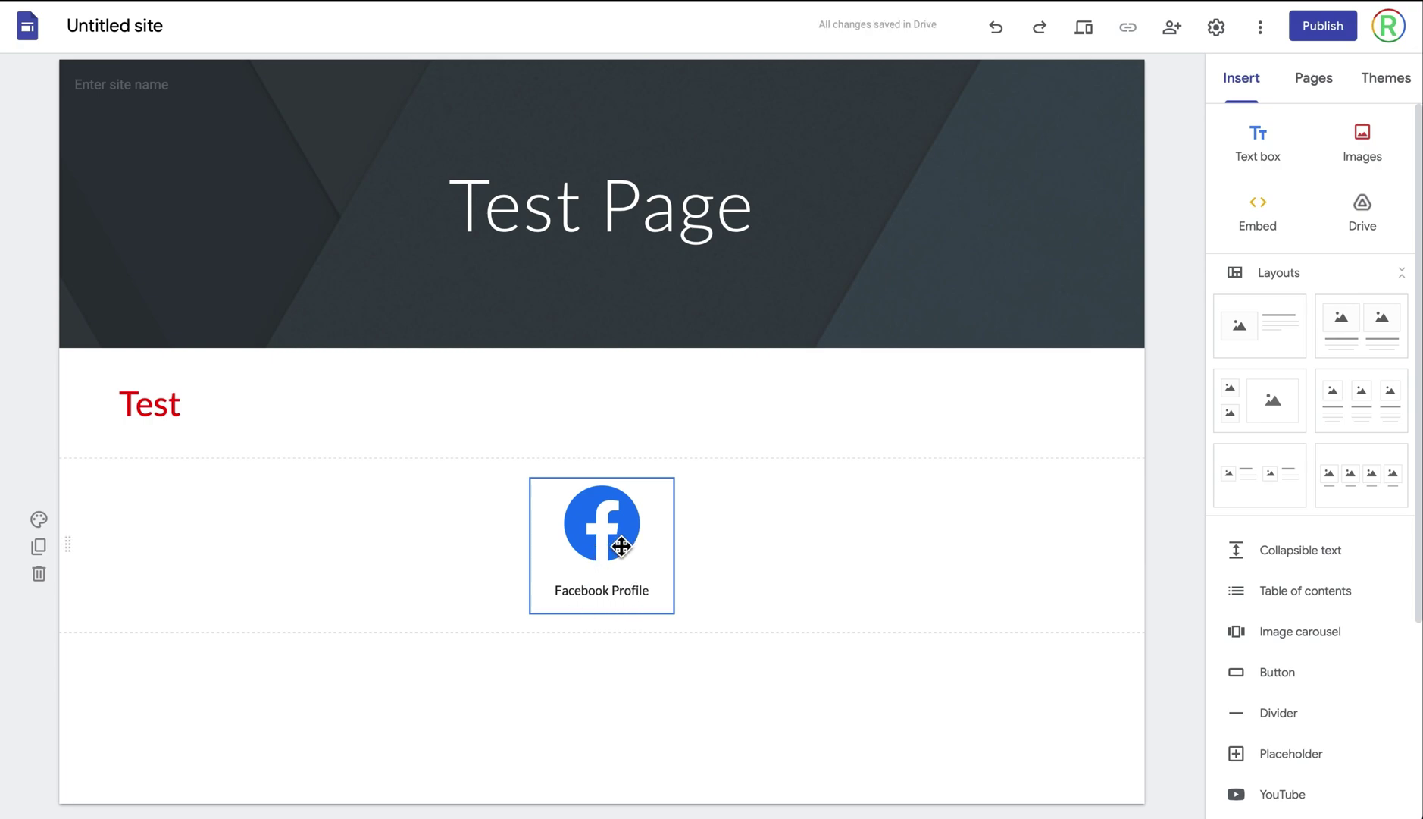
{"action": "left_click", "coordinate": [1274, 244]}
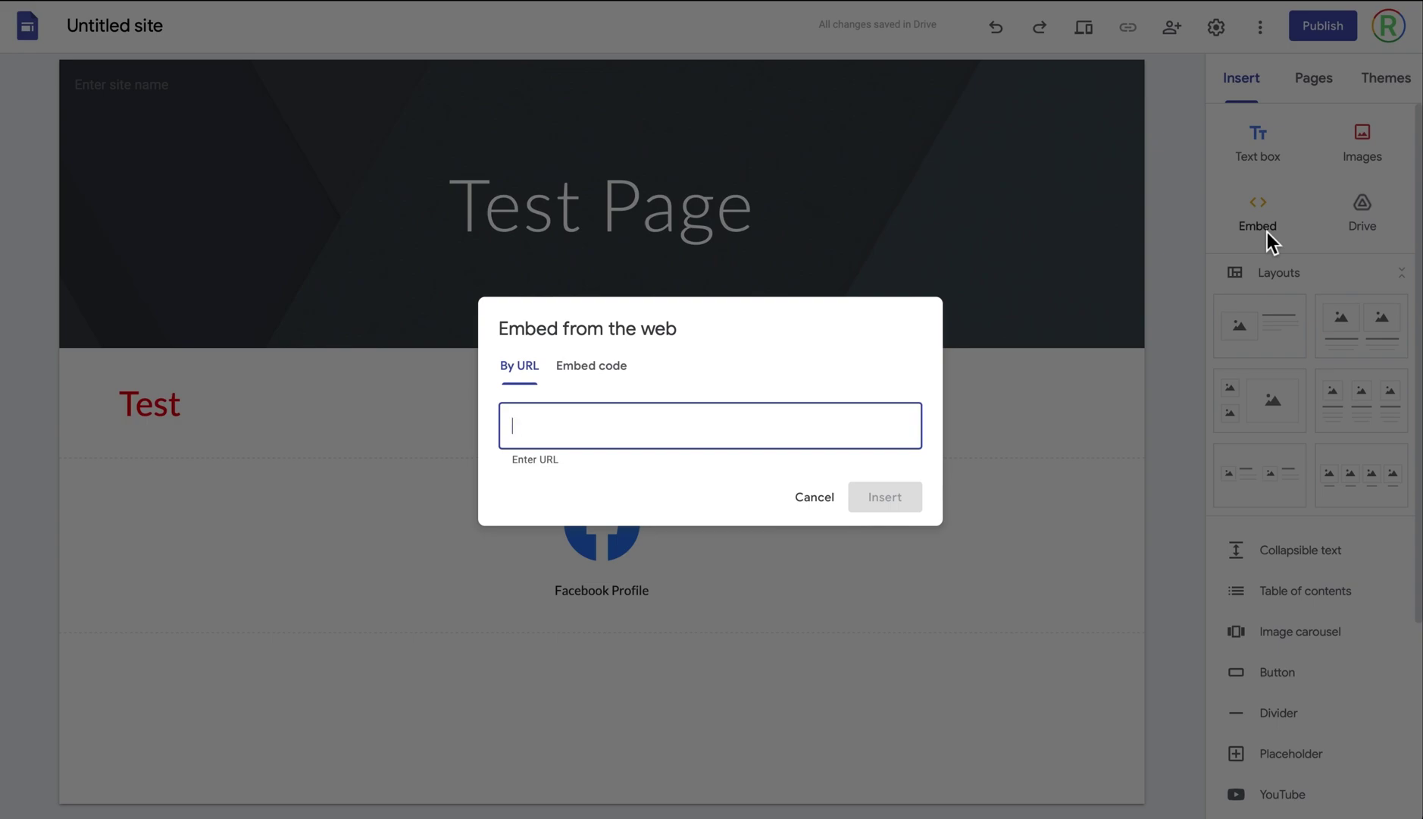
{"action": "left_click", "coordinate": [616, 375]}
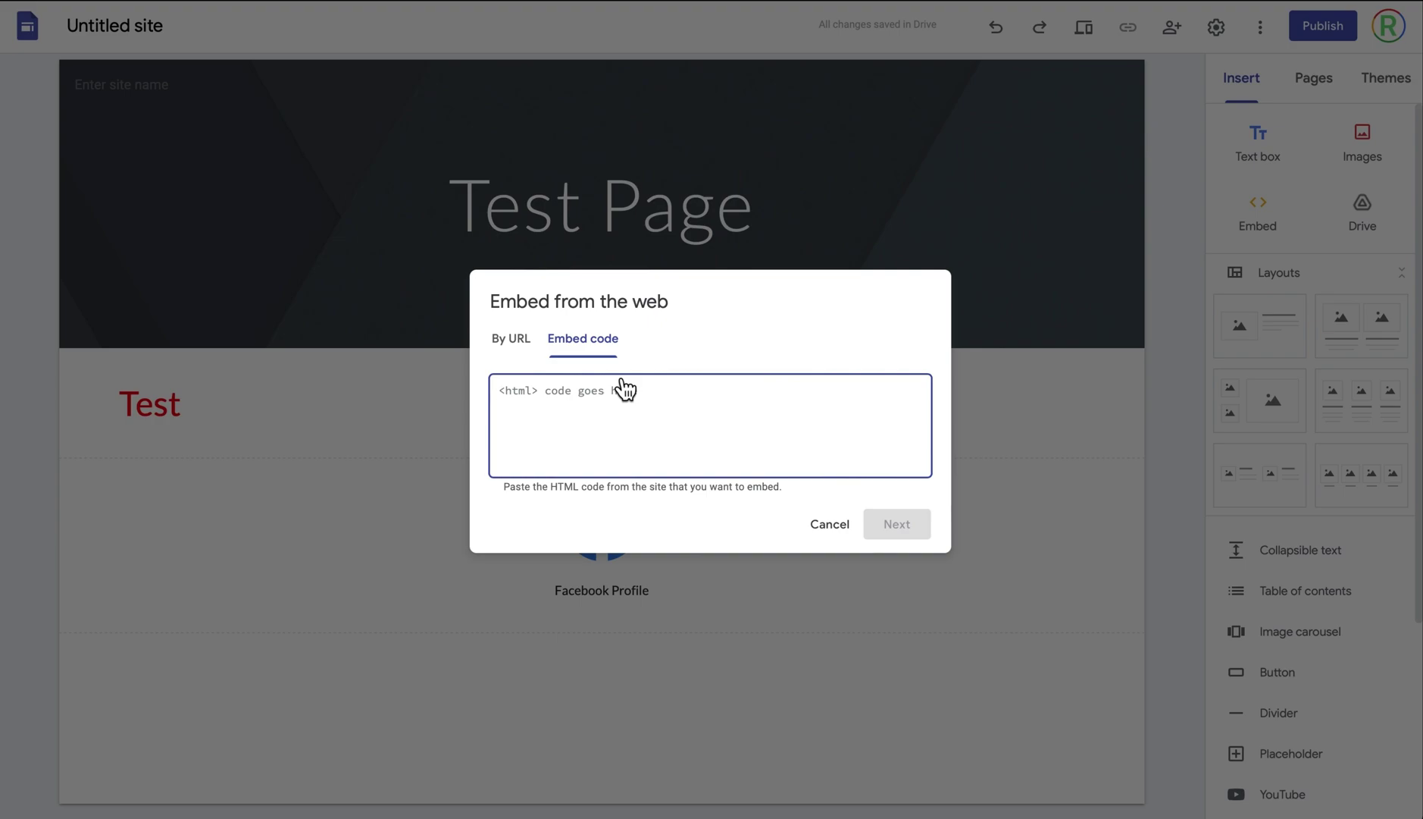
{"action": "left_click", "coordinate": [831, 524]}
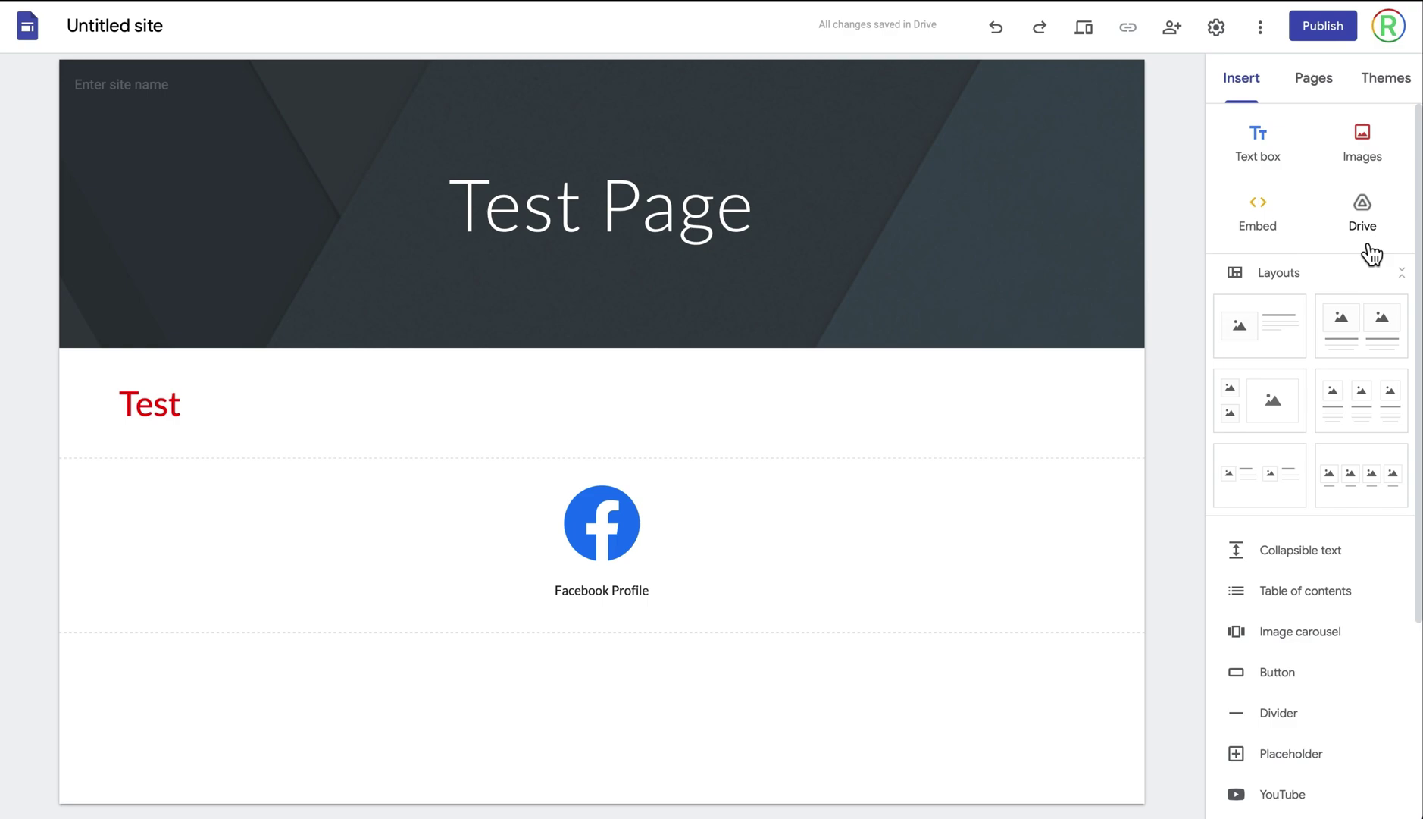
{"action": "left_click", "coordinate": [1369, 242]}
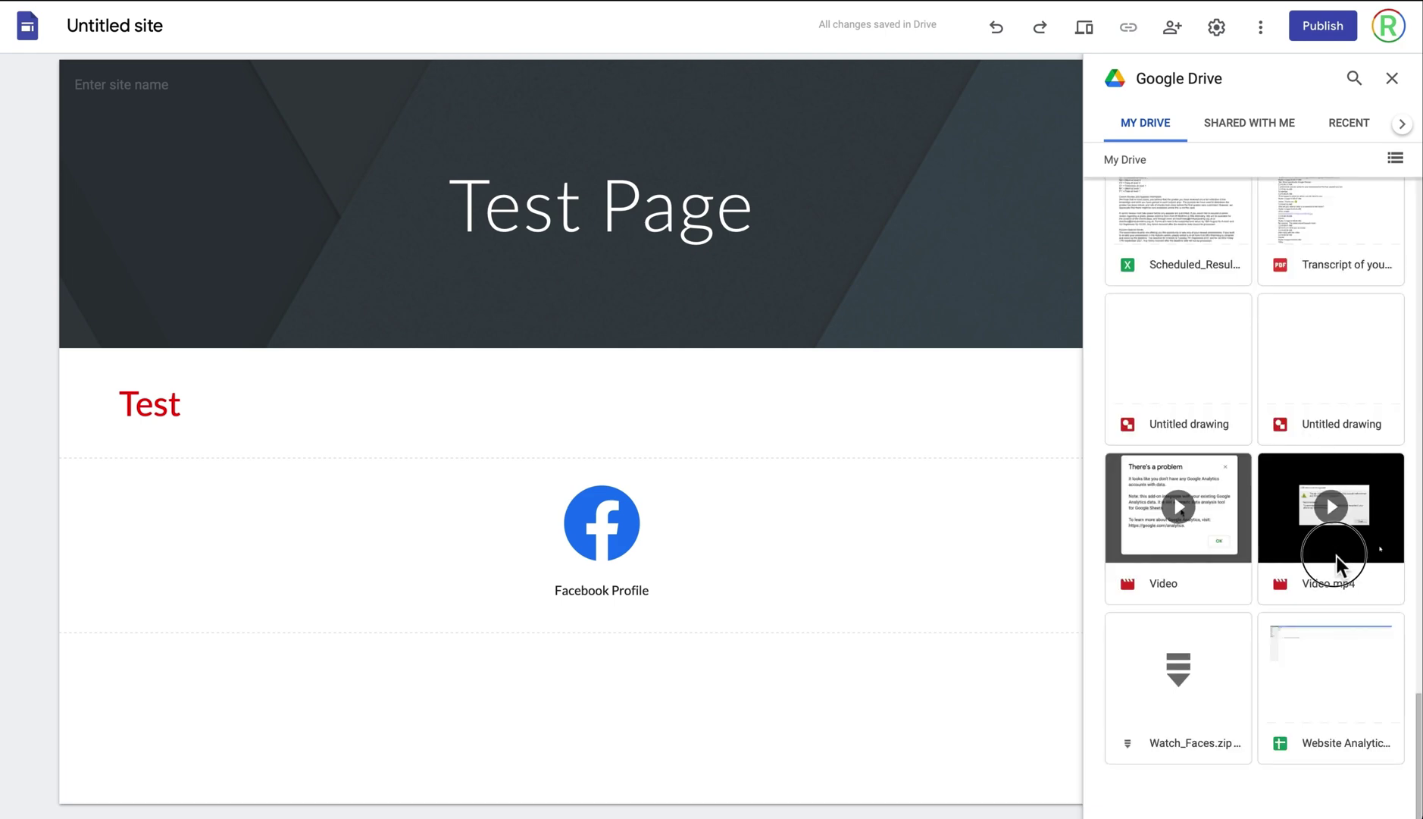
{"action": "left_click", "coordinate": [1337, 556]}
{"action": "left_click", "coordinate": [1371, 801]}
{"action": "scroll", "coordinate": [1021, 758], "scroll_direction": "down", "scroll_amount": 5}
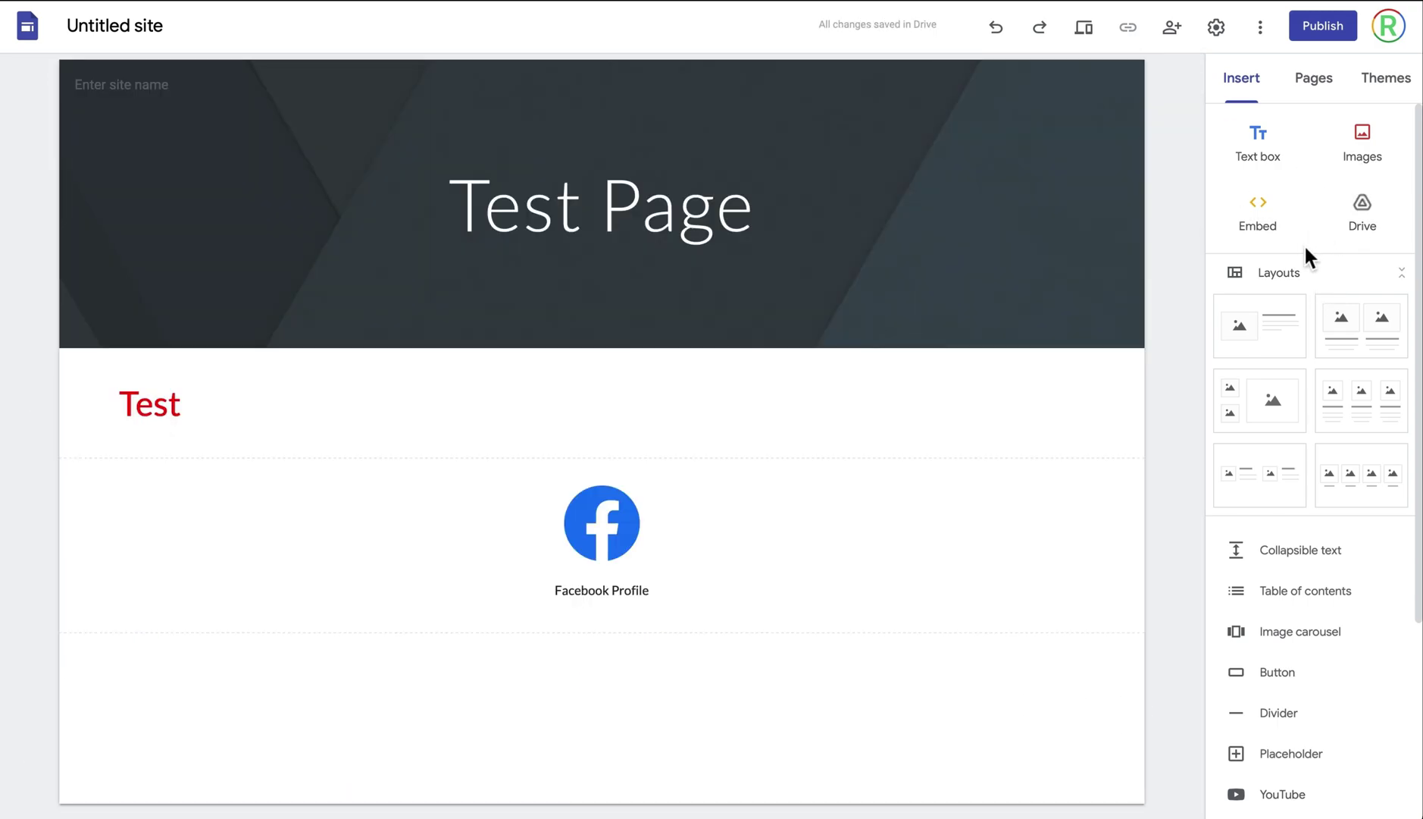
{"action": "left_click", "coordinate": [1287, 337]}
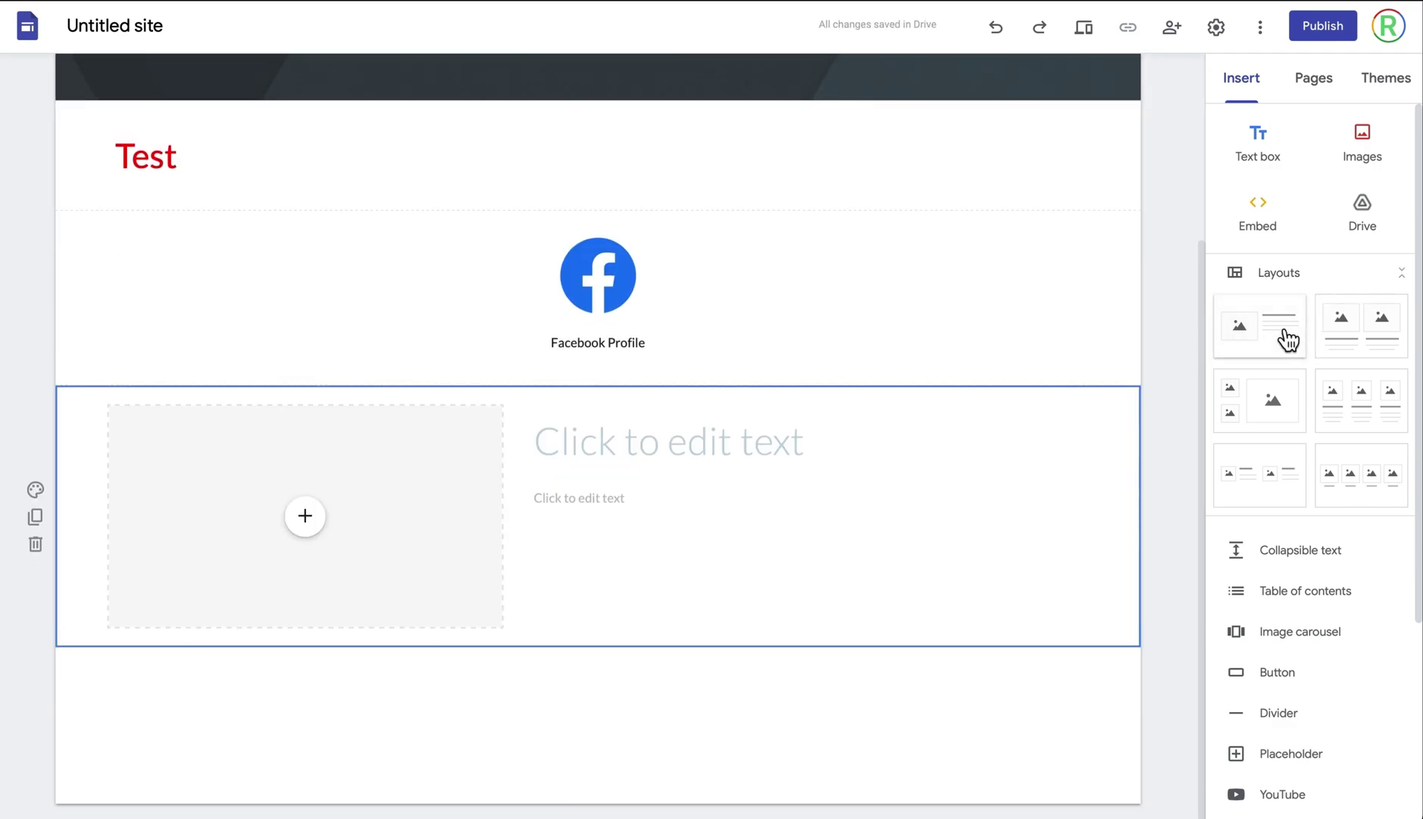
{"action": "key", "text": "ctrl+z"}
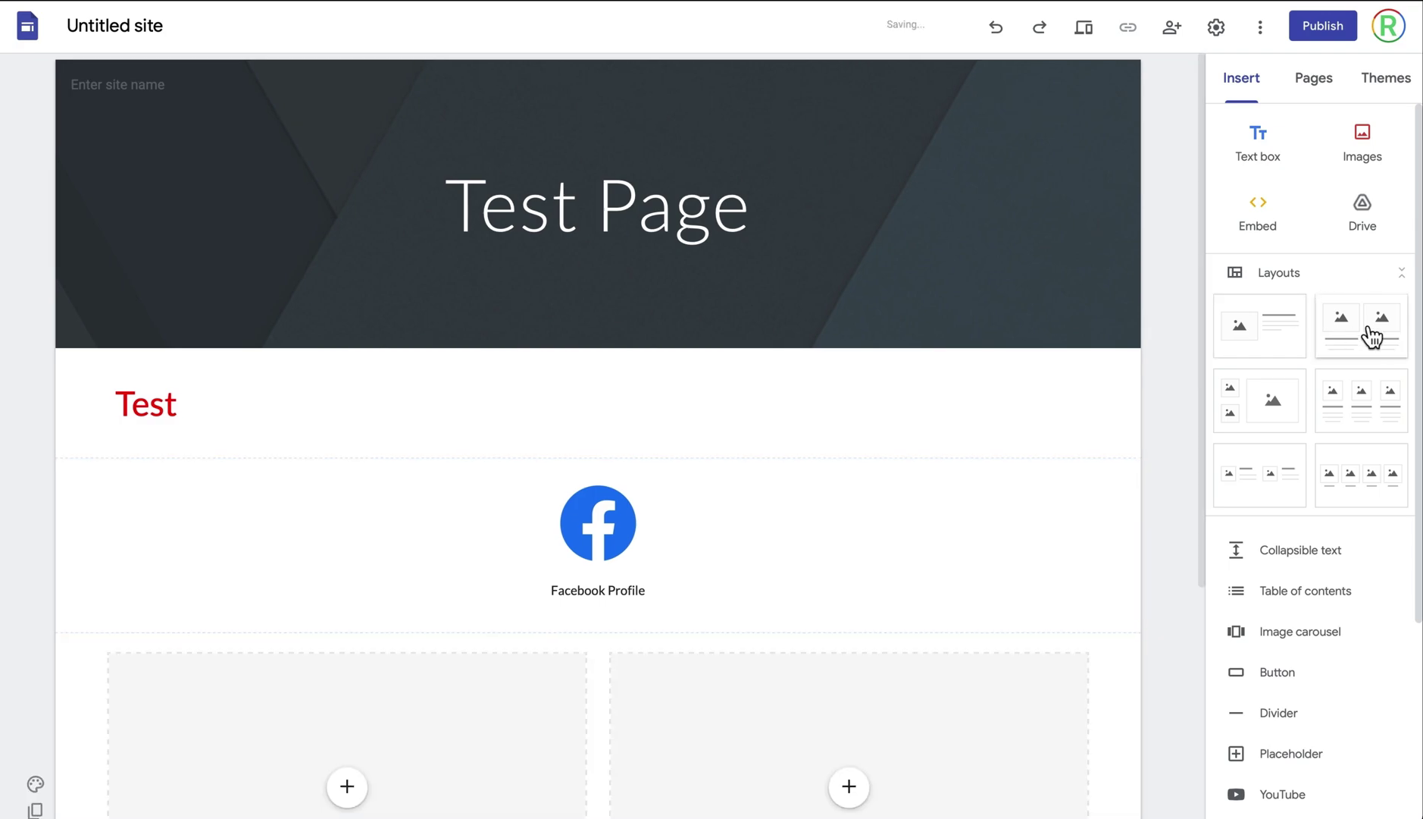
{"action": "left_click", "coordinate": [1369, 334]}
{"action": "left_click", "coordinate": [852, 454]}
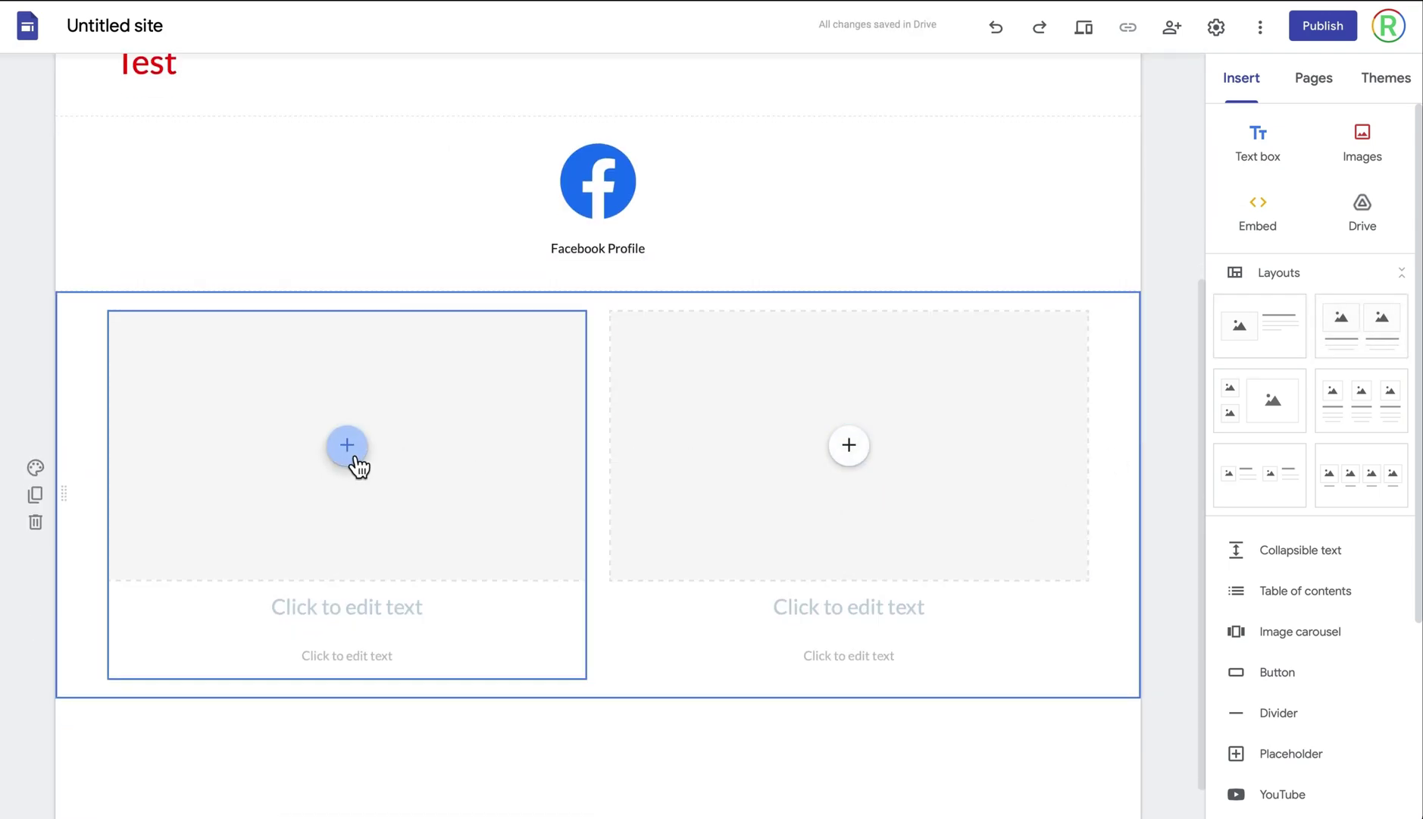
{"action": "key", "text": "ctrl+z"}
{"action": "scroll", "coordinate": [1379, 441], "scroll_direction": "down", "scroll_amount": 4}
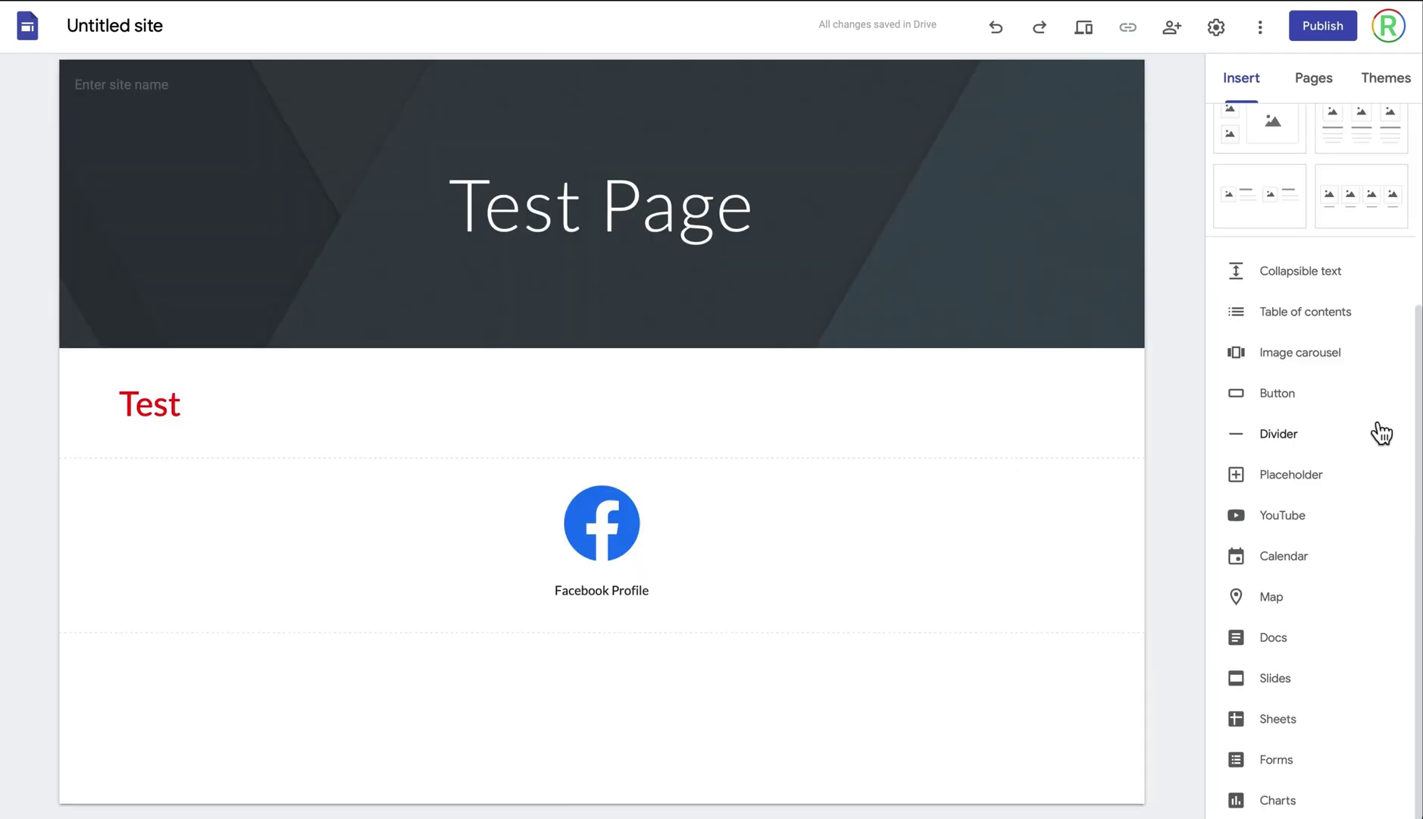
{"action": "left_click", "coordinate": [1318, 288]}
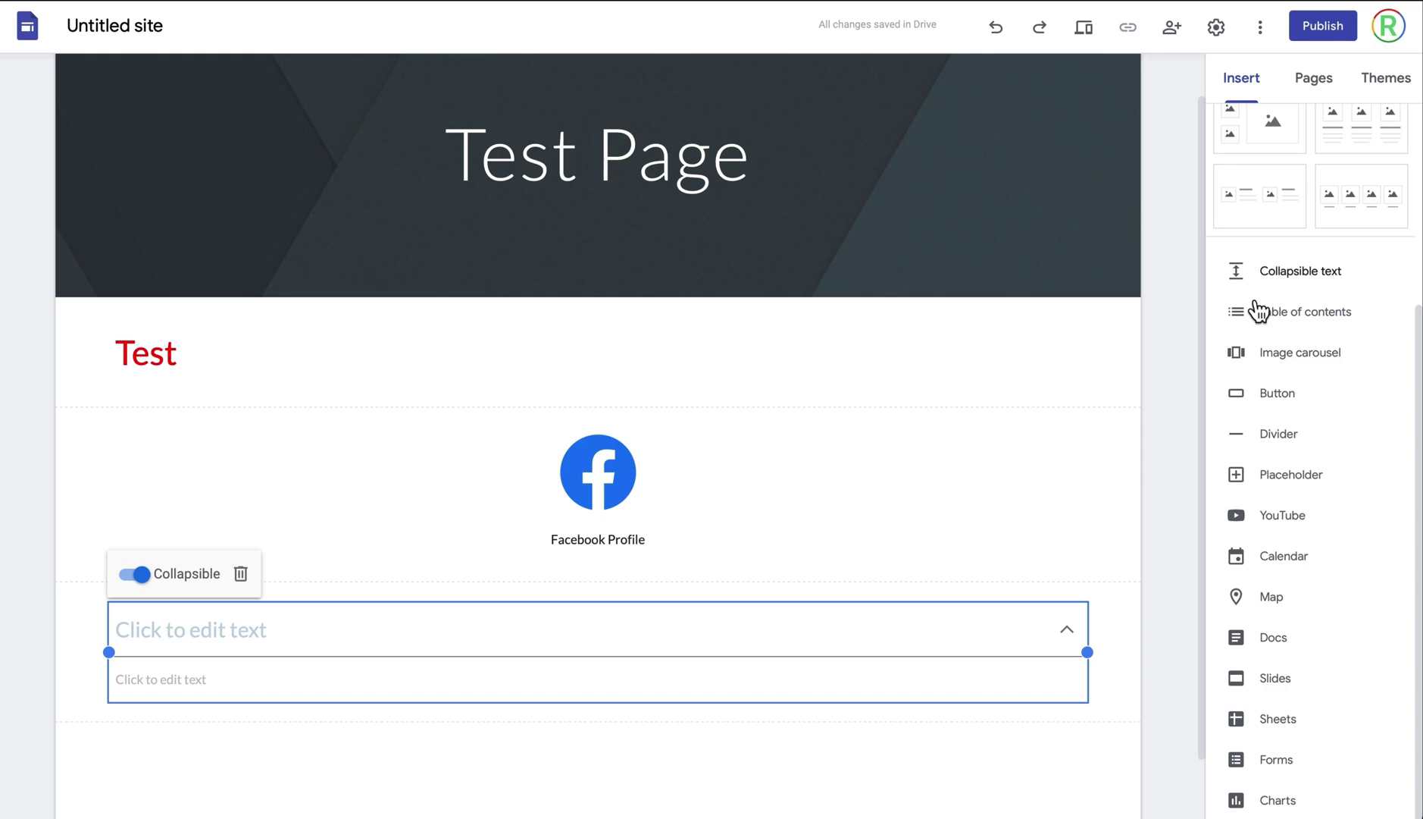
- Fill the collapsible group with heading 'Test 1' and body text 'Test 2'
{"action": "left_click", "coordinate": [229, 629]}
{"action": "type", "text": "Test 1"}
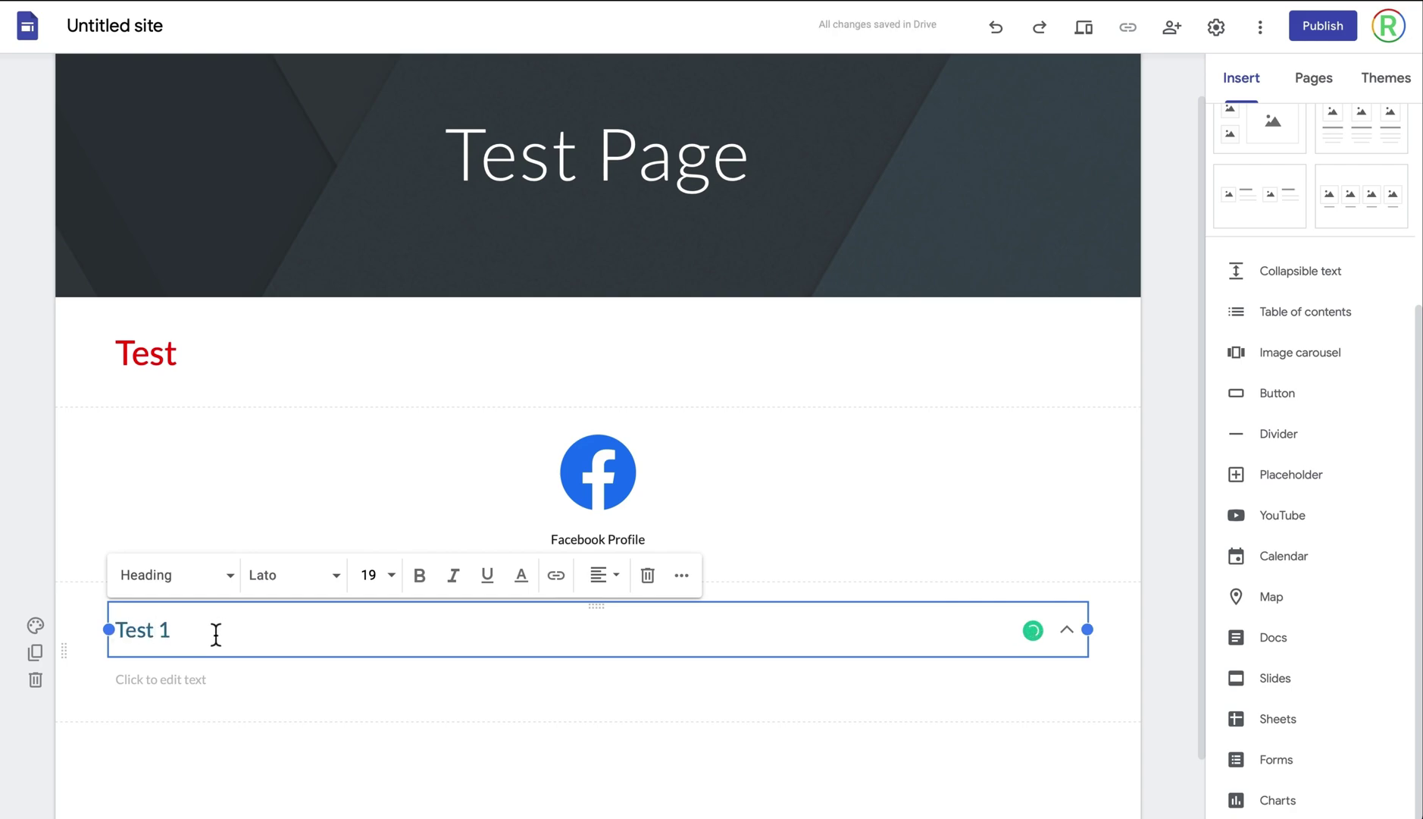
{"action": "left_click", "coordinate": [153, 686]}
{"action": "type", "text": "Tes"}
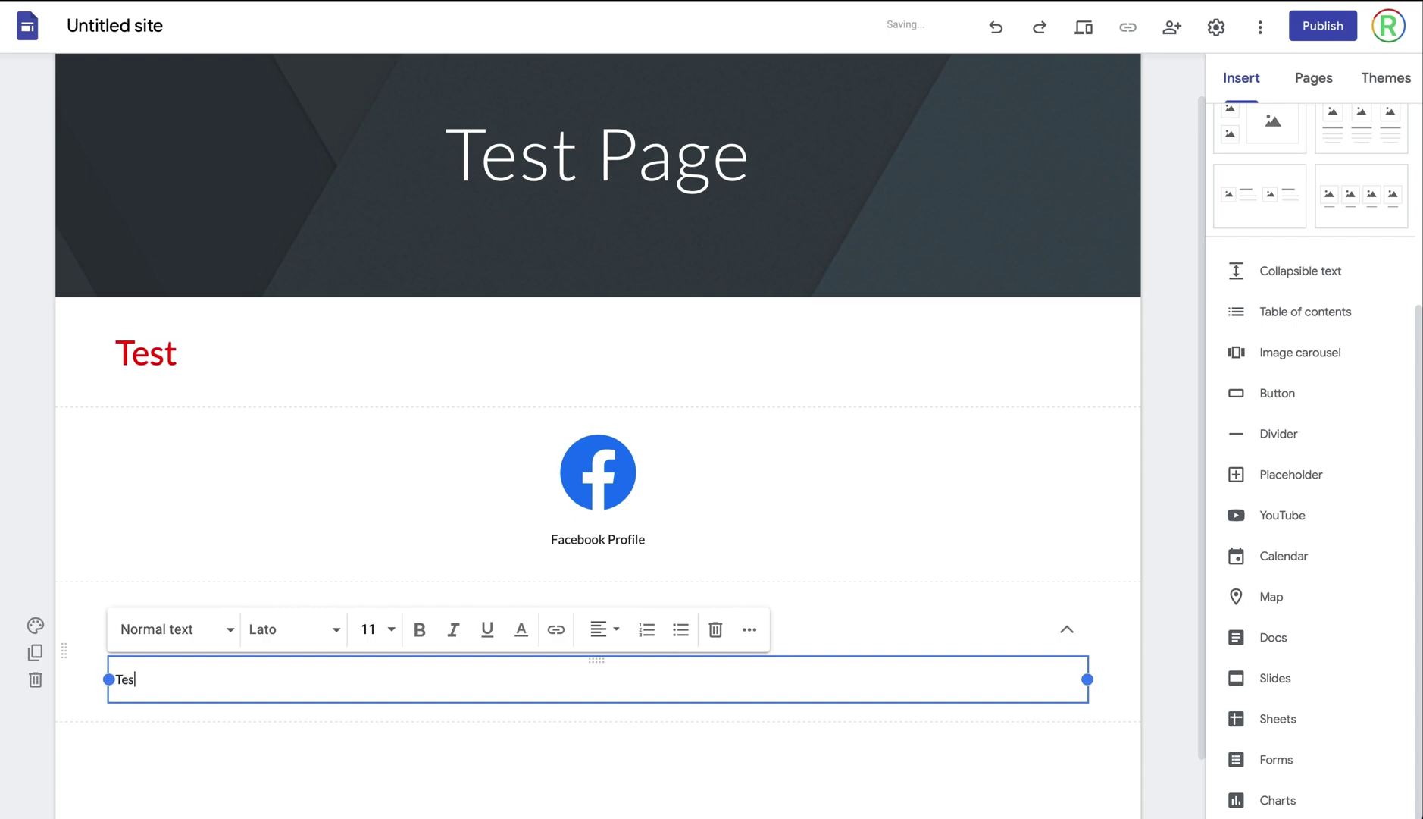
{"action": "left_click", "coordinate": [176, 767]}
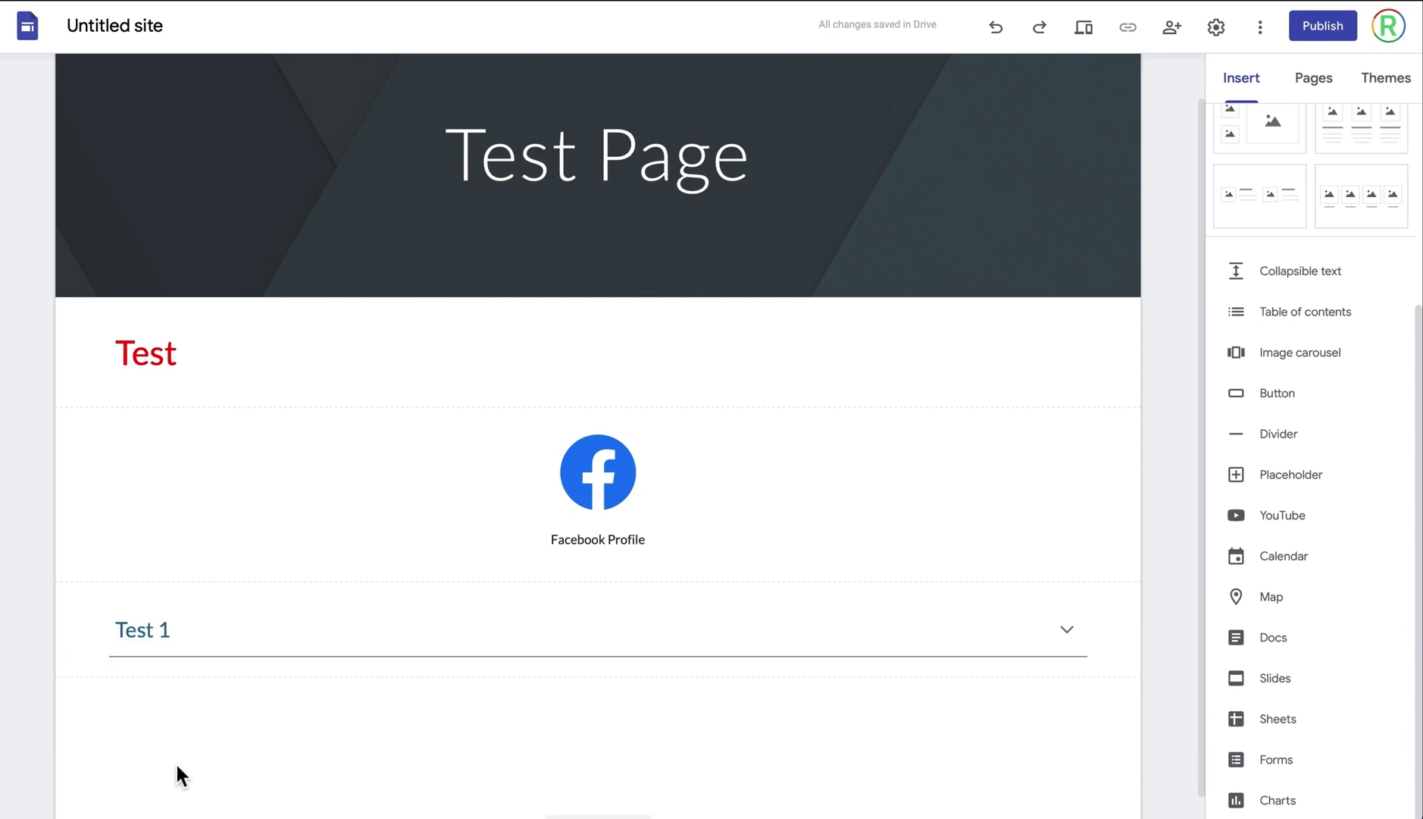
{"action": "left_click", "coordinate": [147, 632]}
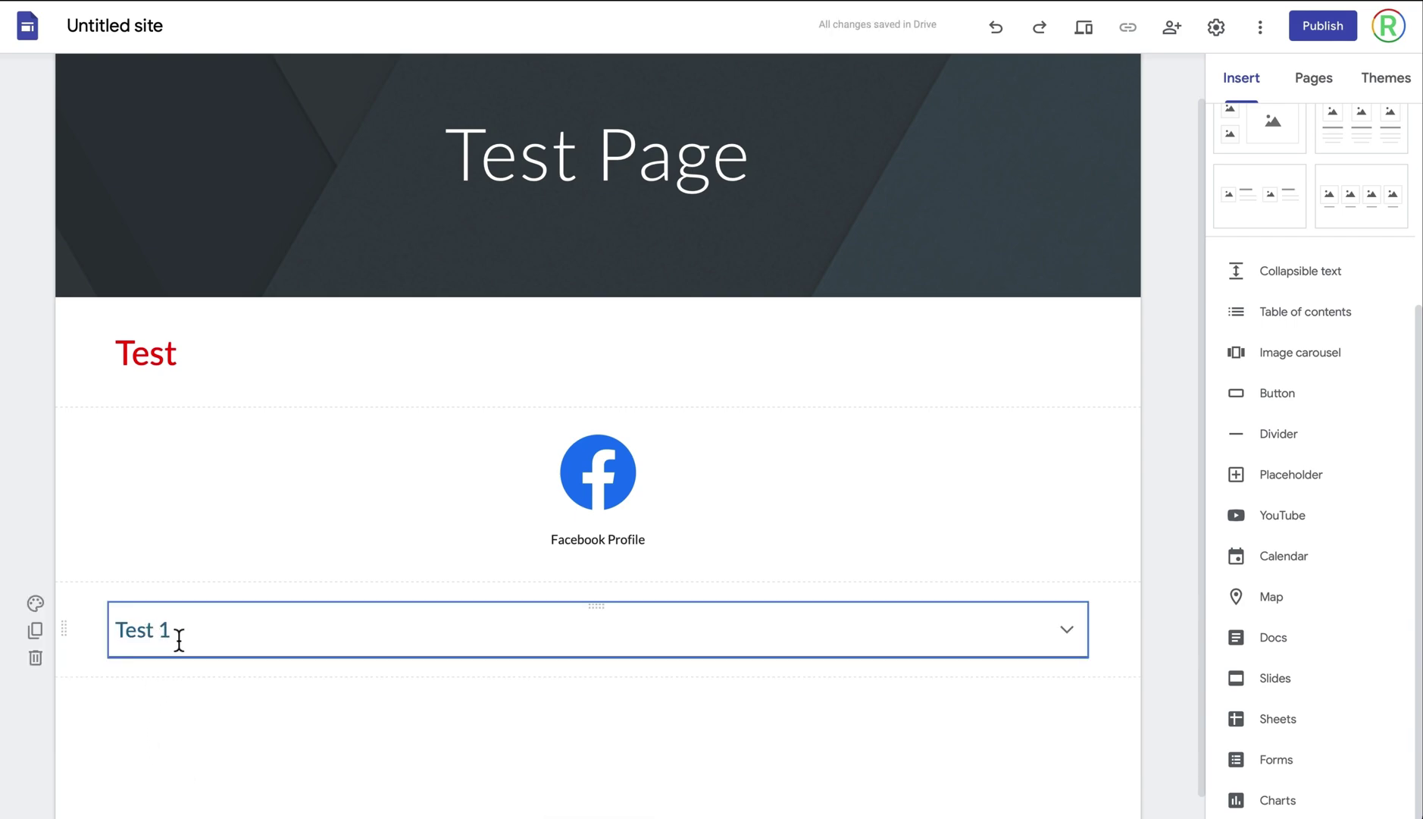
{"action": "left_click", "coordinate": [247, 636]}
{"action": "left_click", "coordinate": [141, 684]}
{"action": "type", "text": "2"}
{"action": "left_click", "coordinate": [248, 660]}
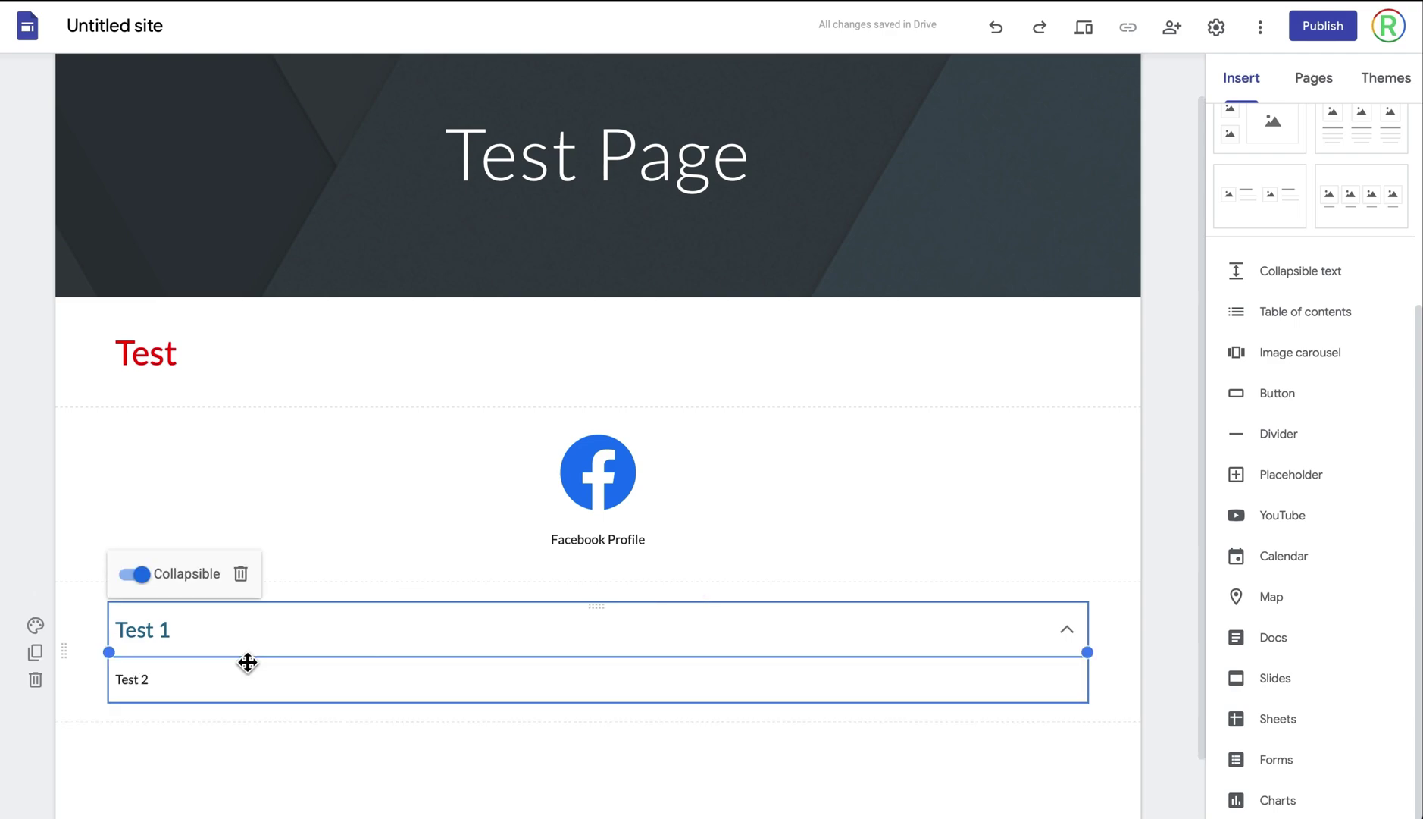
- Turn off collapsing, narrow the Test 1 group, and move it to the middle column
{"action": "left_click", "coordinate": [147, 597]}
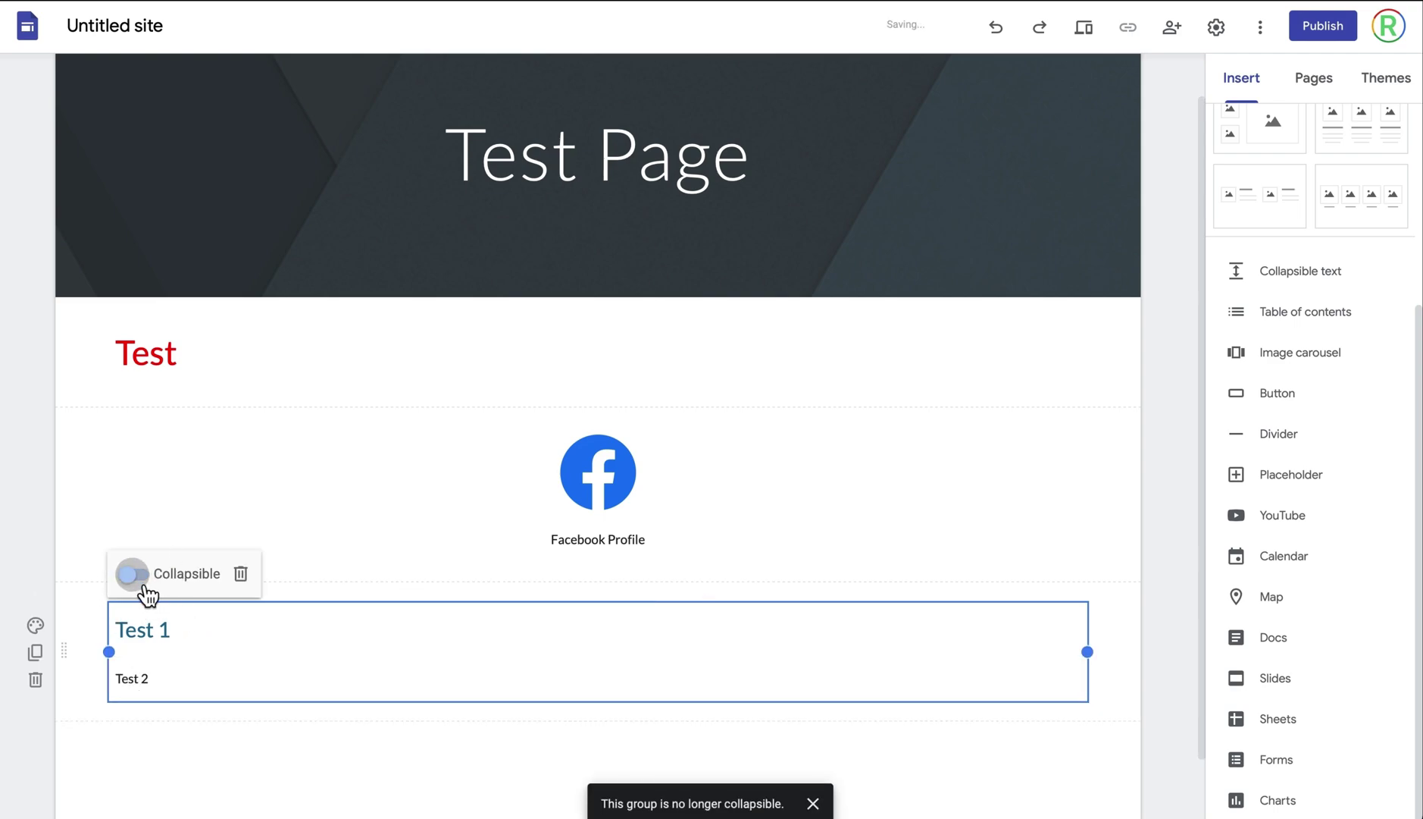
{"action": "left_click", "coordinate": [165, 699]}
{"action": "left_click", "coordinate": [162, 740]}
{"action": "left_click", "coordinate": [146, 635]}
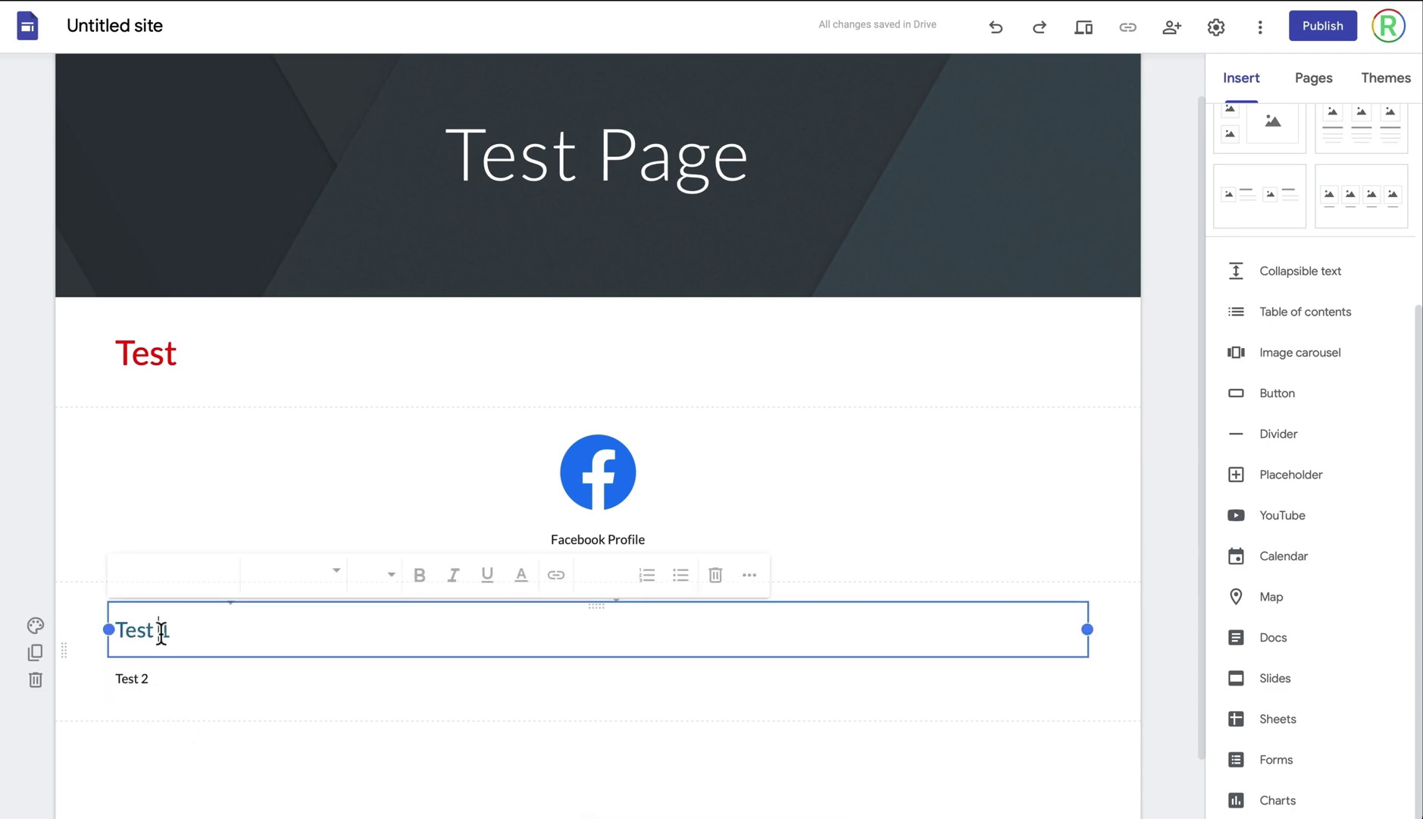
{"action": "left_click_drag", "start_coordinate": [1090, 653], "coordinate": [251, 645]}
{"action": "left_click", "coordinate": [250, 645]}
{"action": "left_click", "coordinate": [281, 693]}
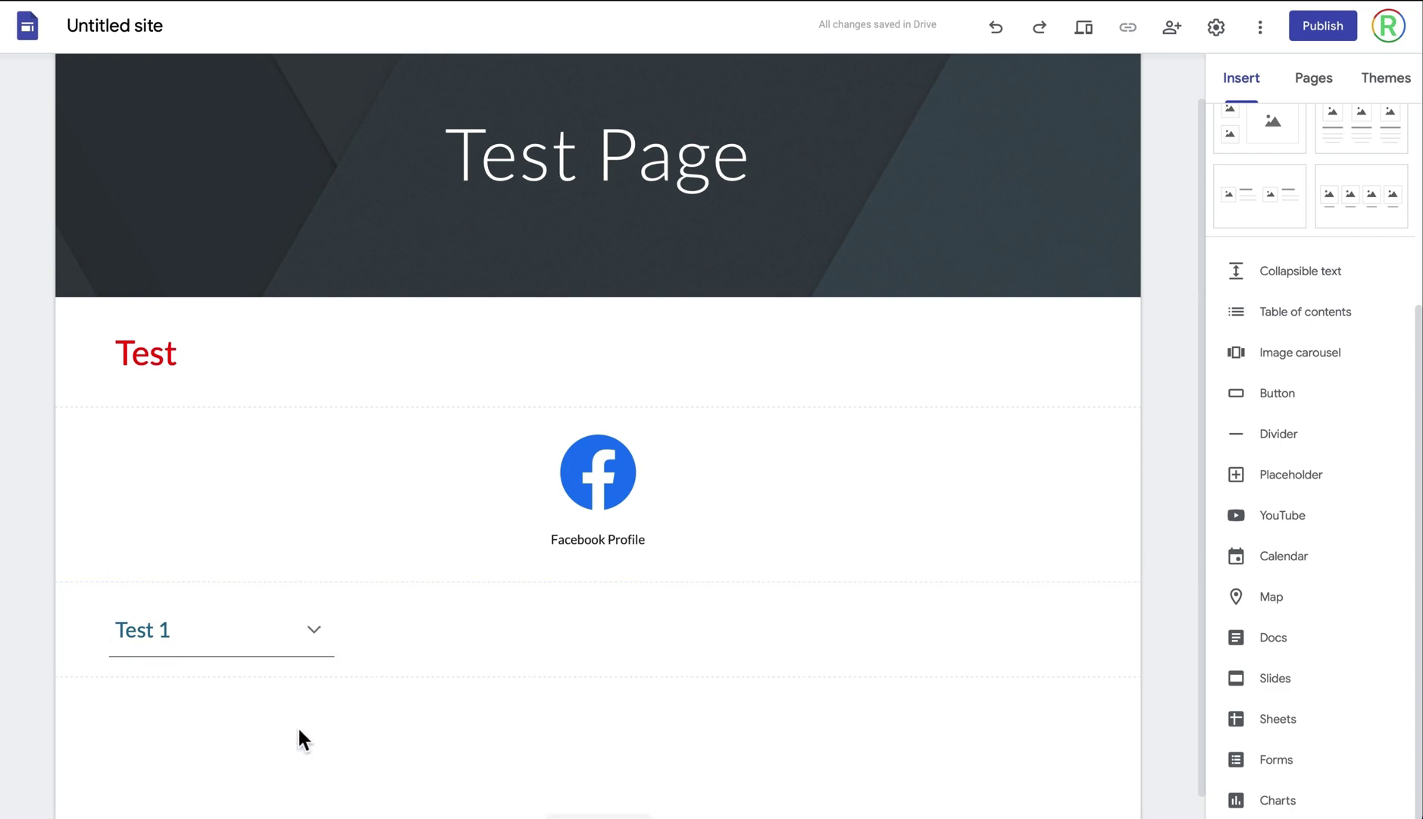
{"action": "left_click_drag", "start_coordinate": [461, 698], "coordinate": [598, 670]}
- Centre the red Test heading and insert a table of contents
{"action": "left_click", "coordinate": [226, 413]}
{"action": "left_click_drag", "start_coordinate": [226, 413], "coordinate": [98, 403]}
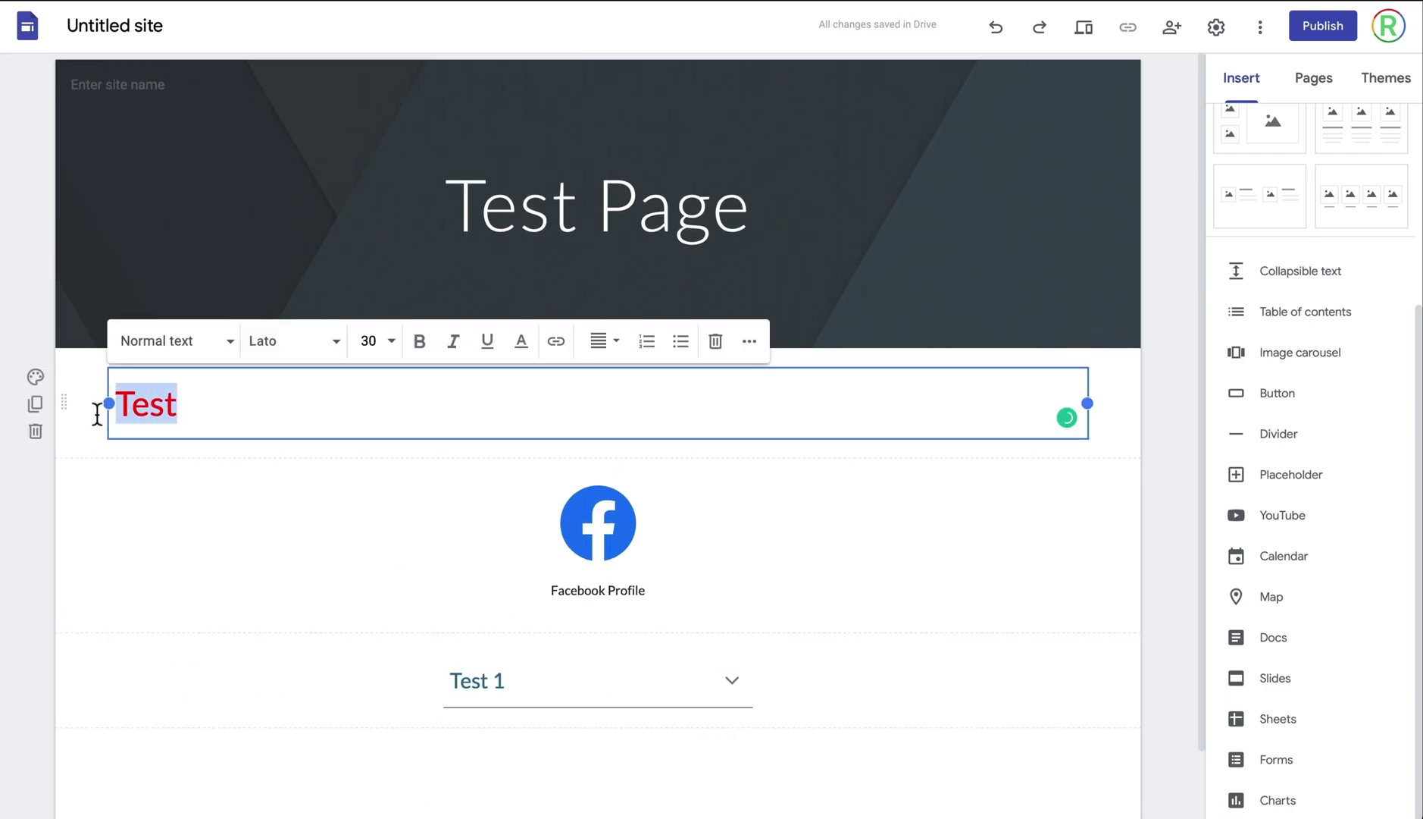
{"action": "left_click", "coordinate": [606, 341]}
{"action": "left_click", "coordinate": [610, 397]}
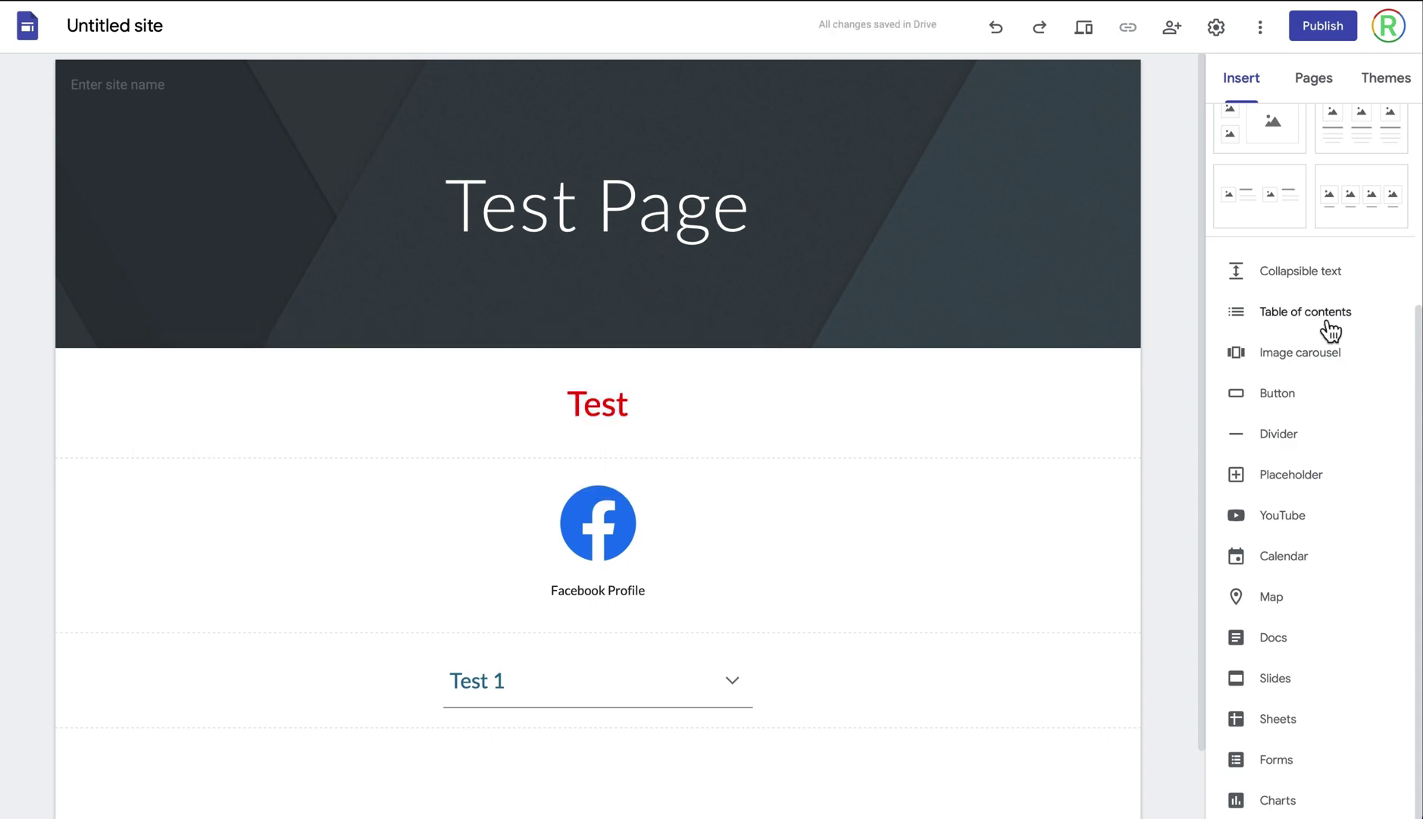
{"action": "left_click", "coordinate": [1331, 331]}
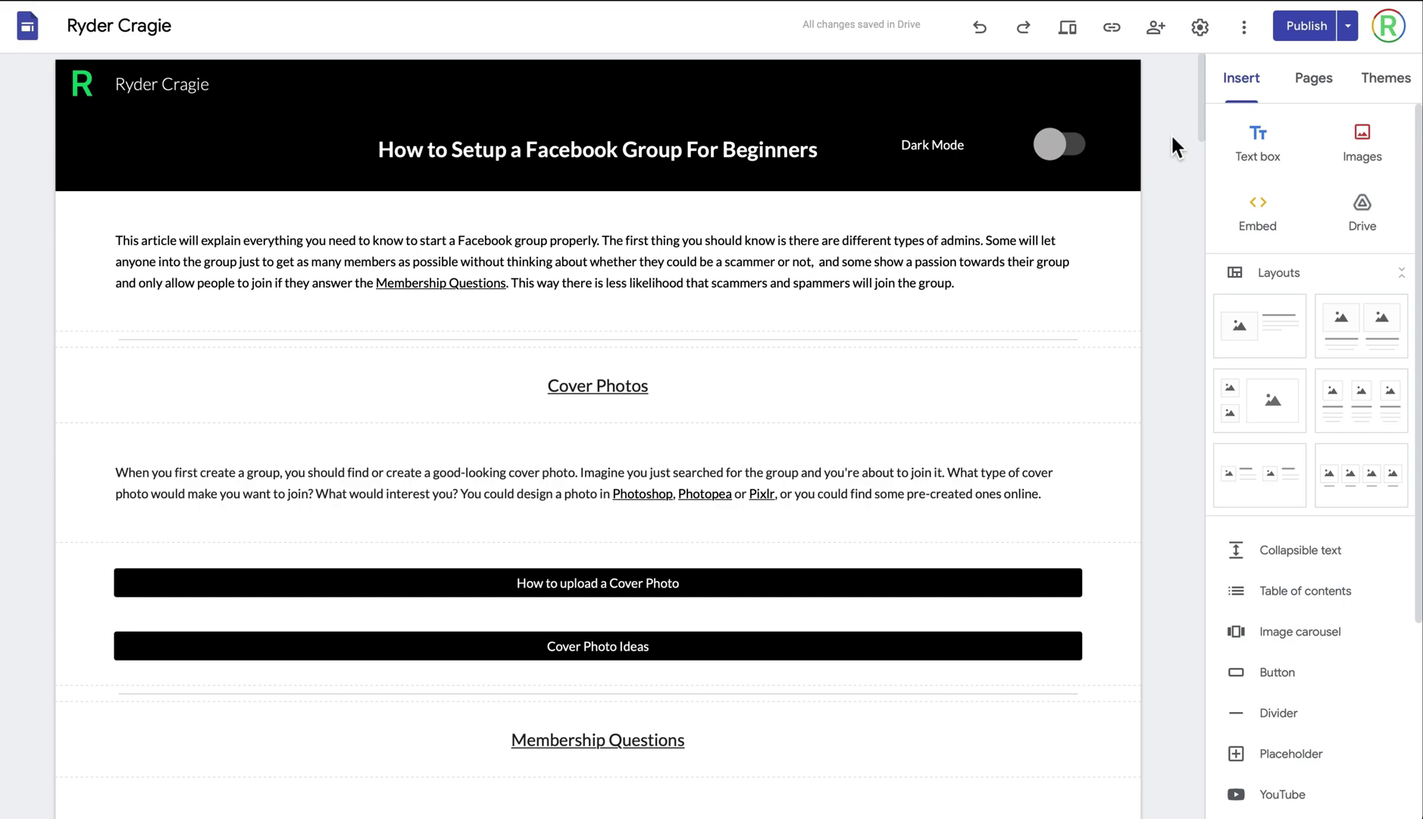
- Insert a table of contents below the 'How to Setup a Facebook Group For Beginners' banner, then preview the site
{"action": "scroll", "coordinate": [1171, 133], "scroll_direction": "down", "scroll_amount": 3}
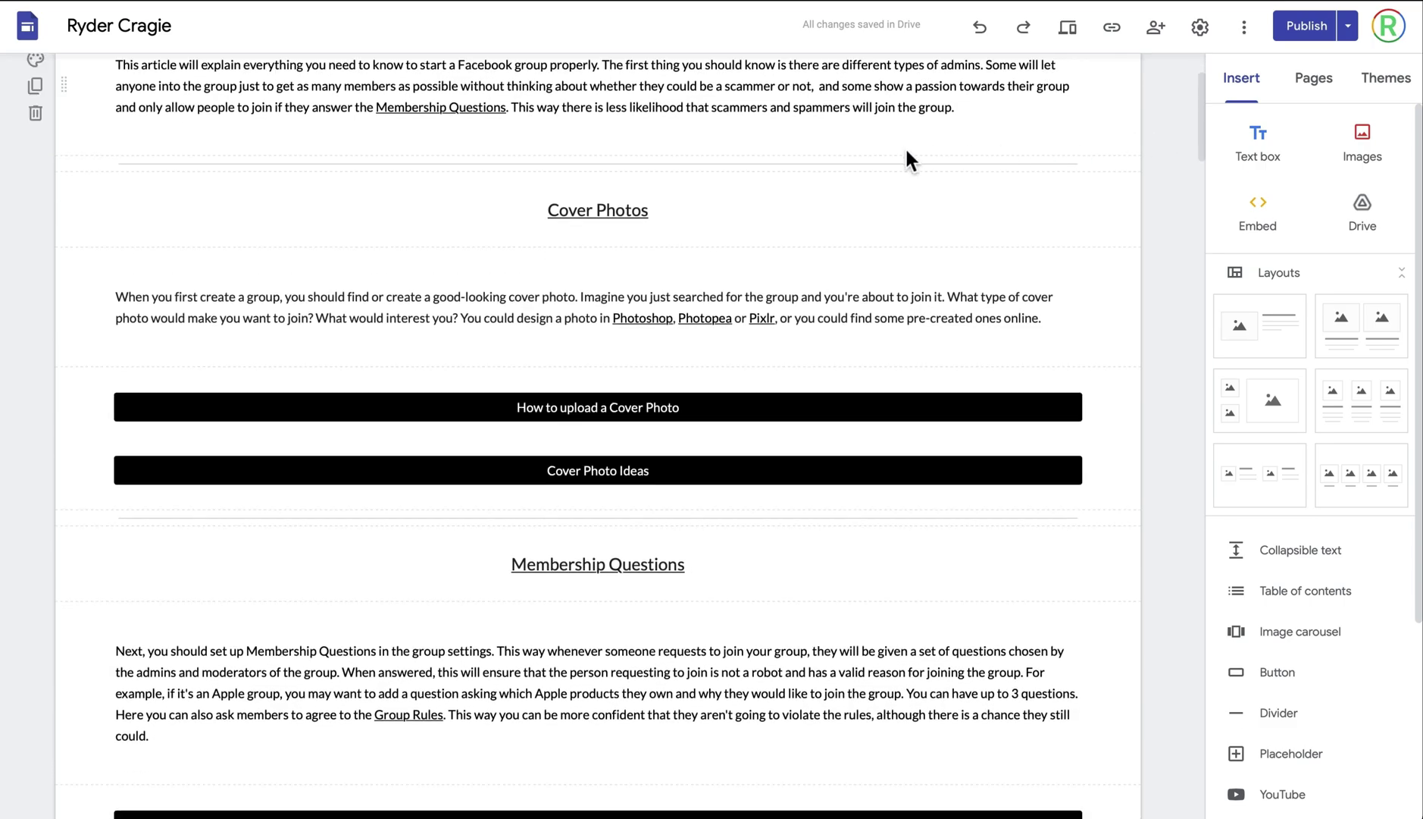
{"action": "left_click", "coordinate": [677, 221]}
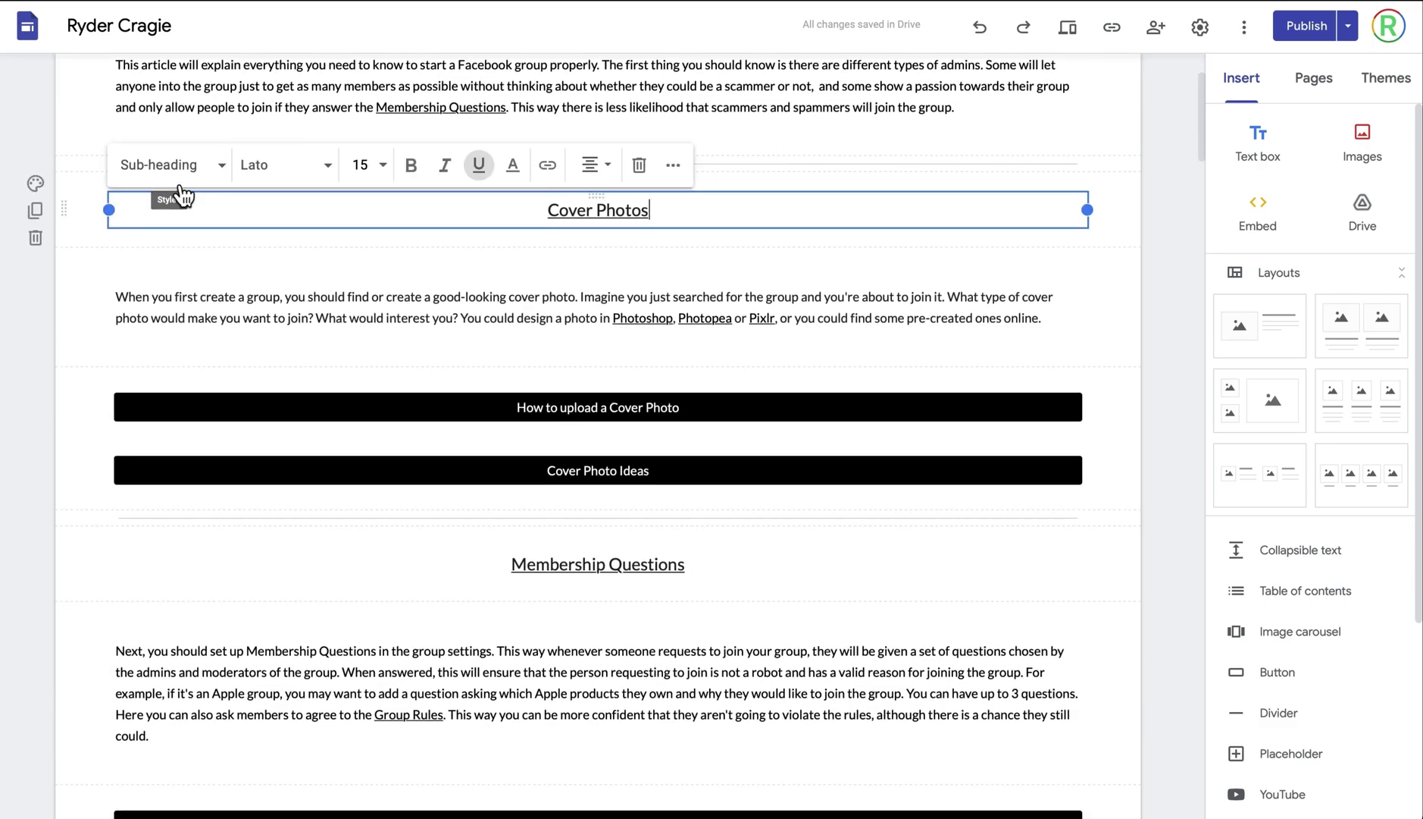
{"action": "left_click", "coordinate": [1161, 321]}
{"action": "scroll", "coordinate": [1161, 325], "scroll_direction": "up", "scroll_amount": 3}
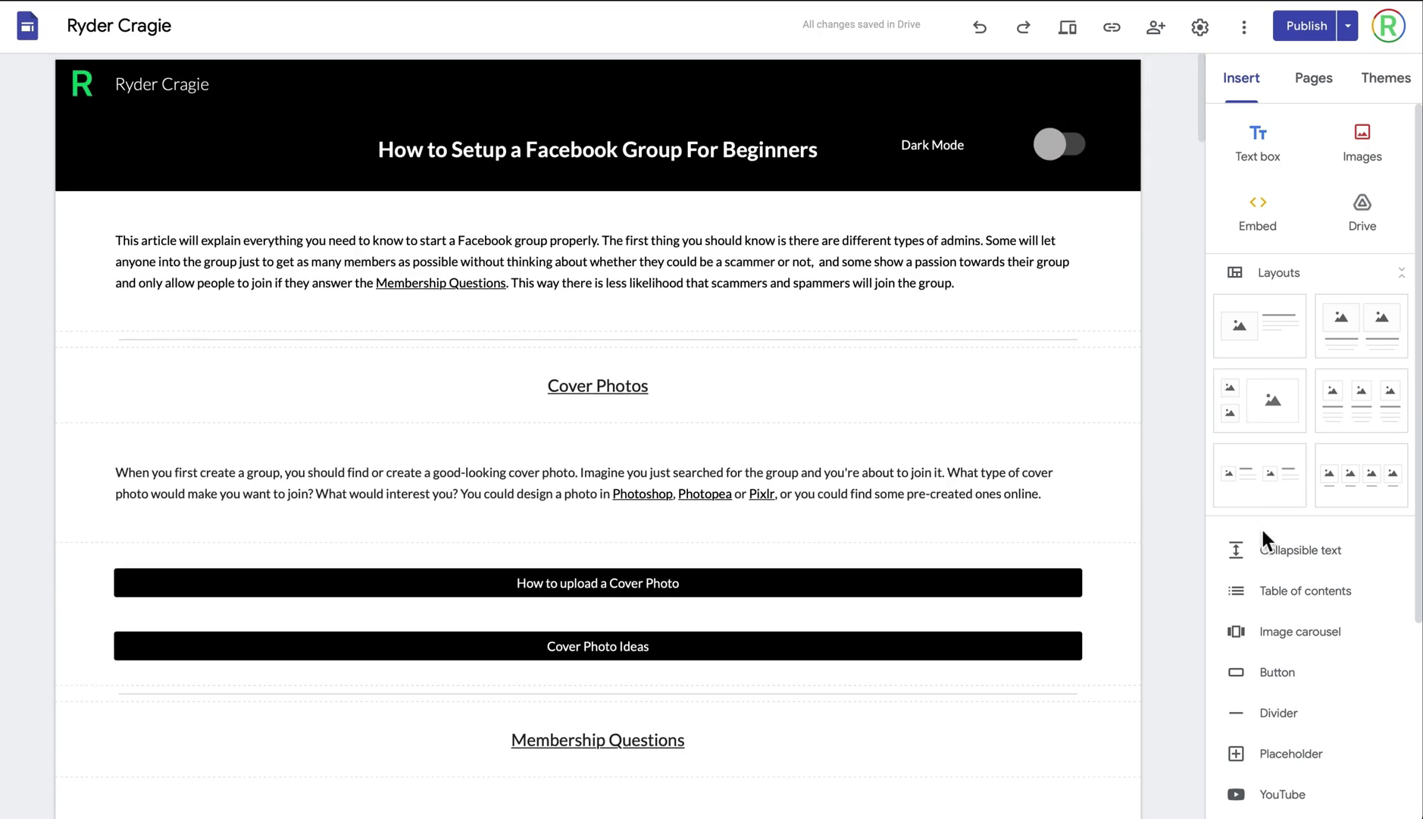
{"action": "left_click", "coordinate": [1277, 580]}
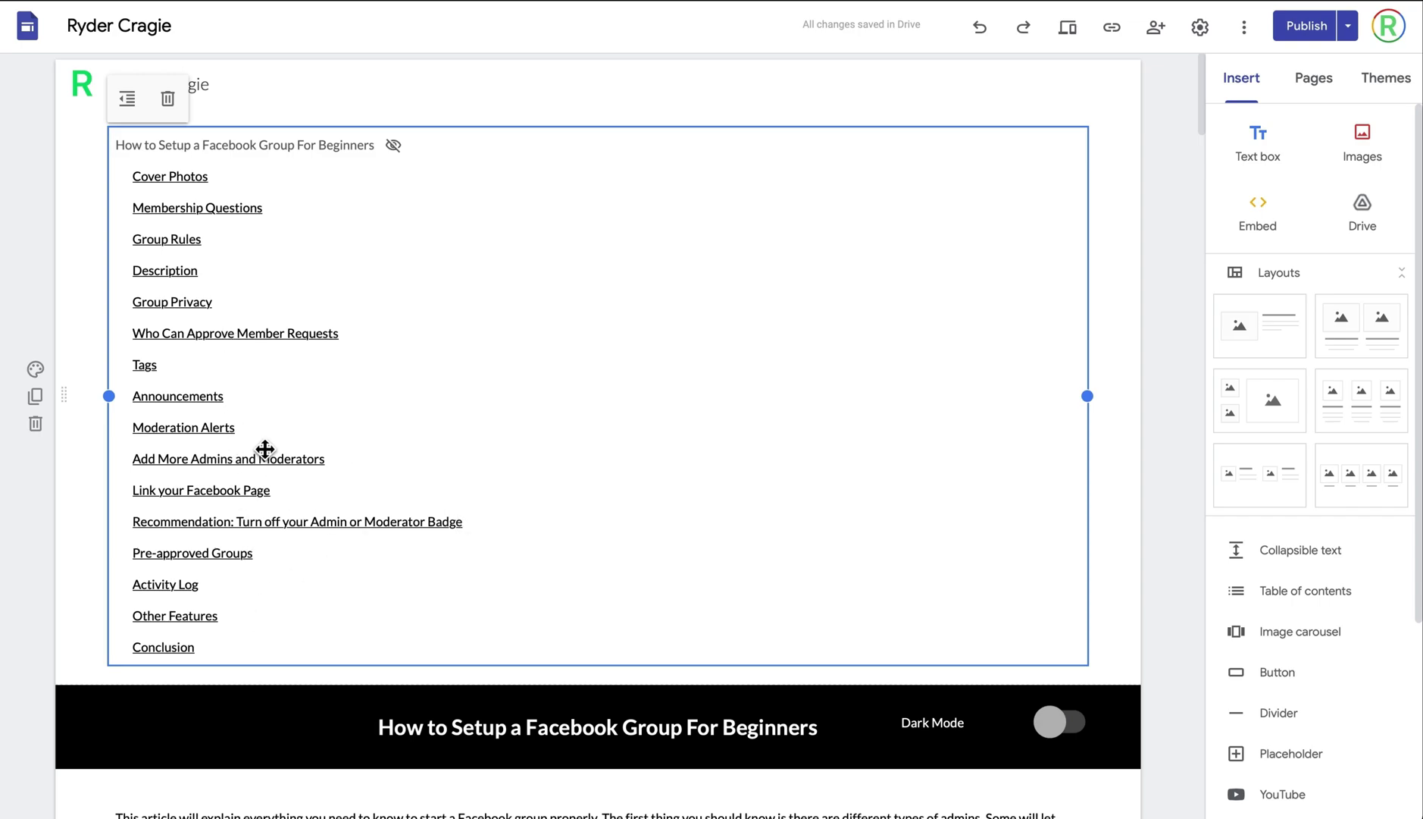
{"action": "left_click_drag", "start_coordinate": [610, 137], "coordinate": [618, 762]}
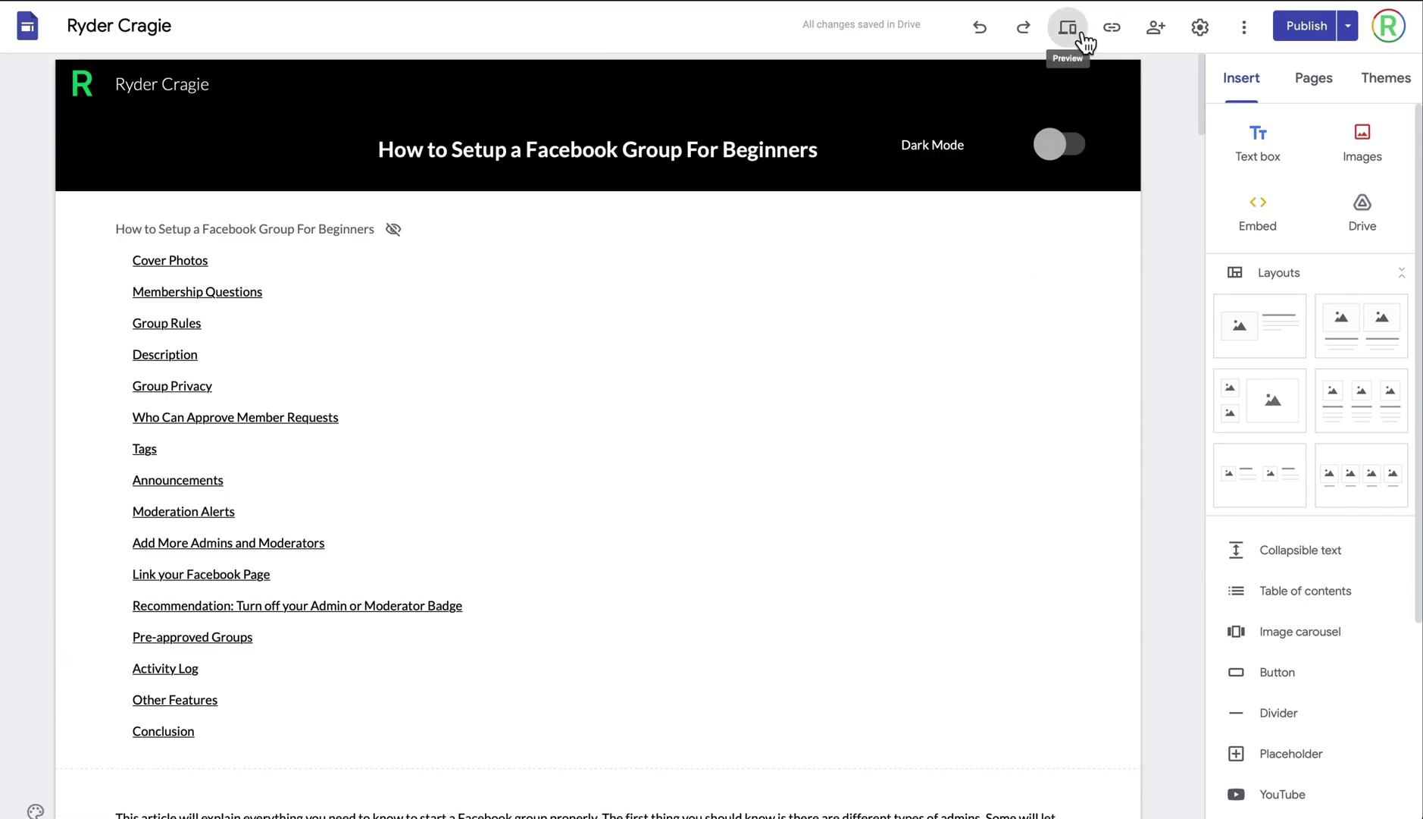
{"action": "left_click", "coordinate": [1080, 37]}
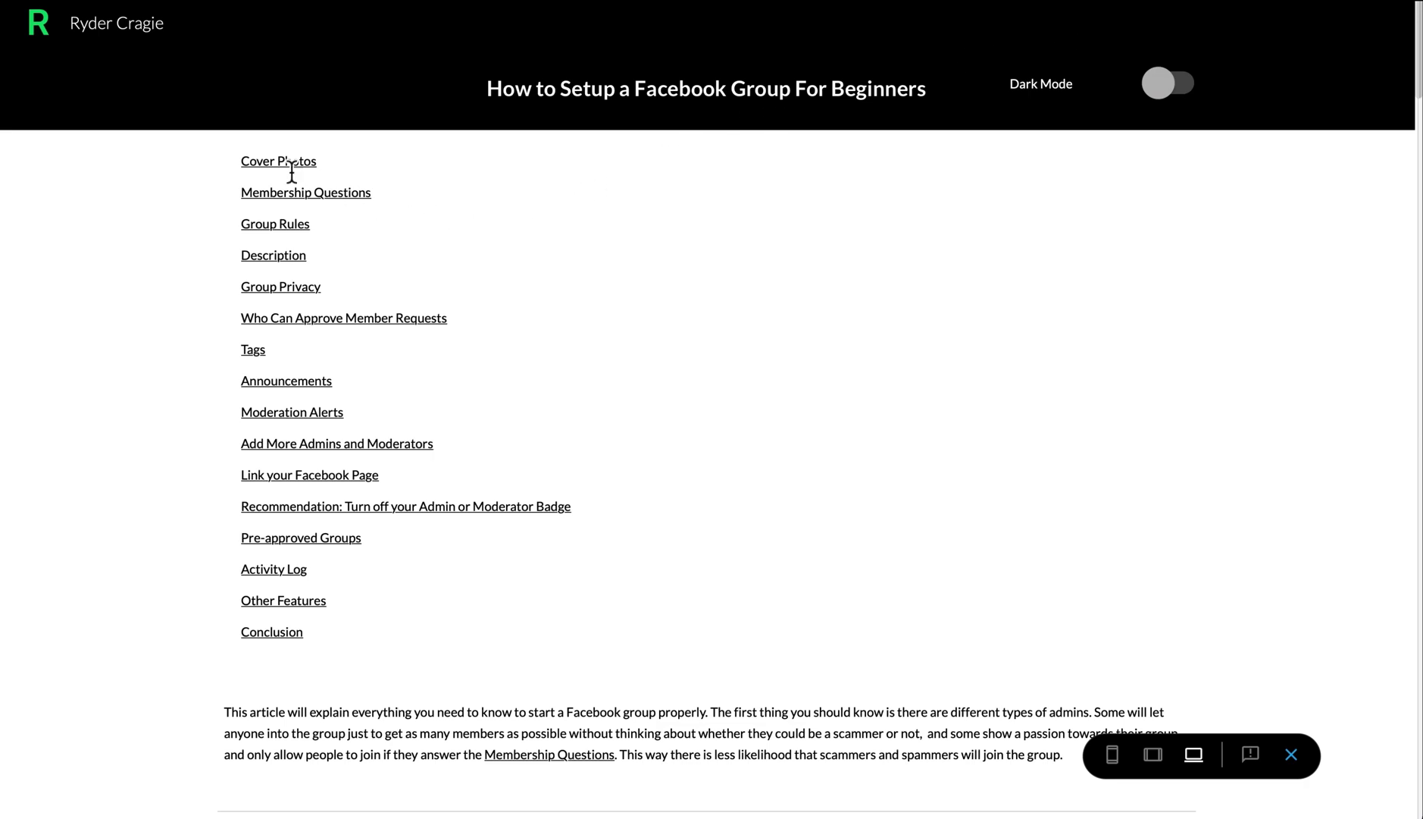
{"action": "key", "text": "Escape"}
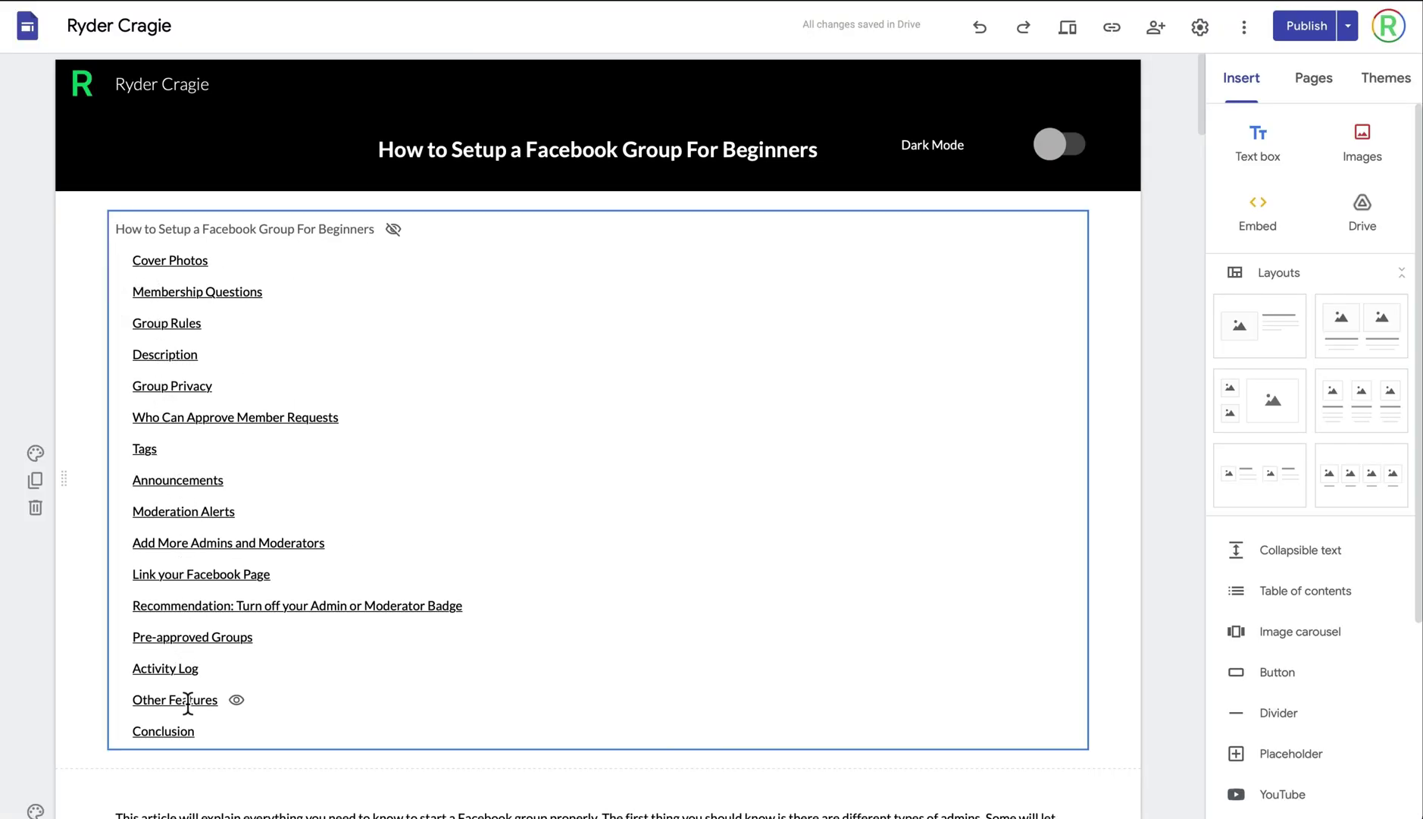
- Hide the Other Features and Activity Log entries in the table of contents
{"action": "left_click", "coordinate": [236, 699]}
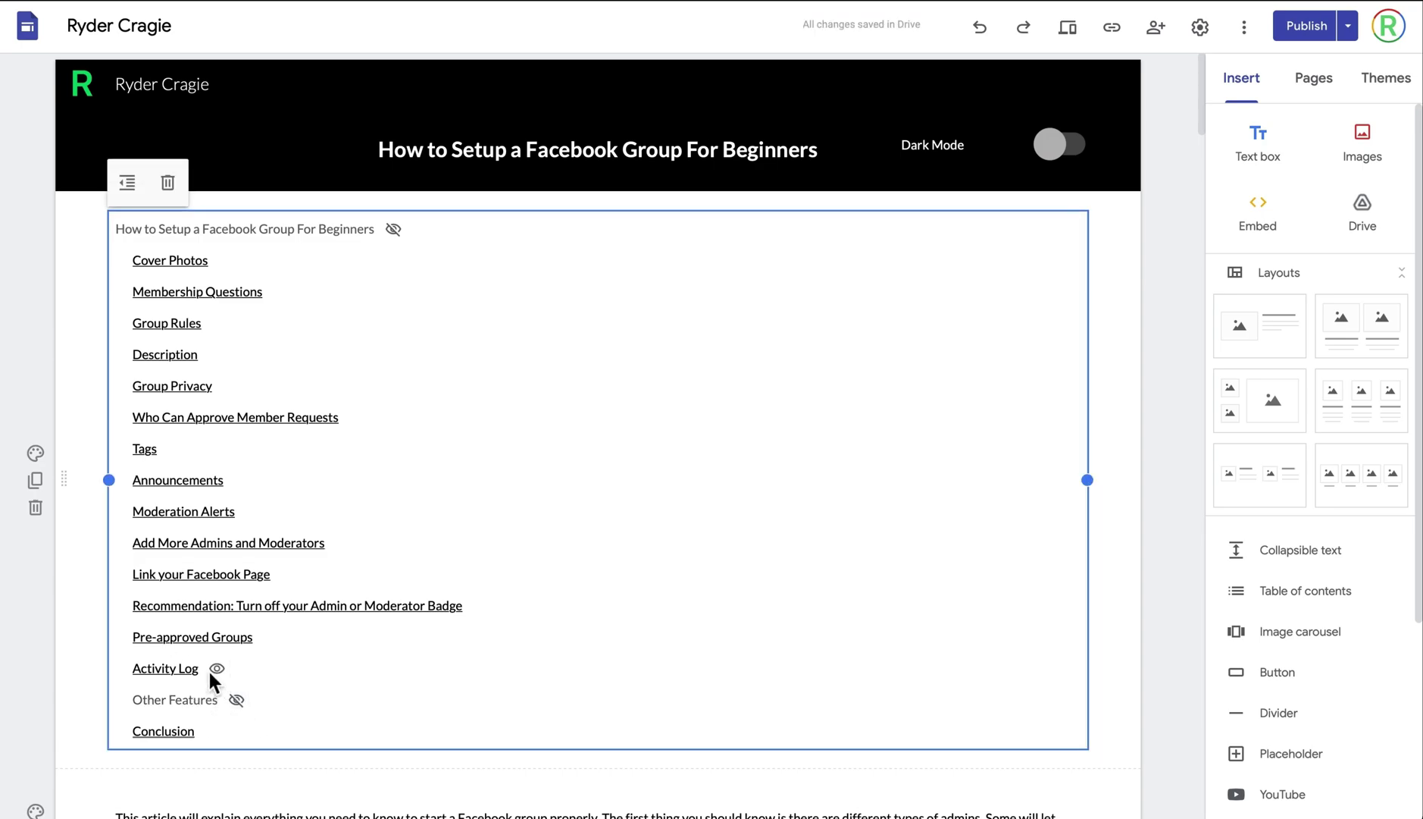
{"action": "left_click", "coordinate": [217, 669]}
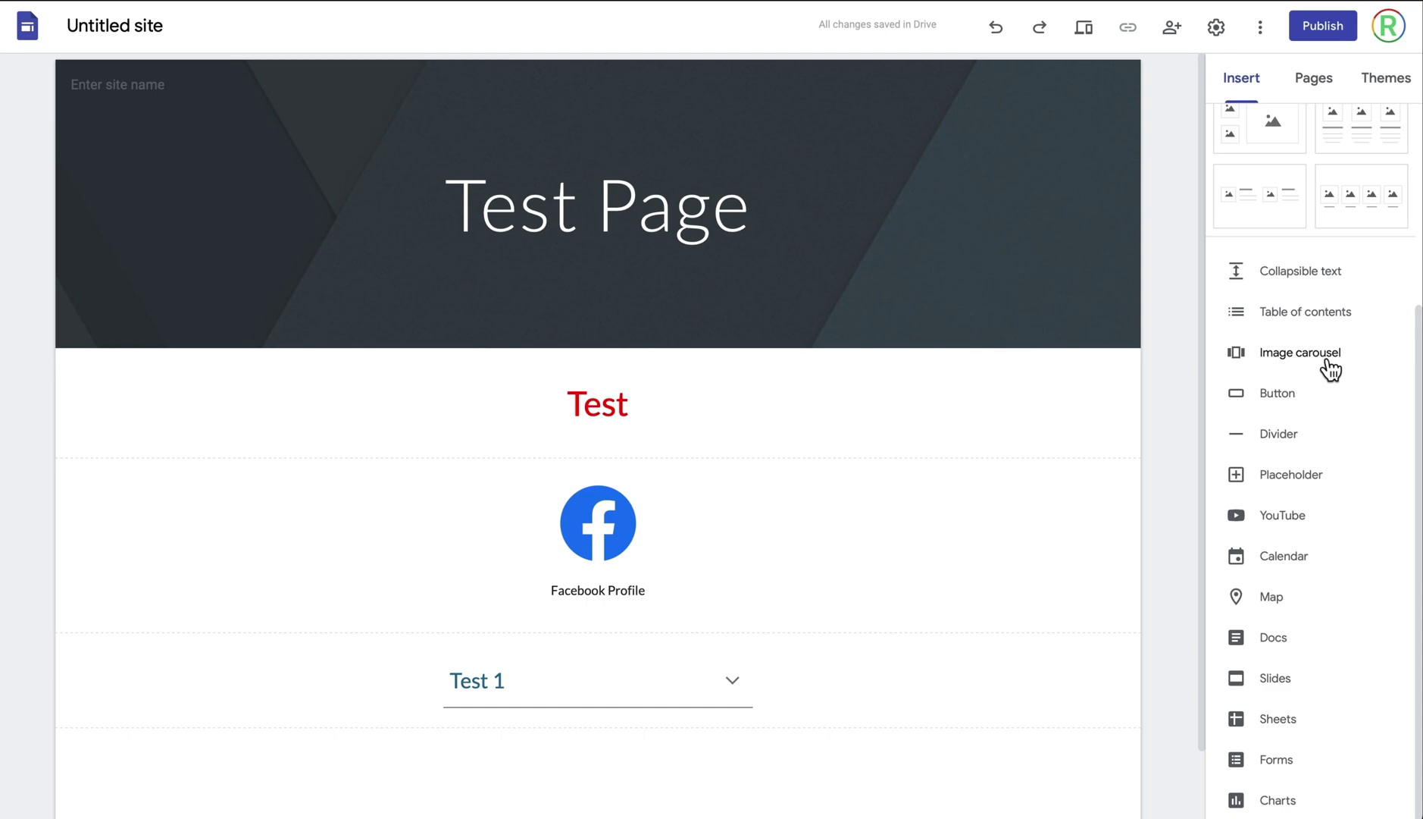
{"action": "left_click", "coordinate": [1332, 370]}
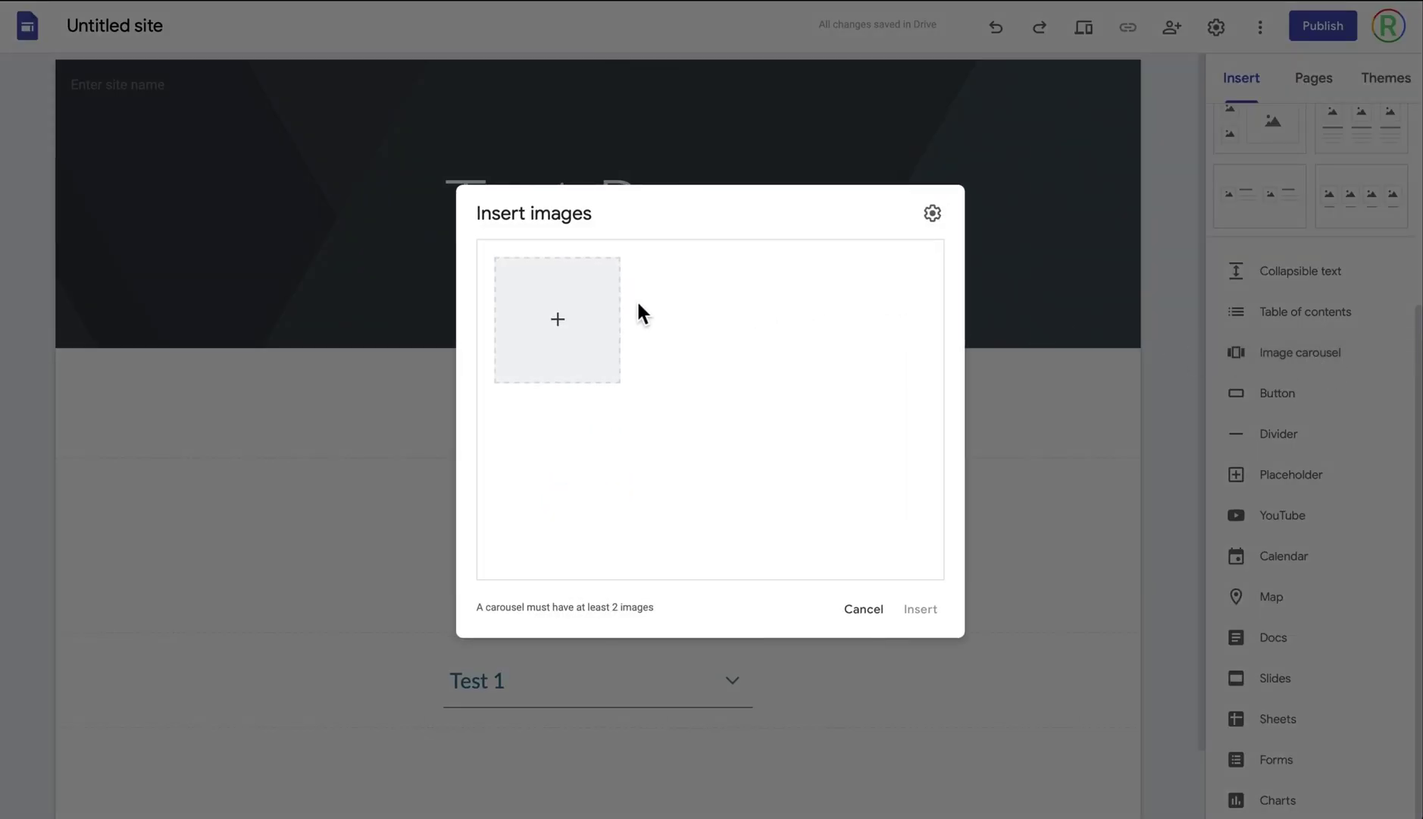
{"action": "left_click", "coordinate": [557, 322]}
{"action": "left_click", "coordinate": [676, 401]}
{"action": "left_click", "coordinate": [934, 229]}
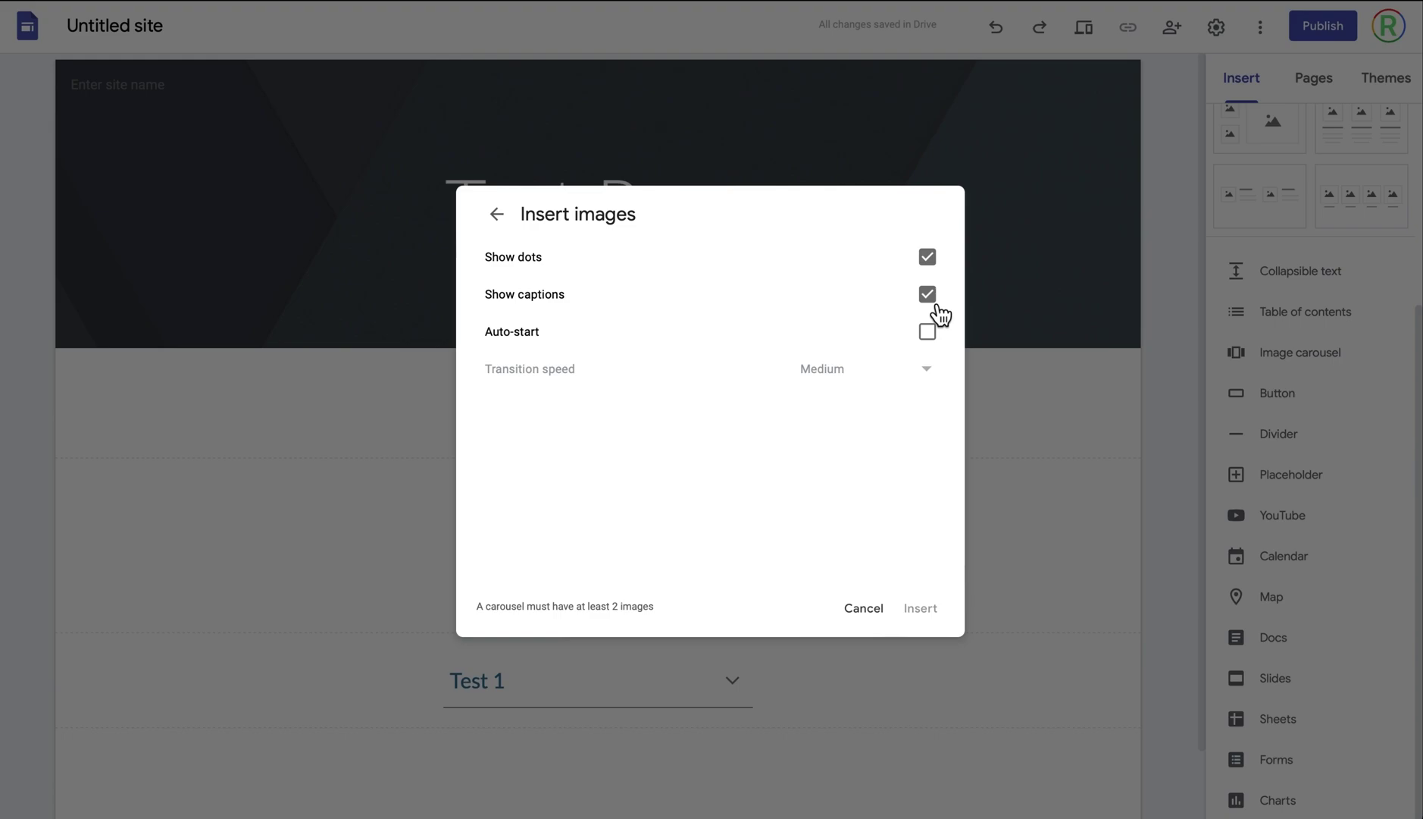
{"action": "left_click", "coordinate": [933, 337]}
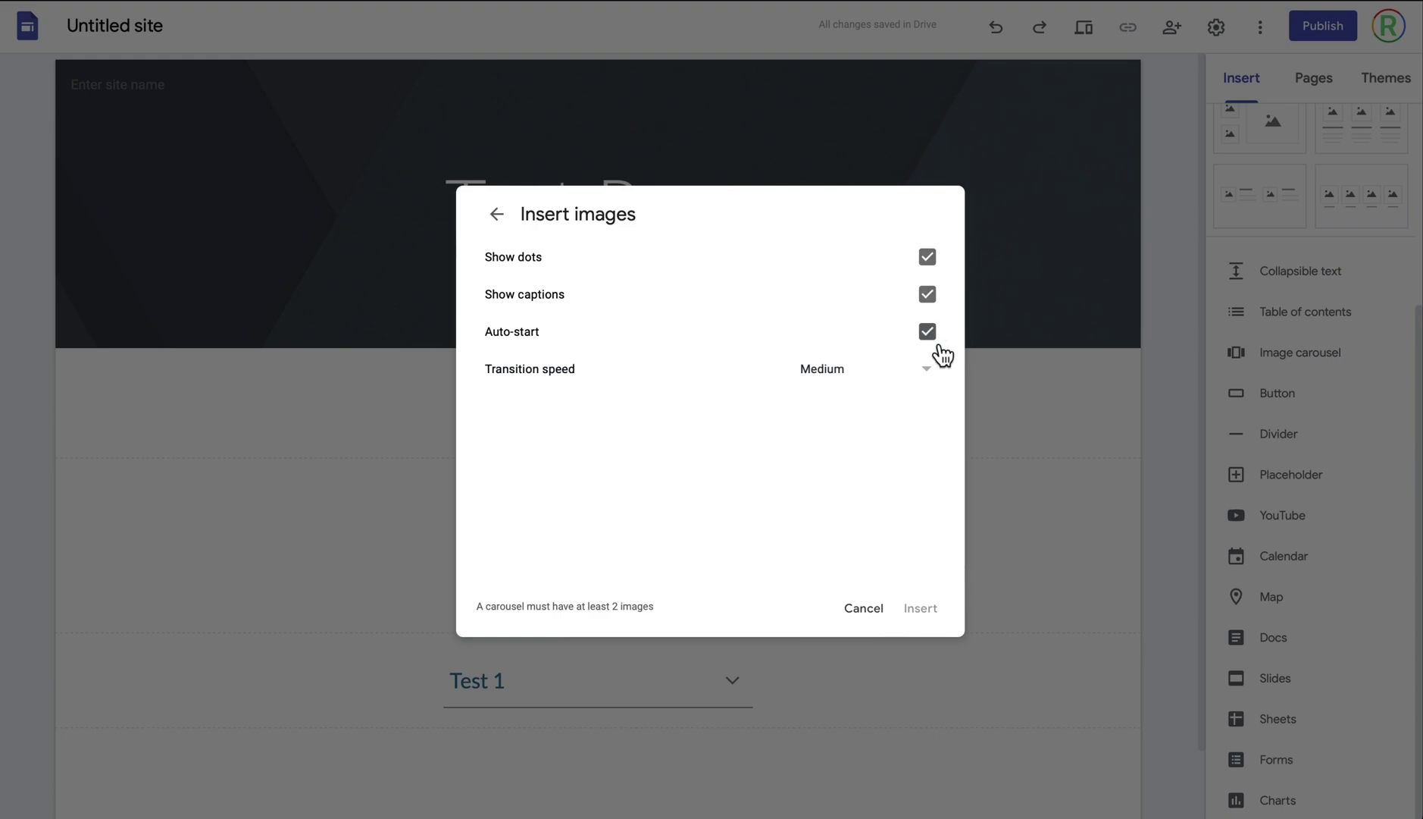
{"action": "left_click", "coordinate": [872, 379]}
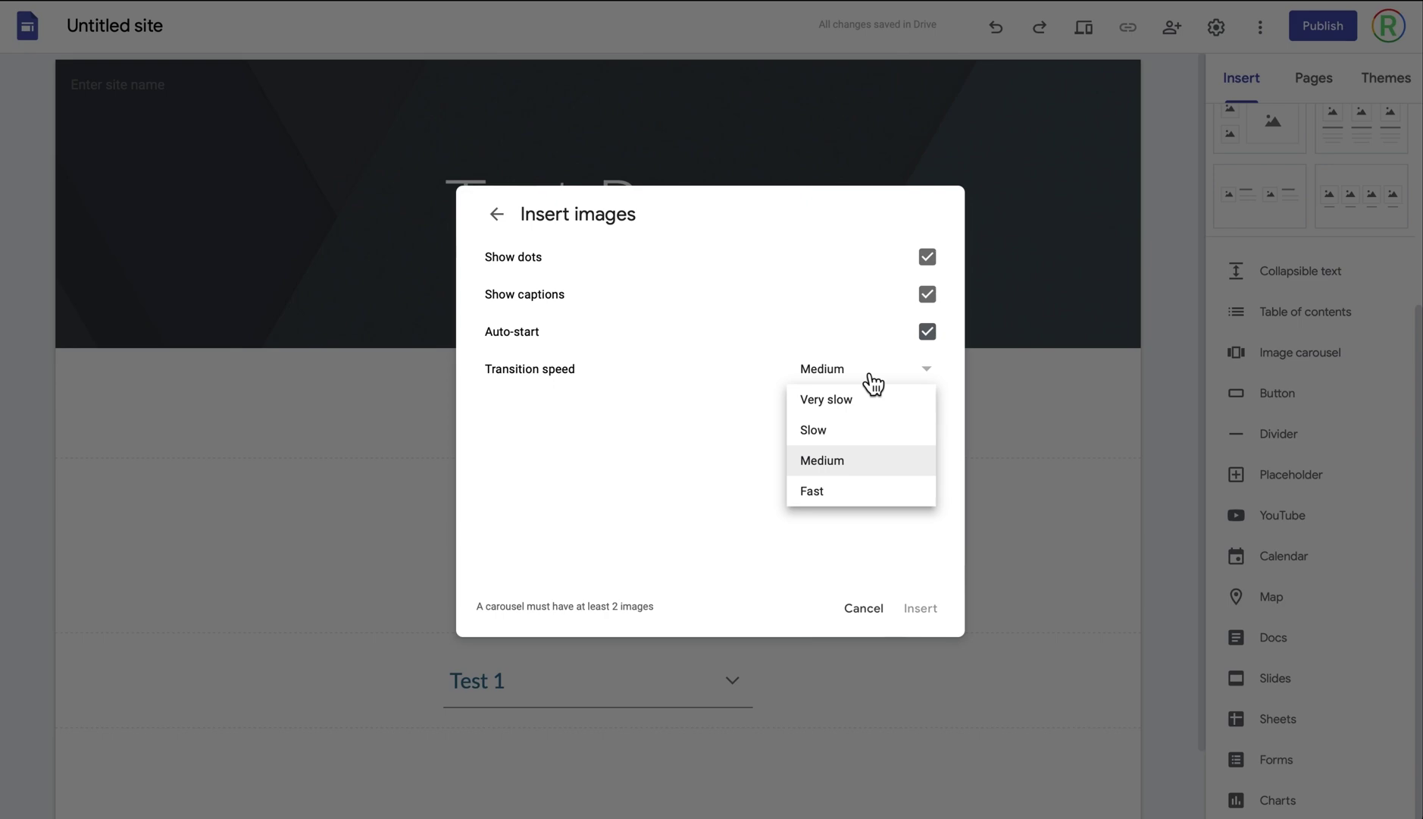
{"action": "left_click", "coordinate": [728, 493]}
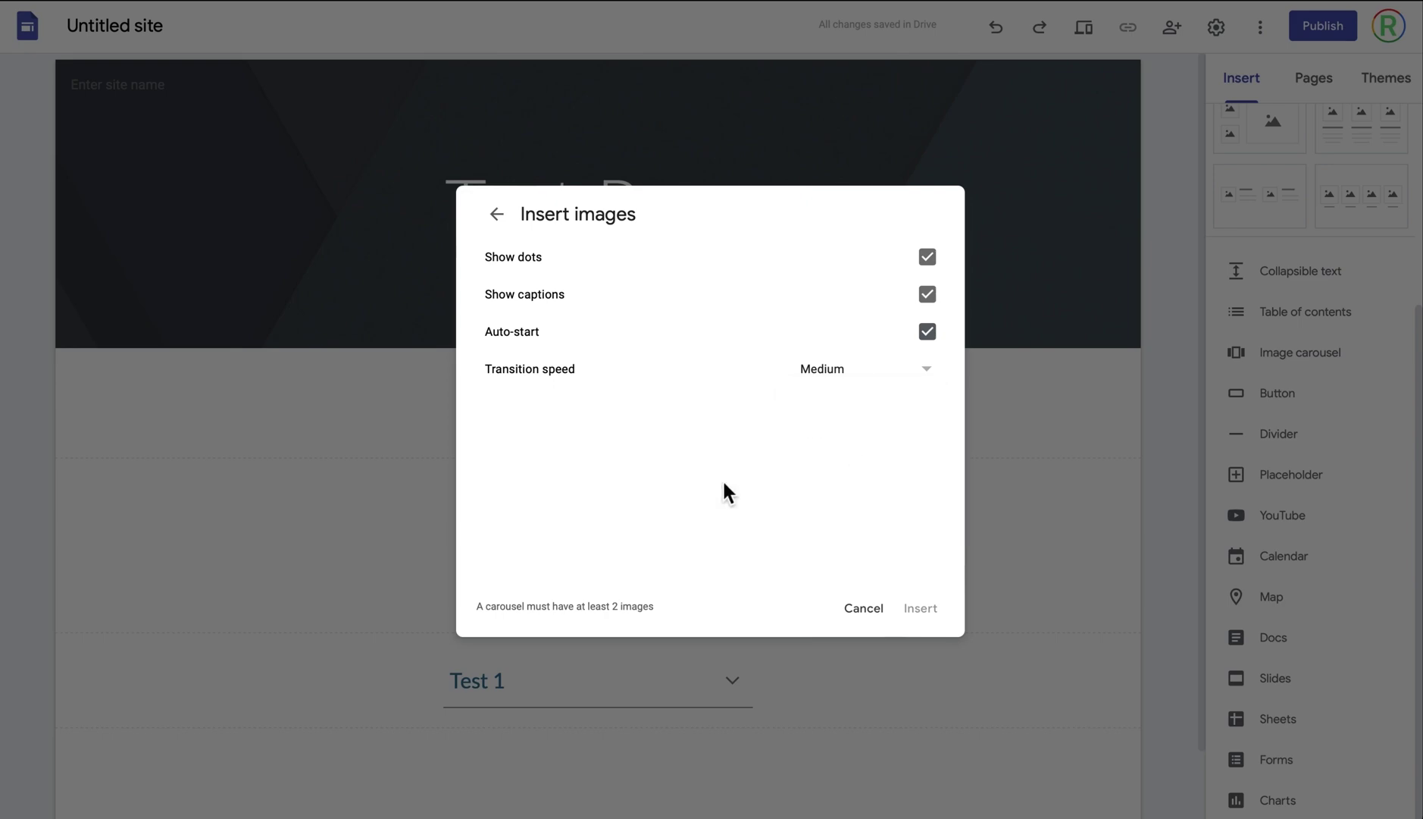
{"action": "left_click", "coordinate": [864, 610]}
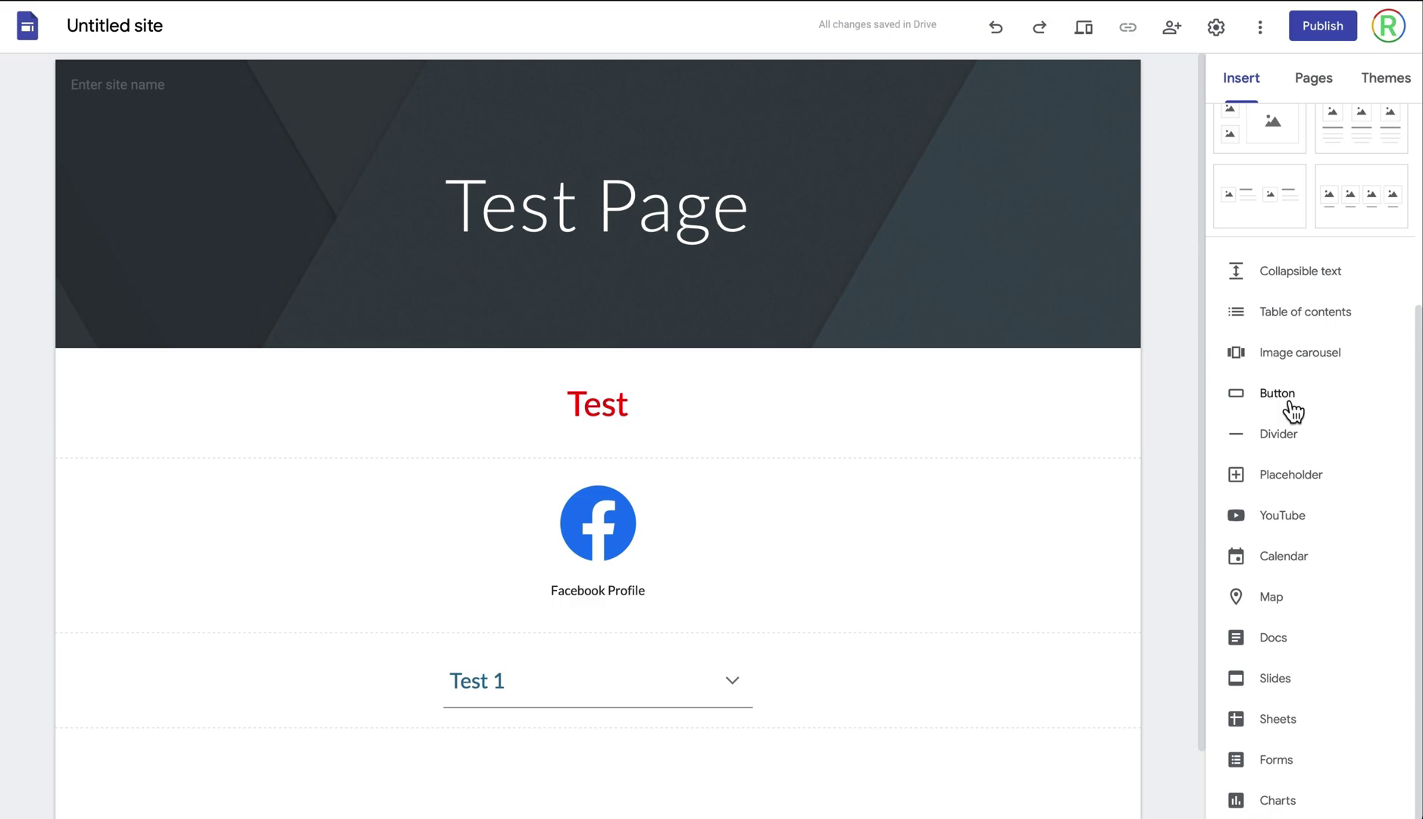
- Insert a 'Google' button linking to google.com and place it at the page top
{"action": "left_click", "coordinate": [1291, 408]}
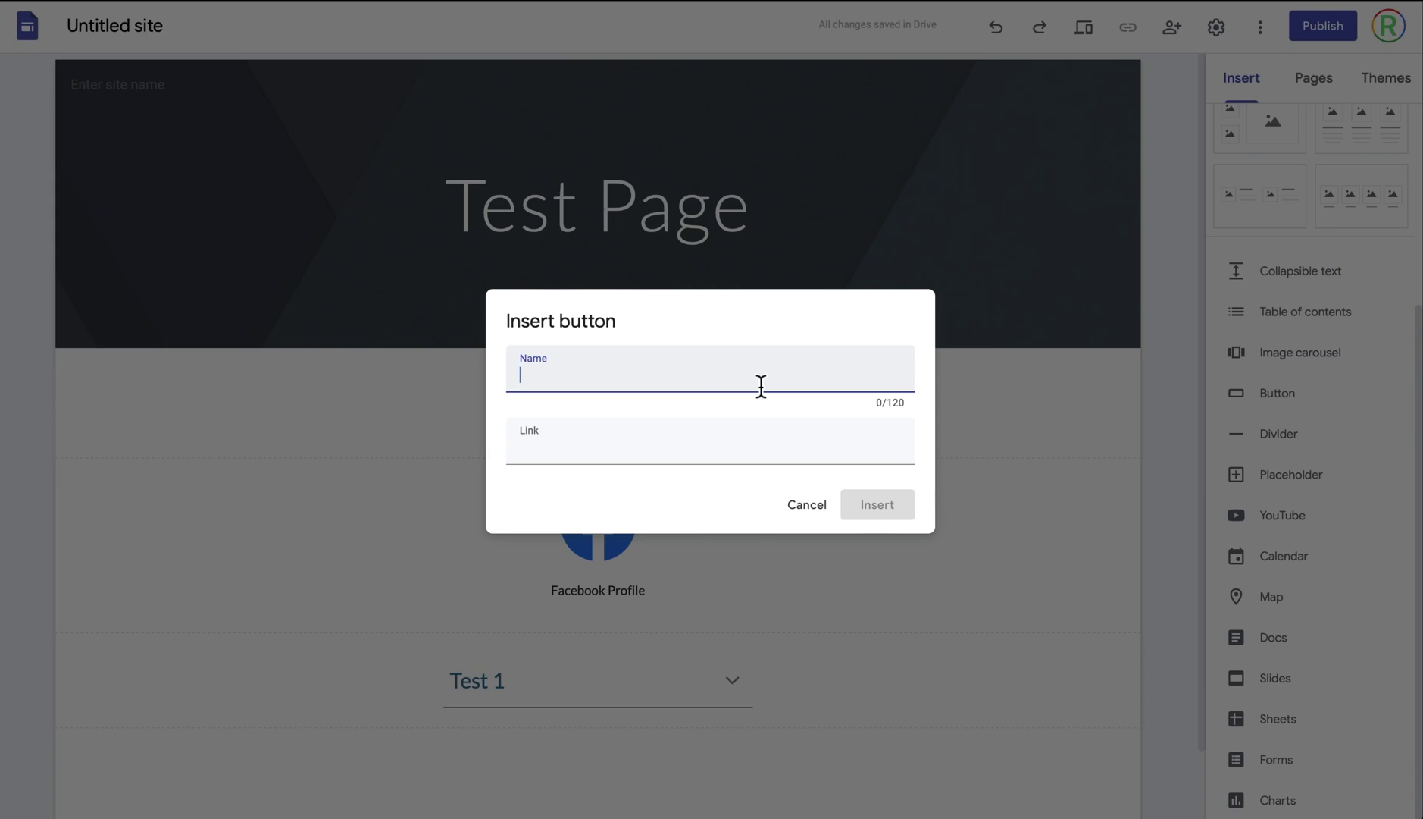
{"action": "type", "text": "Google"}
{"action": "left_click", "coordinate": [620, 454]}
{"action": "type", "text": "google.com"}
{"action": "left_click", "coordinate": [879, 504]}
{"action": "left_click_drag", "start_coordinate": [236, 228], "coordinate": [817, 226]}
- Change the Google button's style to Outlined, then to Text
{"action": "left_click", "coordinate": [497, 194]}
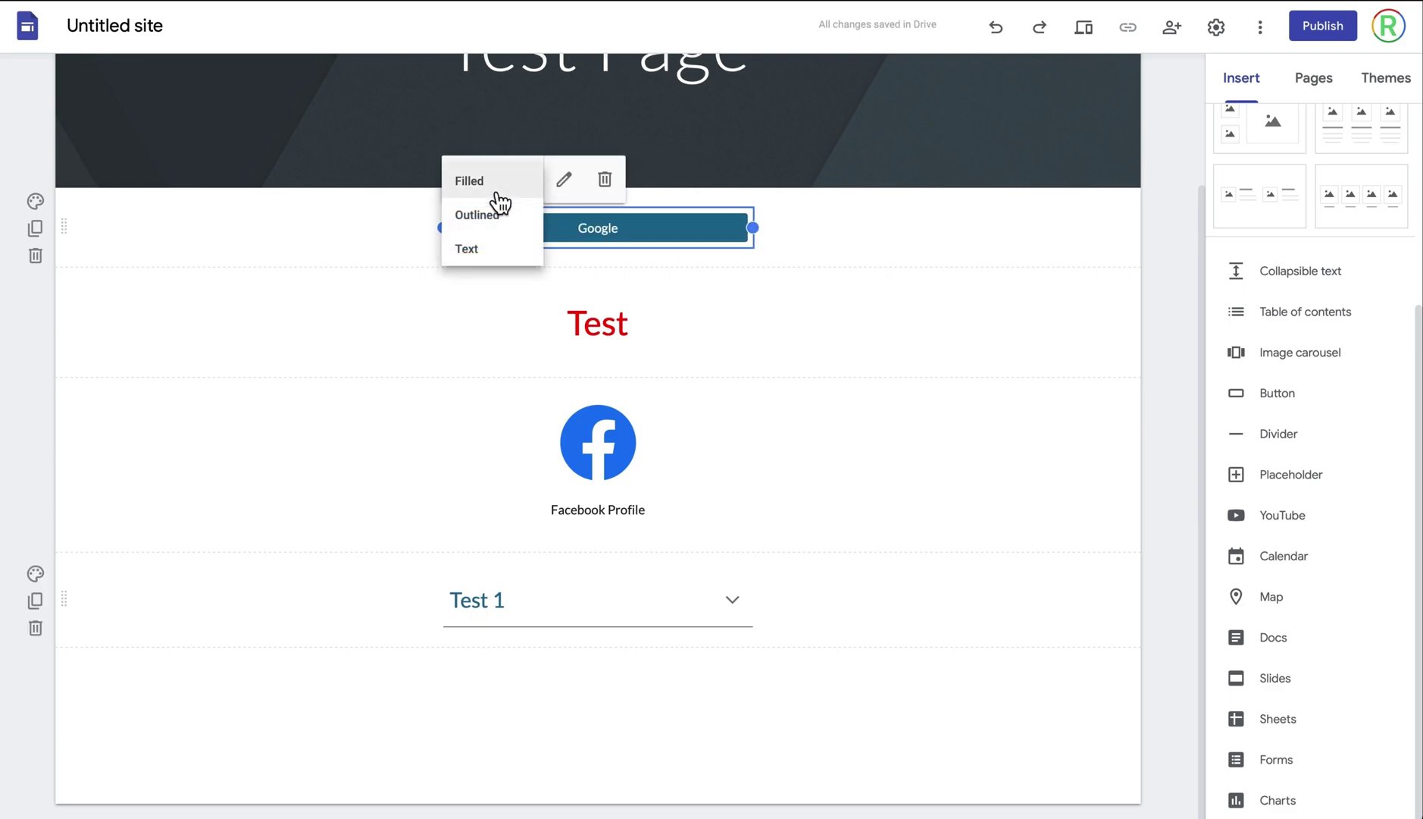
{"action": "left_click", "coordinate": [498, 216]}
{"action": "left_click", "coordinate": [497, 194]}
{"action": "left_click", "coordinate": [502, 248]}
{"action": "left_click", "coordinate": [852, 205]}
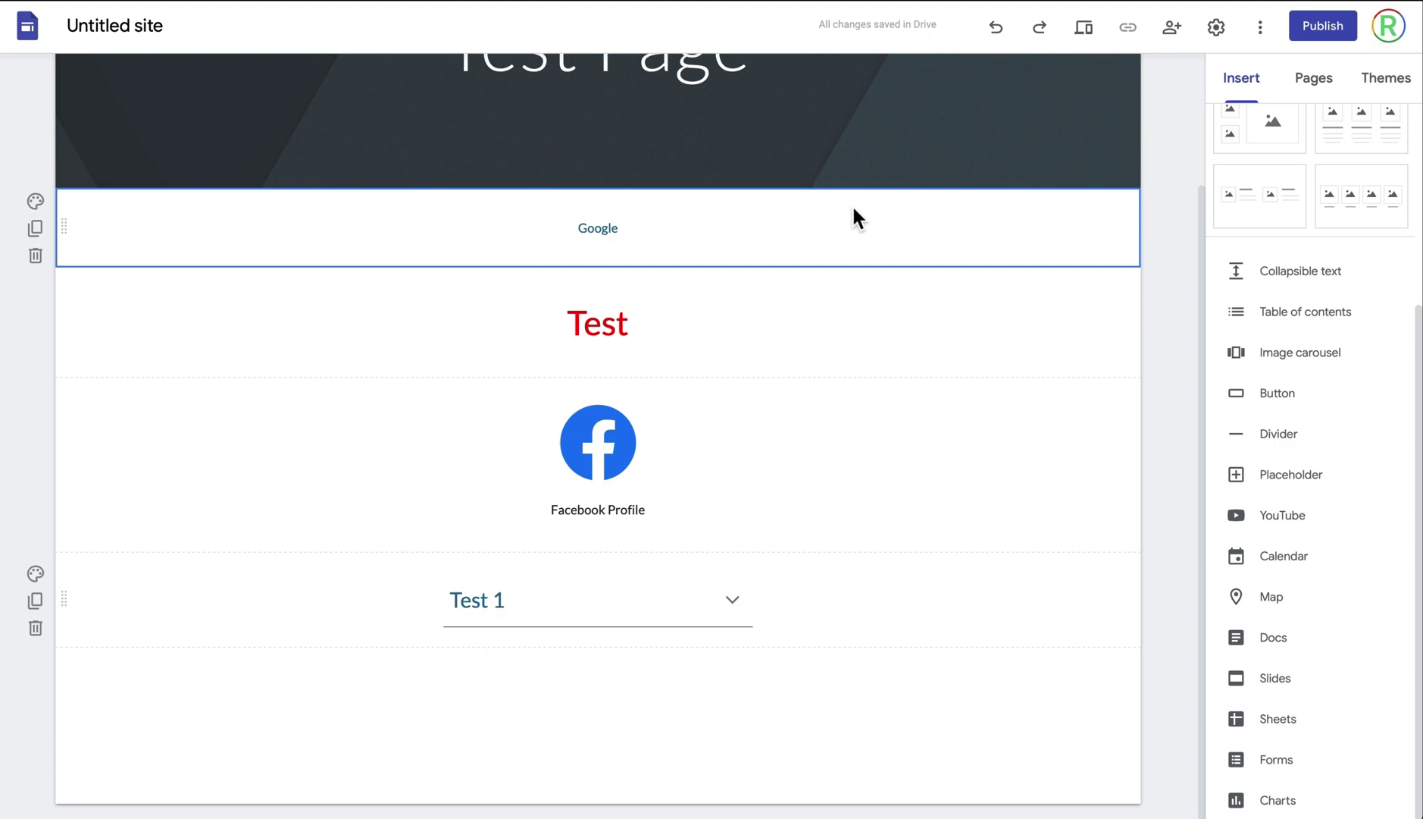
{"action": "left_click", "coordinate": [1085, 34]}
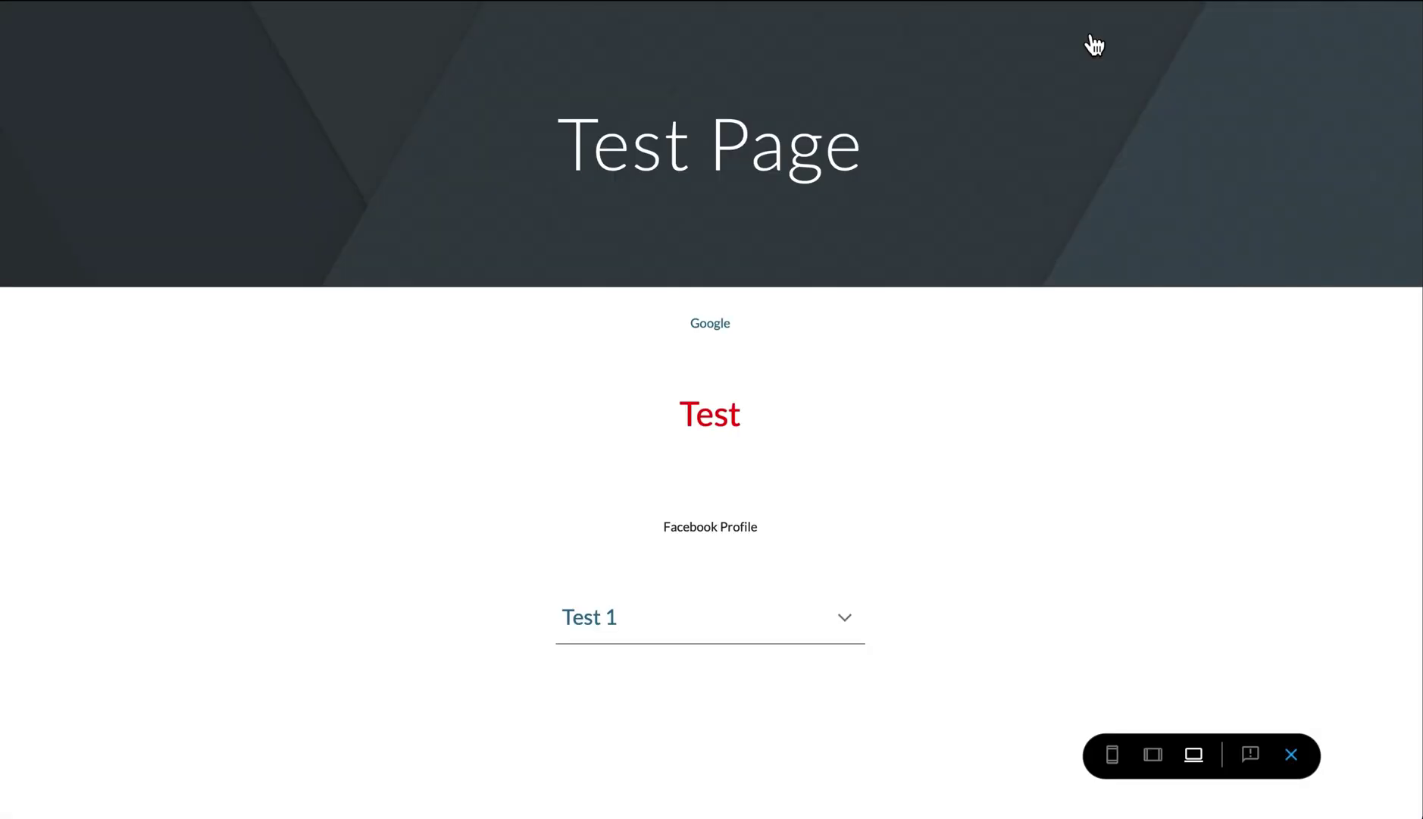
{"action": "left_click", "coordinate": [751, 332]}
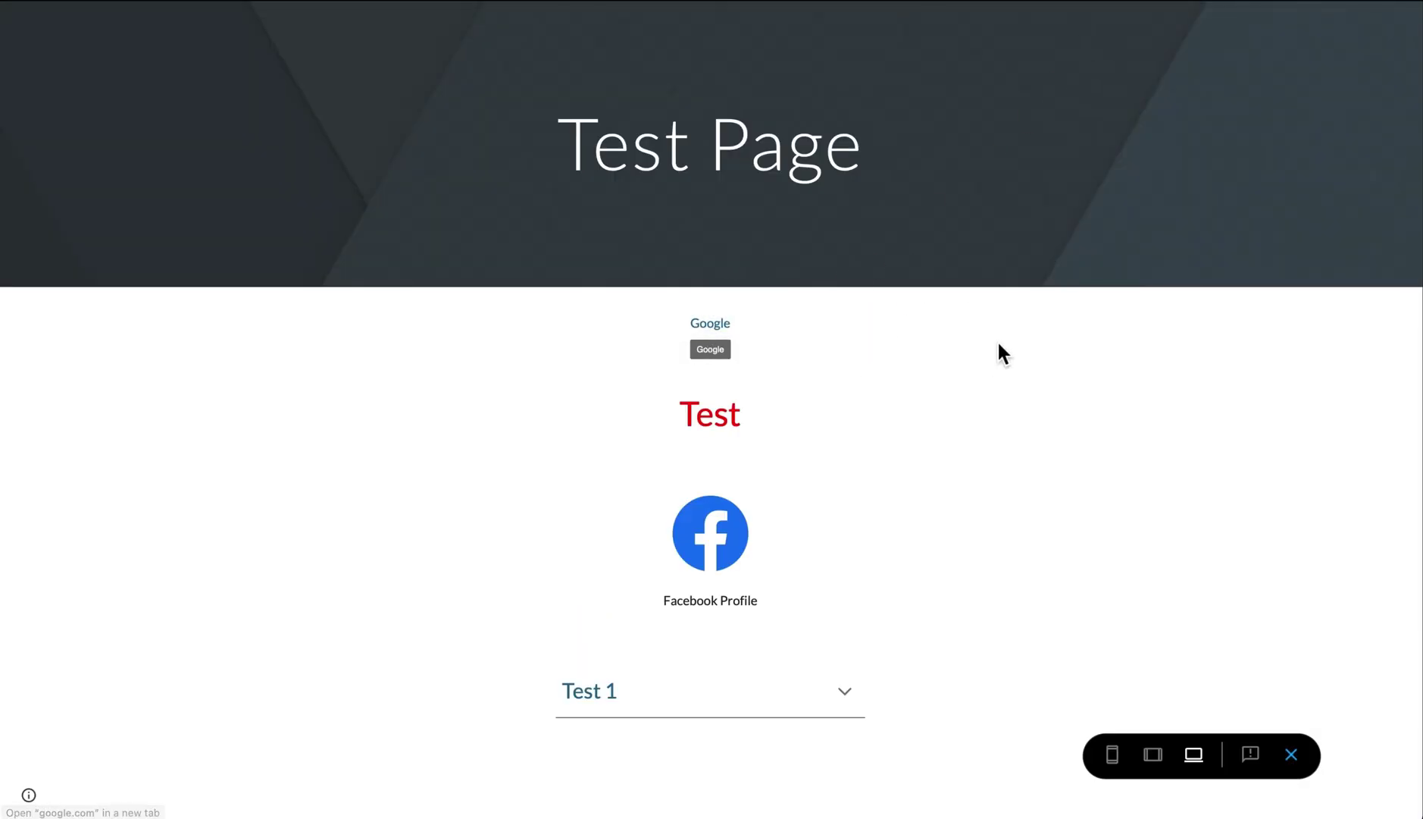
{"action": "left_click", "coordinate": [773, 334]}
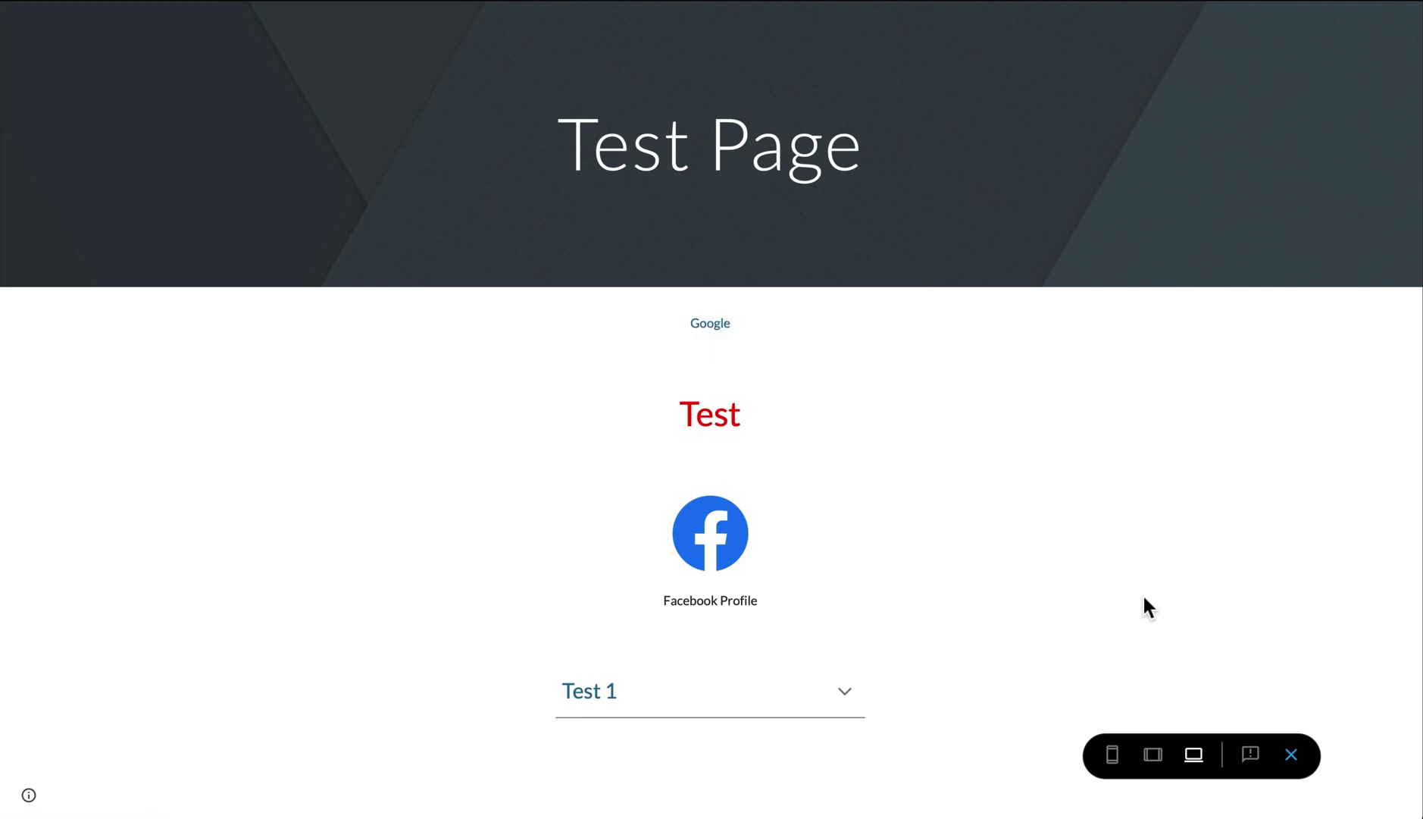
{"action": "left_click", "coordinate": [1291, 754]}
{"action": "scroll", "coordinate": [1163, 413], "scroll_direction": "up", "scroll_amount": 4}
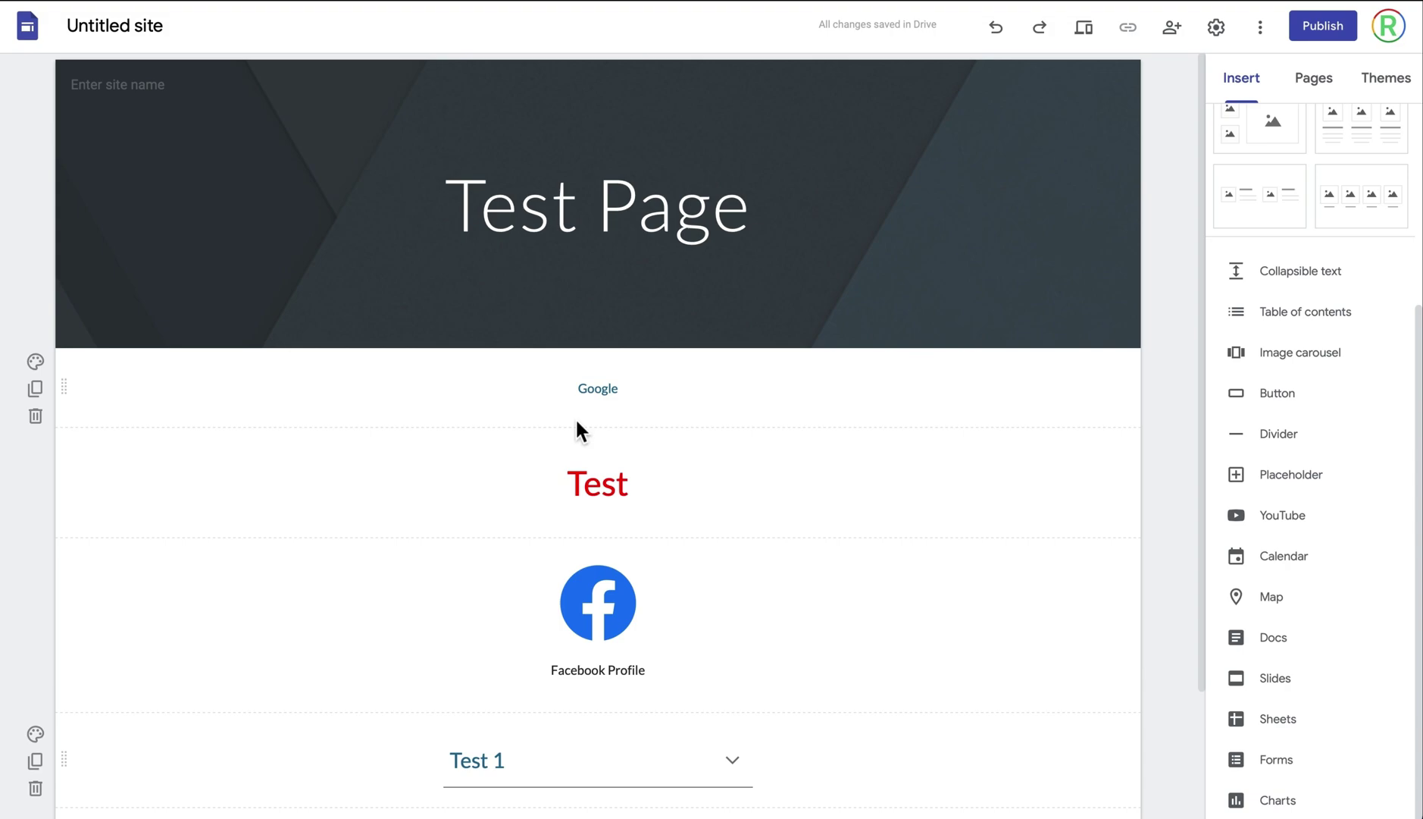
- Add a divider below the Facebook profile section
{"action": "left_click", "coordinate": [507, 418]}
{"action": "left_click", "coordinate": [896, 534]}
{"action": "left_click", "coordinate": [890, 706]}
{"action": "left_click", "coordinate": [1235, 435]}
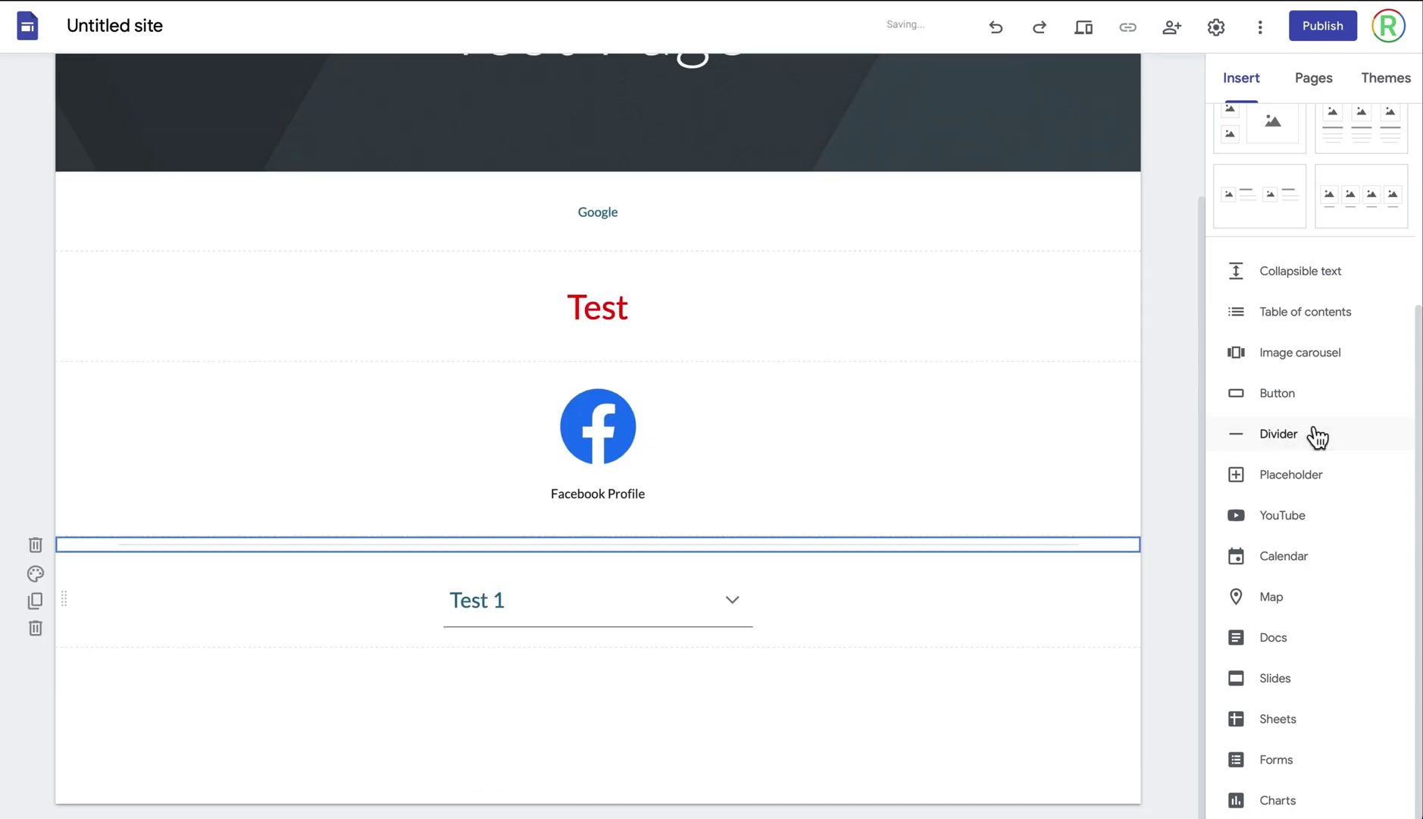
- Add a second divider and move it between the Google button and Test heading
{"action": "left_click", "coordinate": [1129, 334]}
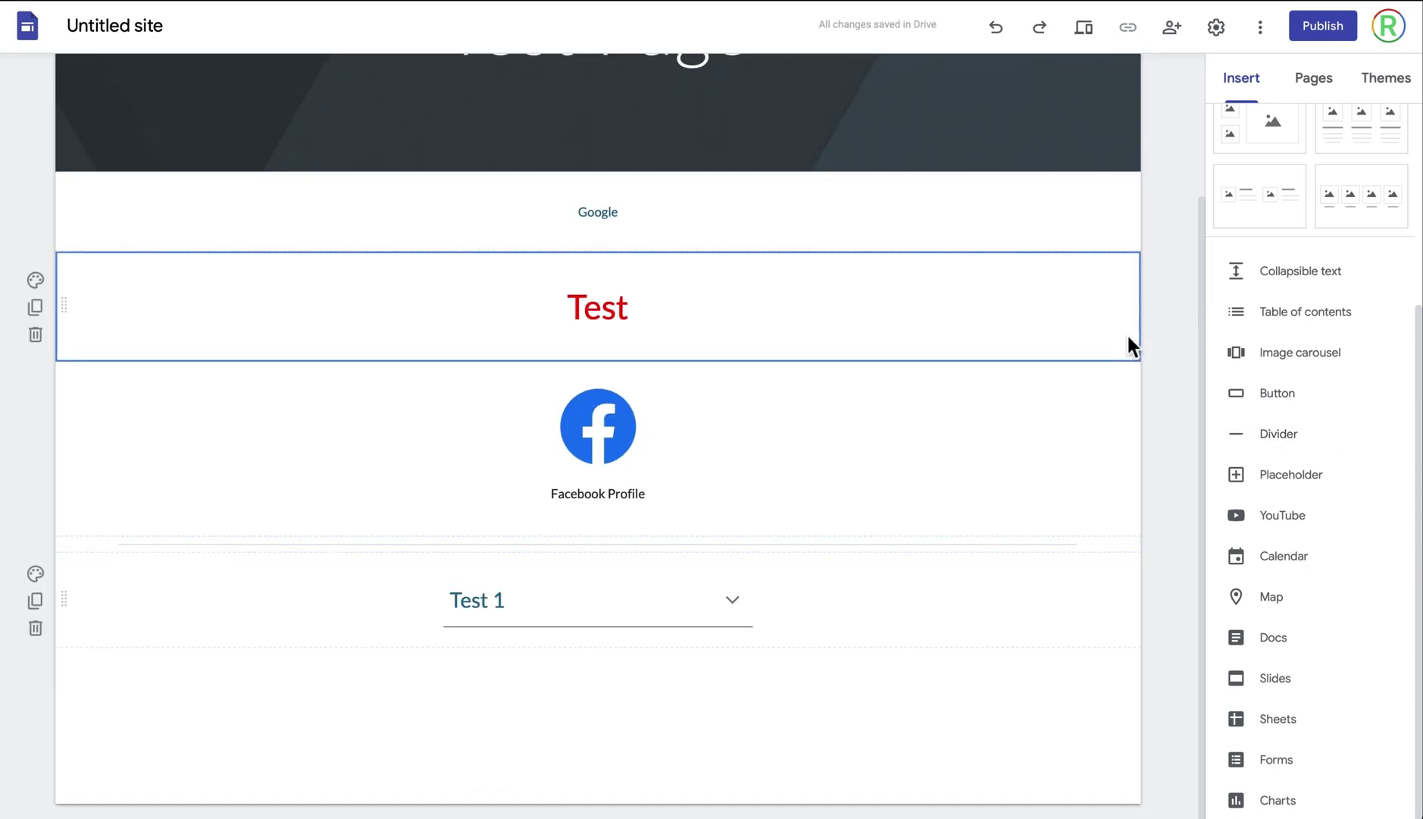
{"action": "left_click", "coordinate": [1270, 438]}
{"action": "left_click_drag", "start_coordinate": [68, 353], "coordinate": [83, 228]}
- Preview the site with the dividers, then insert a placeholder box
{"action": "left_click", "coordinate": [1085, 30]}
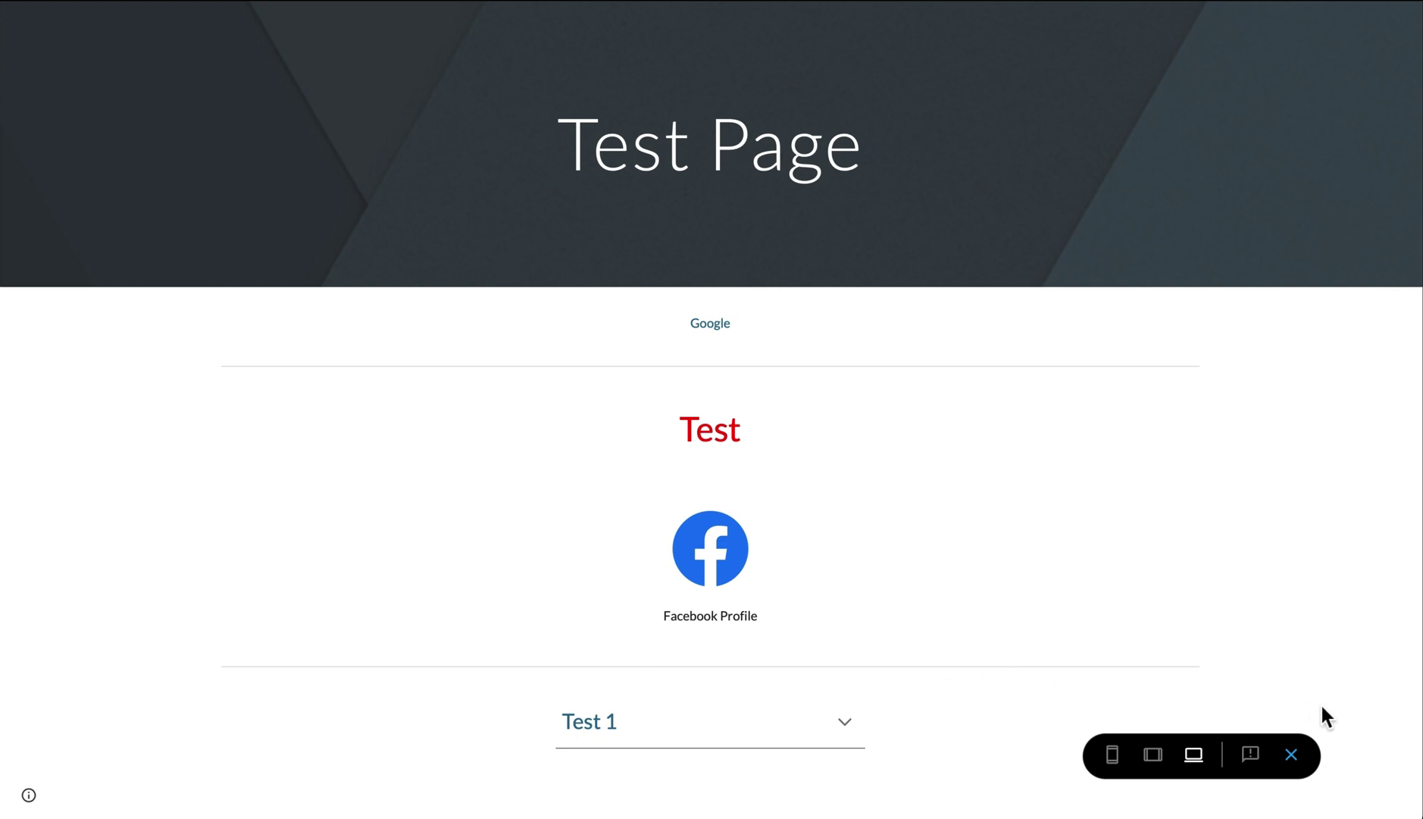
{"action": "left_click", "coordinate": [1292, 754]}
{"action": "left_click", "coordinate": [1304, 492]}
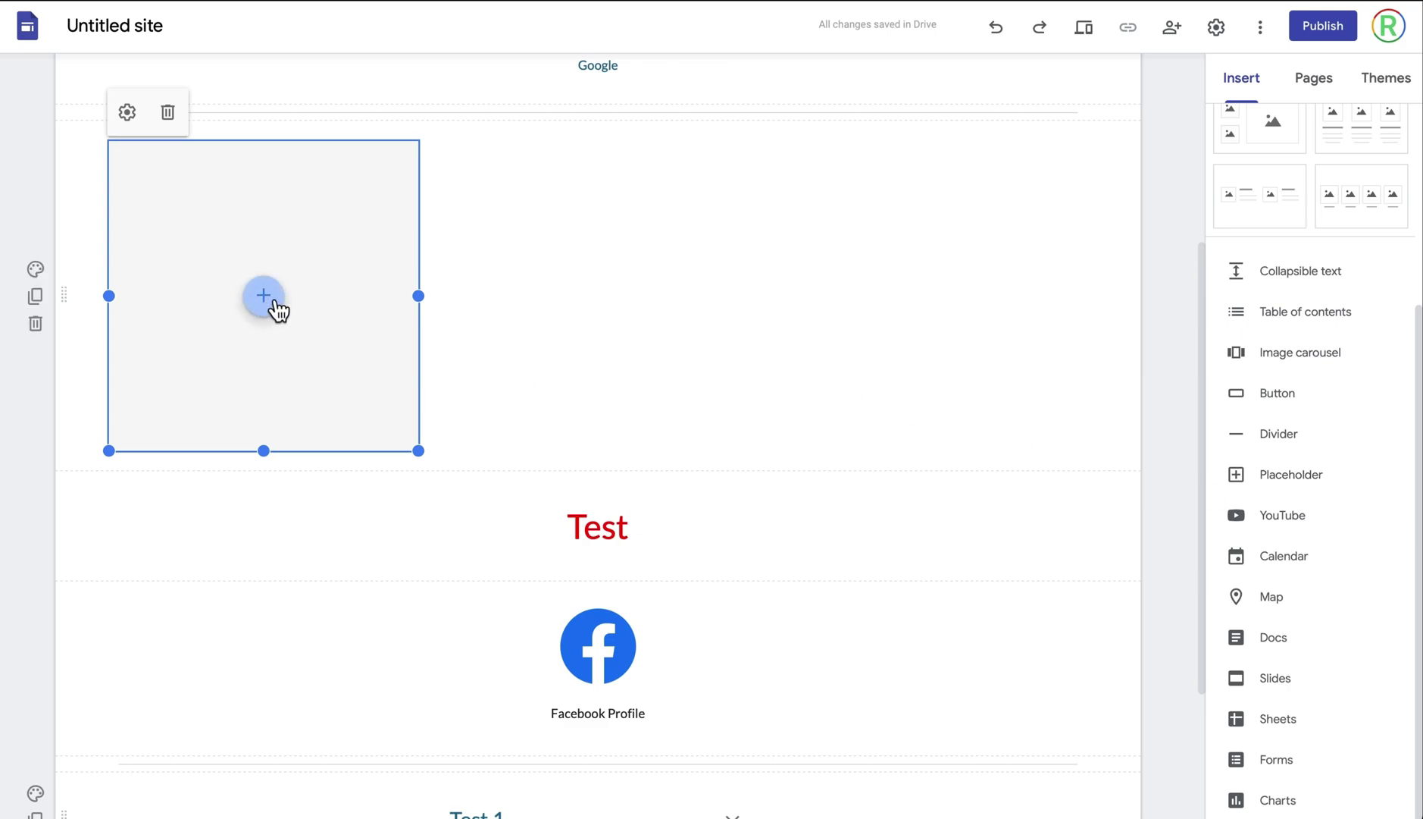
{"action": "left_click", "coordinate": [142, 113]}
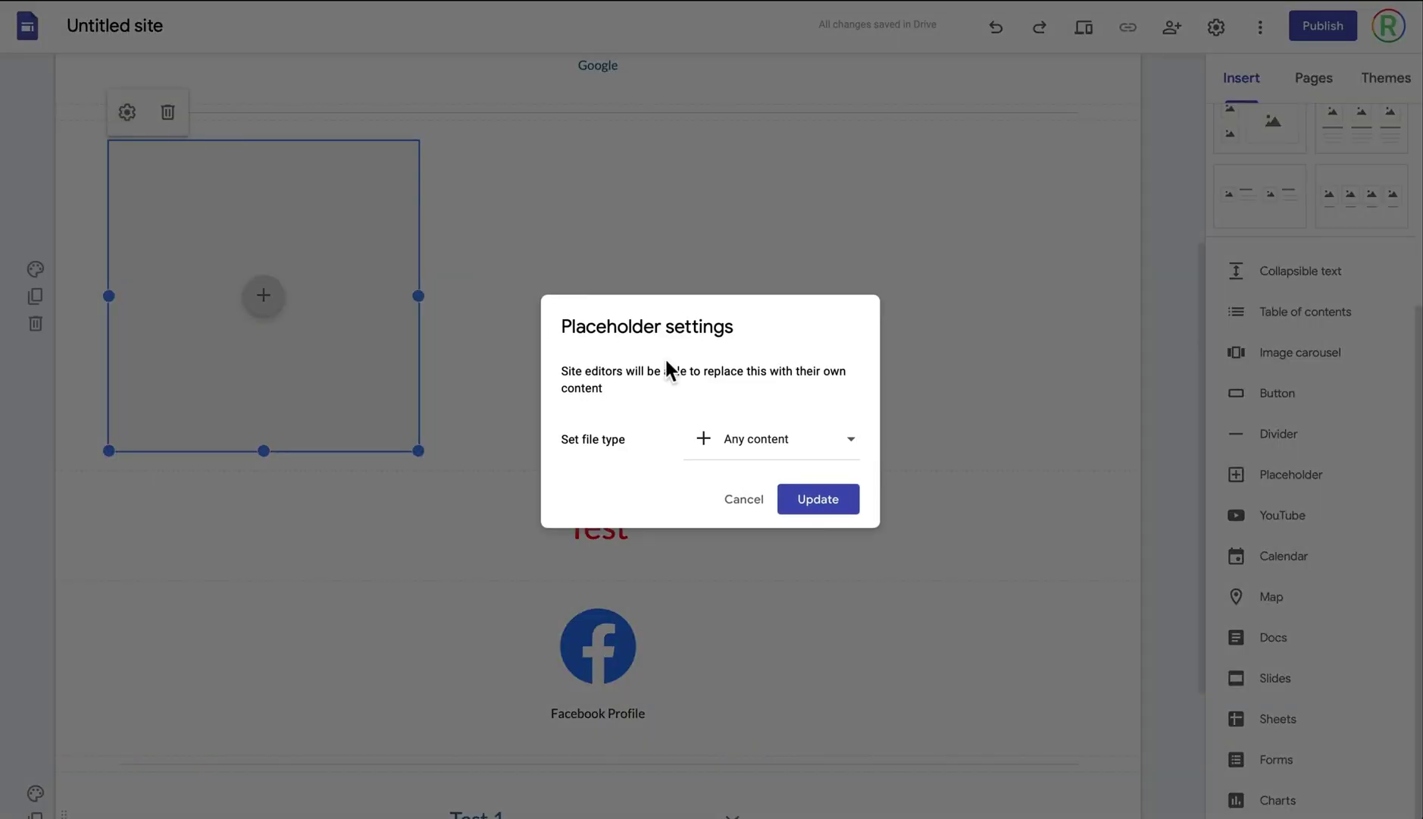
{"action": "left_click", "coordinate": [756, 448]}
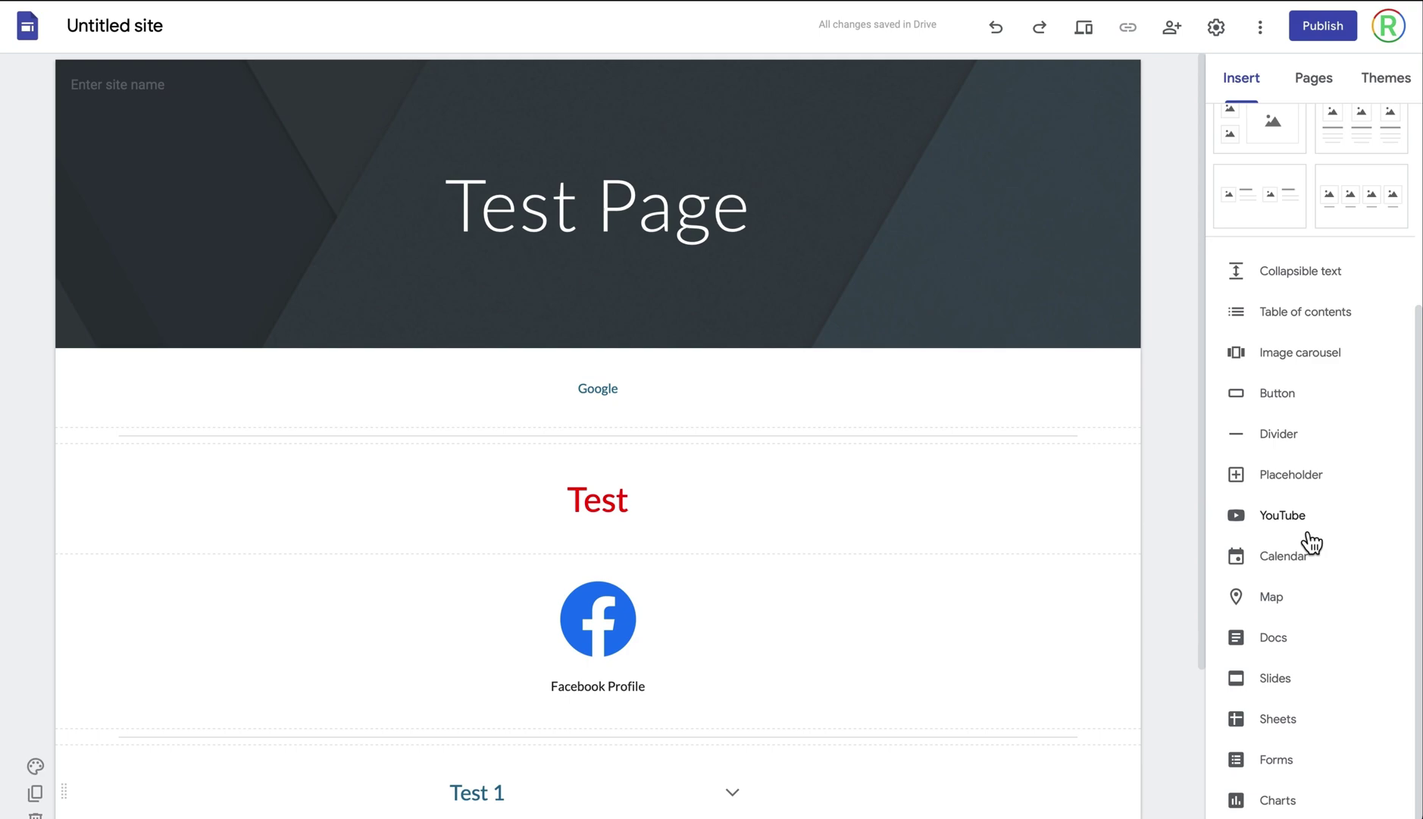
{"action": "left_click", "coordinate": [1308, 536]}
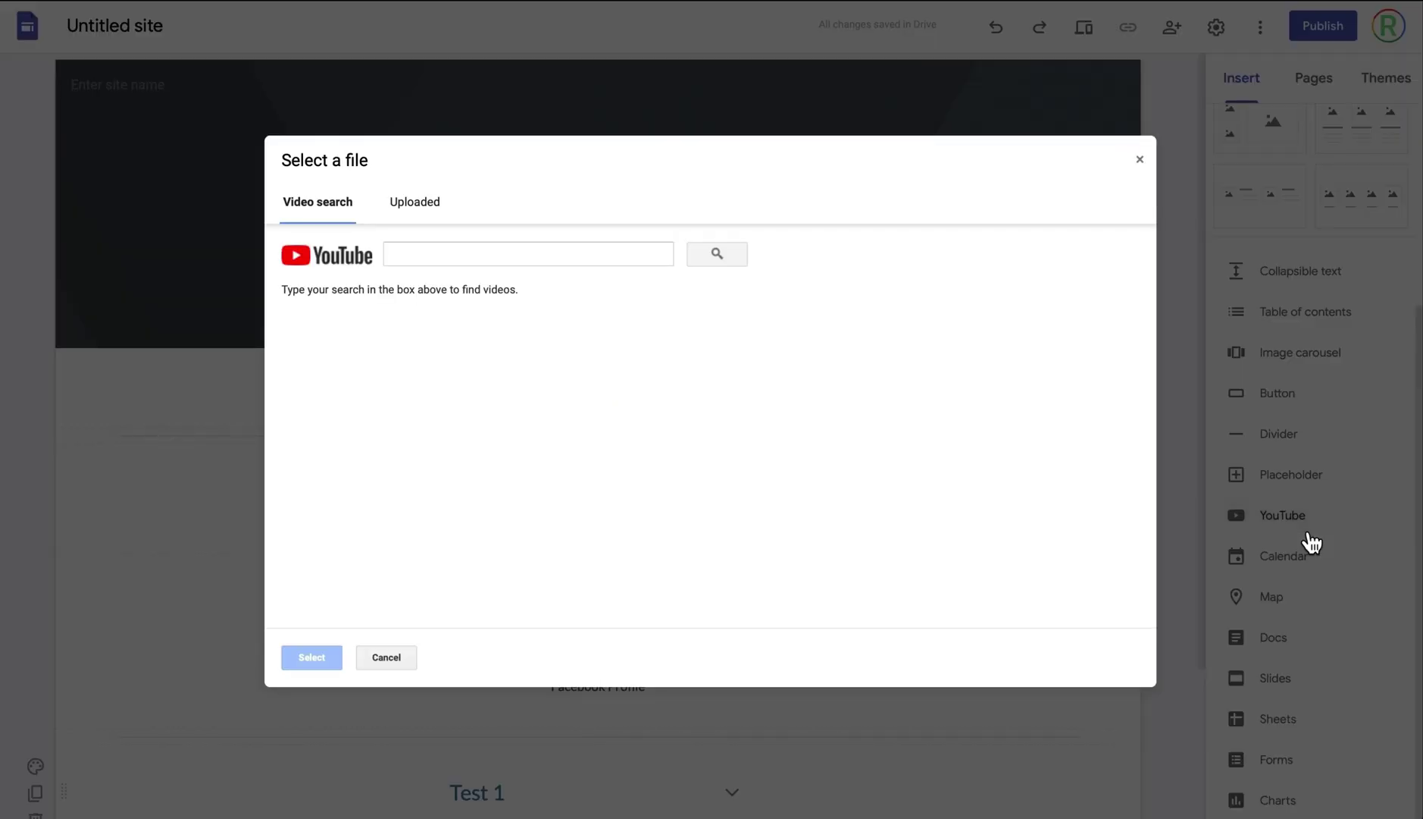
- Embed the uploaded 'How to Connect a Google Site to a Google Analytics Property' video
{"action": "left_click", "coordinate": [491, 263]}
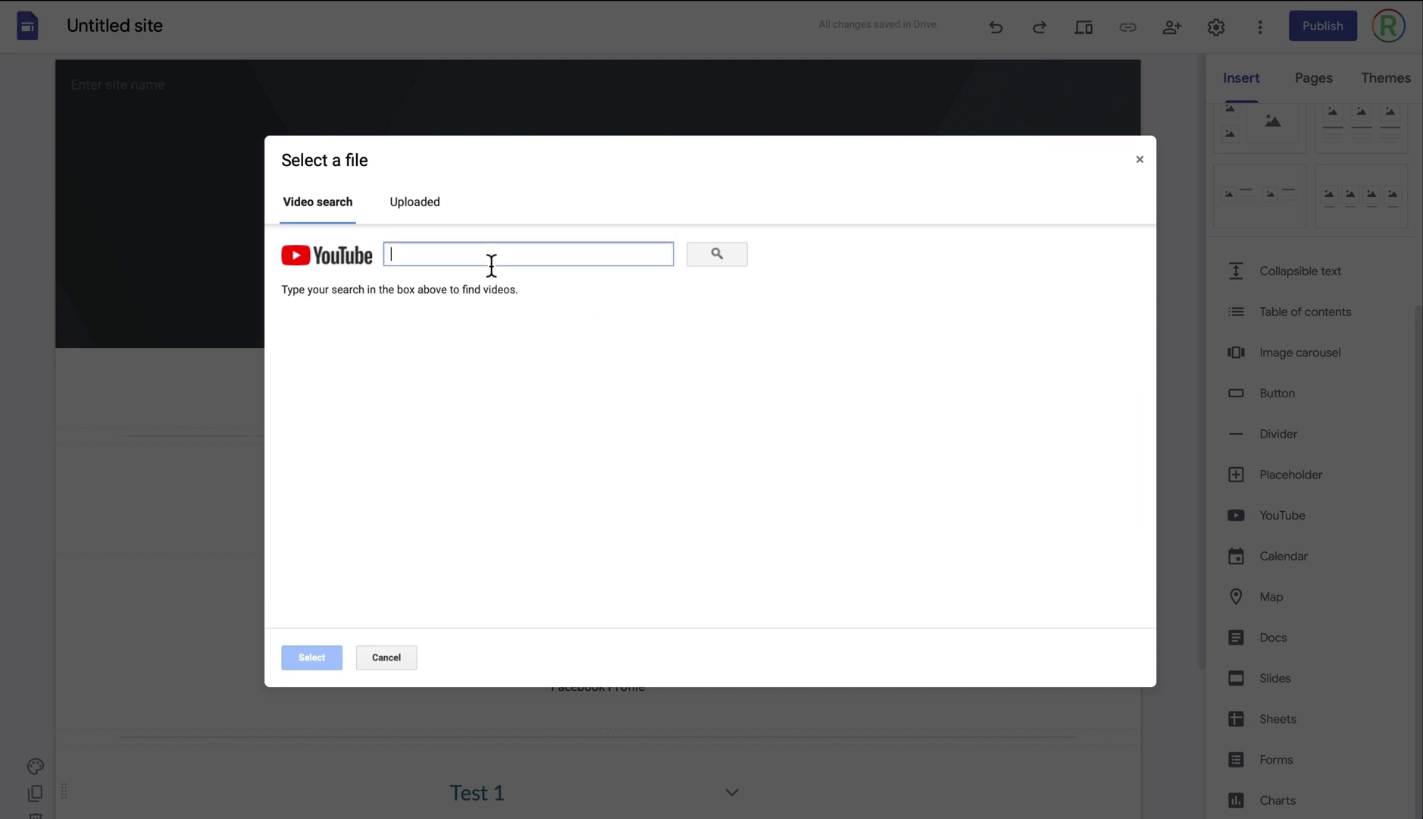
{"action": "left_click", "coordinate": [429, 206]}
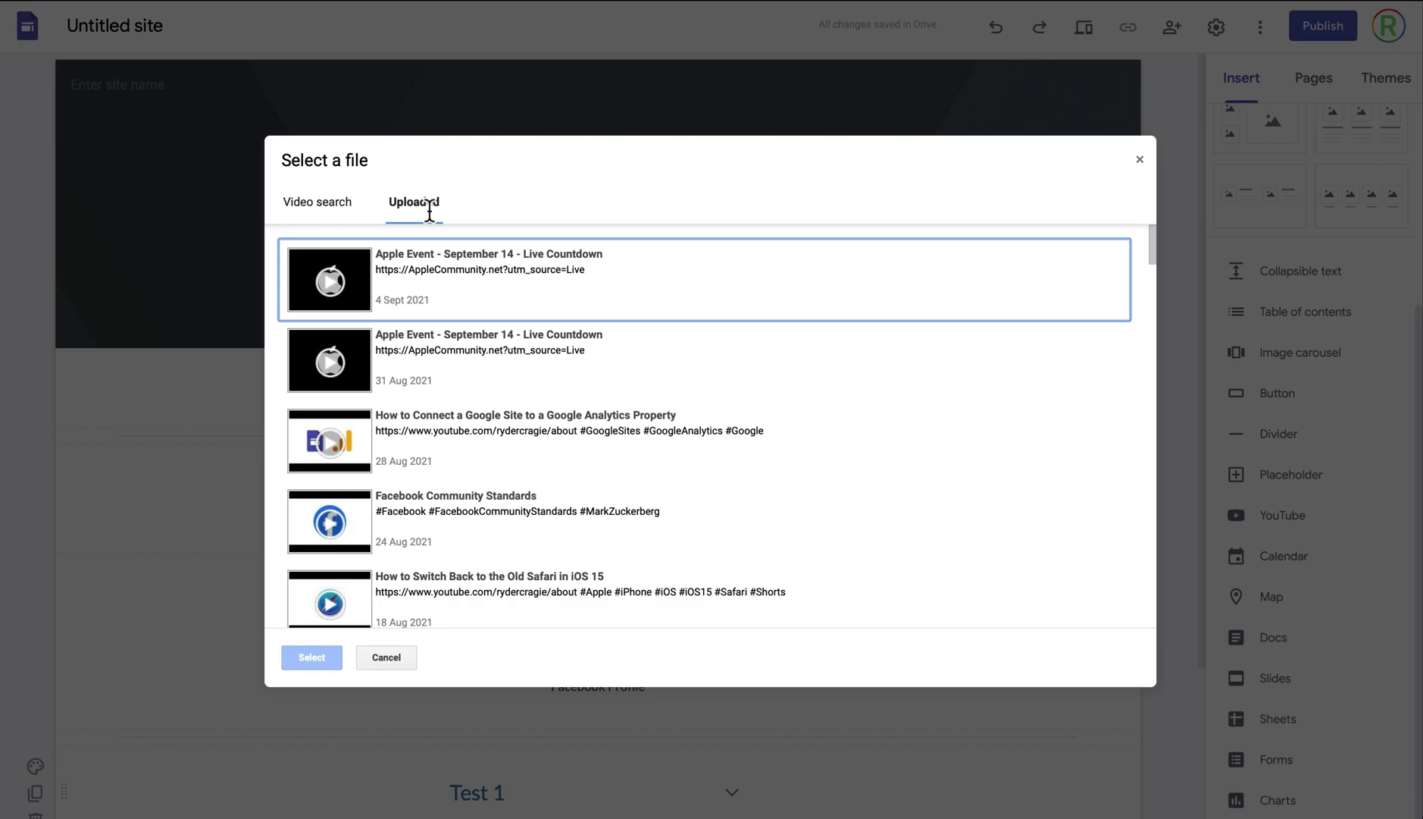
{"action": "left_click", "coordinate": [459, 459]}
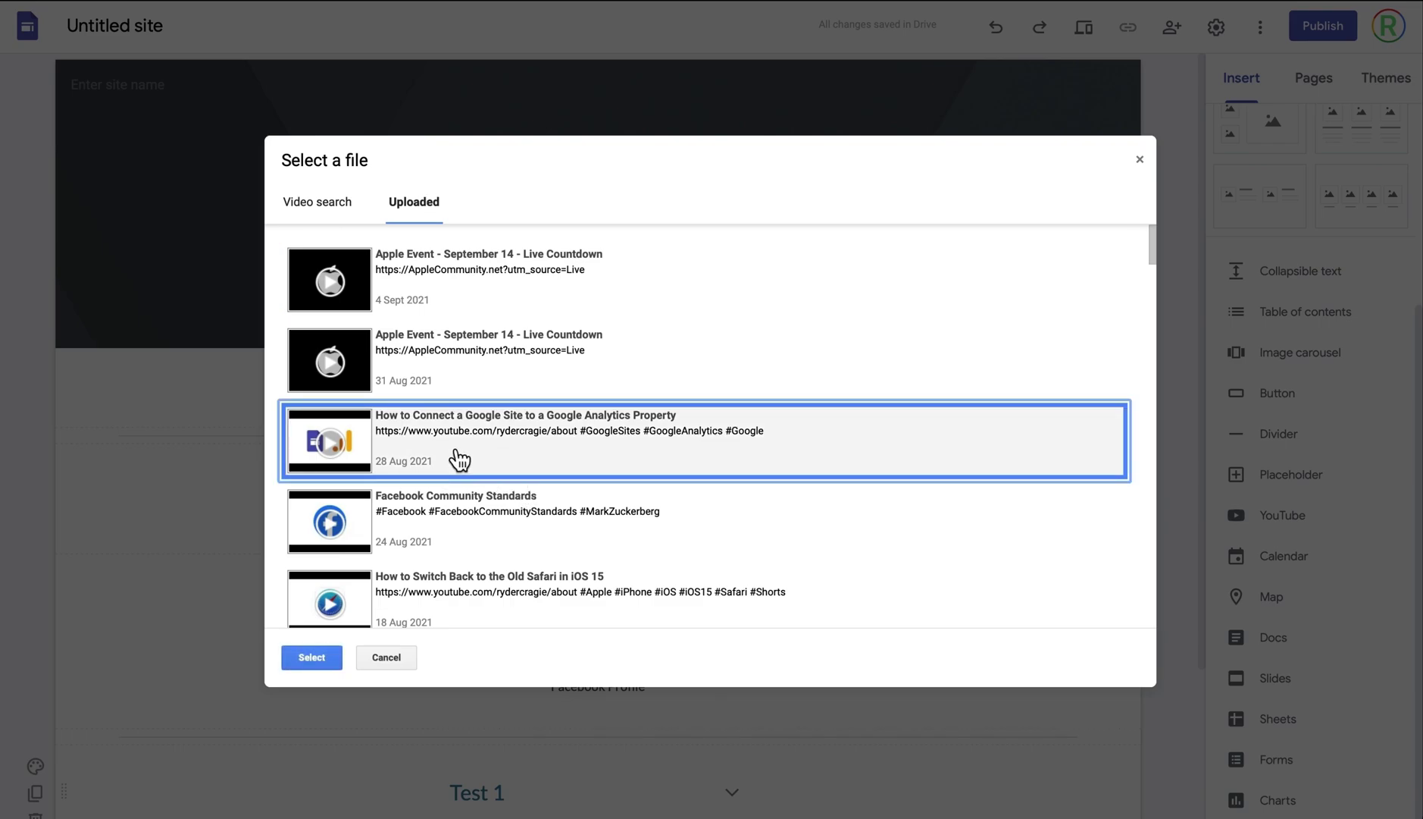
{"action": "left_click", "coordinate": [314, 658]}
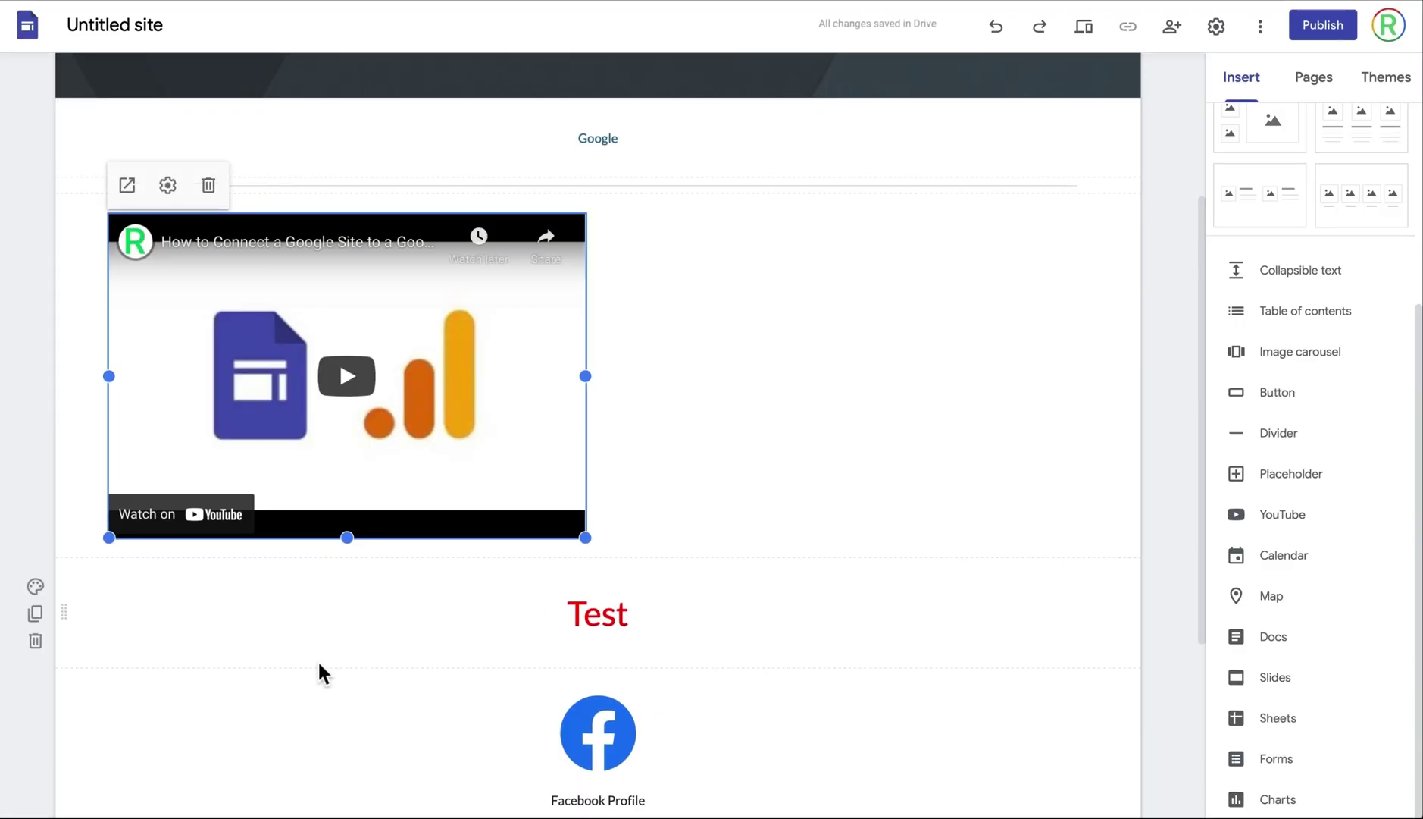
- Centre the video embed, reduce its height slightly, and preview the page
{"action": "left_click_drag", "start_coordinate": [375, 432], "coordinate": [670, 434]}
{"action": "left_click_drag", "start_coordinate": [595, 539], "coordinate": [599, 487]}
{"action": "left_click", "coordinate": [1014, 365]}
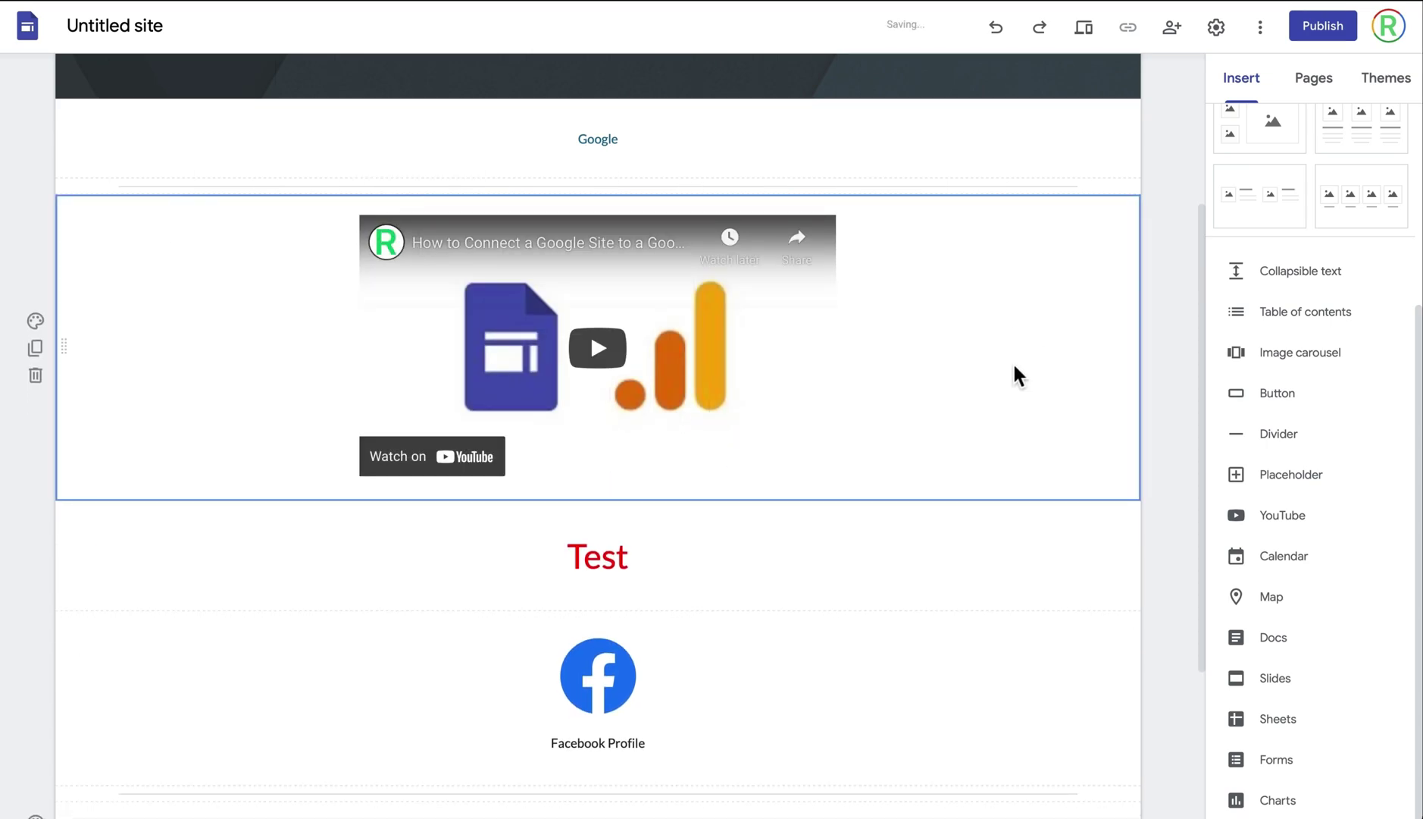
{"action": "left_click", "coordinate": [1084, 27]}
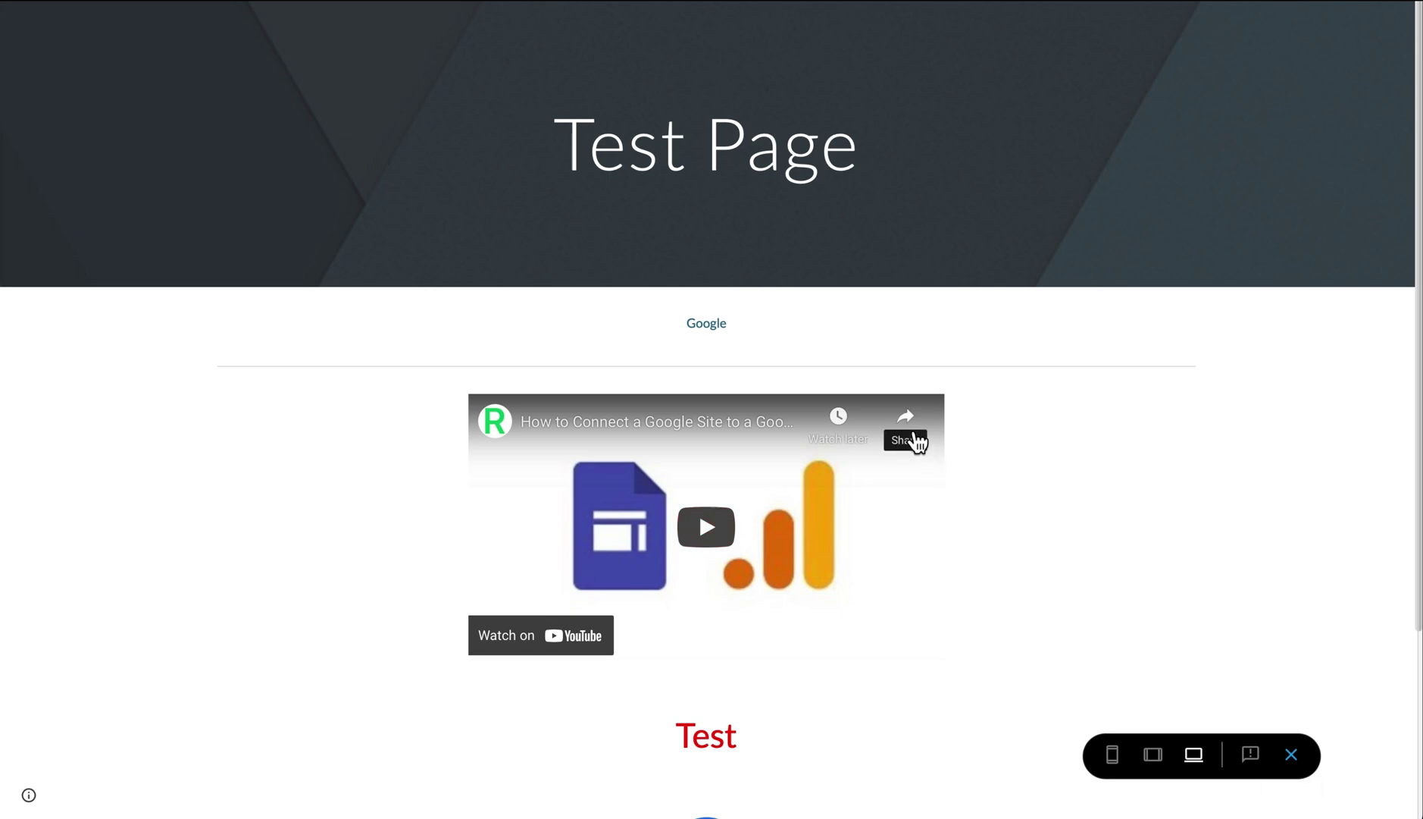
{"action": "key", "text": "Escape"}
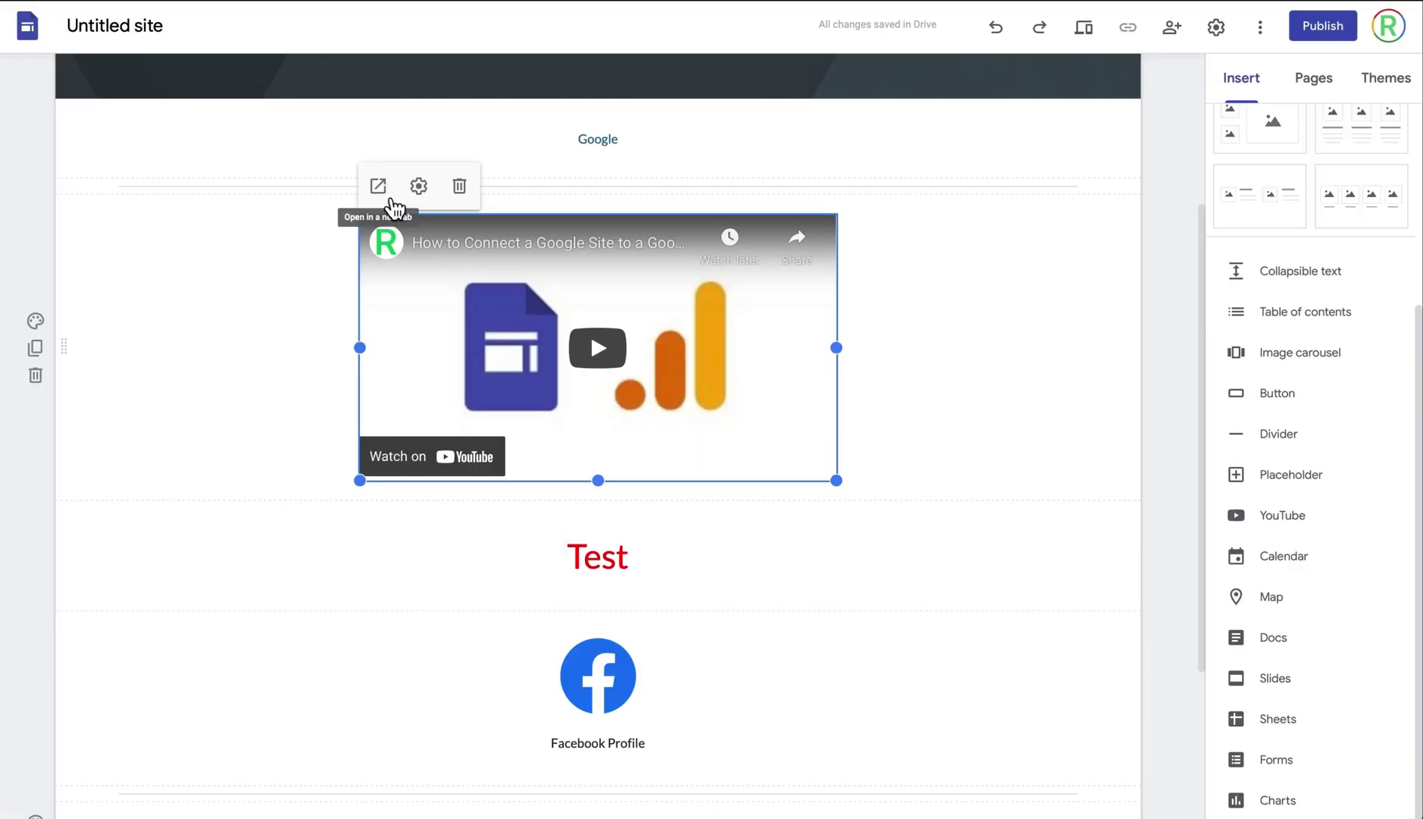
- Review the video settings, keeping Normal (fade progress bar) controls and a Red progress bar
{"action": "left_click", "coordinate": [419, 189]}
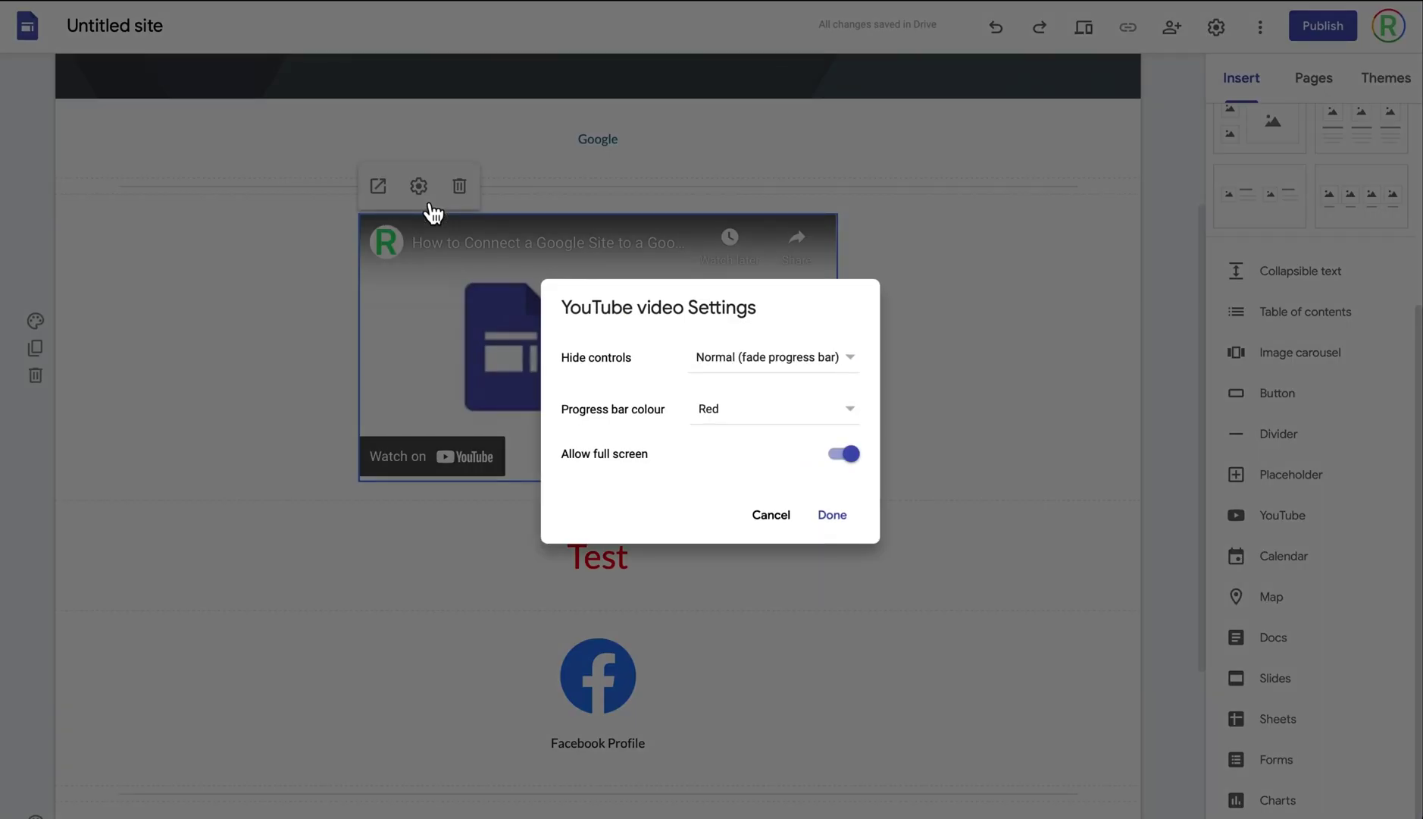
{"action": "left_click", "coordinate": [798, 375]}
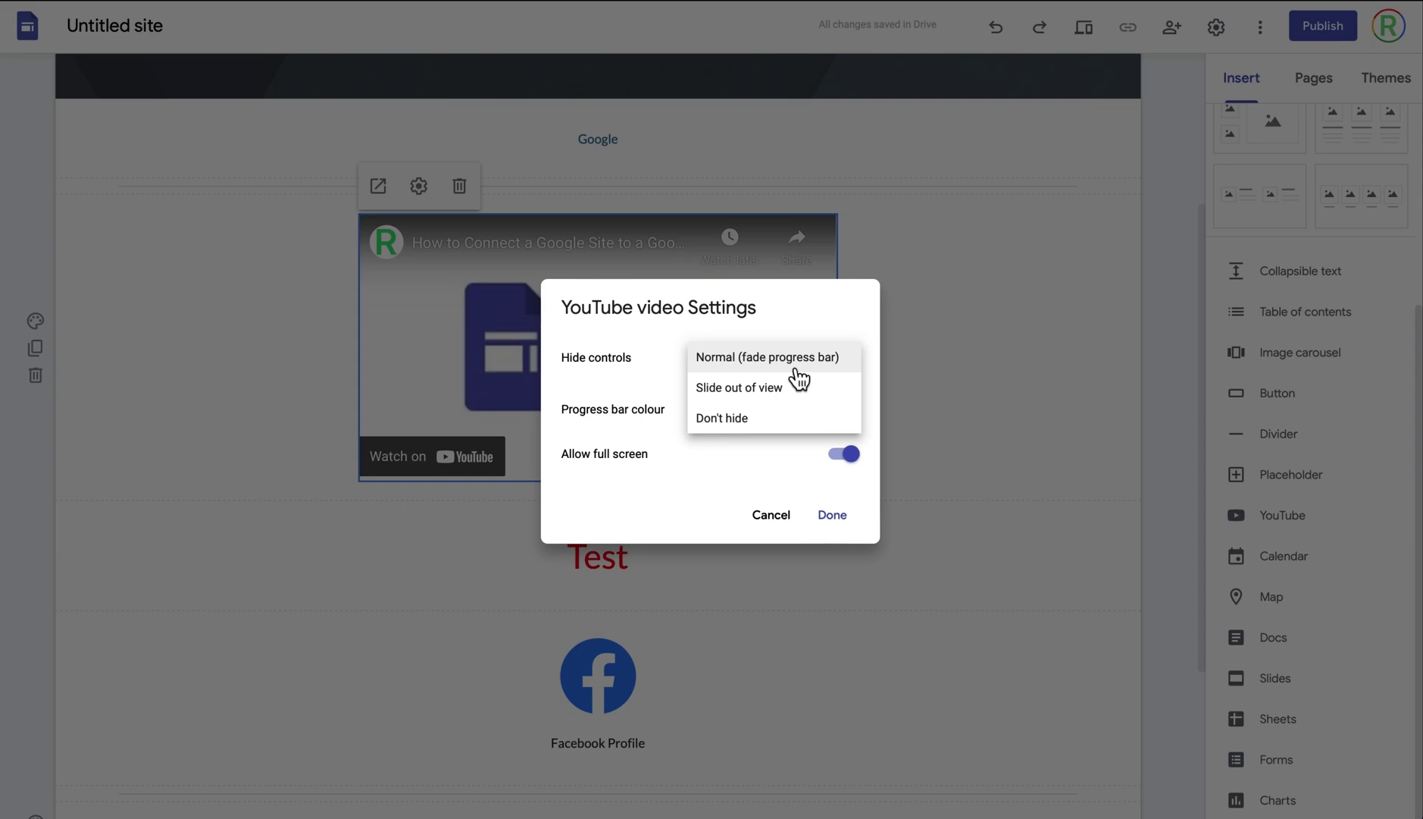
{"action": "left_click", "coordinate": [796, 369]}
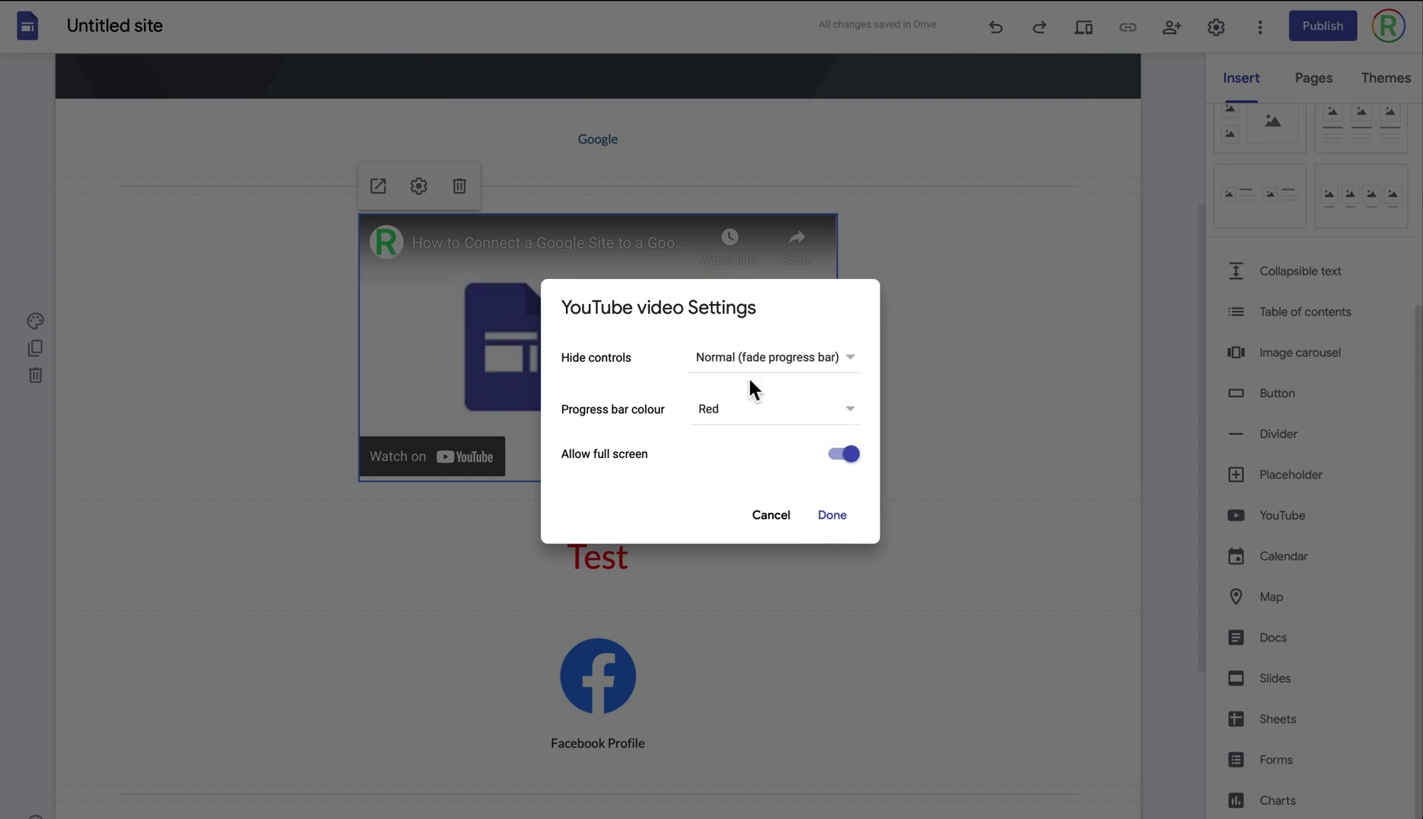
{"action": "left_click", "coordinate": [748, 417]}
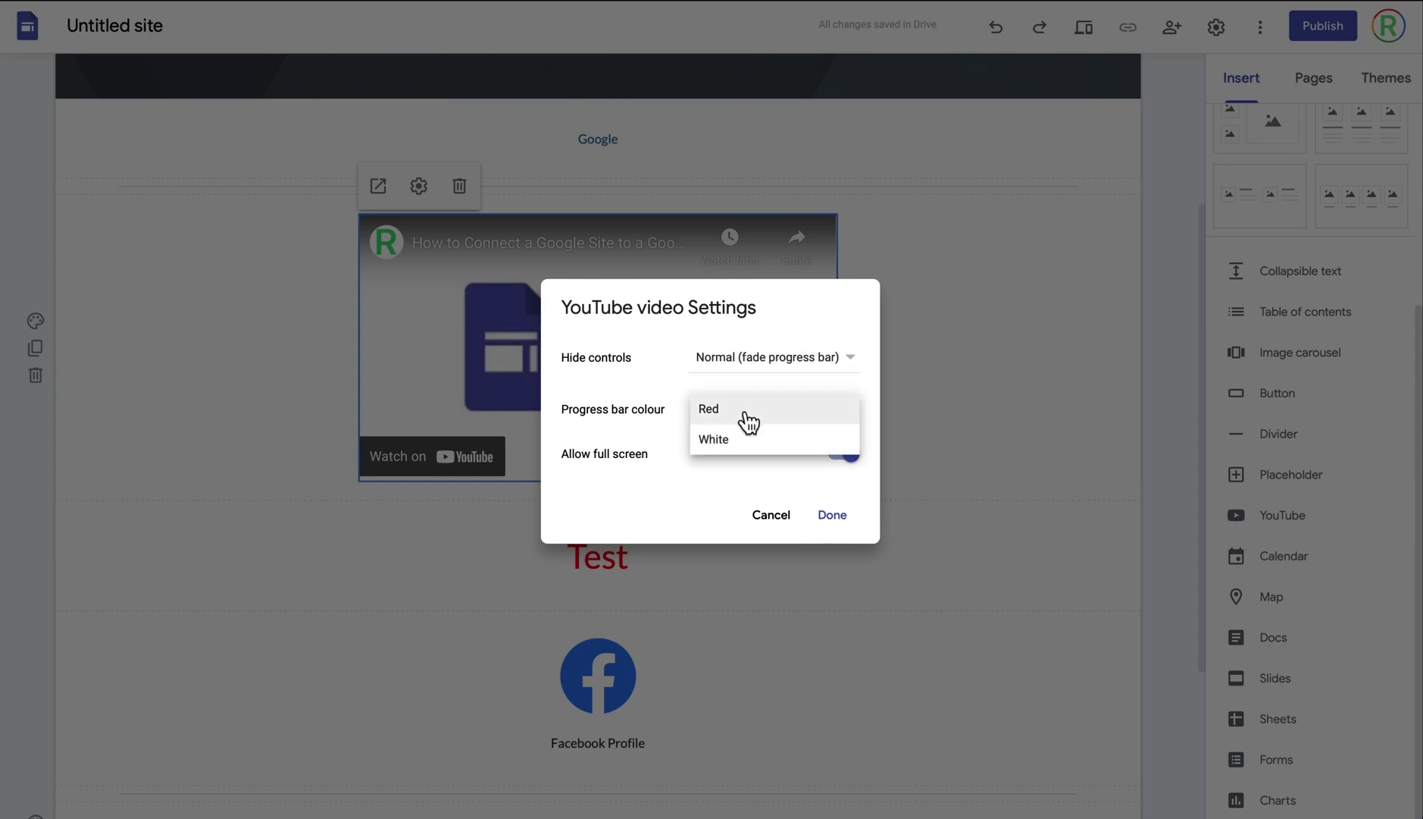
{"action": "left_click", "coordinate": [749, 421]}
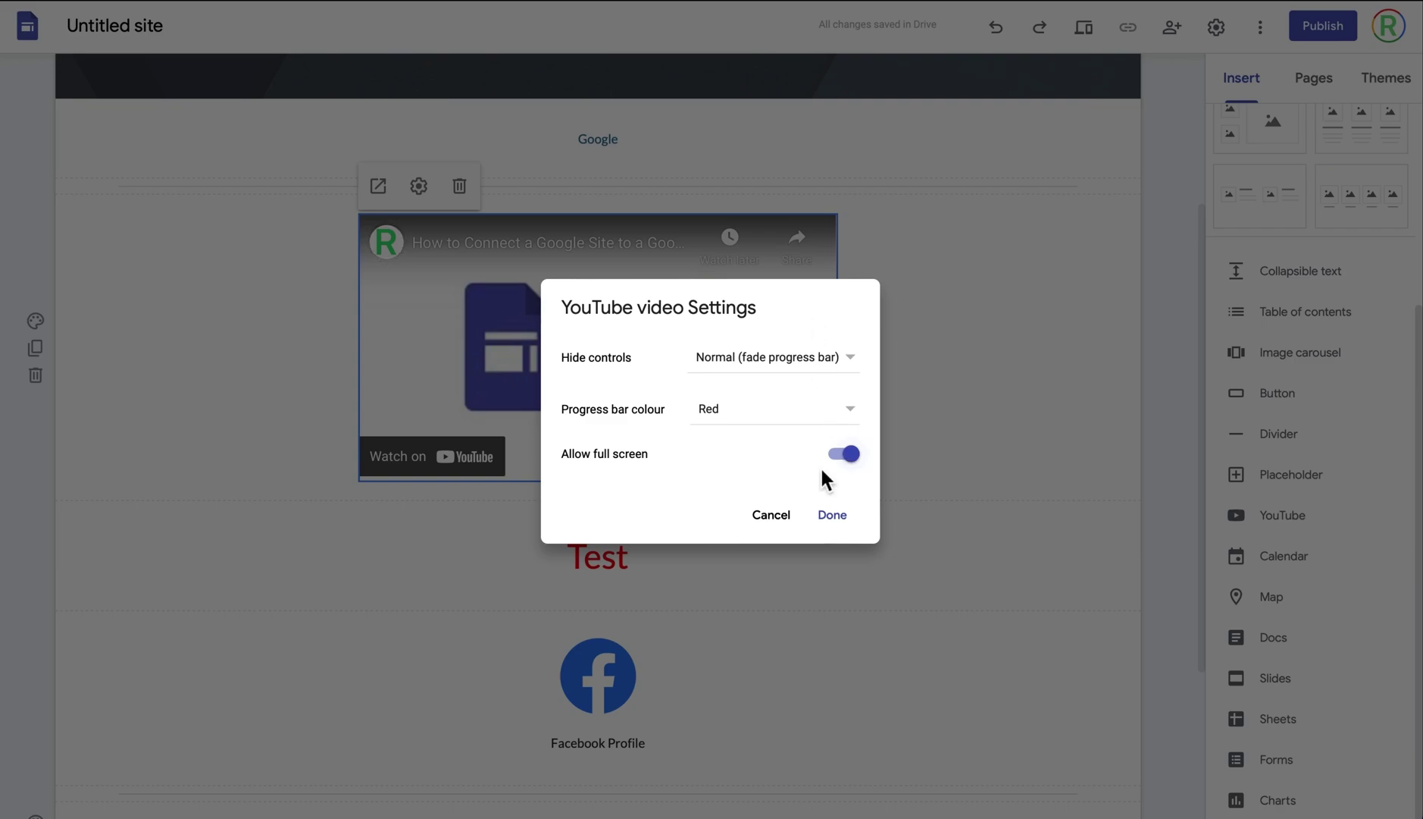
{"action": "left_click", "coordinate": [770, 519]}
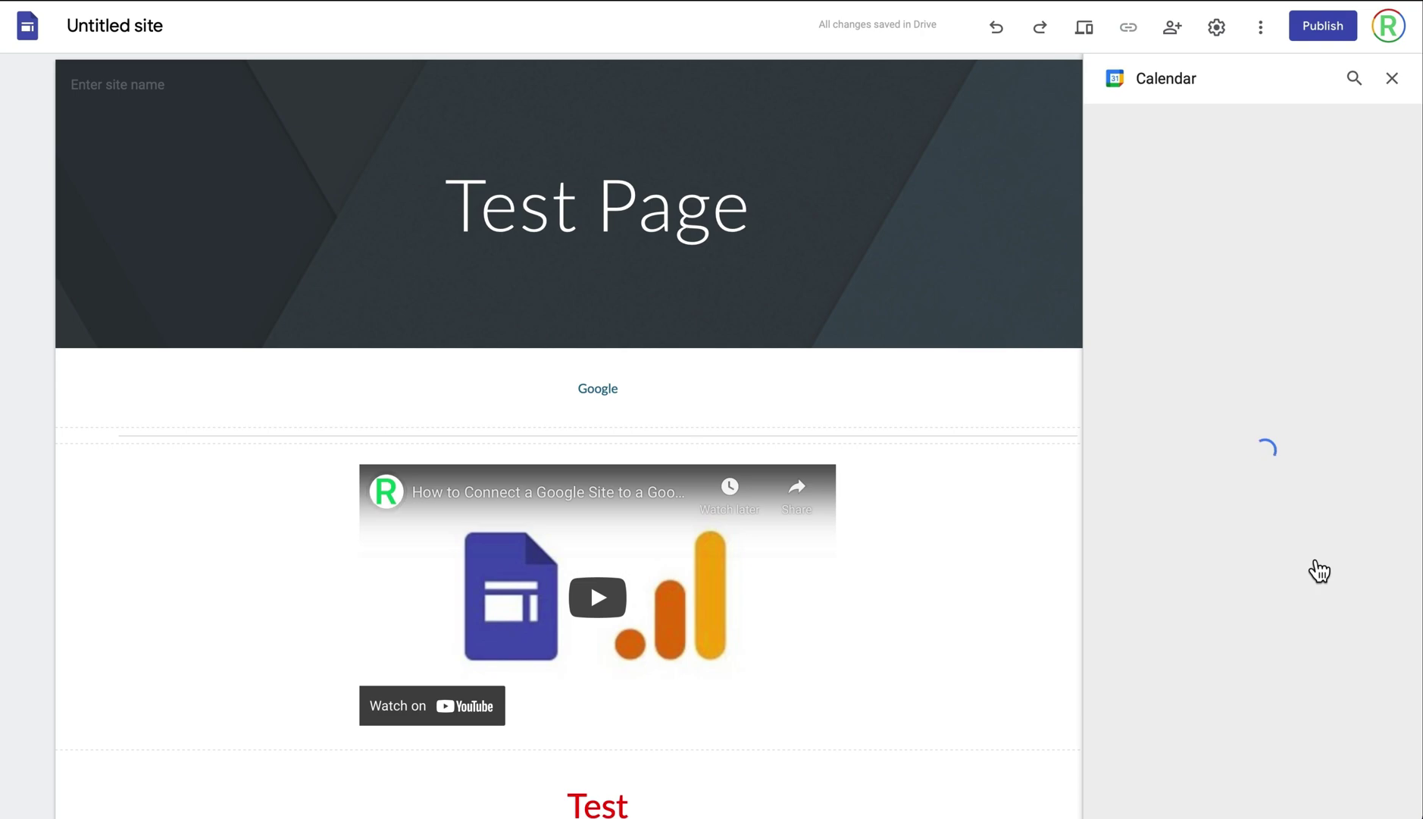
- Embed the Google Calendar agenda and centre it below the video
{"action": "left_click", "coordinate": [1219, 175]}
{"action": "left_click", "coordinate": [1378, 805]}
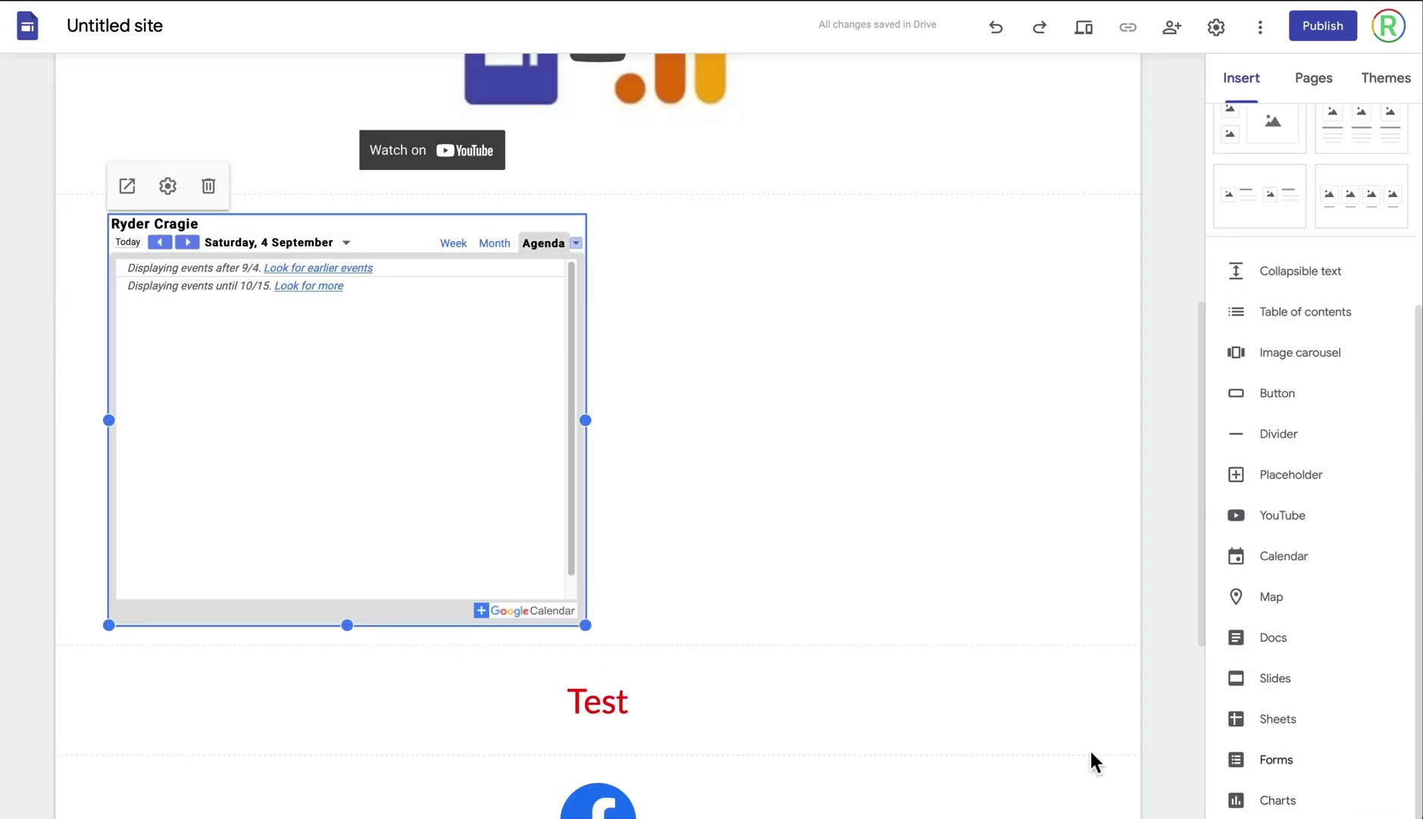
{"action": "left_click_drag", "start_coordinate": [509, 448], "coordinate": [658, 448]}
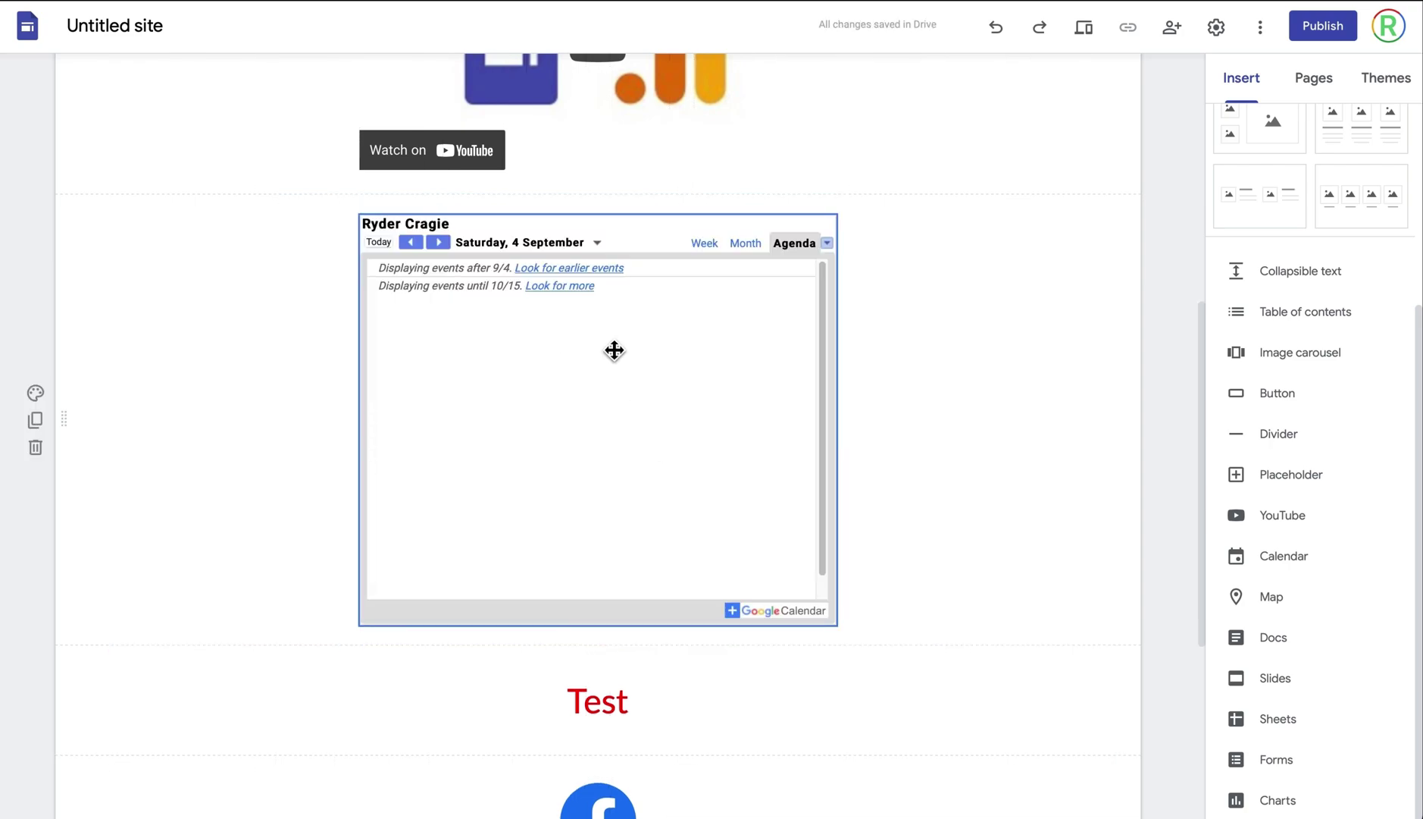
{"action": "scroll", "coordinate": [614, 350], "scroll_direction": "up", "scroll_amount": 8}
{"action": "left_click", "coordinate": [1304, 606]}
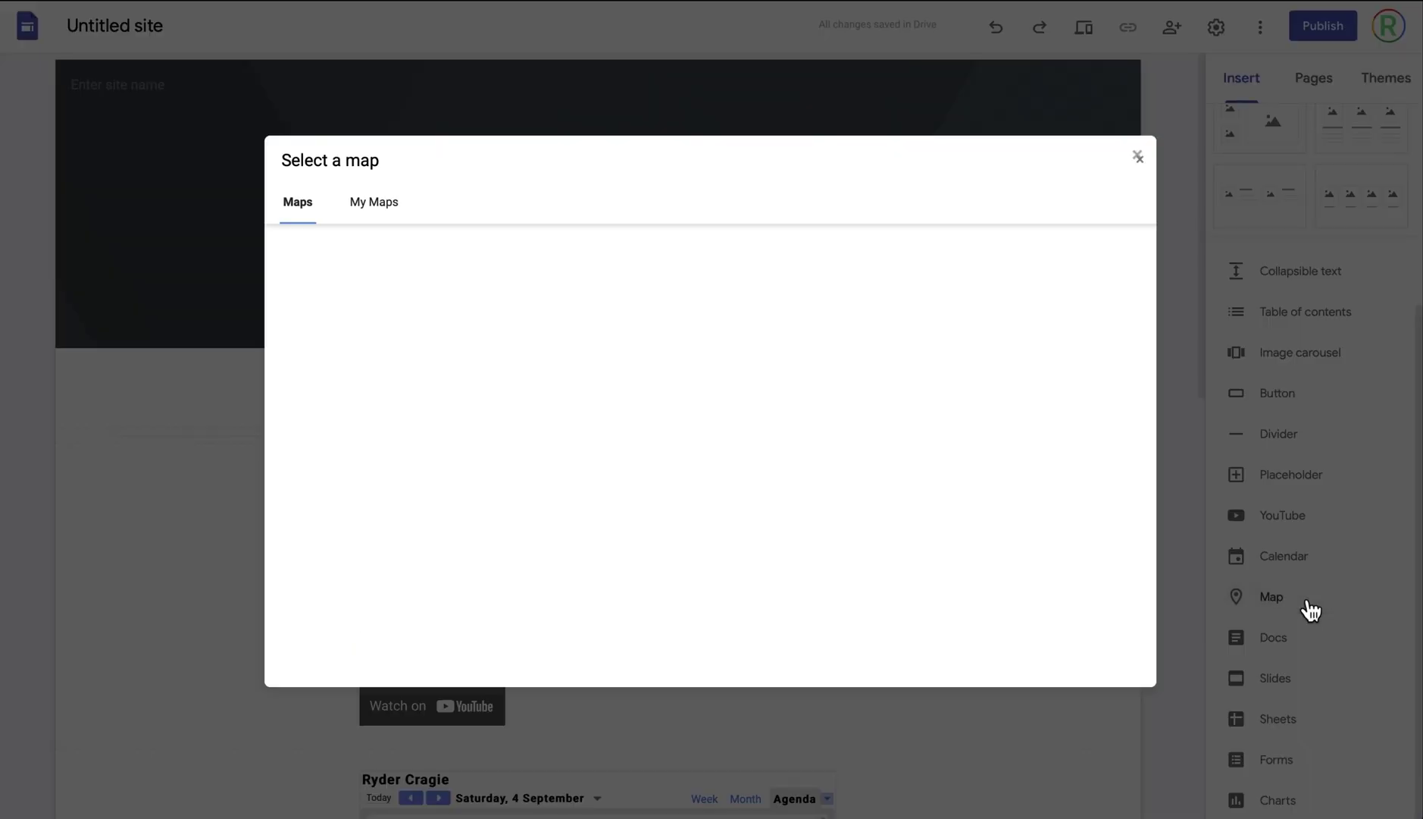
- Embed a satellite map of the UK between the video and the calendar
{"action": "left_click", "coordinate": [394, 256]}
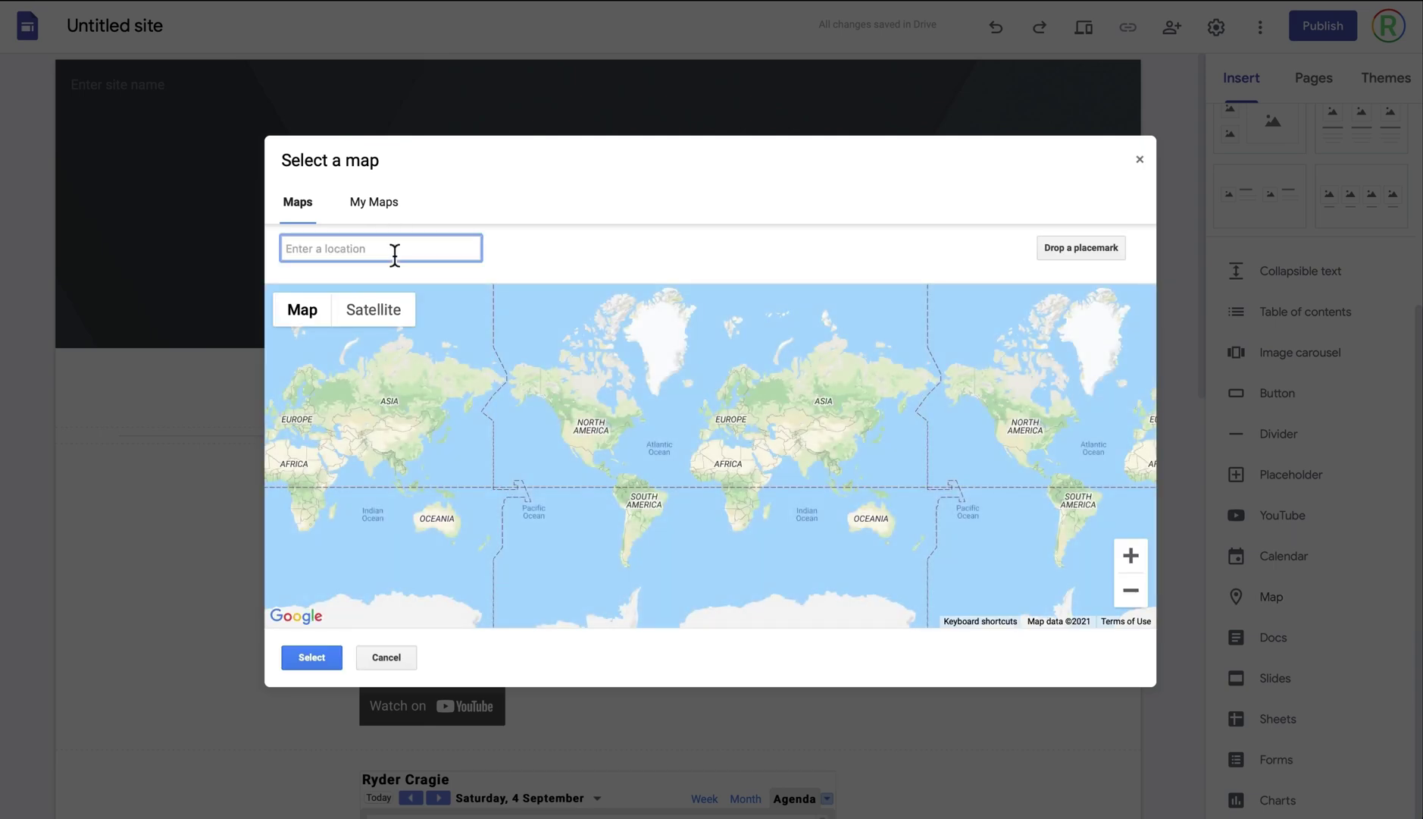
{"action": "type", "text": "UK"}
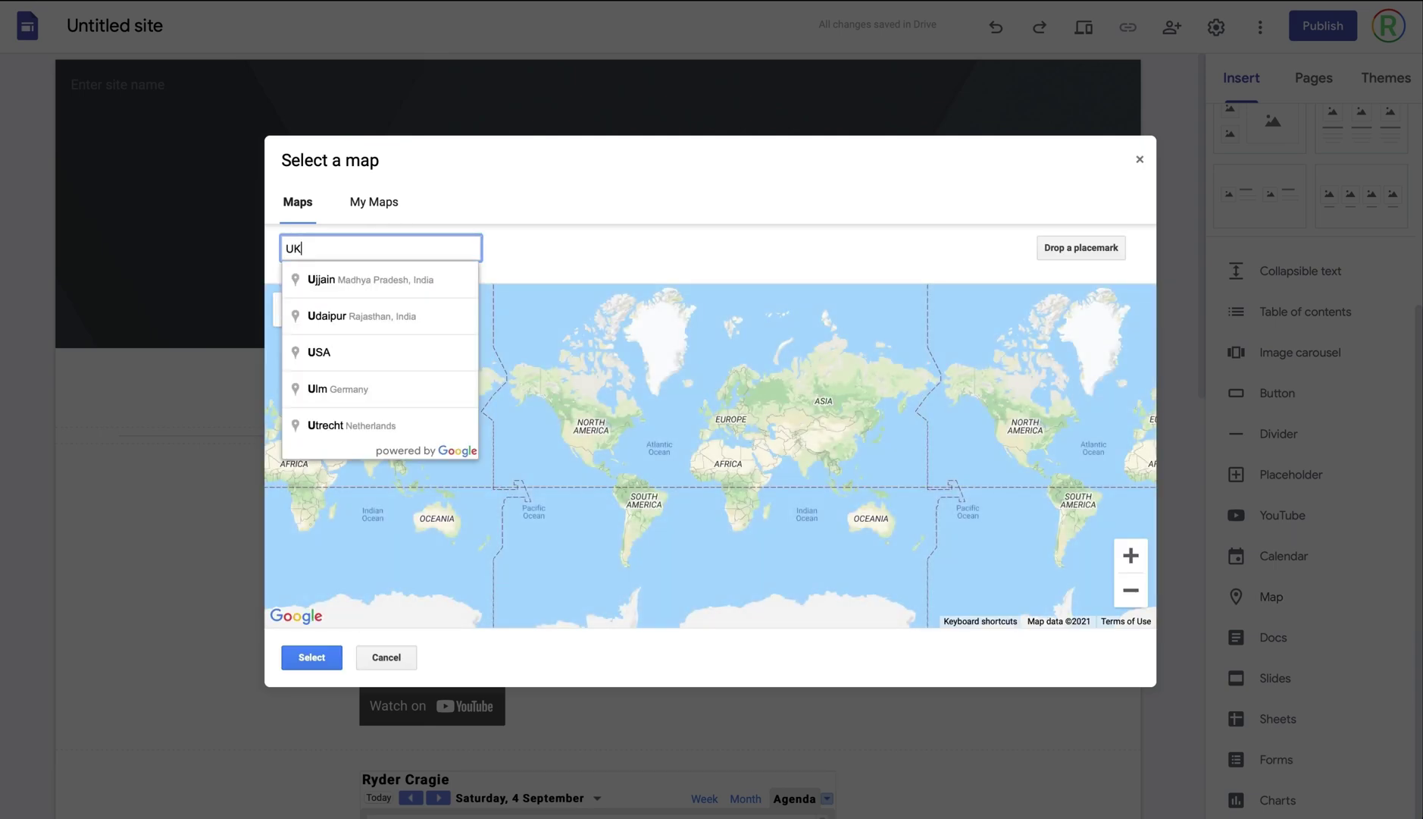
{"action": "left_click", "coordinate": [377, 281]}
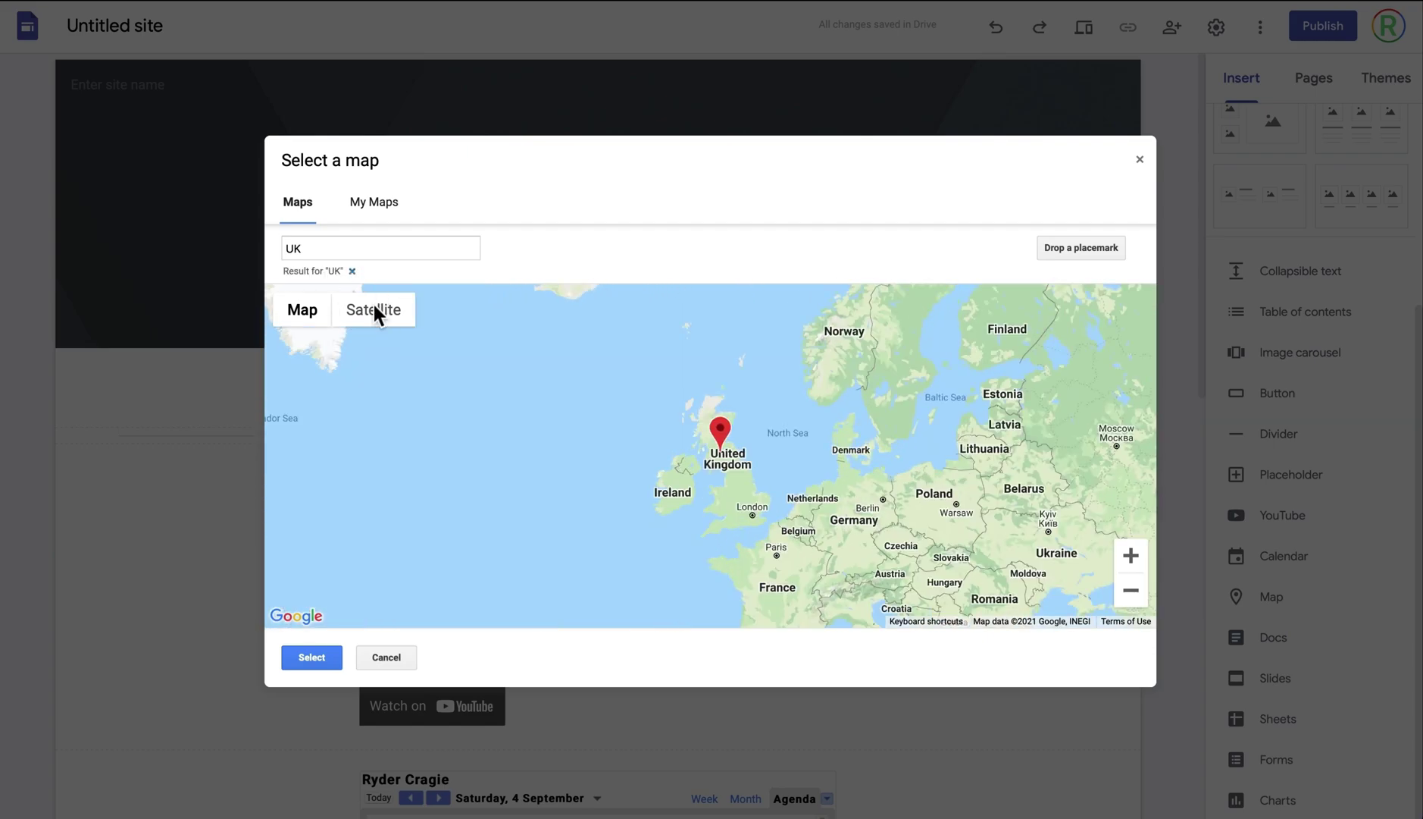
{"action": "left_click", "coordinate": [374, 310]}
{"action": "left_click", "coordinate": [314, 658]}
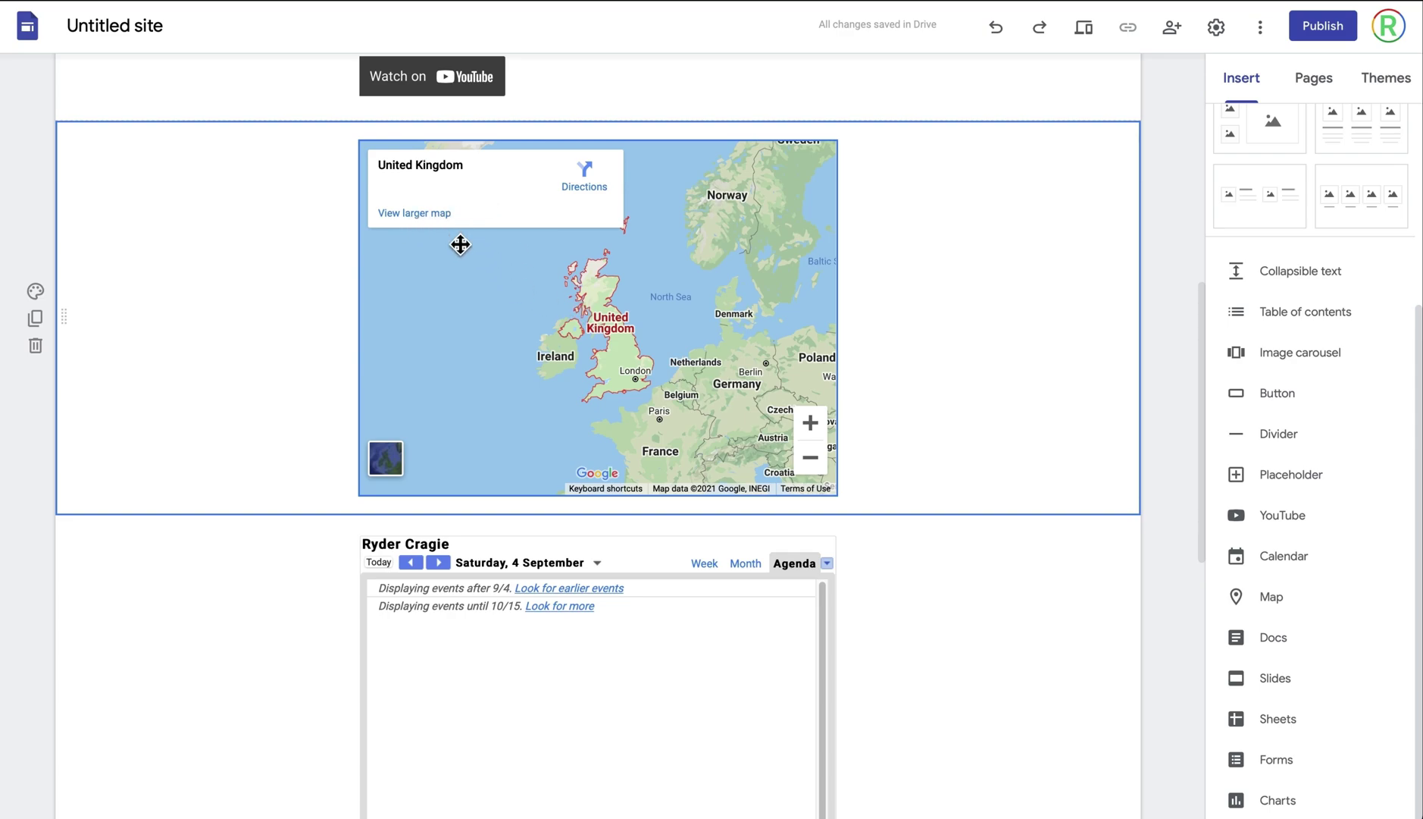
{"action": "scroll", "coordinate": [890, 227], "scroll_direction": "up", "scroll_amount": 8}
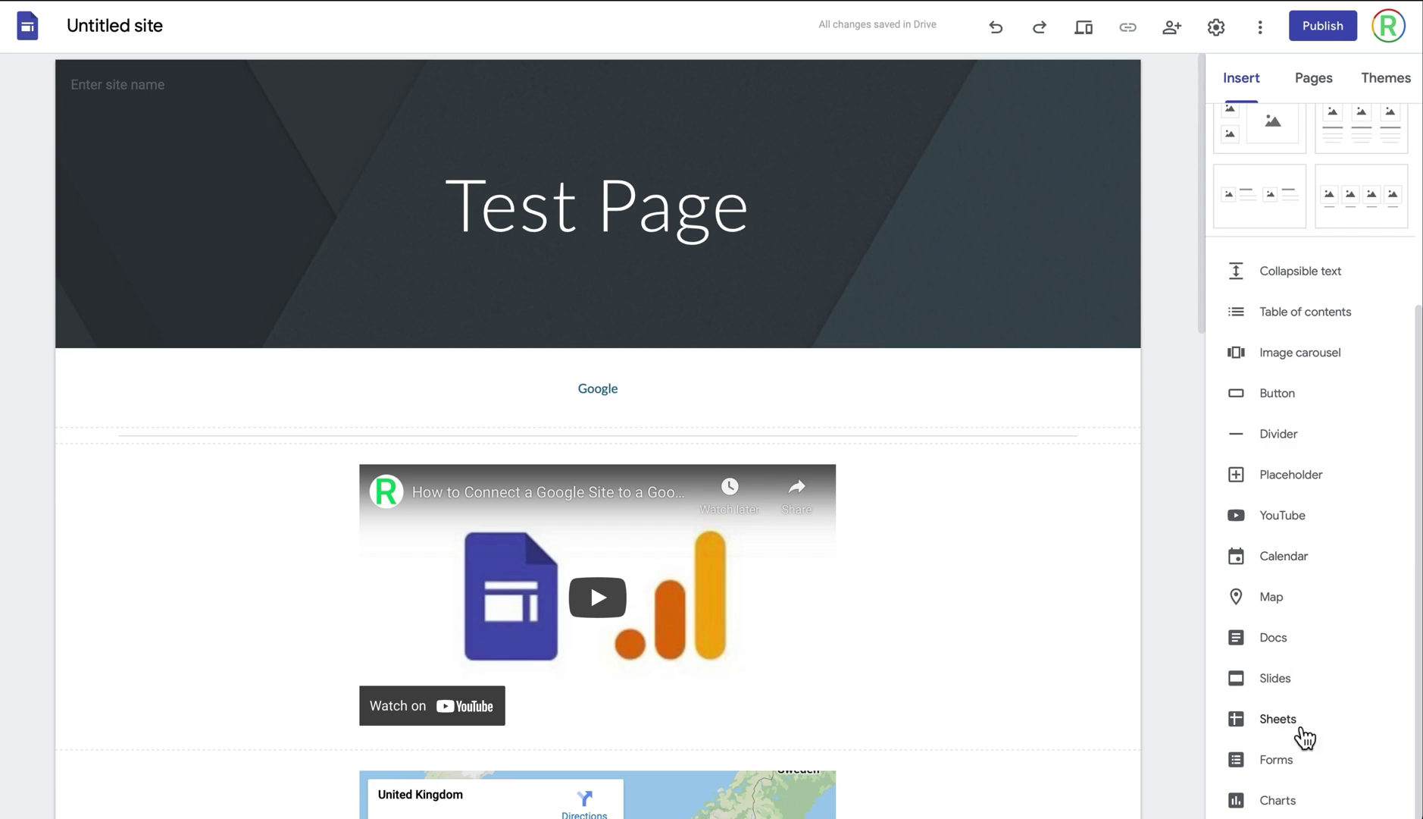
- Embed a recent Google Doc and drag it to a new position on the page
{"action": "left_click", "coordinate": [1307, 650]}
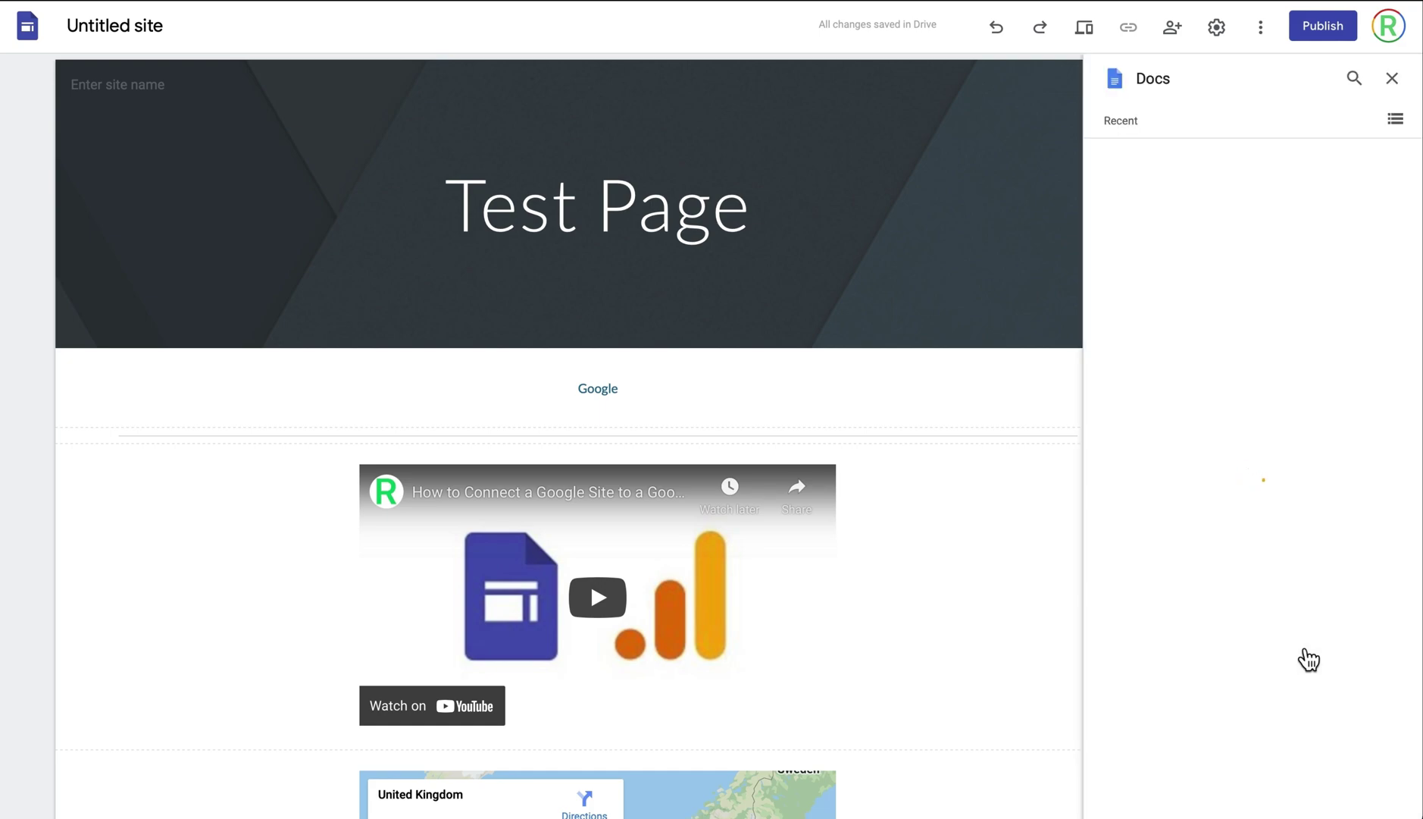
{"action": "scroll", "coordinate": [1309, 658], "scroll_direction": "down", "scroll_amount": 10}
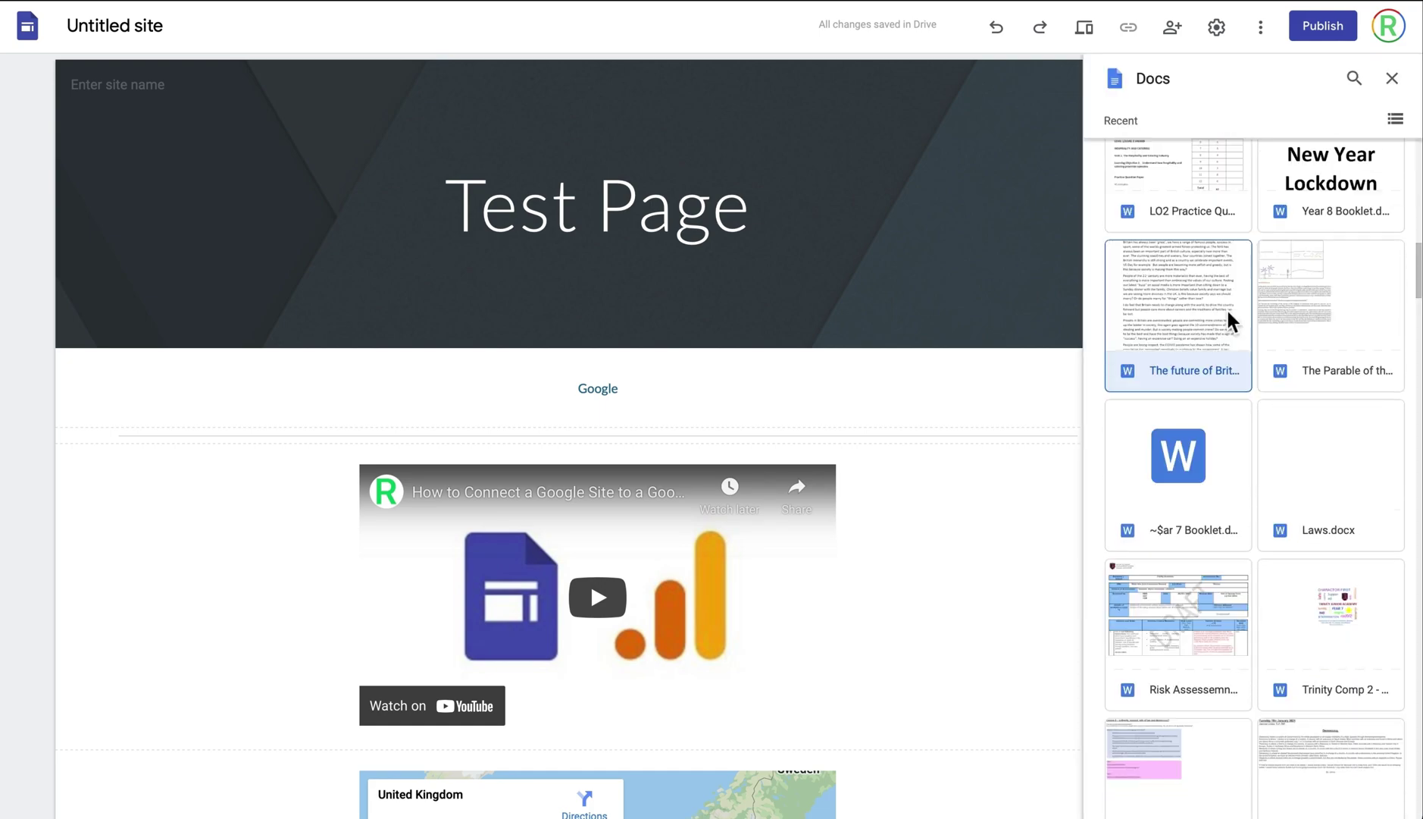
{"action": "left_click", "coordinate": [1232, 317]}
{"action": "left_click", "coordinate": [1375, 809]}
{"action": "left_click_drag", "start_coordinate": [524, 296], "coordinate": [667, 282]}
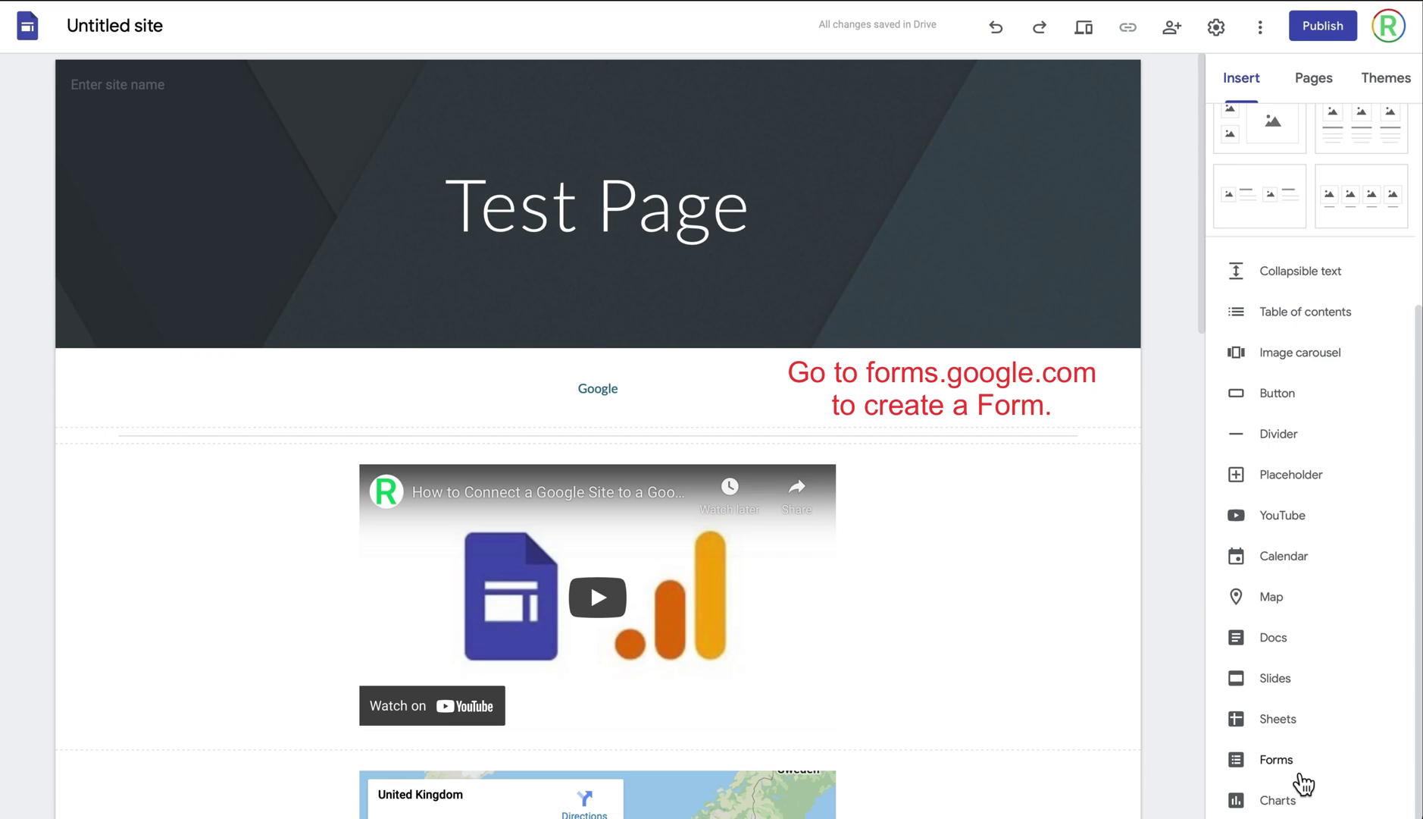
{"action": "left_click", "coordinate": [1302, 774]}
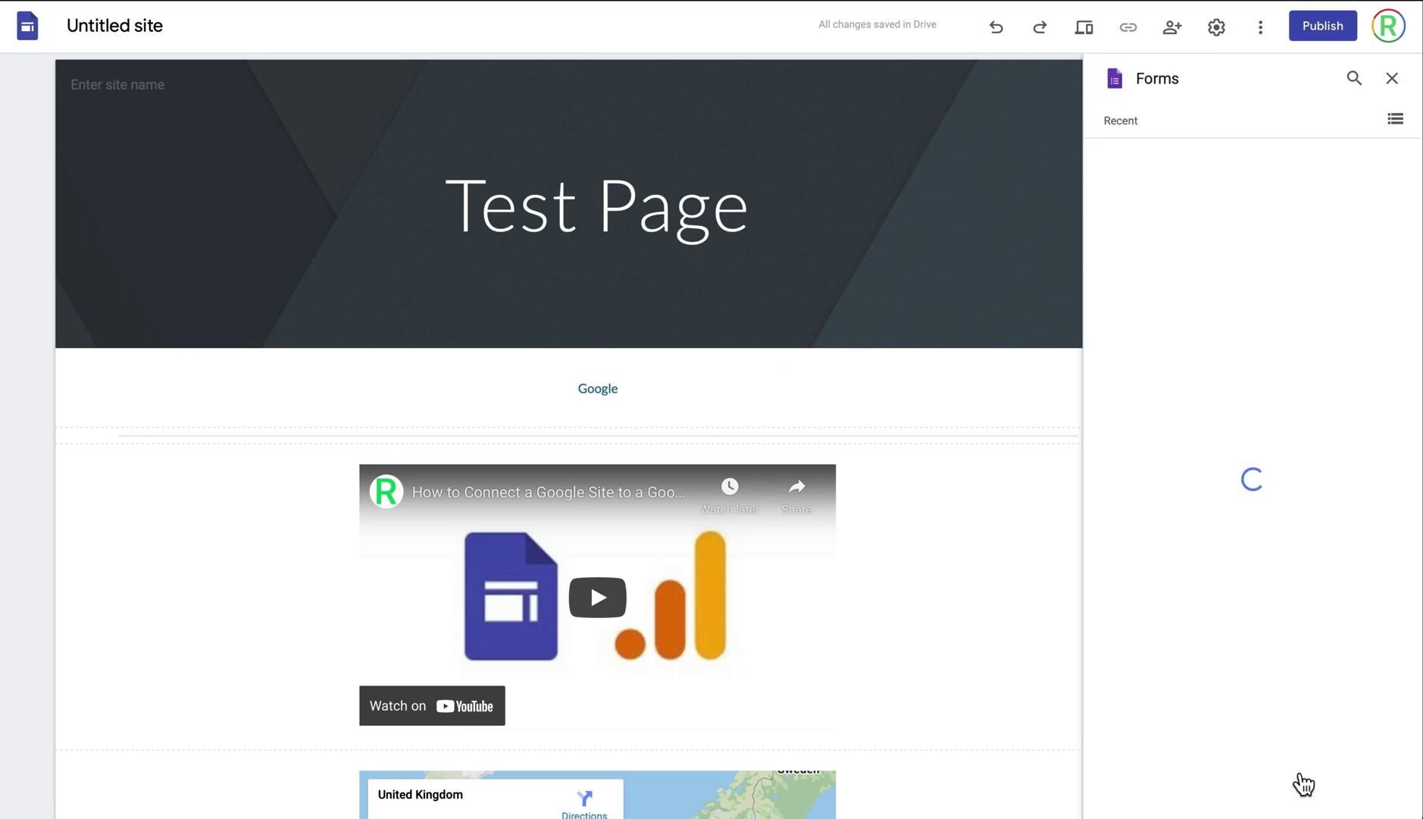
- Insert the website feedback form and centre it below the YouTube video
{"action": "scroll", "coordinate": [1303, 783], "scroll_direction": "down", "scroll_amount": 1}
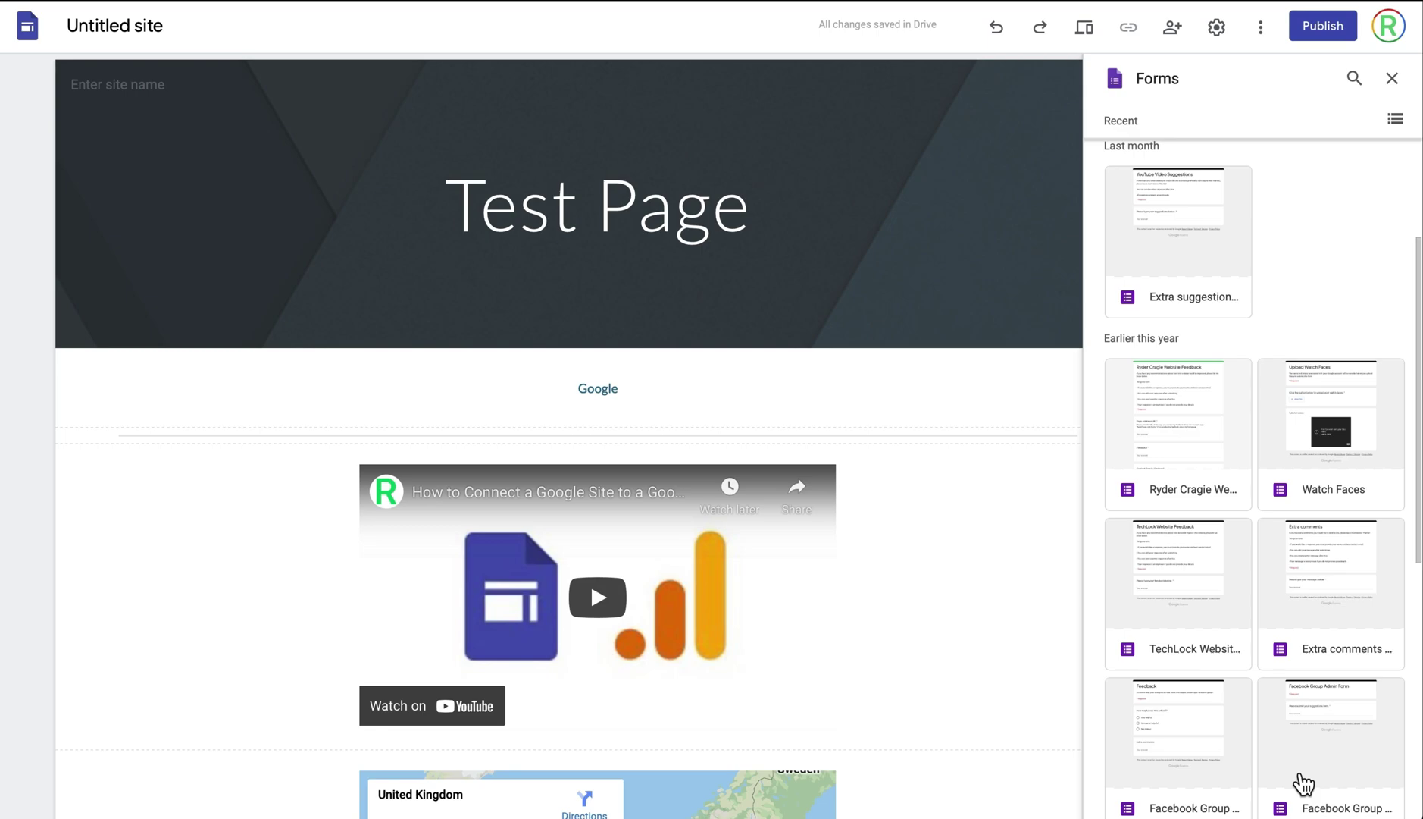
{"action": "left_click", "coordinate": [1211, 420]}
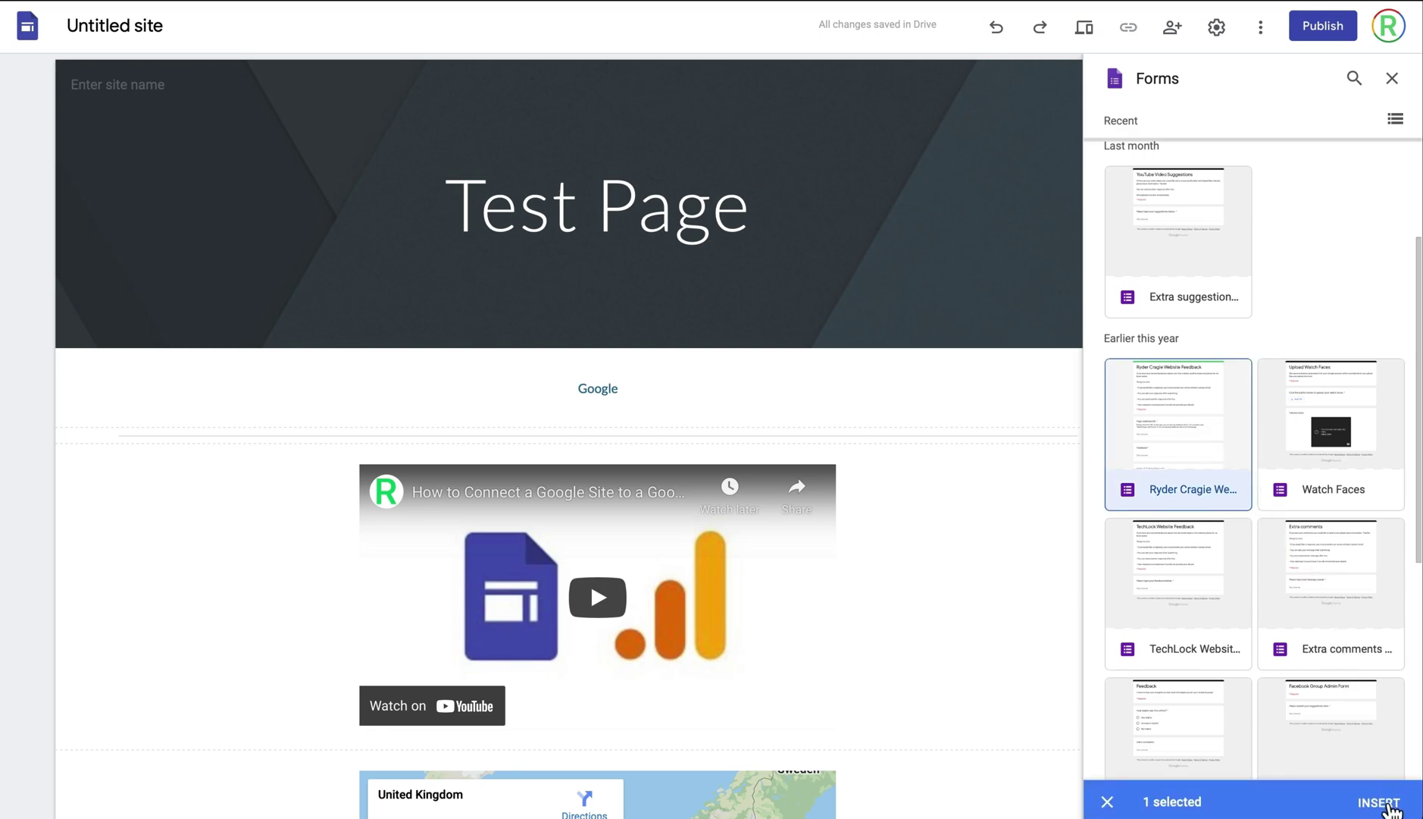
{"action": "left_click", "coordinate": [1381, 803]}
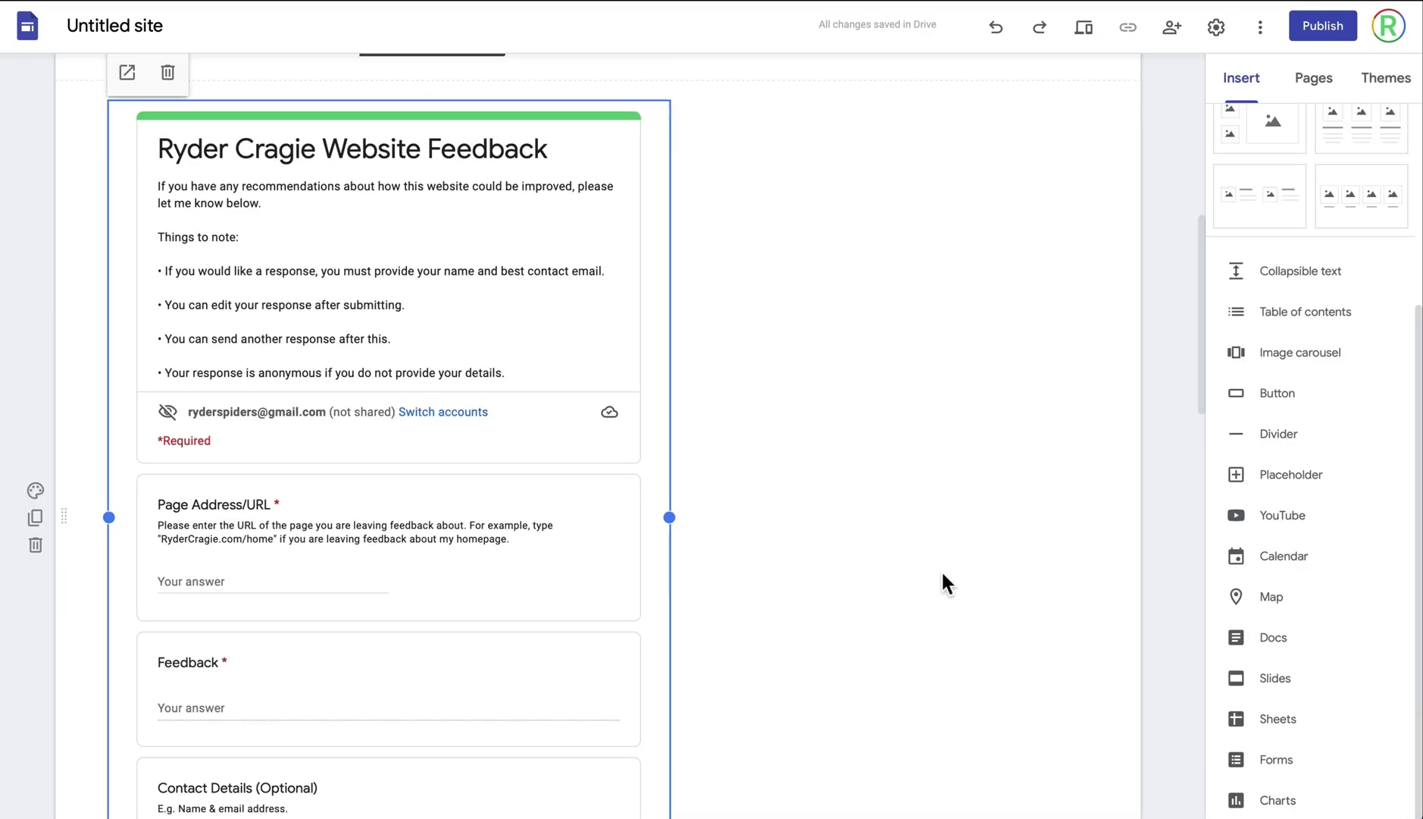
{"action": "left_click_drag", "start_coordinate": [544, 454], "coordinate": [585, 527]}
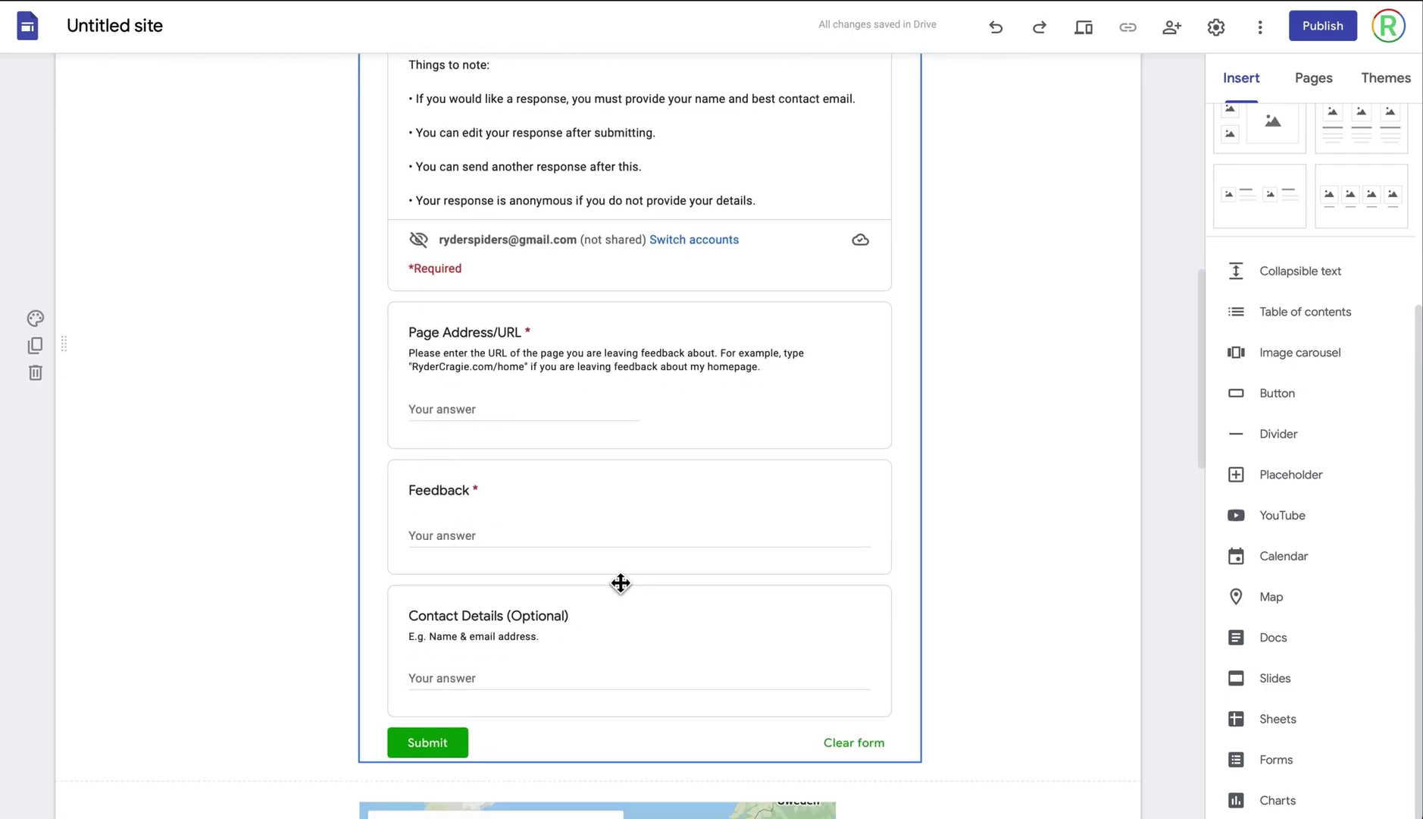
{"action": "scroll", "coordinate": [621, 582], "scroll_direction": "up", "scroll_amount": 15}
{"action": "left_click", "coordinate": [1309, 806]}
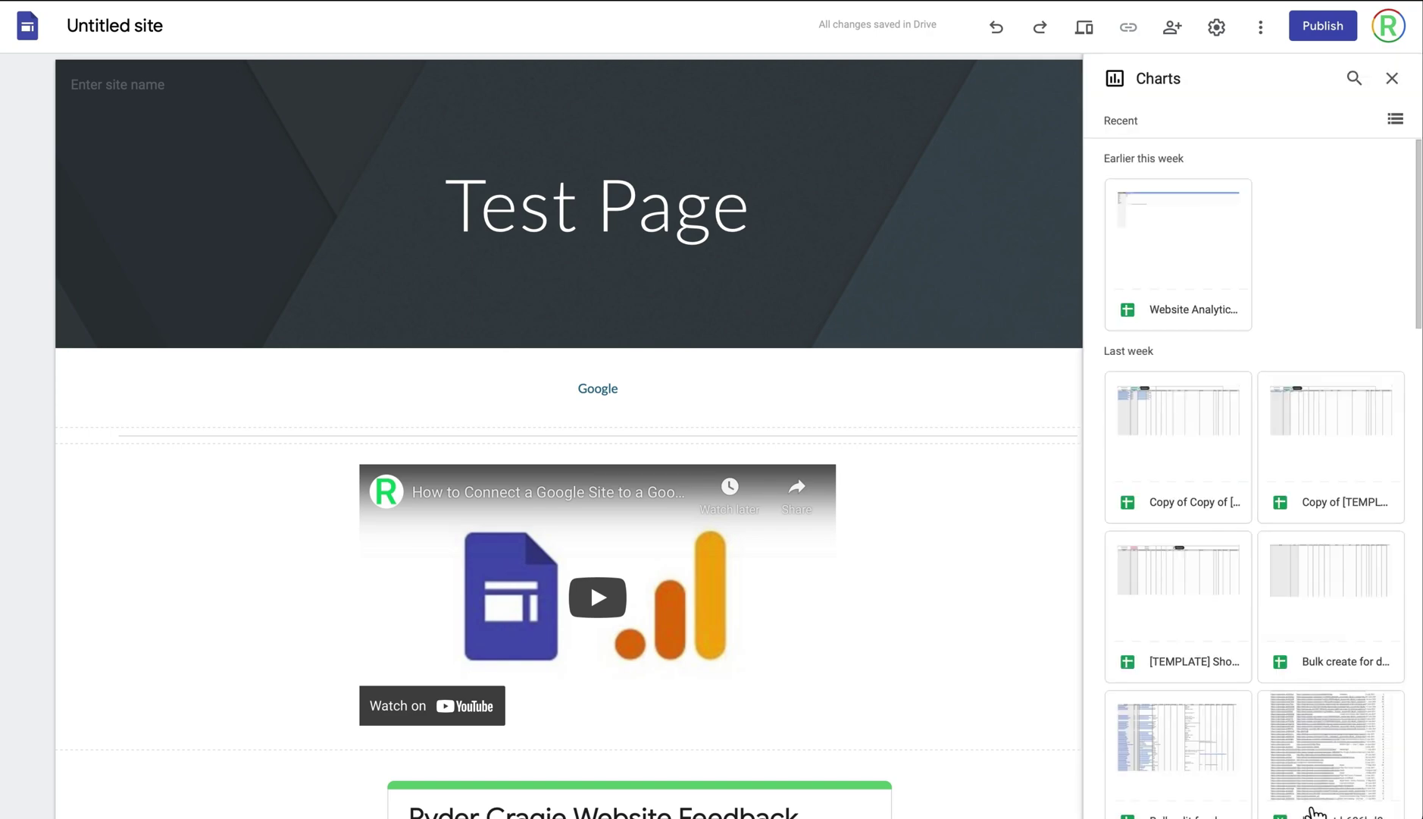
- Close the chart file picker and look at the video section's background options without changing them
{"action": "scroll", "coordinate": [1315, 811], "scroll_direction": "down", "scroll_amount": 10}
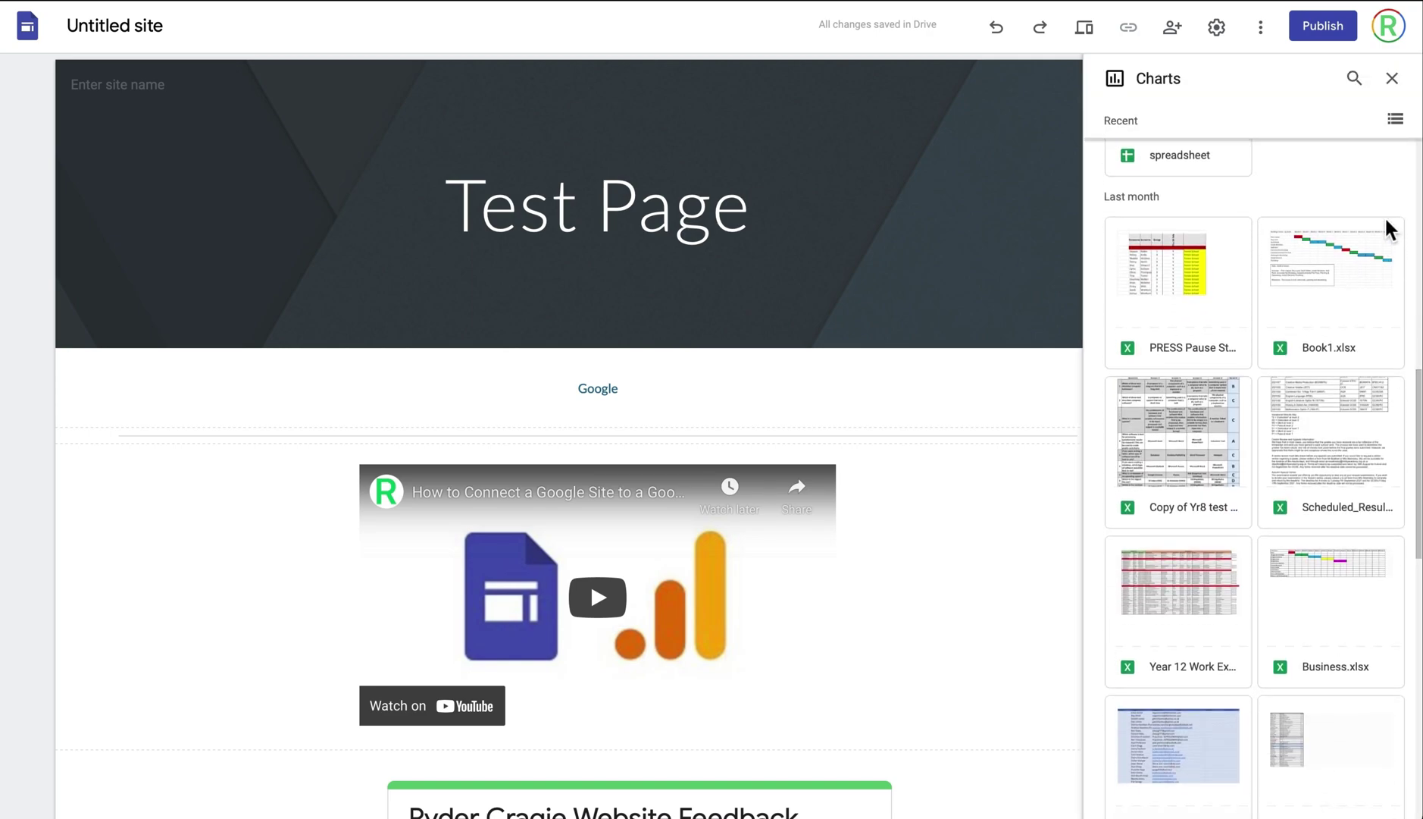
{"action": "left_click", "coordinate": [1392, 78]}
{"action": "scroll", "coordinate": [136, 621], "scroll_direction": "down", "scroll_amount": 5}
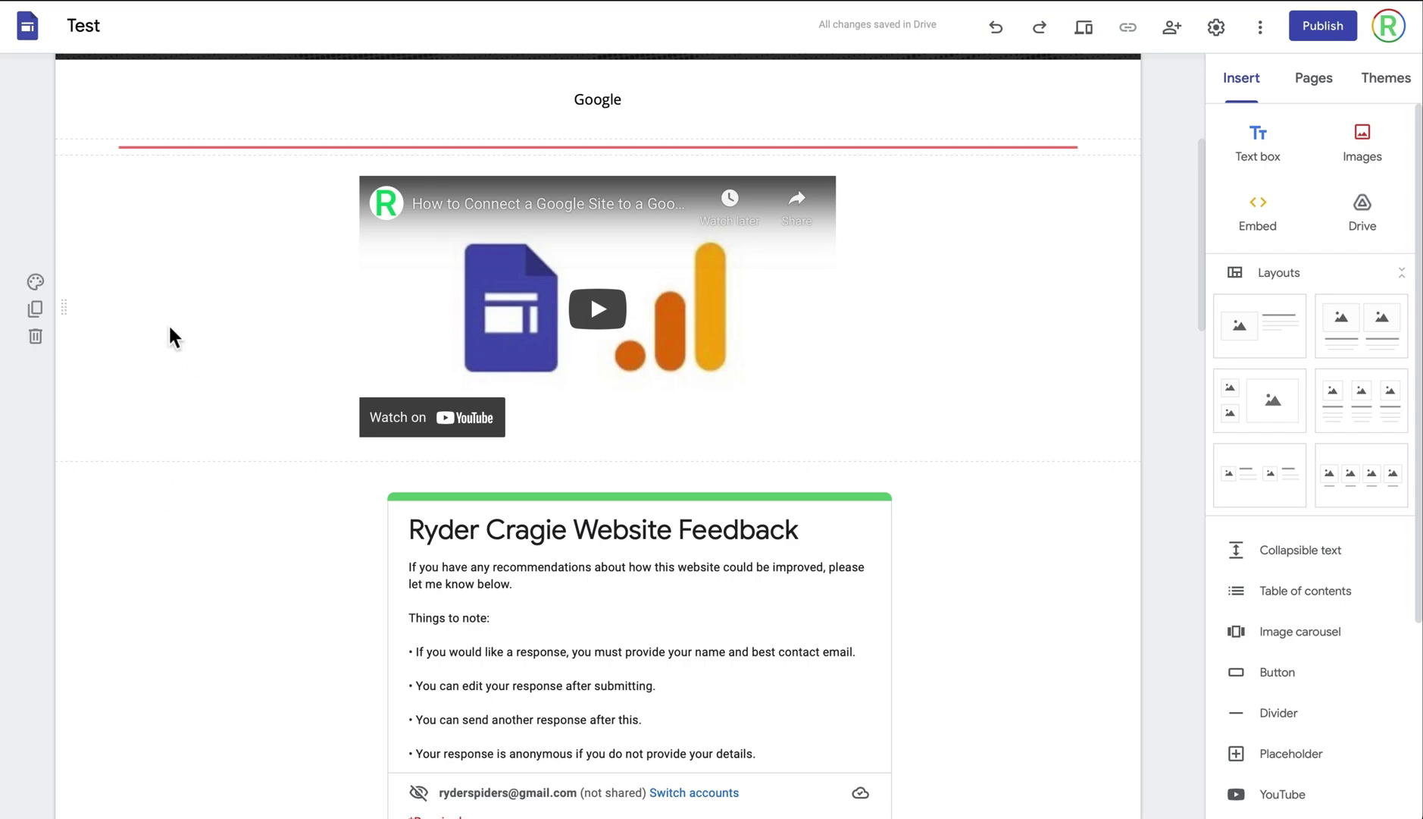
{"action": "left_click_drag", "start_coordinate": [68, 314], "coordinate": [38, 285]}
{"action": "left_click", "coordinate": [35, 280]}
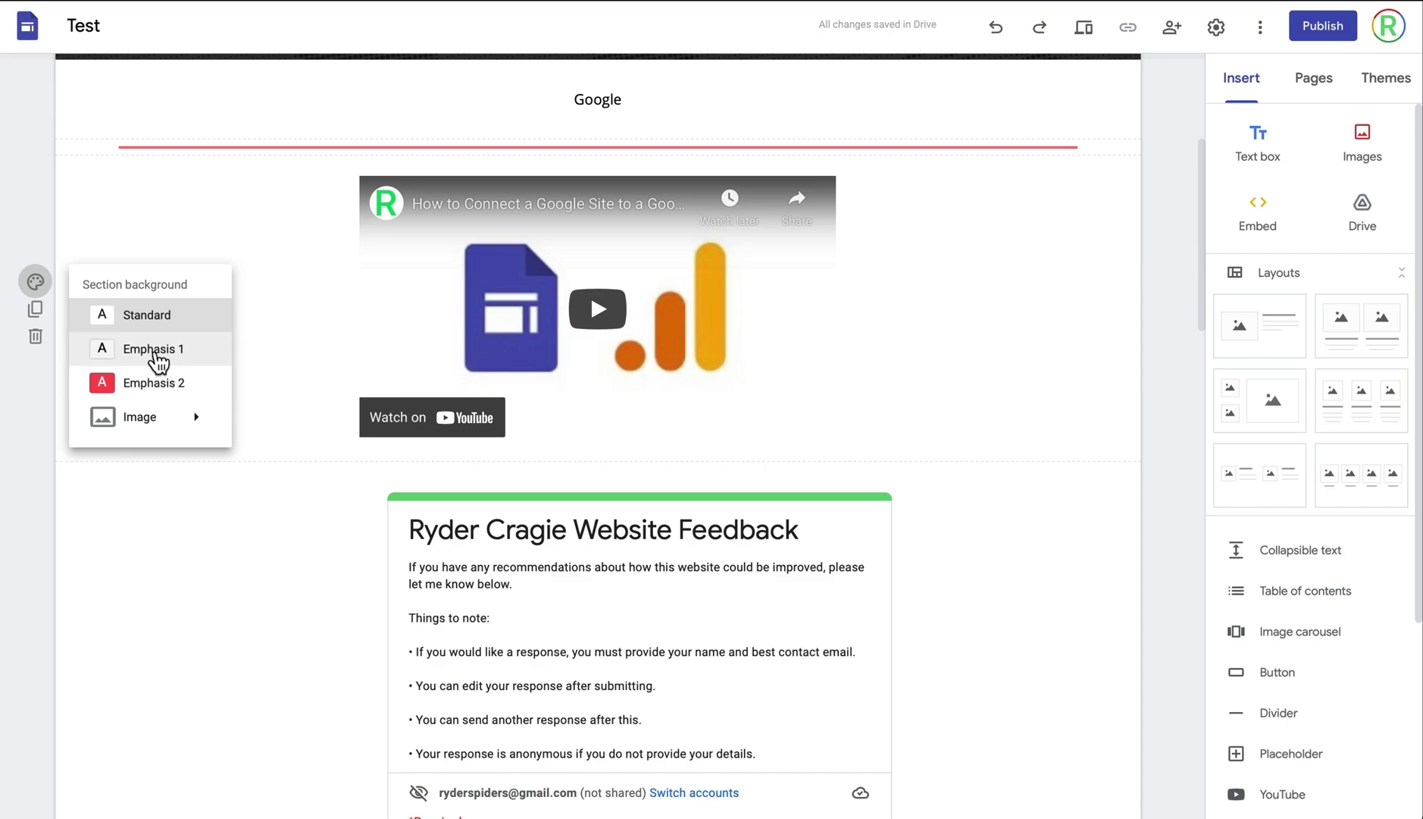
{"action": "mouse_move", "coordinate": [173, 417]}
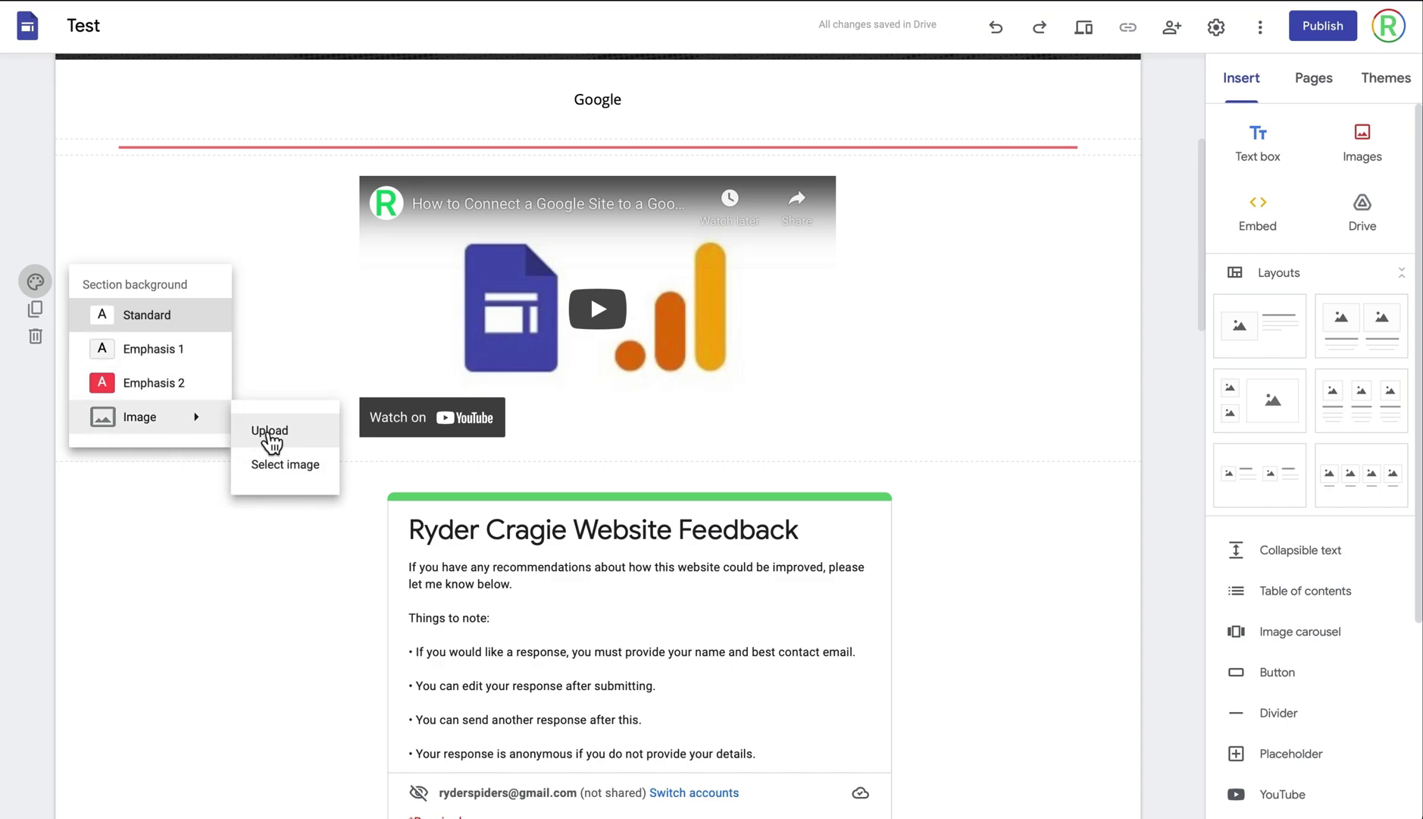
{"action": "left_click", "coordinate": [1055, 246]}
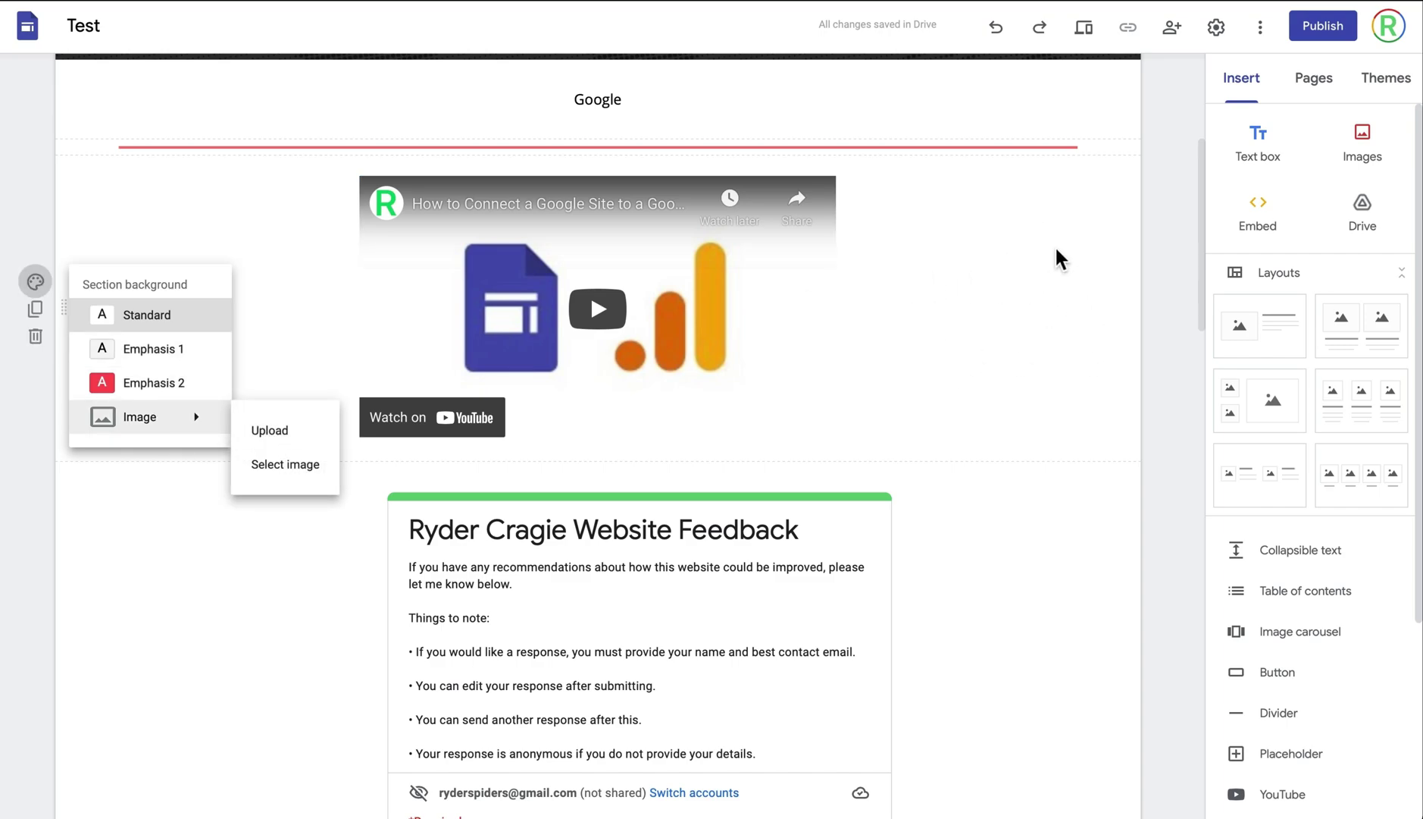
- Duplicate the video section, delete the copy, and show the site's pages list
{"action": "left_click", "coordinate": [35, 308]}
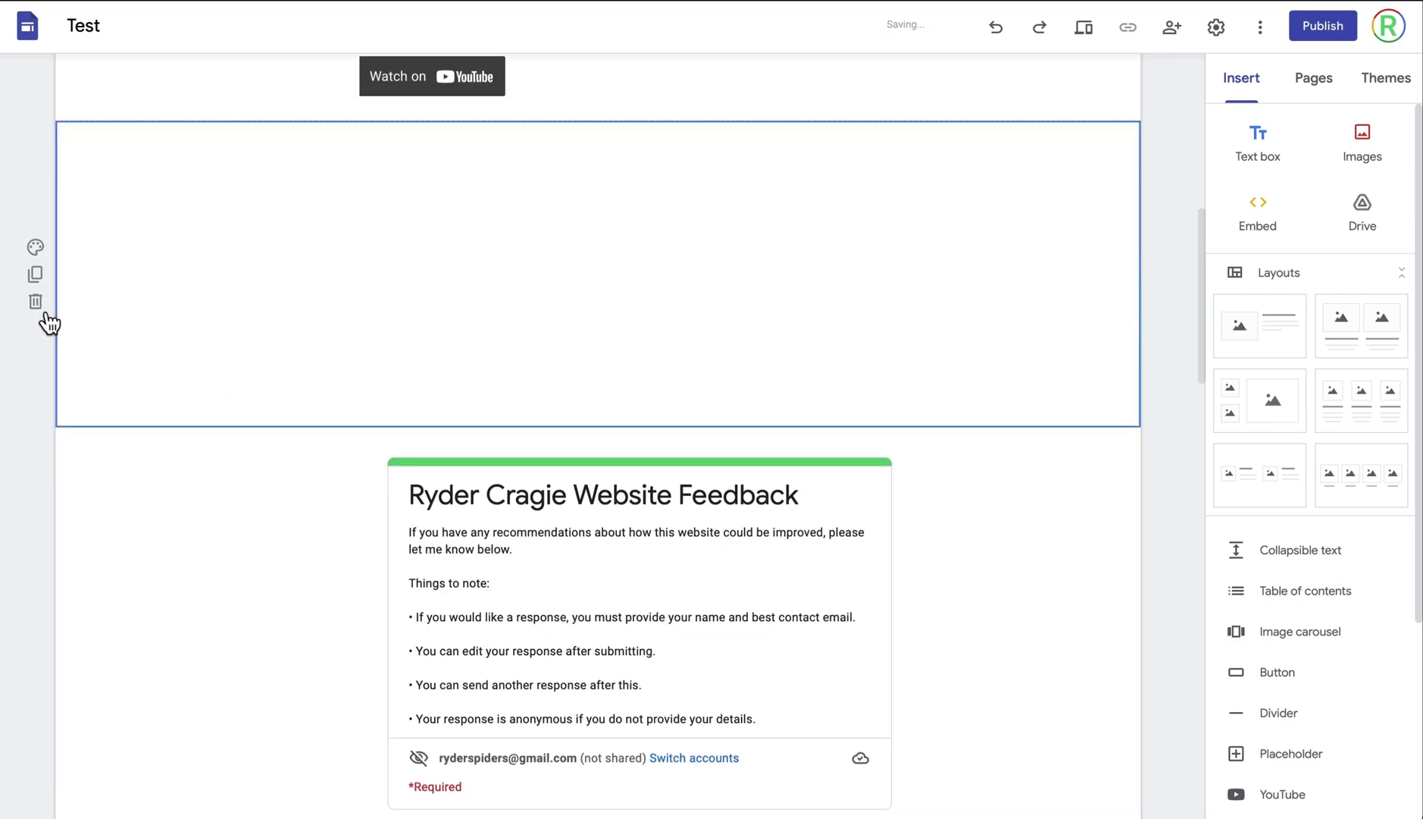
{"action": "scroll", "coordinate": [327, 181], "scroll_direction": "up", "scroll_amount": 3}
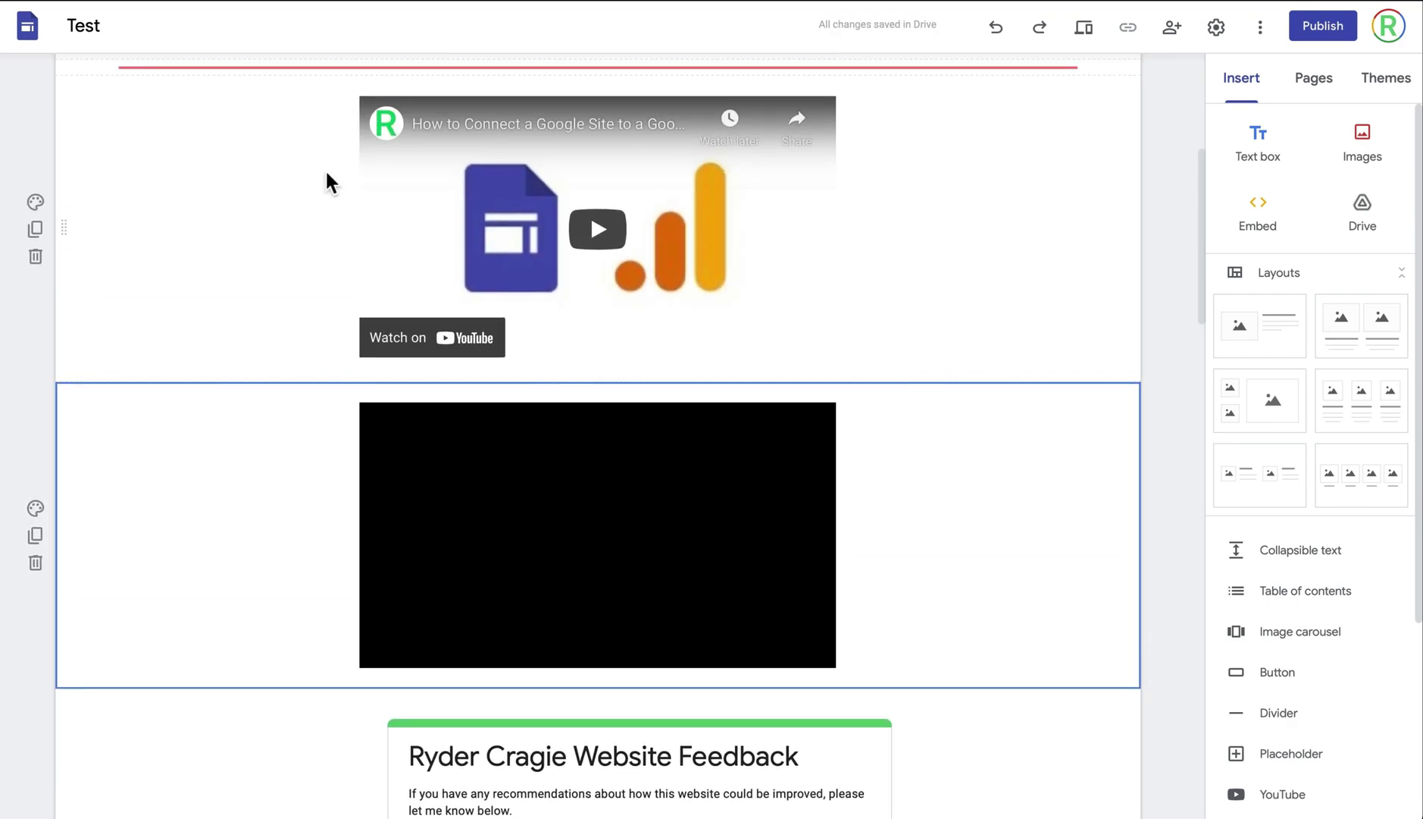
{"action": "left_click", "coordinate": [38, 564]}
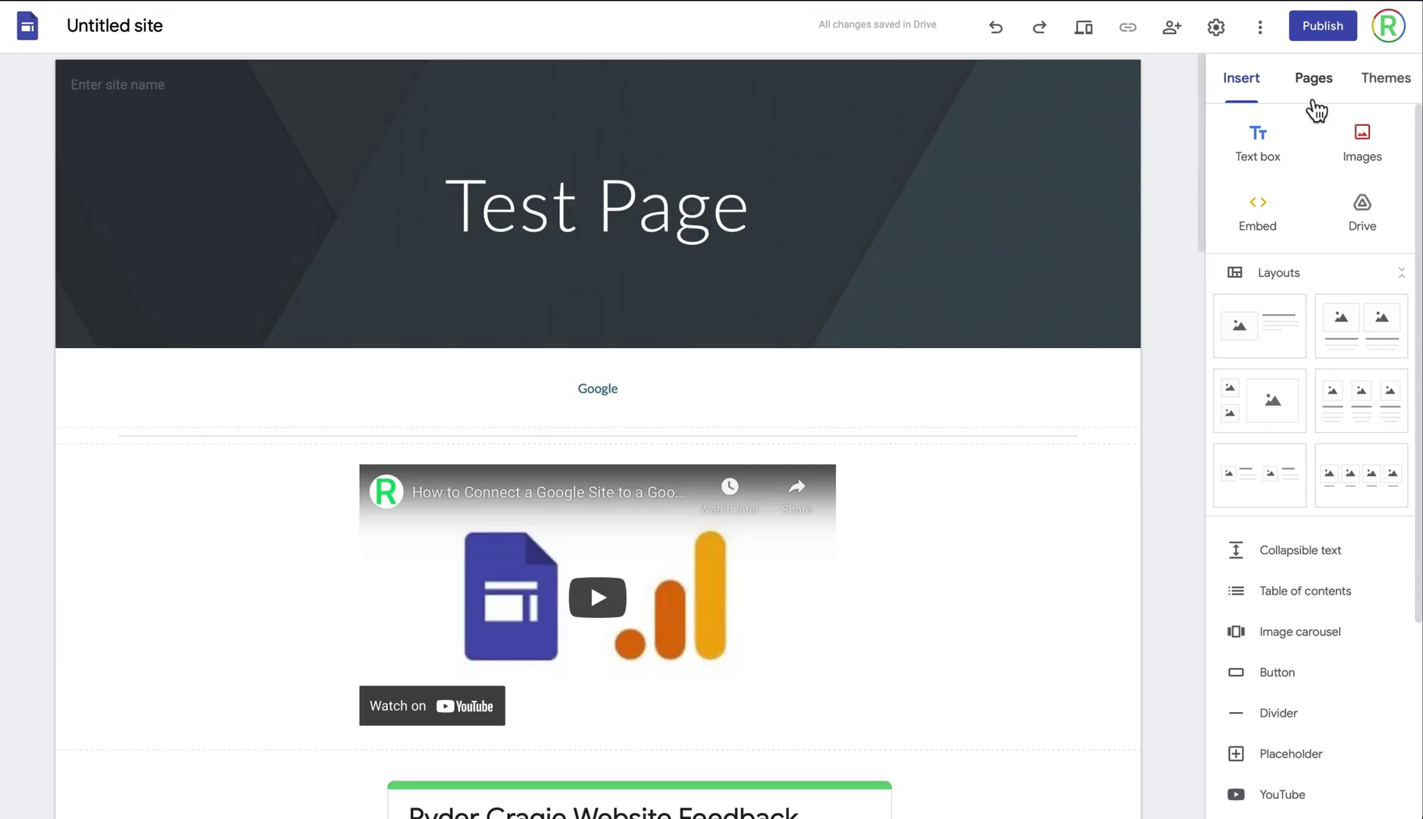
{"action": "left_click", "coordinate": [1315, 108]}
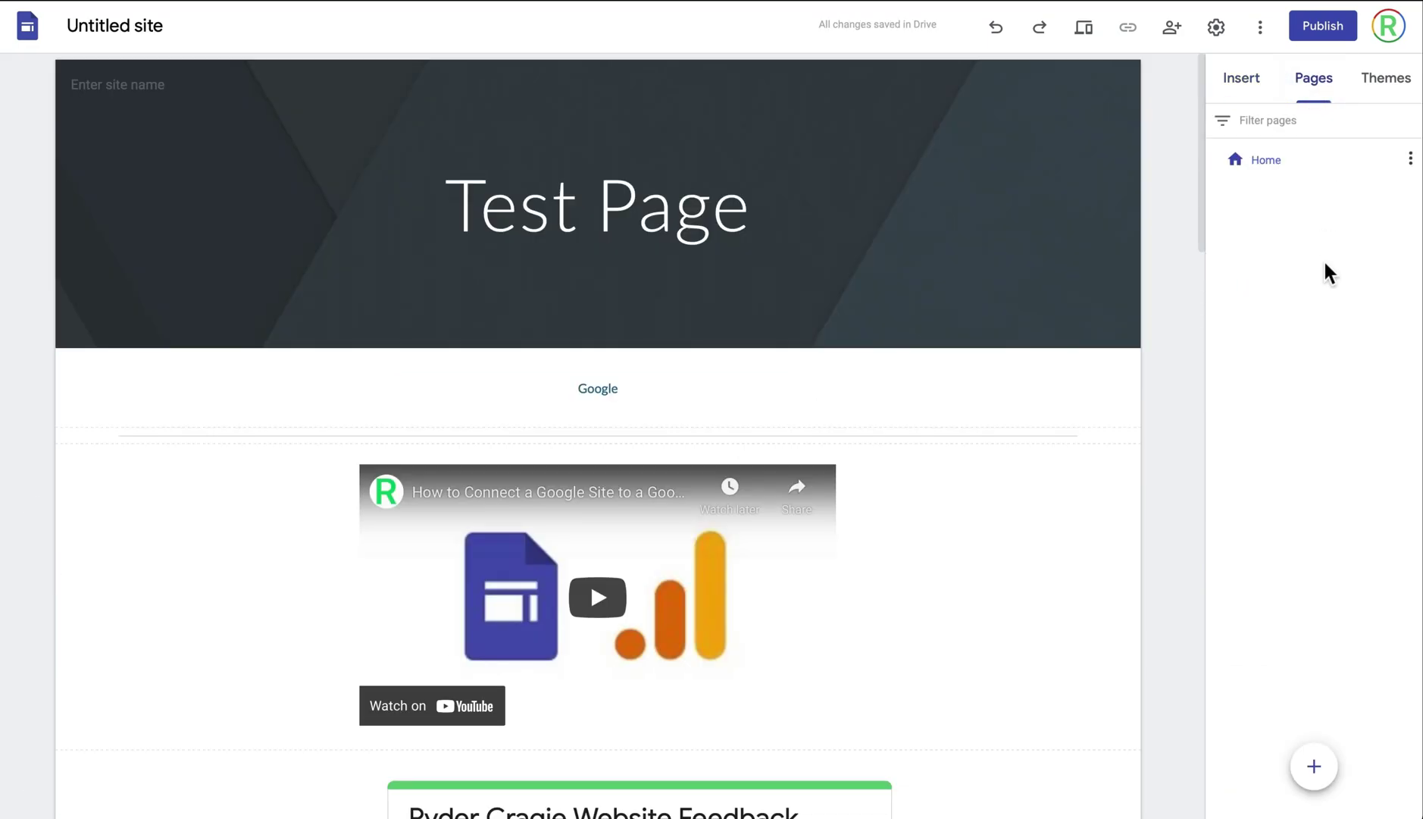
- Duplicate the Home page as 'Copy of Home', then return to Home and open Copy of Home's options
{"action": "double_click", "coordinate": [1276, 160]}
{"action": "left_click", "coordinate": [1308, 163]}
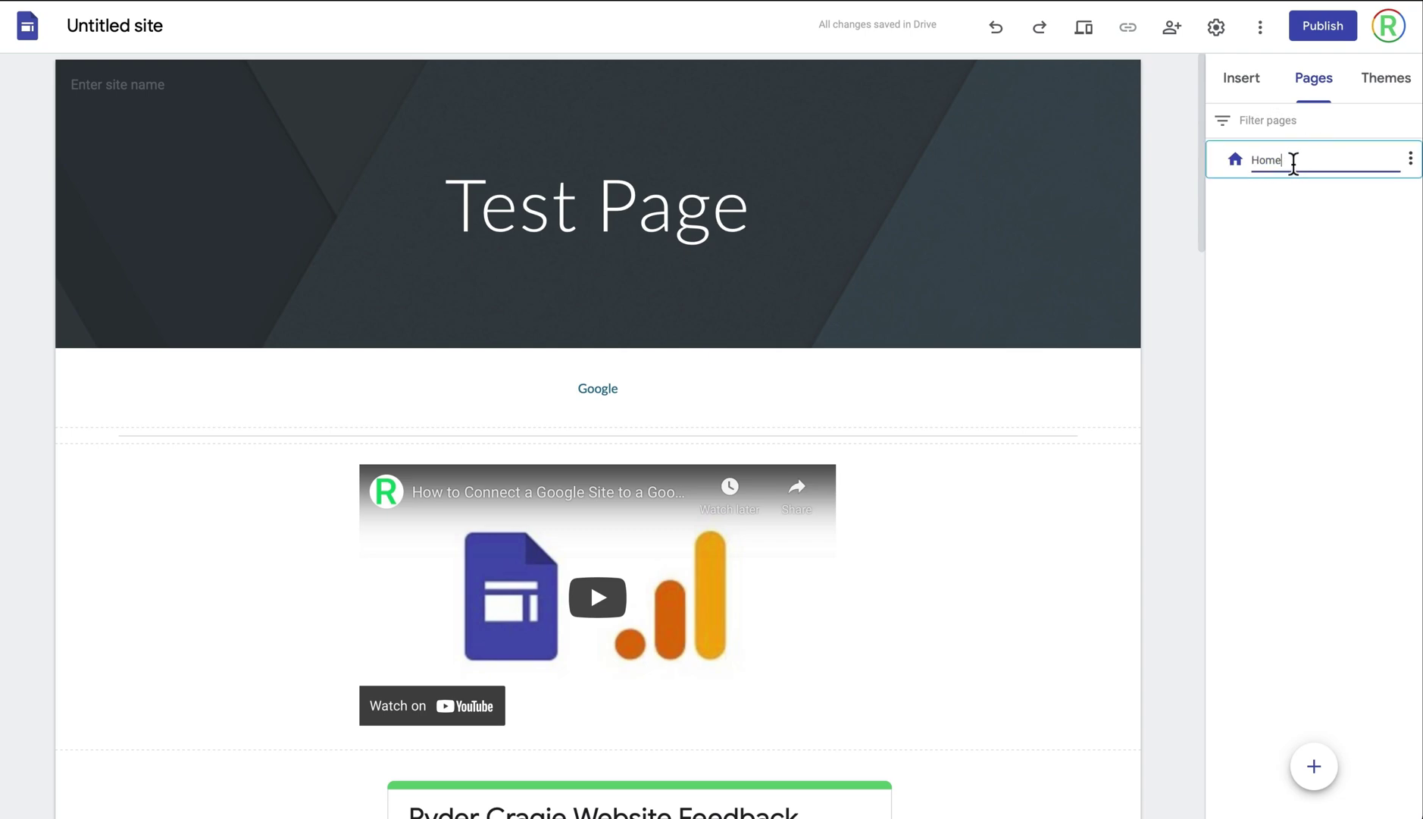
{"action": "left_click", "coordinate": [1411, 160]}
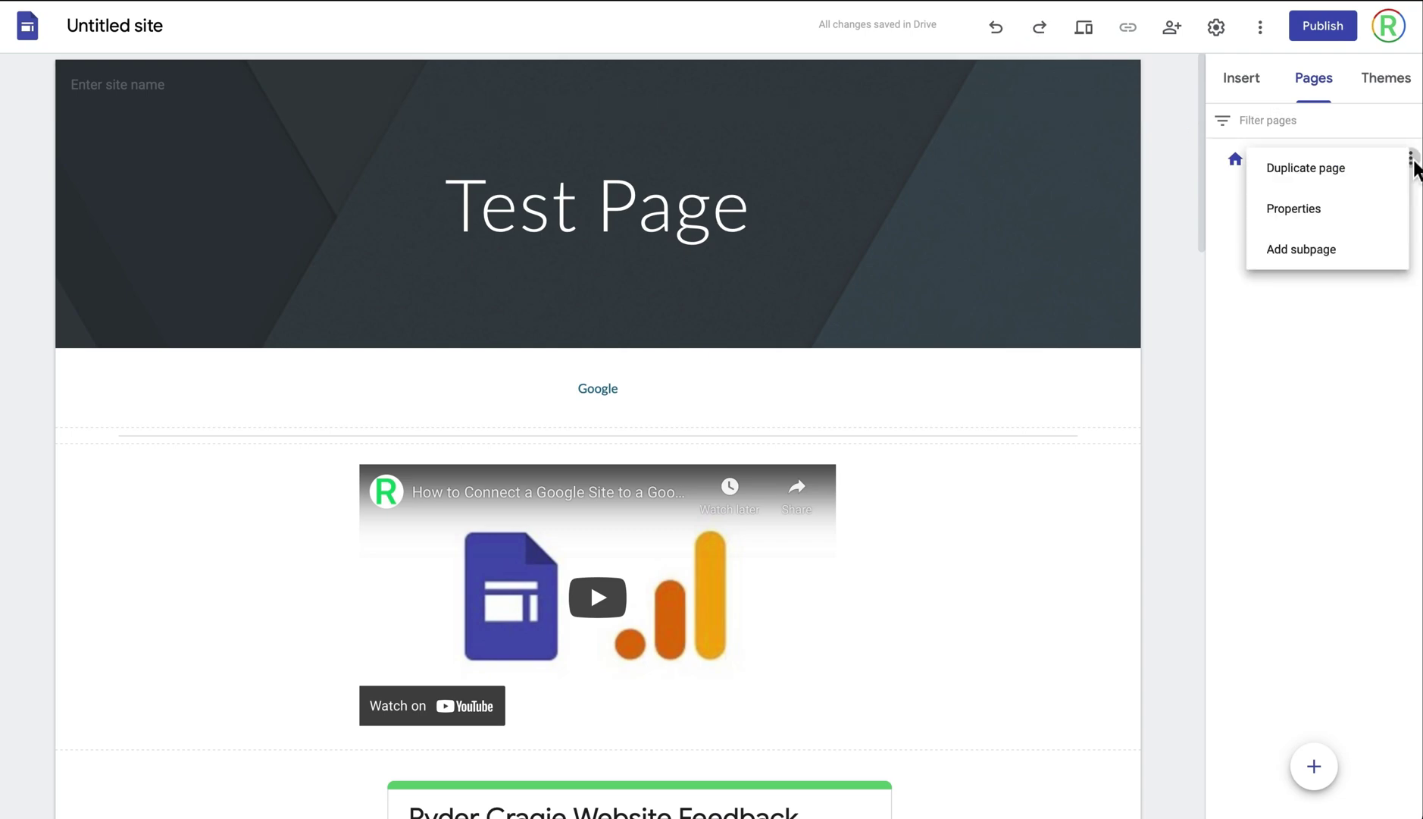
{"action": "left_click", "coordinate": [1334, 173]}
{"action": "left_click", "coordinate": [1031, 296]}
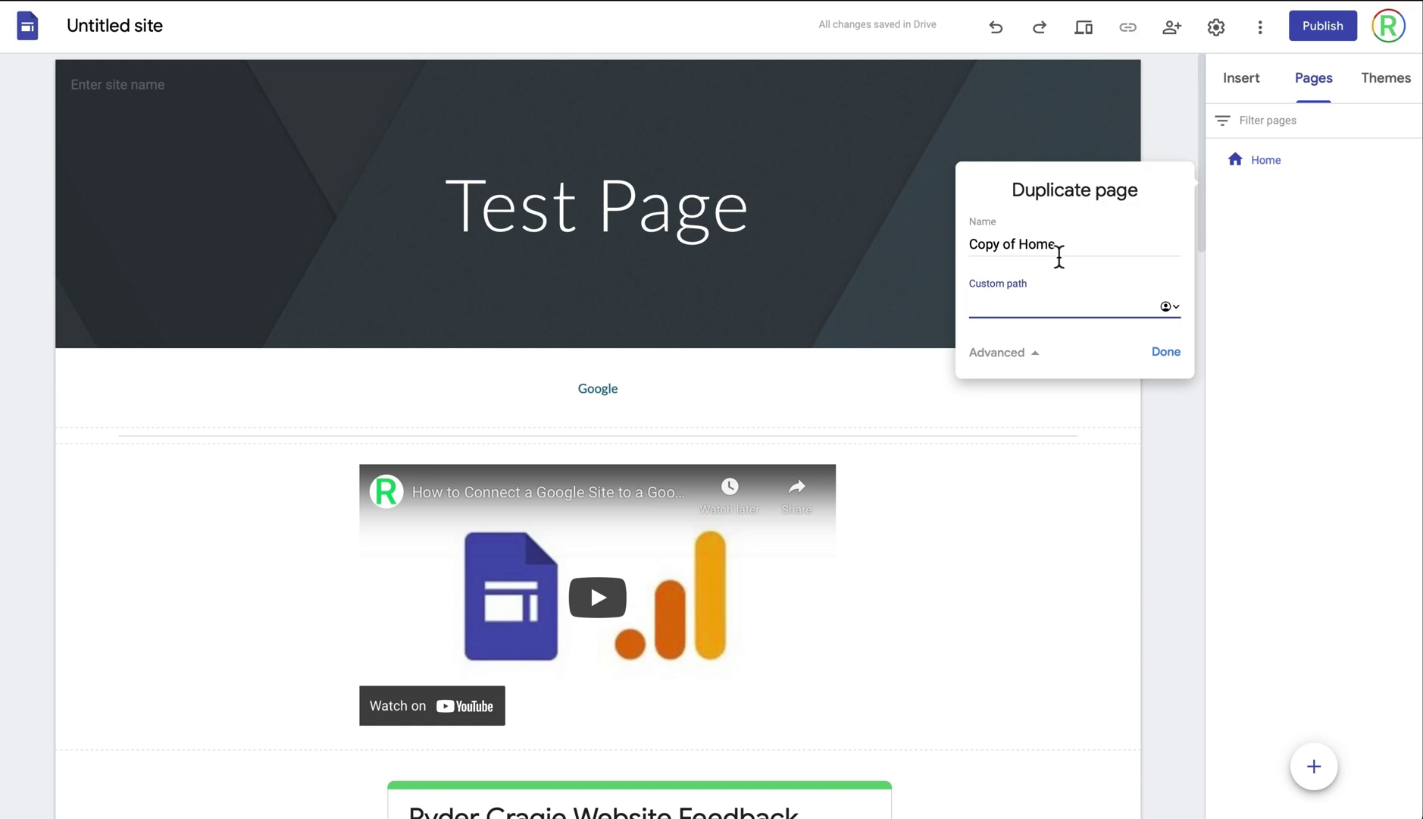
{"action": "left_click", "coordinate": [1165, 353]}
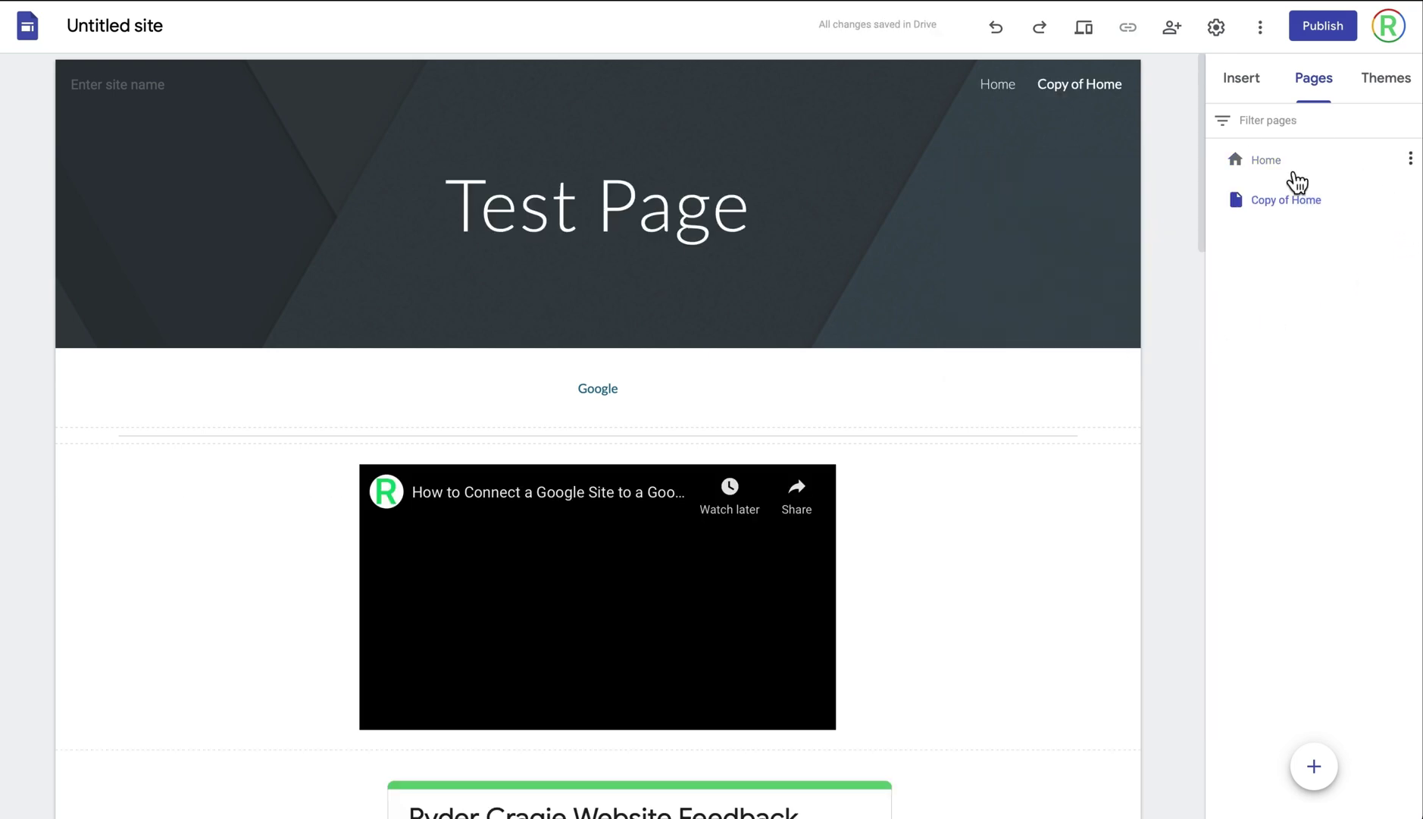
{"action": "left_click", "coordinate": [1297, 182]}
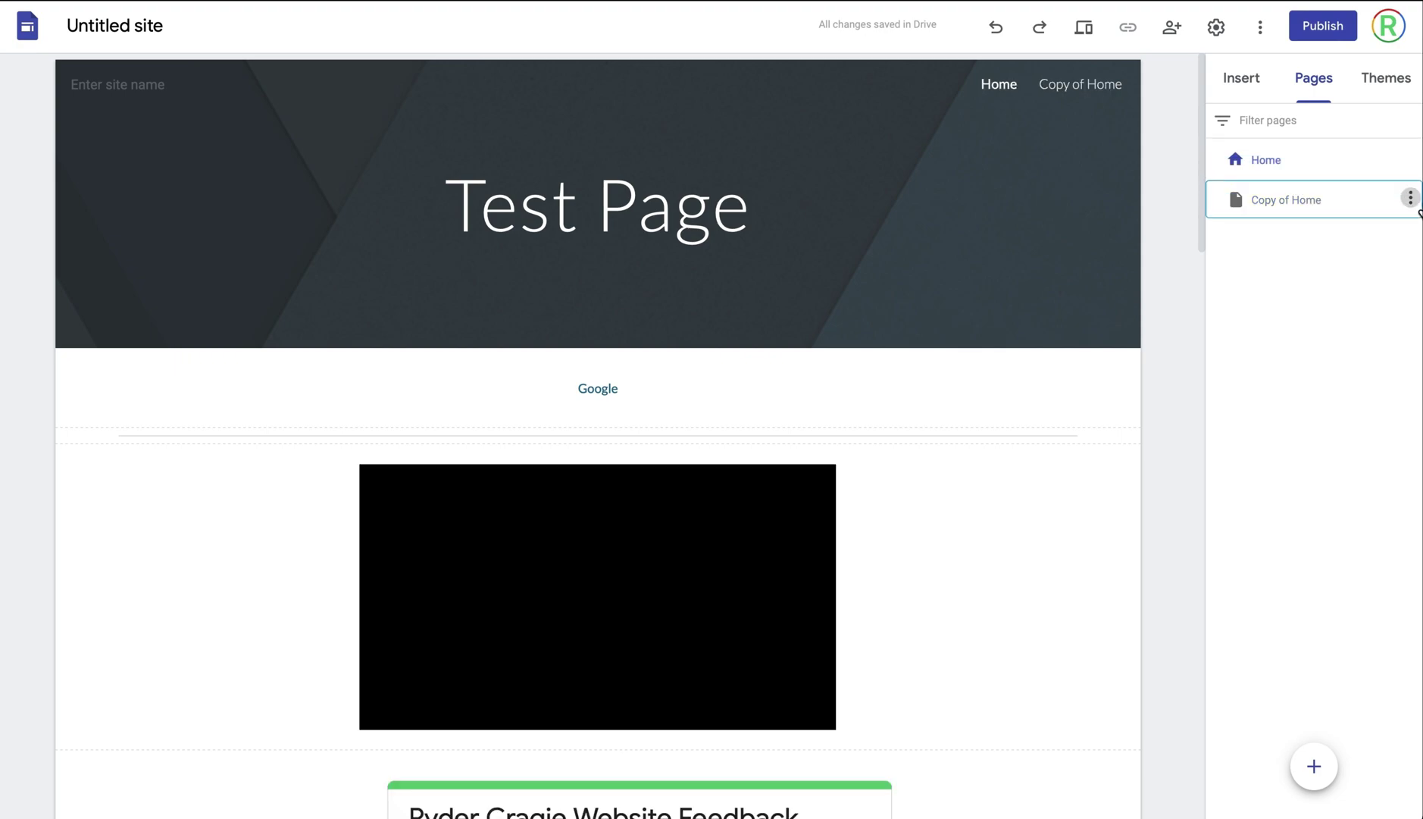
{"action": "left_click", "coordinate": [1410, 199]}
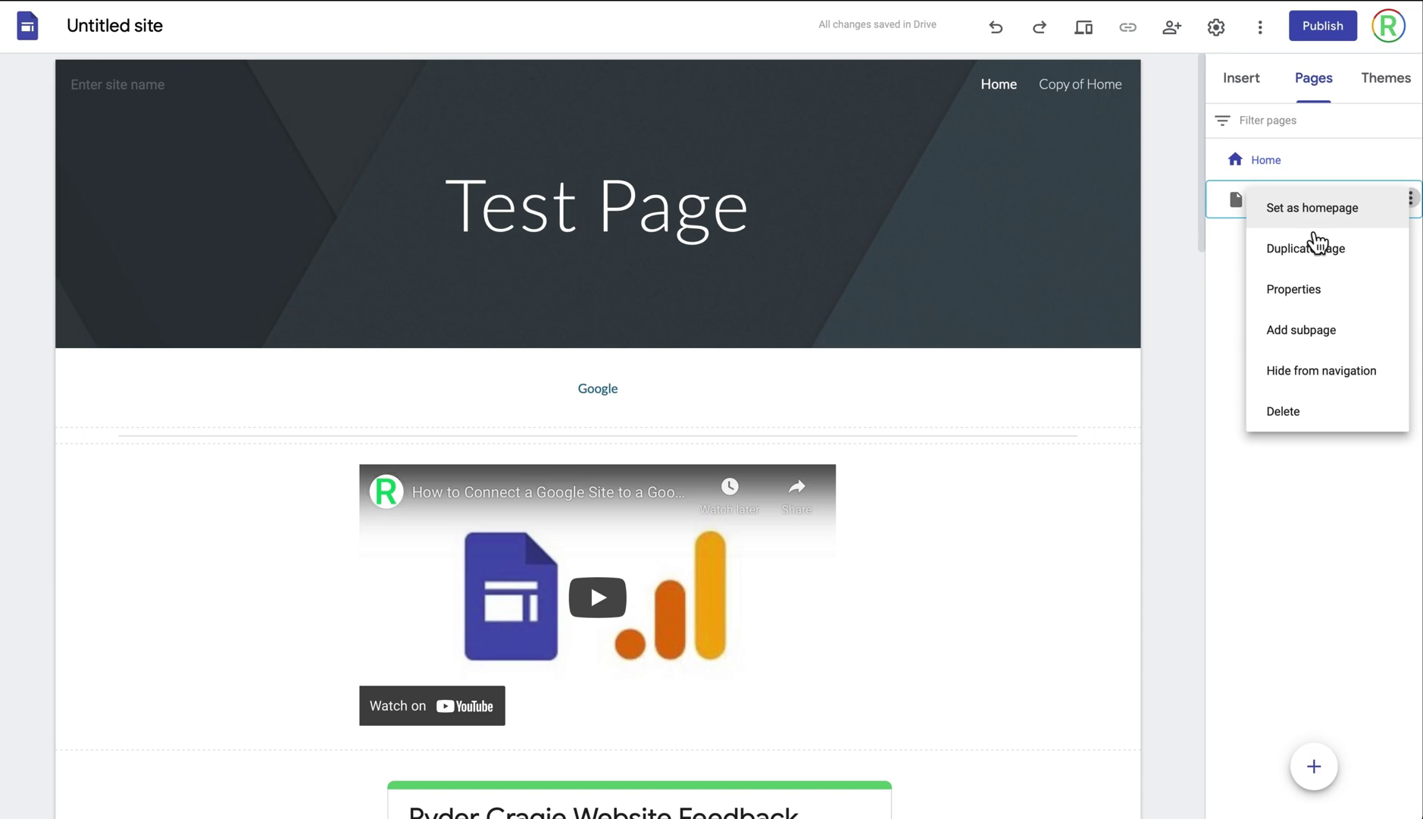
- Add a subpage named 'Test' under Copy of Home
{"action": "left_click", "coordinate": [1312, 288]}
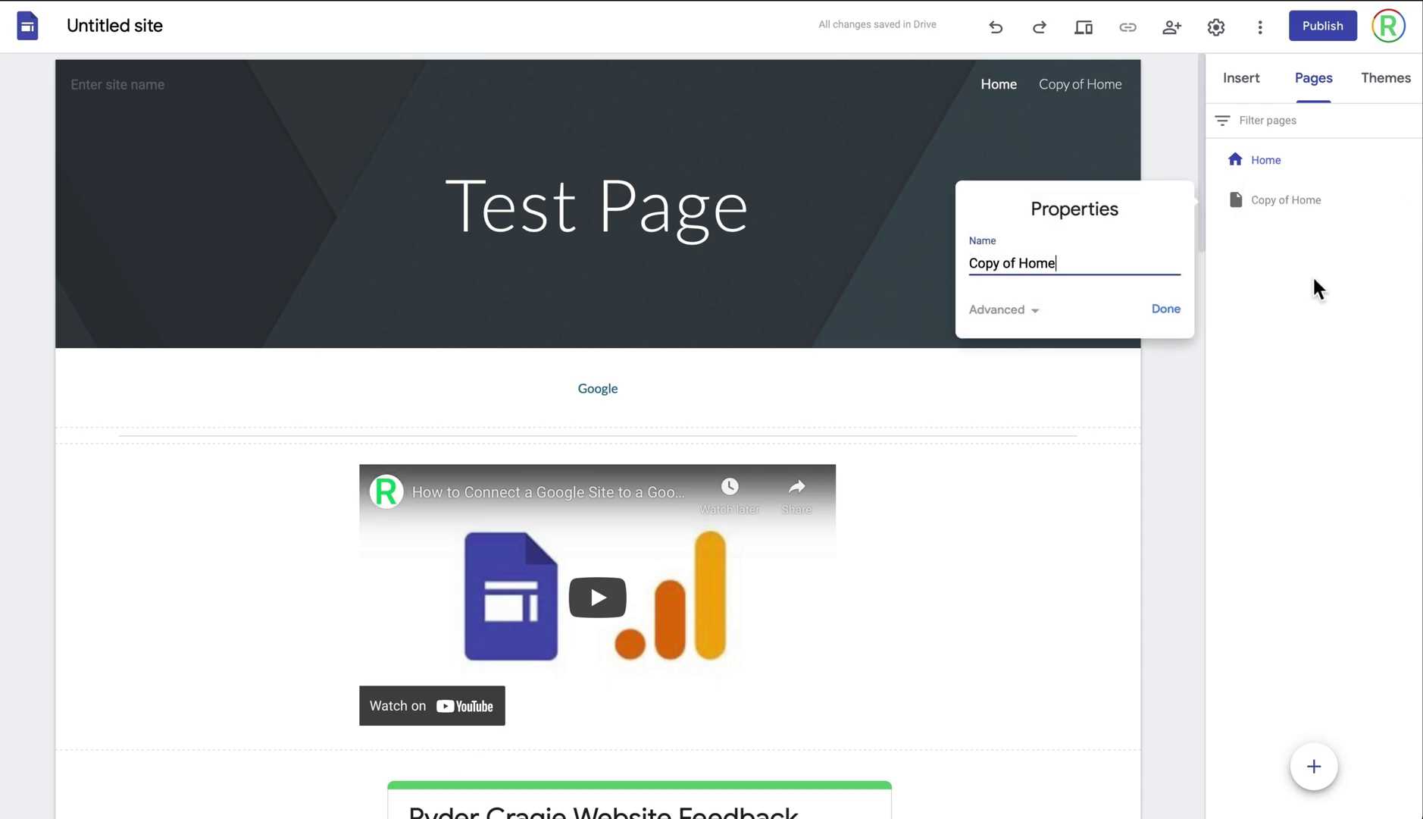
{"action": "left_click", "coordinate": [1028, 310]}
{"action": "left_click", "coordinate": [1160, 375]}
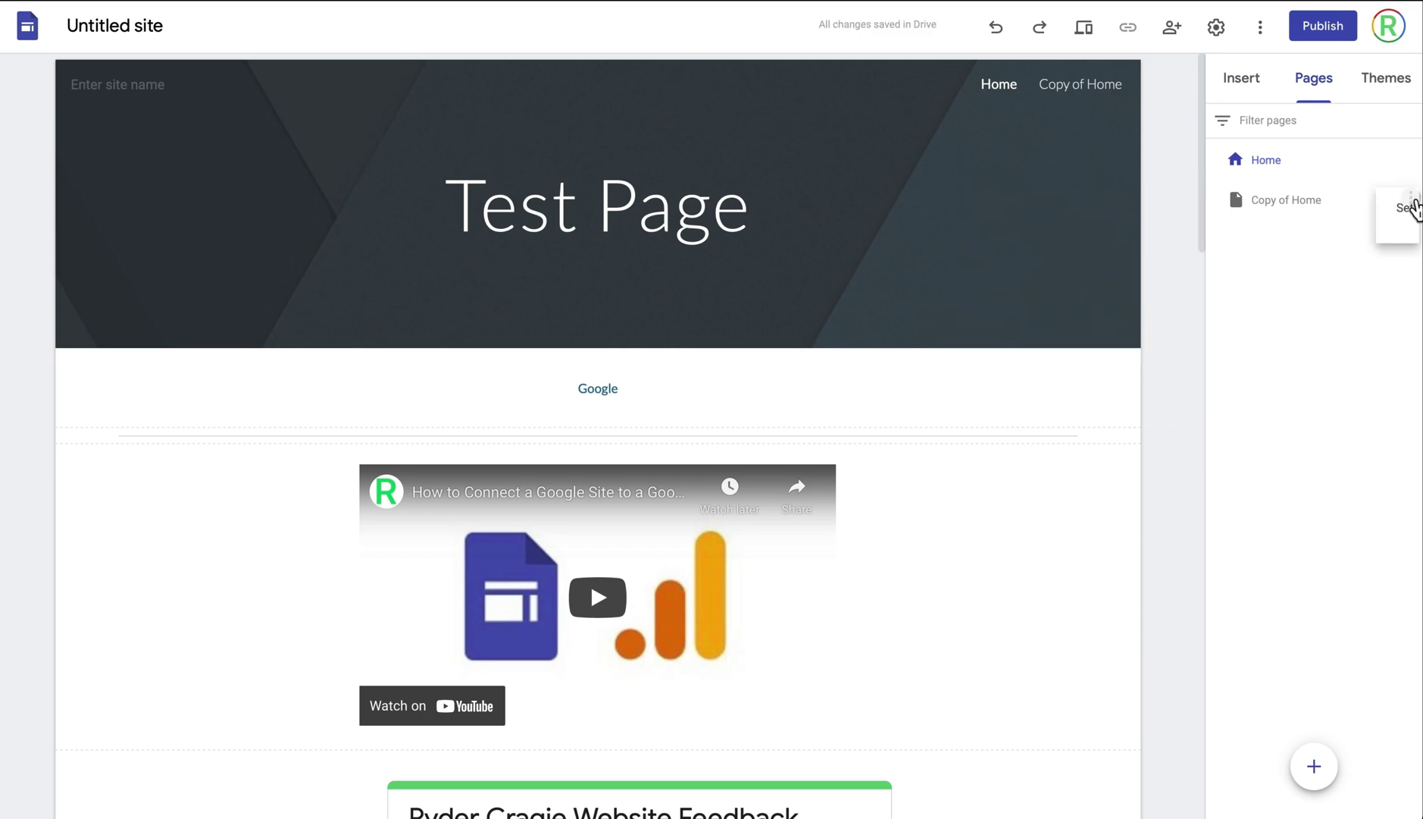
{"action": "left_click", "coordinate": [1412, 201]}
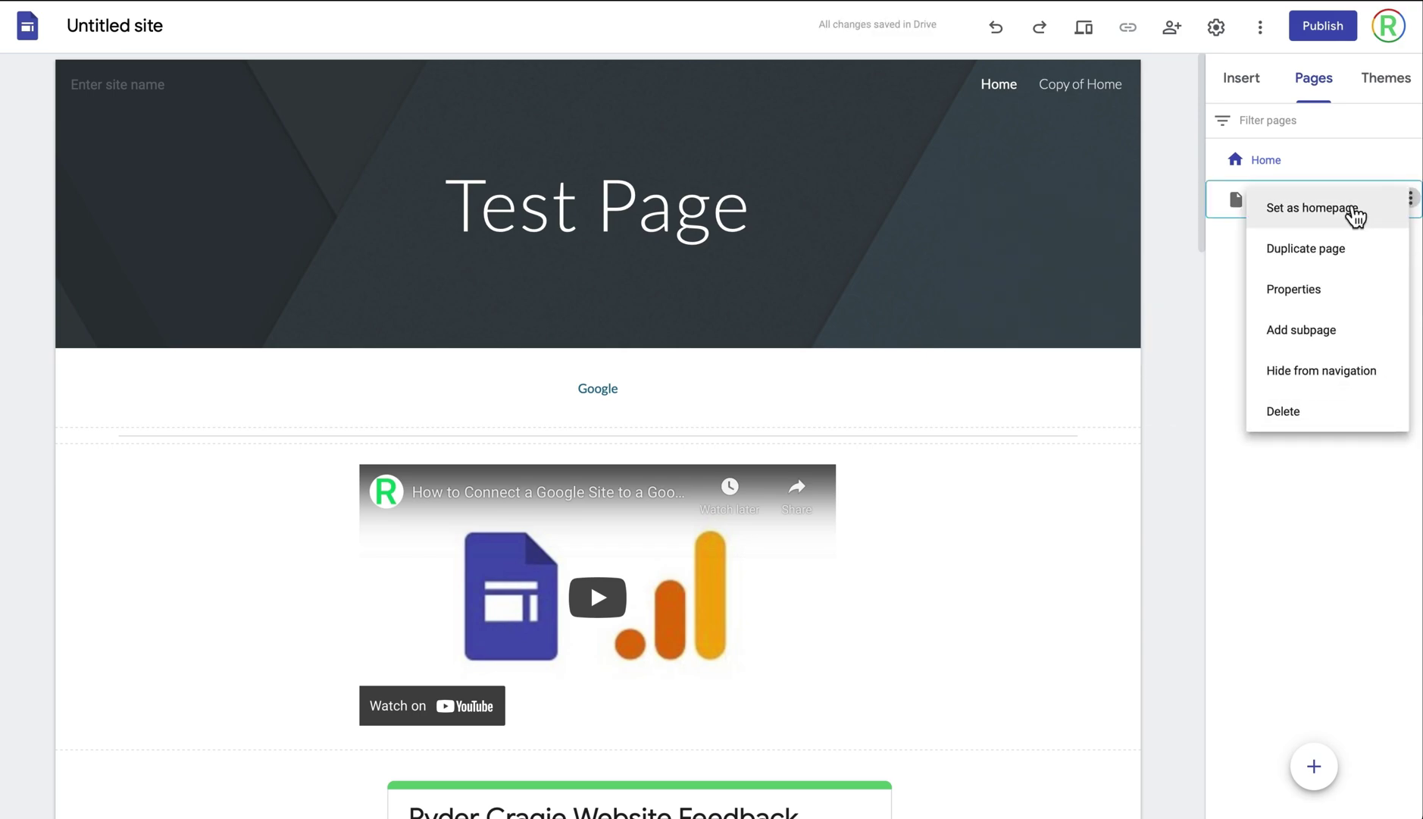
{"action": "left_click", "coordinate": [1338, 342]}
{"action": "type", "text": "Test"}
{"action": "left_click", "coordinate": [1176, 341]}
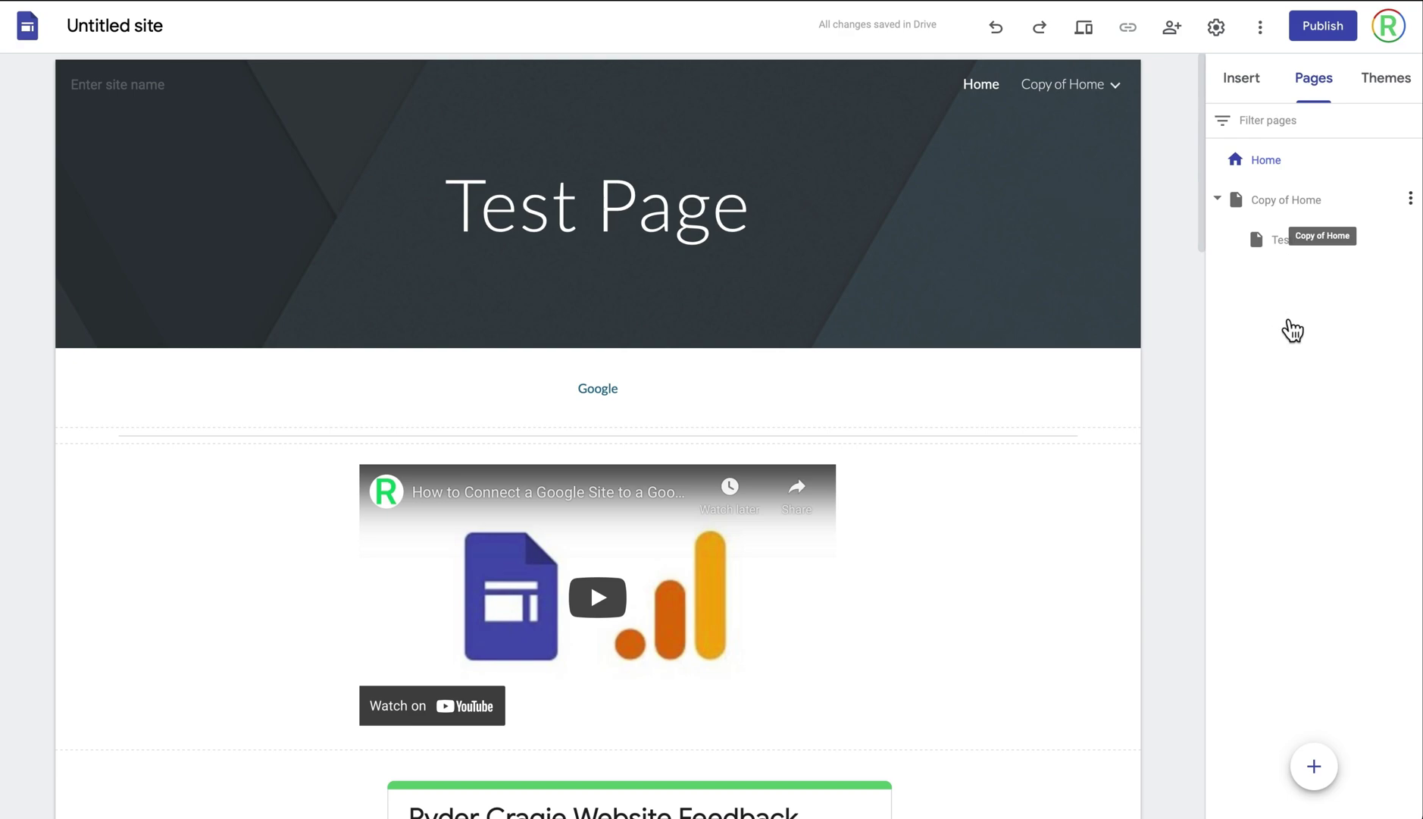
- Hide Copy of Home from navigation, then show it again while Test stays hidden
{"action": "left_click", "coordinate": [1411, 199]}
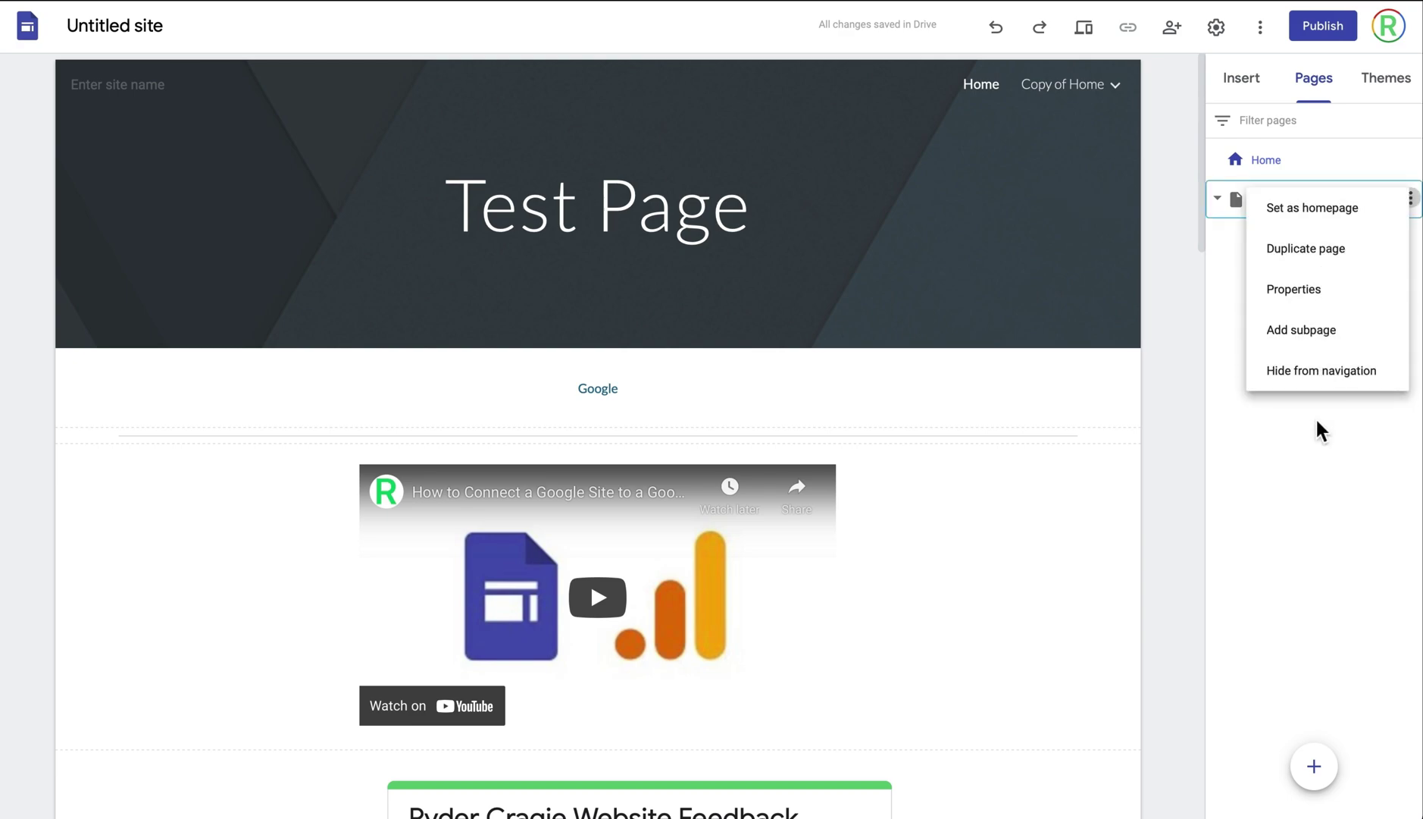
{"action": "left_click", "coordinate": [1323, 385]}
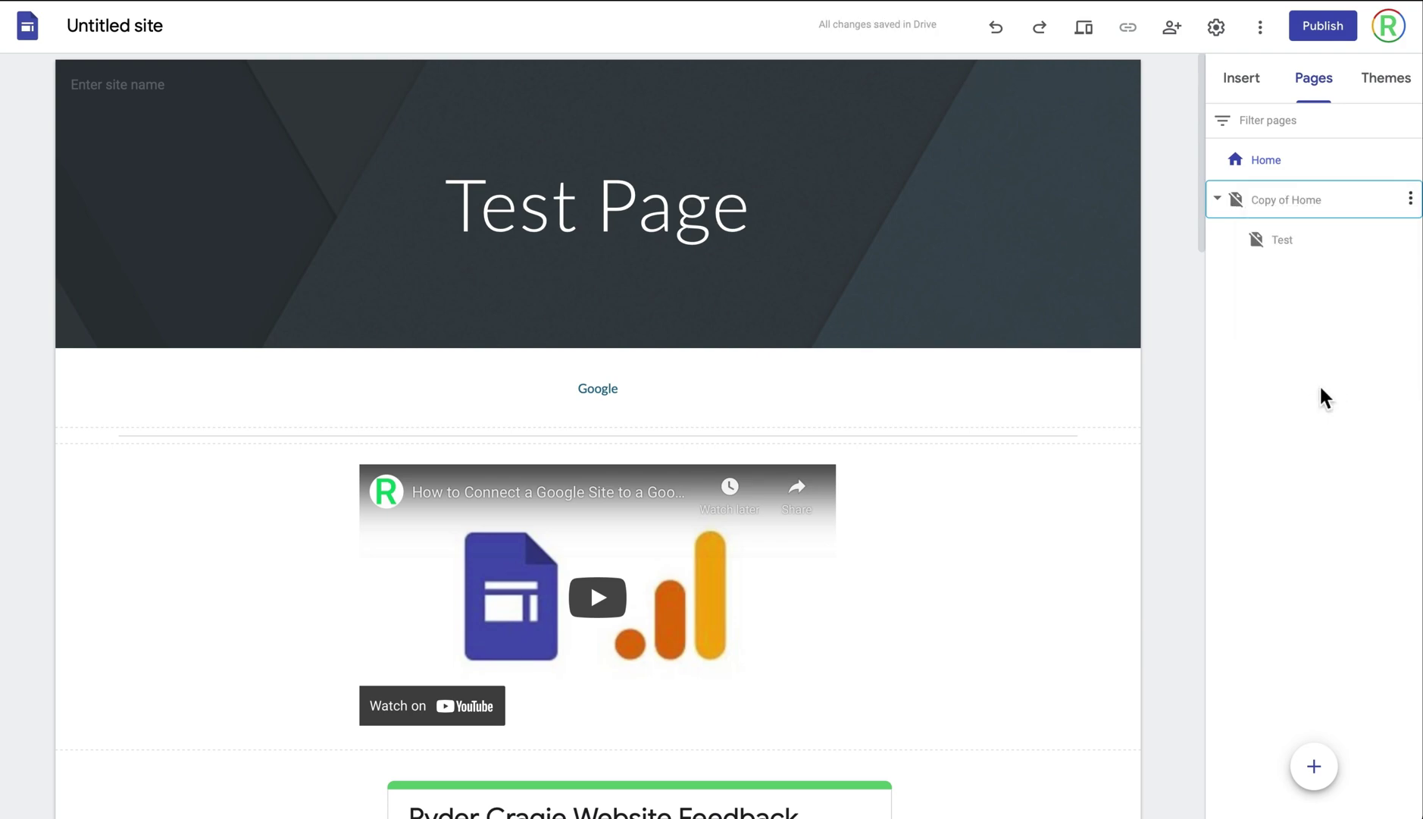
{"action": "left_click", "coordinate": [1411, 199]}
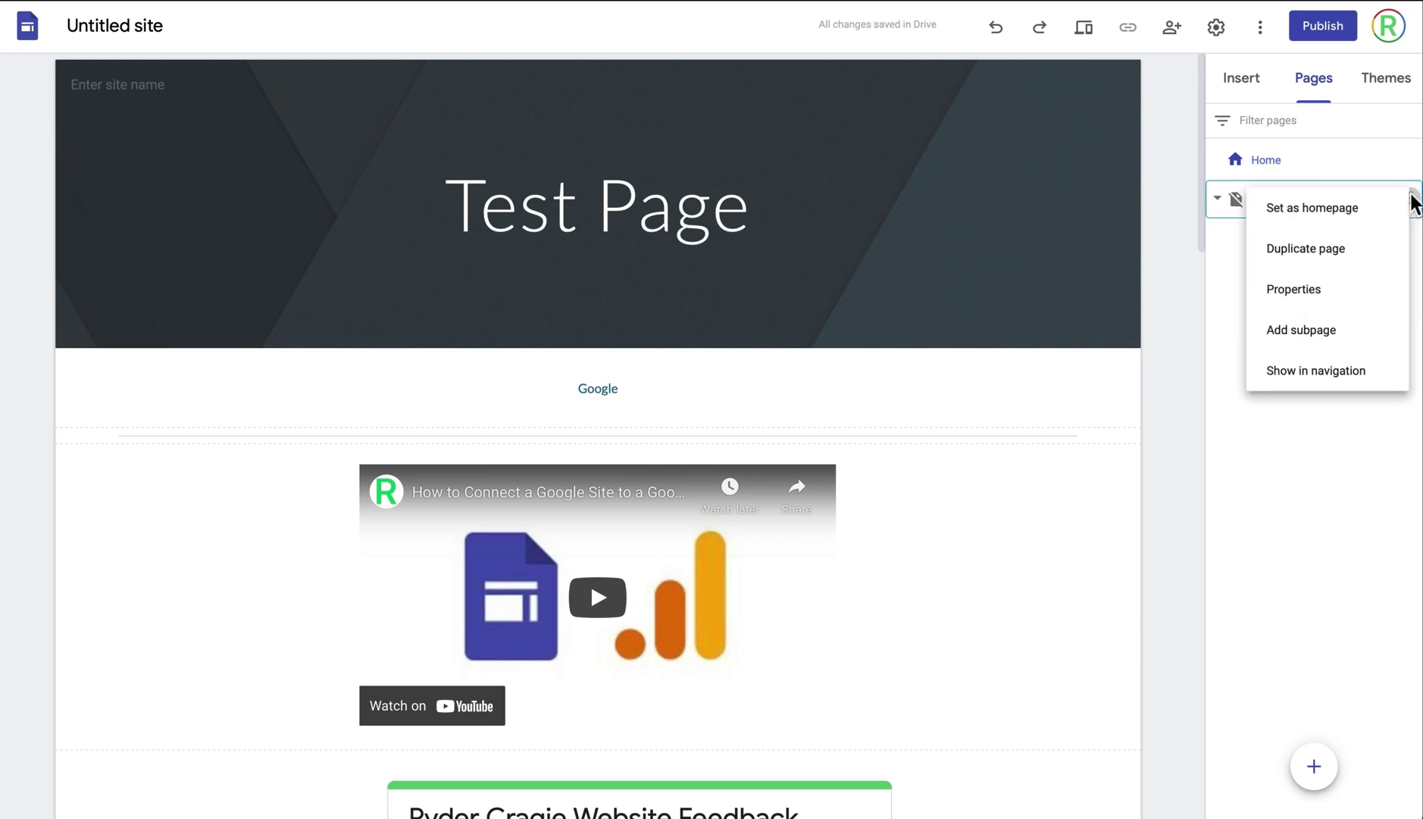
{"action": "left_click", "coordinate": [1339, 372]}
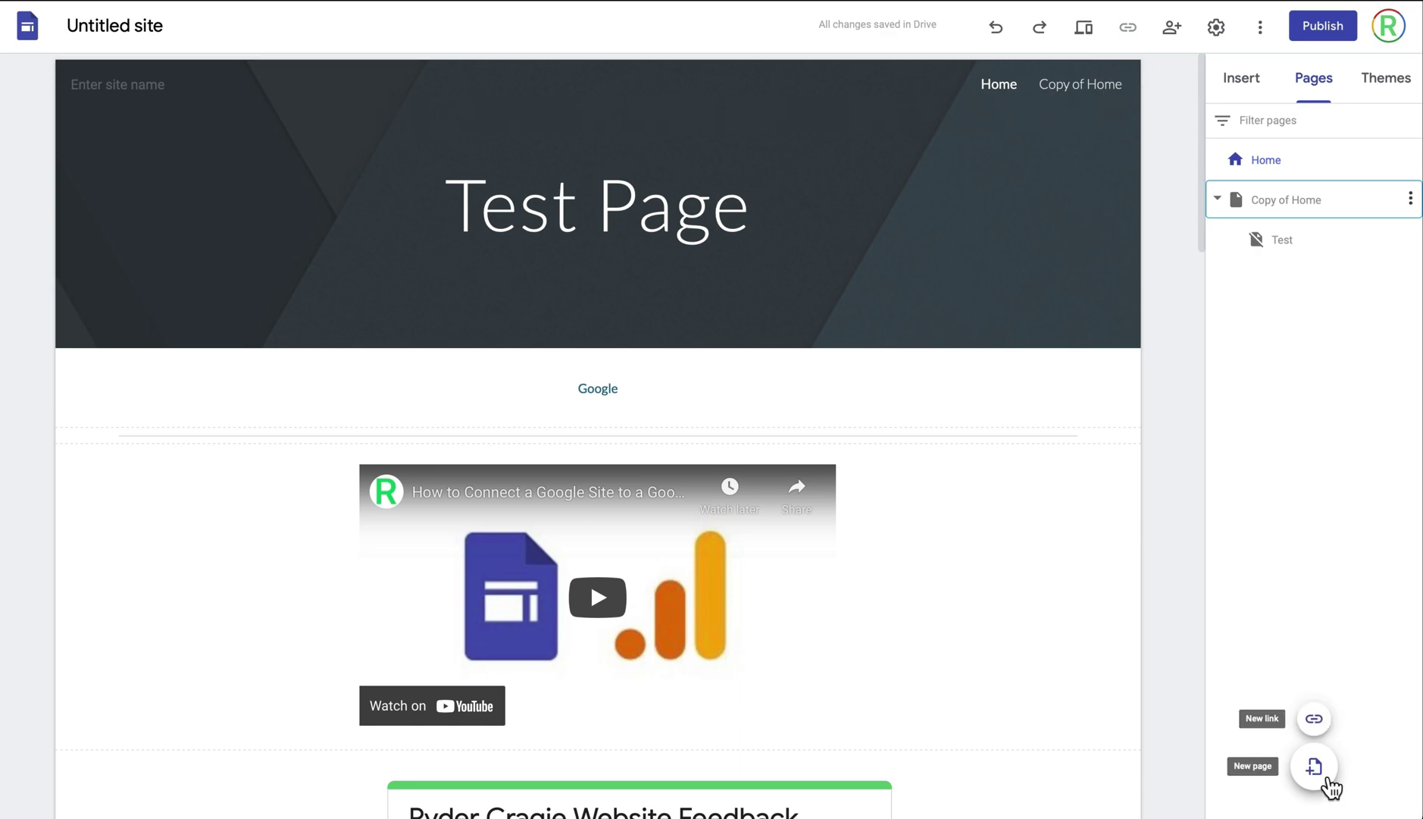
- Add a 'YouTube' navigation link using the pasted youtube.com address
{"action": "left_click", "coordinate": [1330, 789]}
{"action": "left_click", "coordinate": [1329, 786]}
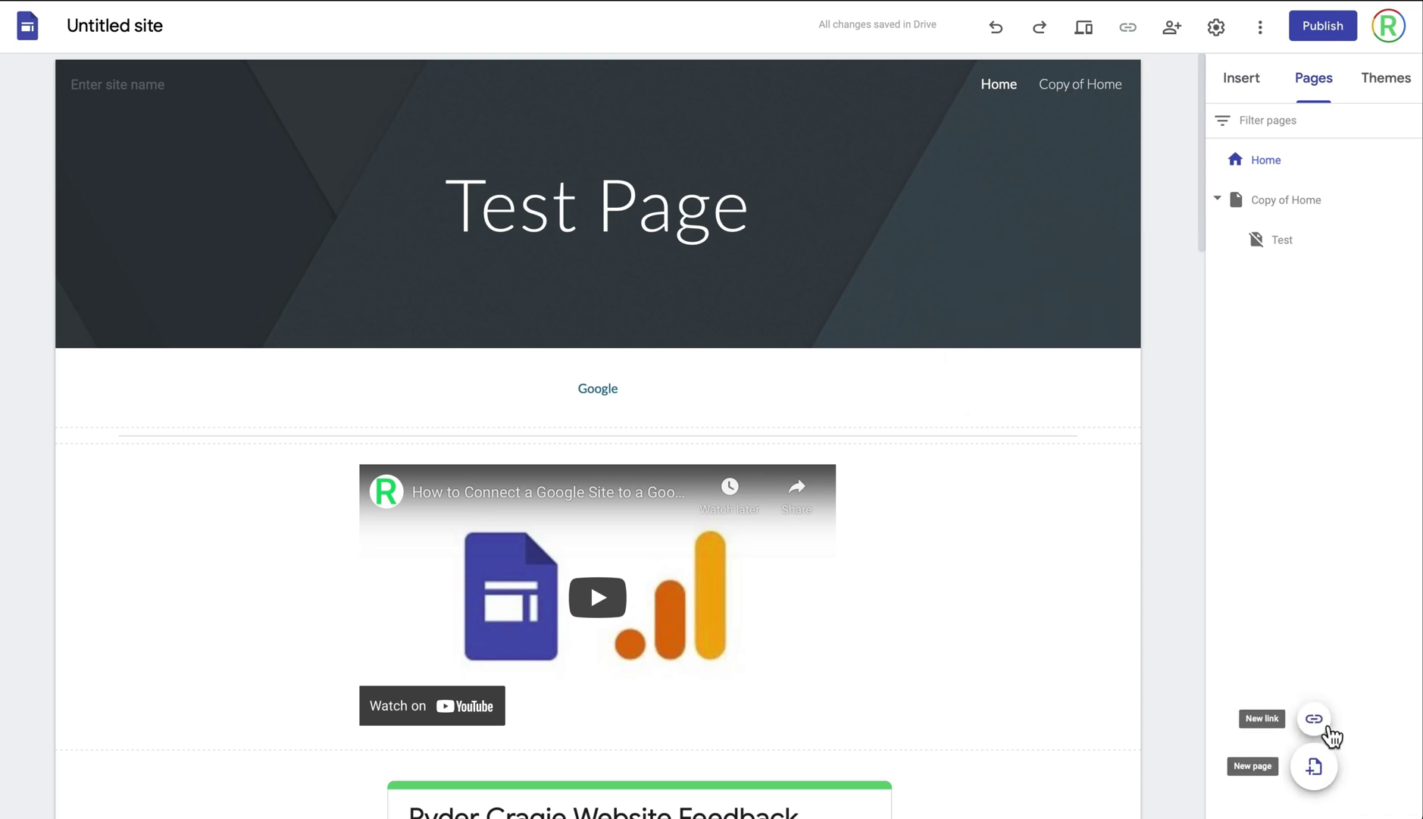
{"action": "left_click", "coordinate": [1314, 718]}
{"action": "left_click", "coordinate": [1066, 333]}
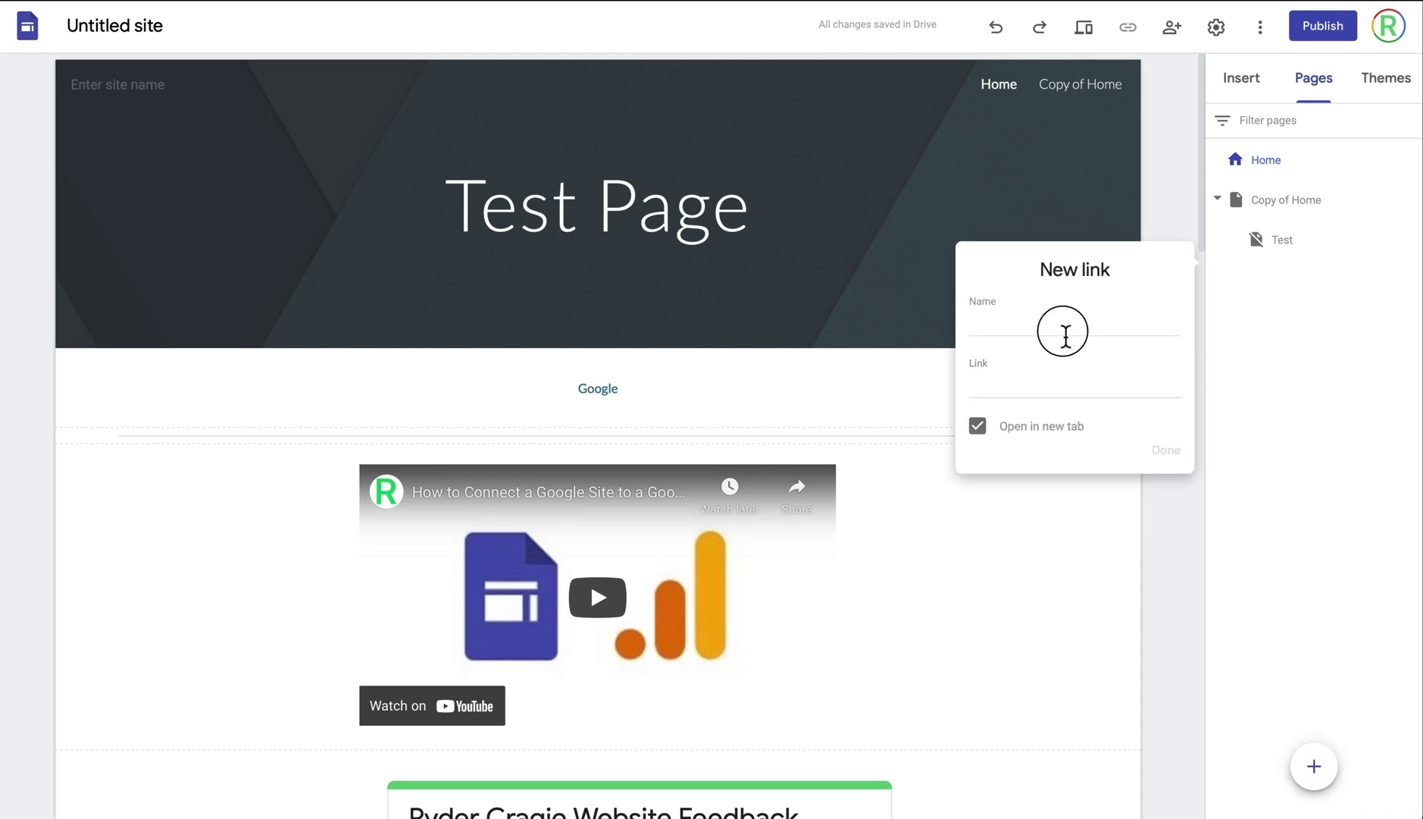
{"action": "type", "text": "YouTube"}
{"action": "left_click", "coordinate": [1056, 388]}
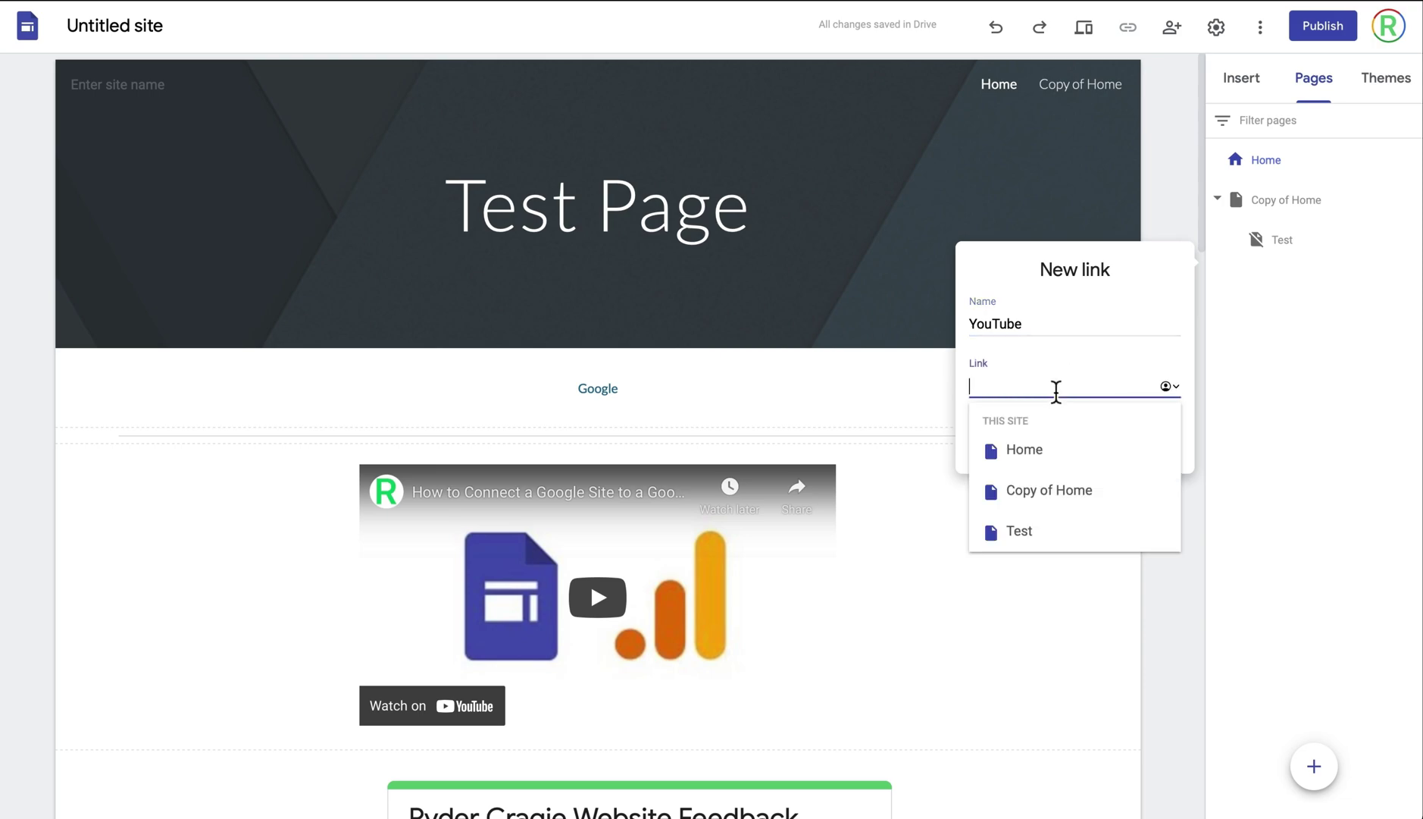
{"action": "type", "text": "youtube.com"}
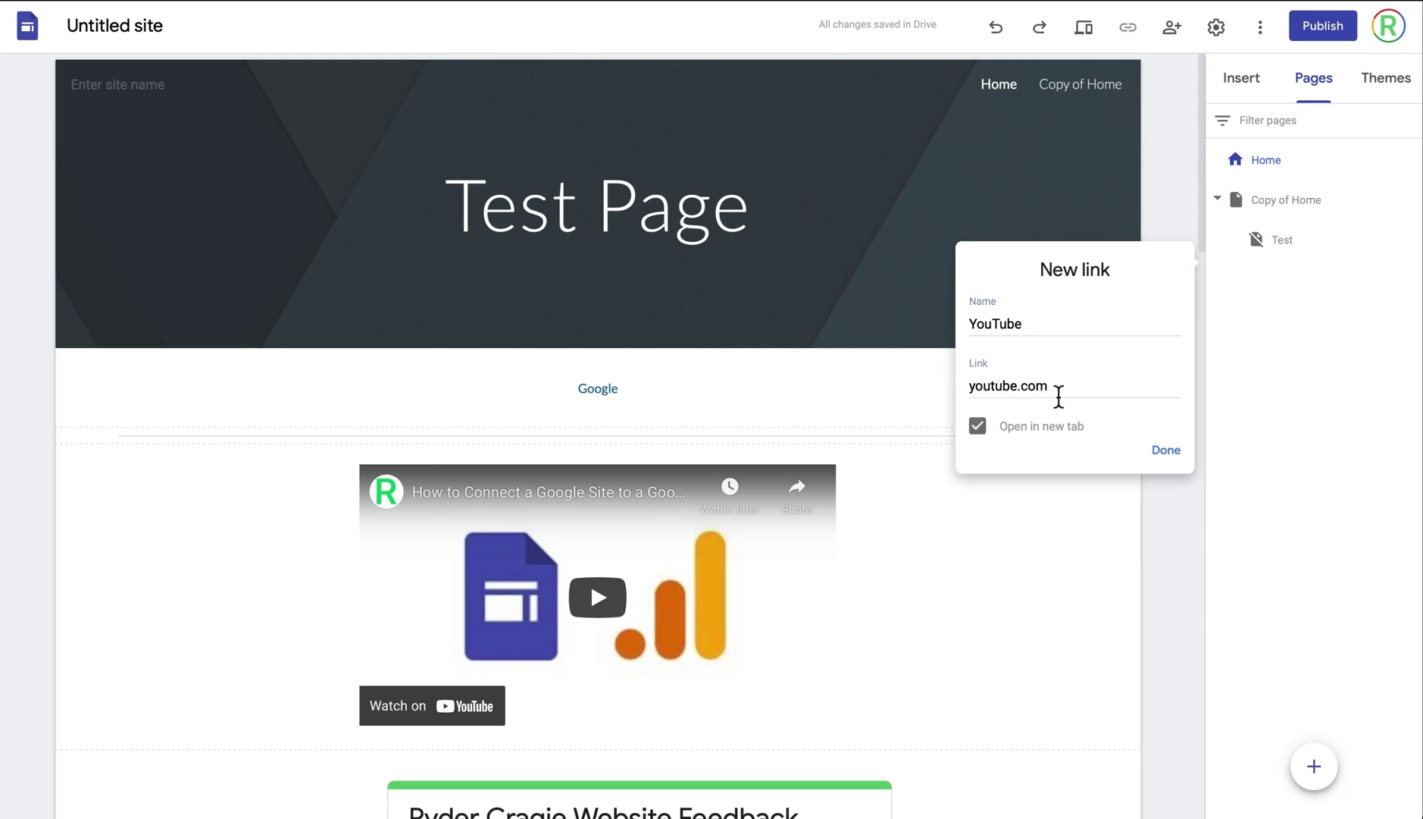
{"action": "left_click", "coordinate": [1171, 453]}
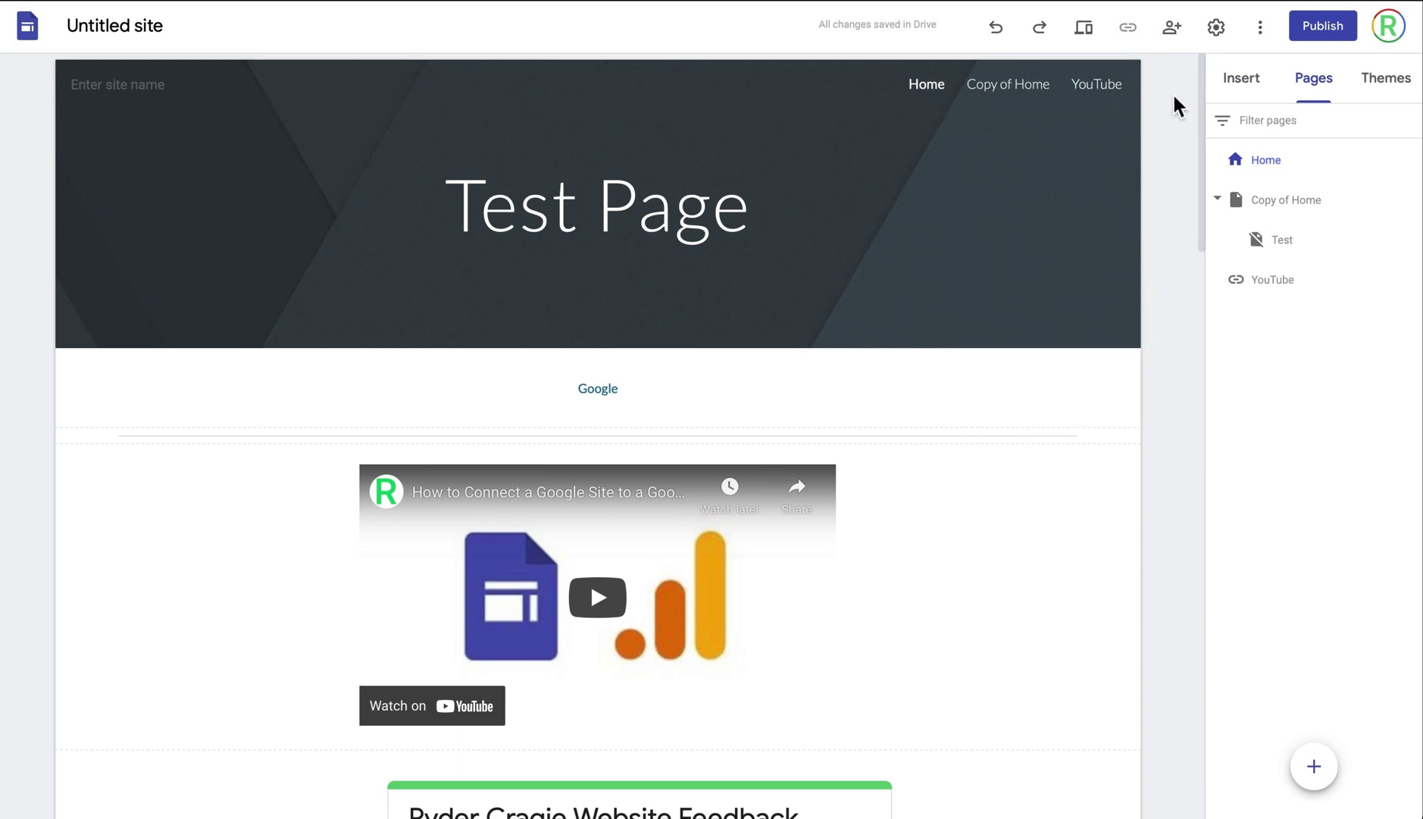
{"action": "left_click", "coordinate": [1386, 78]}
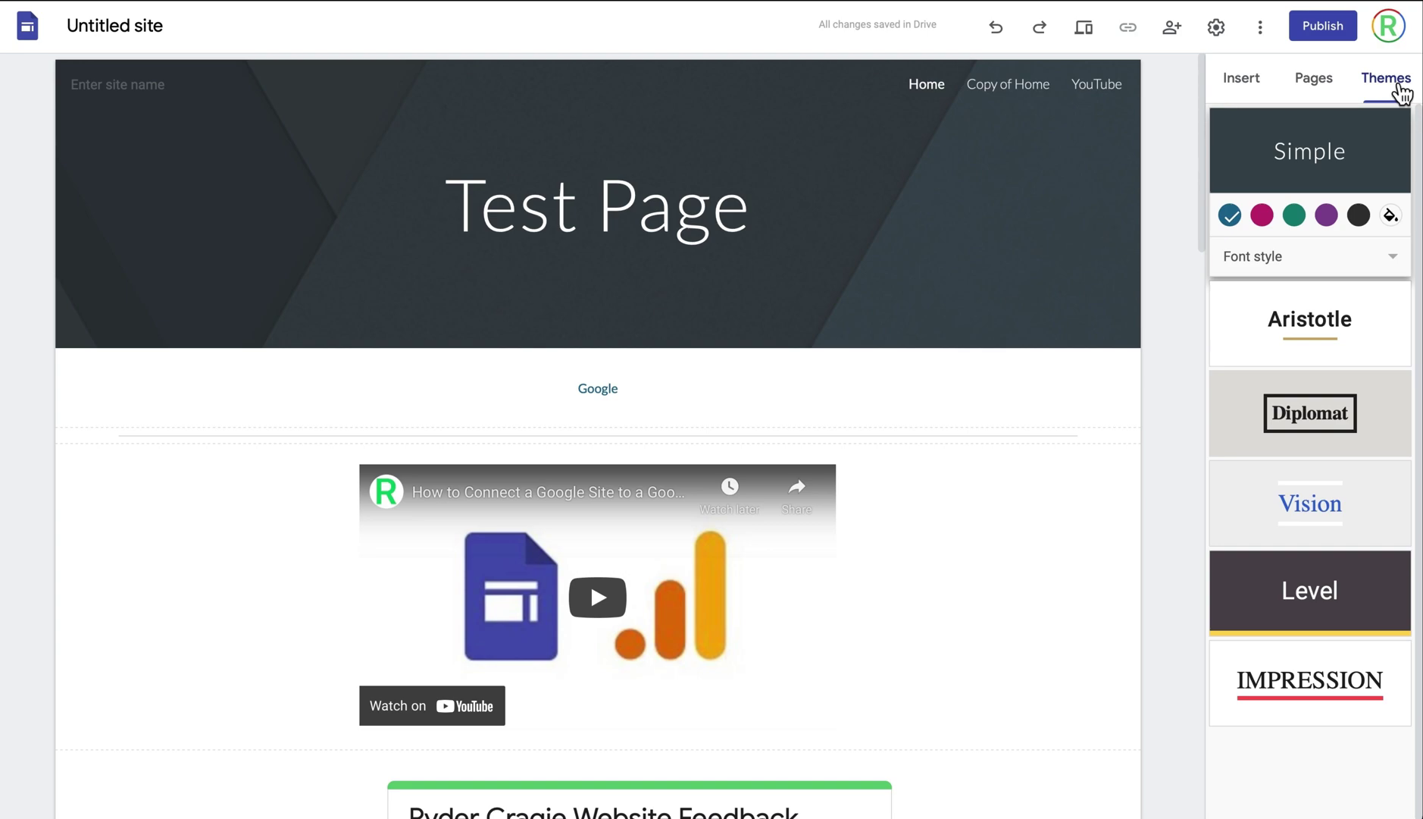
- Try magenta, teal, dark grey and custom maroon #c13737 colours, plus the Heavy font style
{"action": "left_click", "coordinate": [1262, 215]}
{"action": "left_click", "coordinate": [1297, 213]}
{"action": "left_click", "coordinate": [1359, 216]}
{"action": "left_click", "coordinate": [1391, 216]}
{"action": "mouse_move", "coordinate": [1344, 282]}
{"action": "left_mouse_down"}
{"action": "mouse_move", "coordinate": [1367, 277]}
{"action": "mouse_move", "coordinate": [1352, 262]}
{"action": "left_mouse_up"}
{"action": "left_click", "coordinate": [1315, 279]}
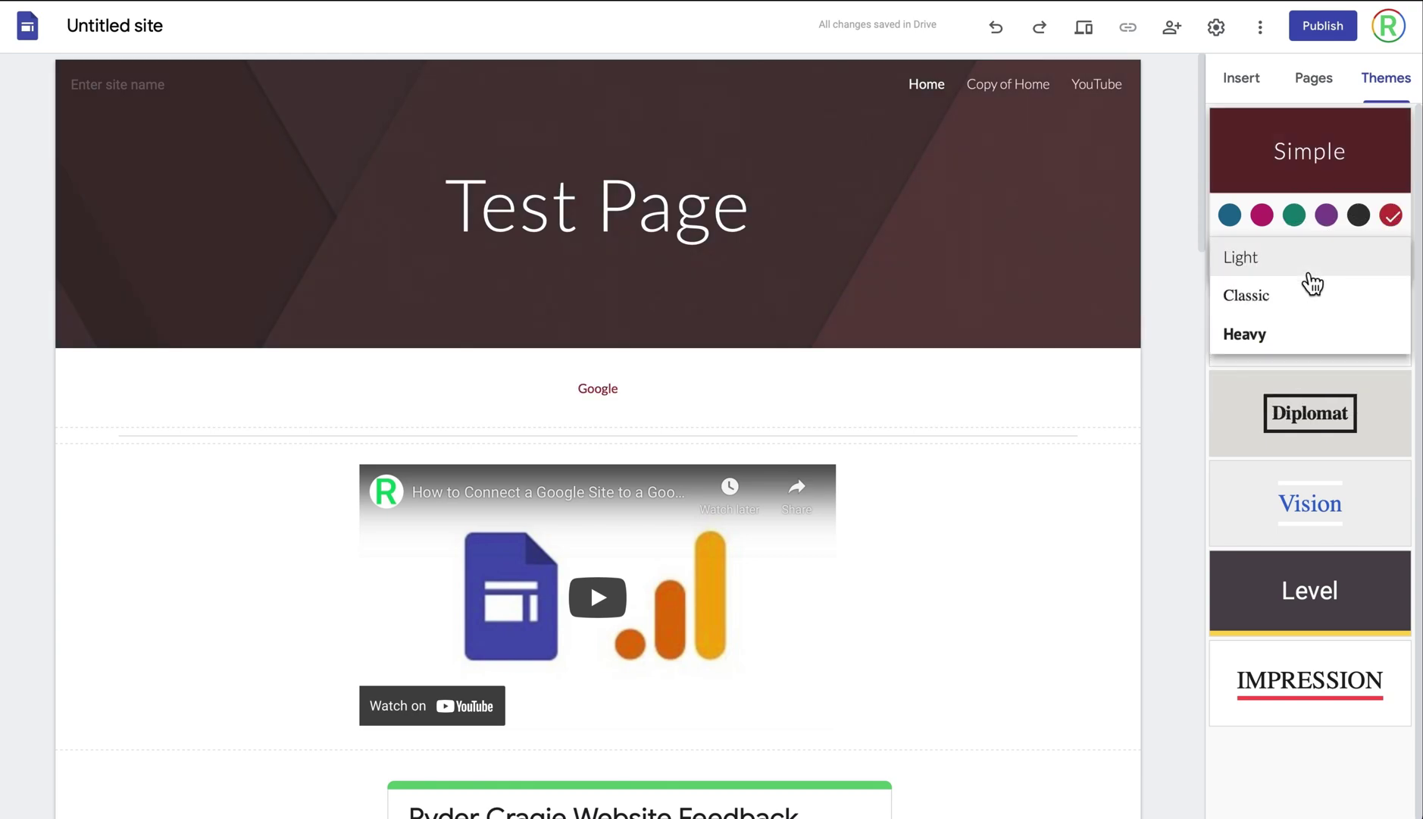
{"action": "left_click", "coordinate": [1271, 346]}
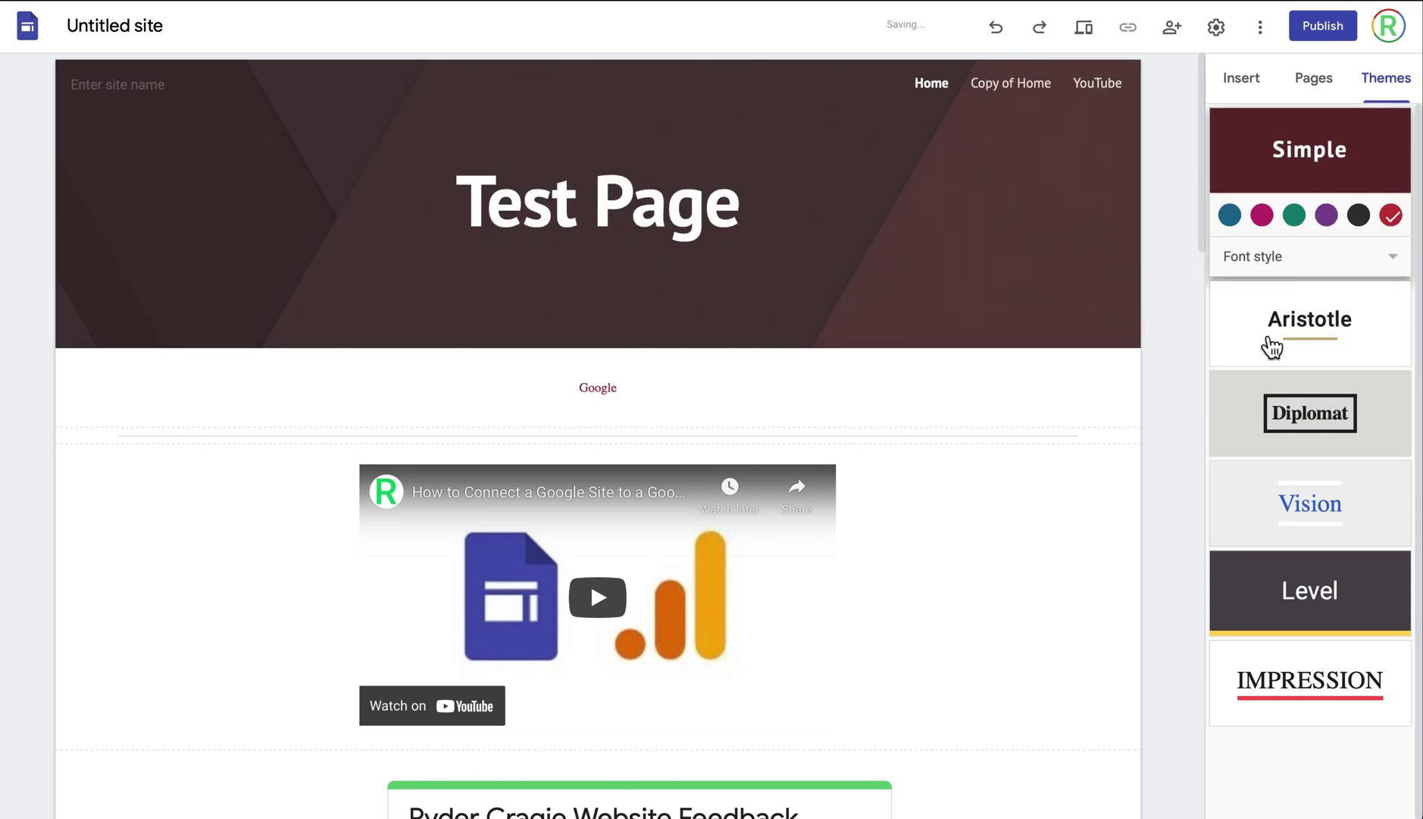
{"action": "left_click", "coordinate": [1274, 272]}
- Cycle through the Aristotle, Diplomat, Vision and Level themes, then apply Impression
{"action": "left_click", "coordinate": [1221, 296]}
{"action": "left_click", "coordinate": [1300, 419]}
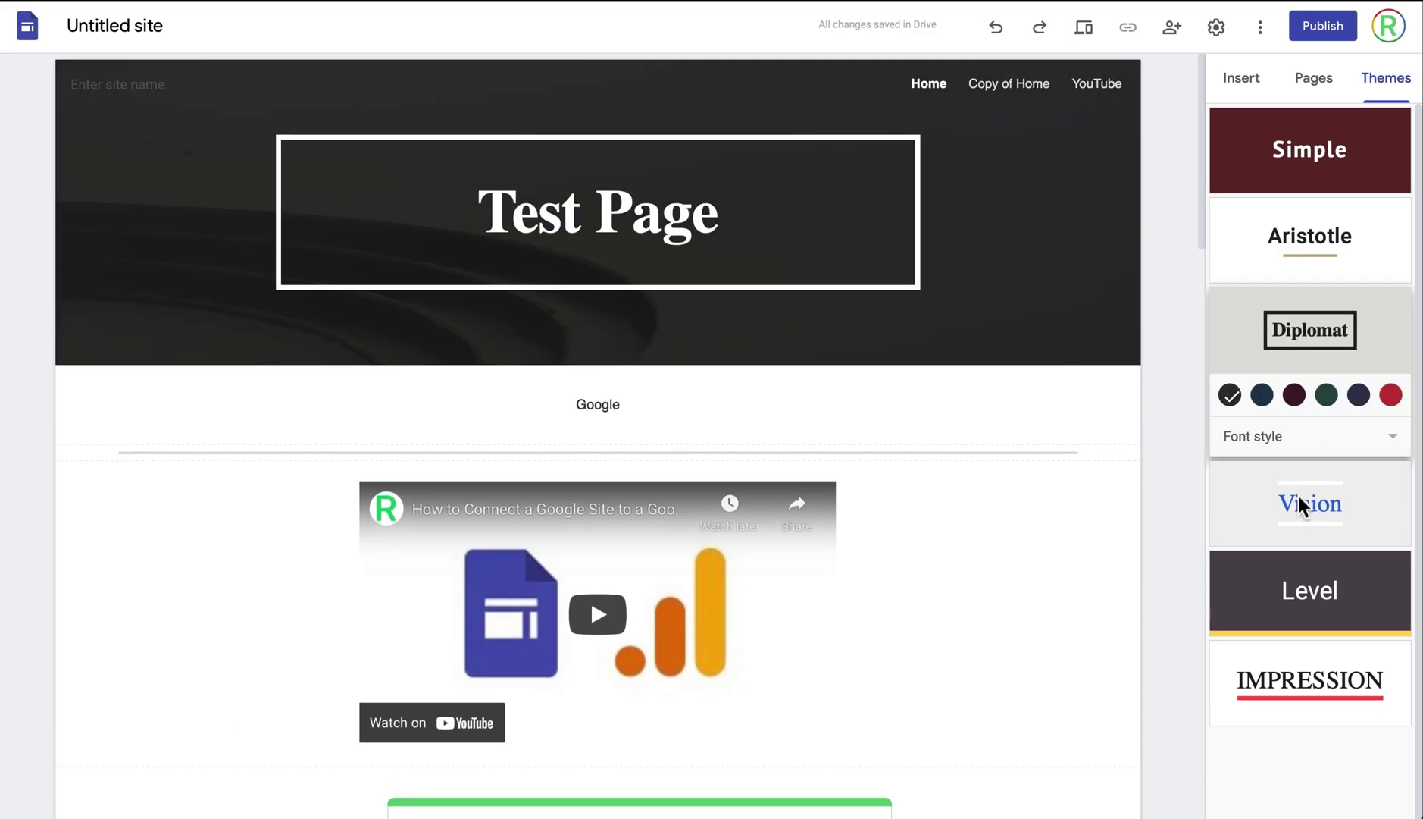
{"action": "left_click", "coordinate": [1300, 499]}
{"action": "left_click", "coordinate": [1321, 575]}
{"action": "left_click", "coordinate": [1308, 672]}
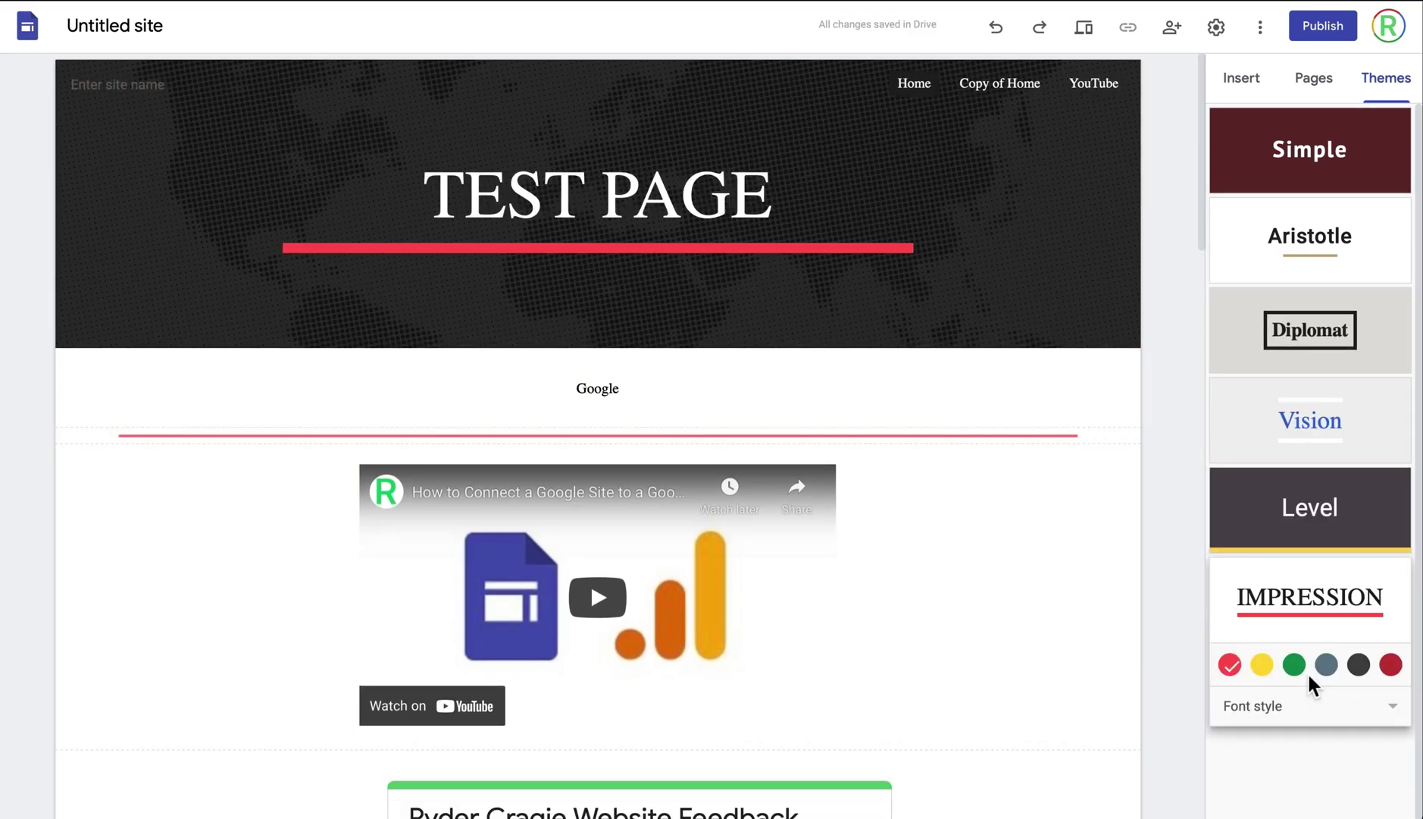
{"action": "left_click", "coordinate": [1242, 80]}
{"action": "scroll", "coordinate": [1302, 397], "scroll_direction": "down", "scroll_amount": 2}
{"action": "scroll", "coordinate": [1302, 397], "scroll_direction": "up", "scroll_amount": 2}
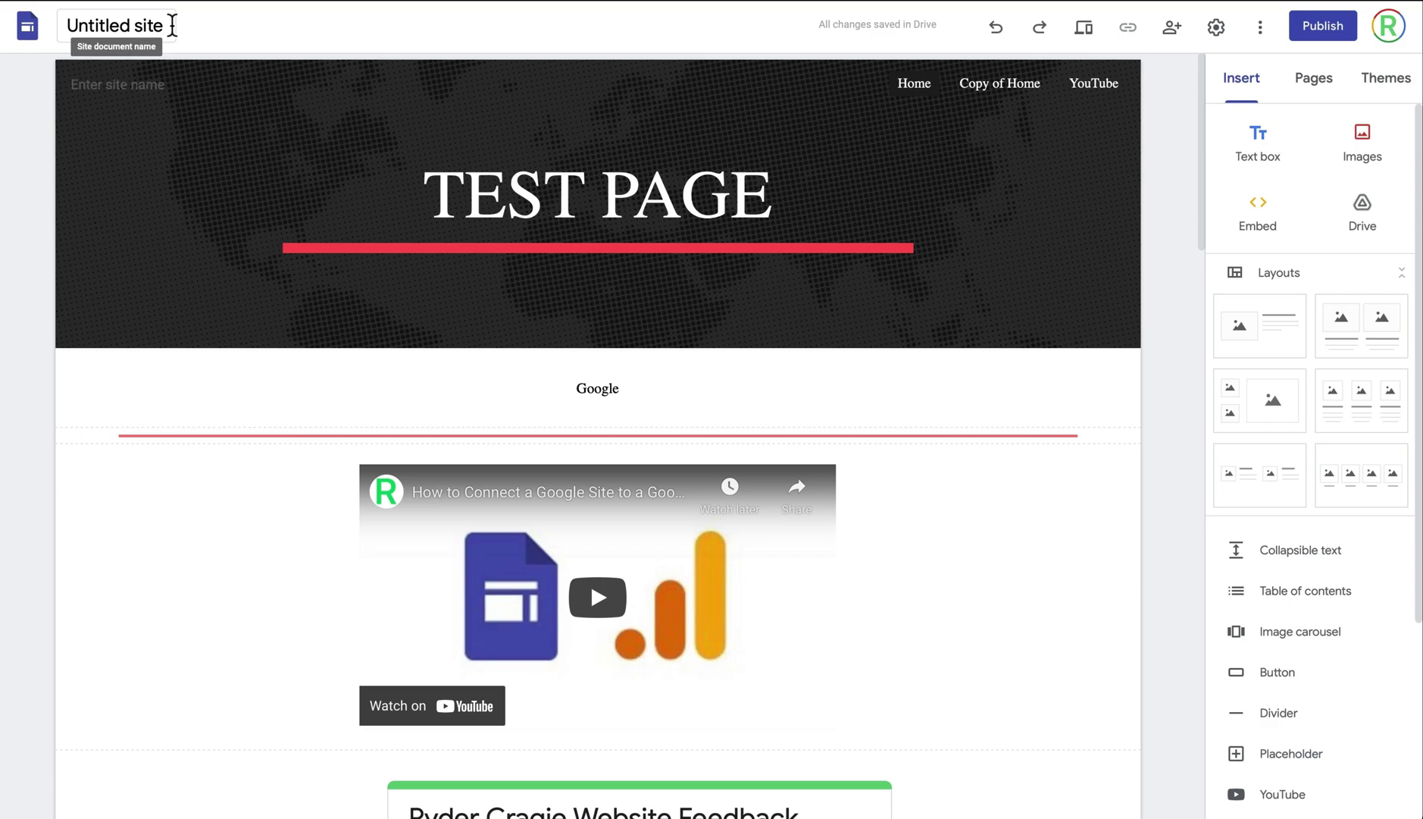
- Enter 'Test' as the site name in the header field
{"action": "left_click", "coordinate": [179, 87]}
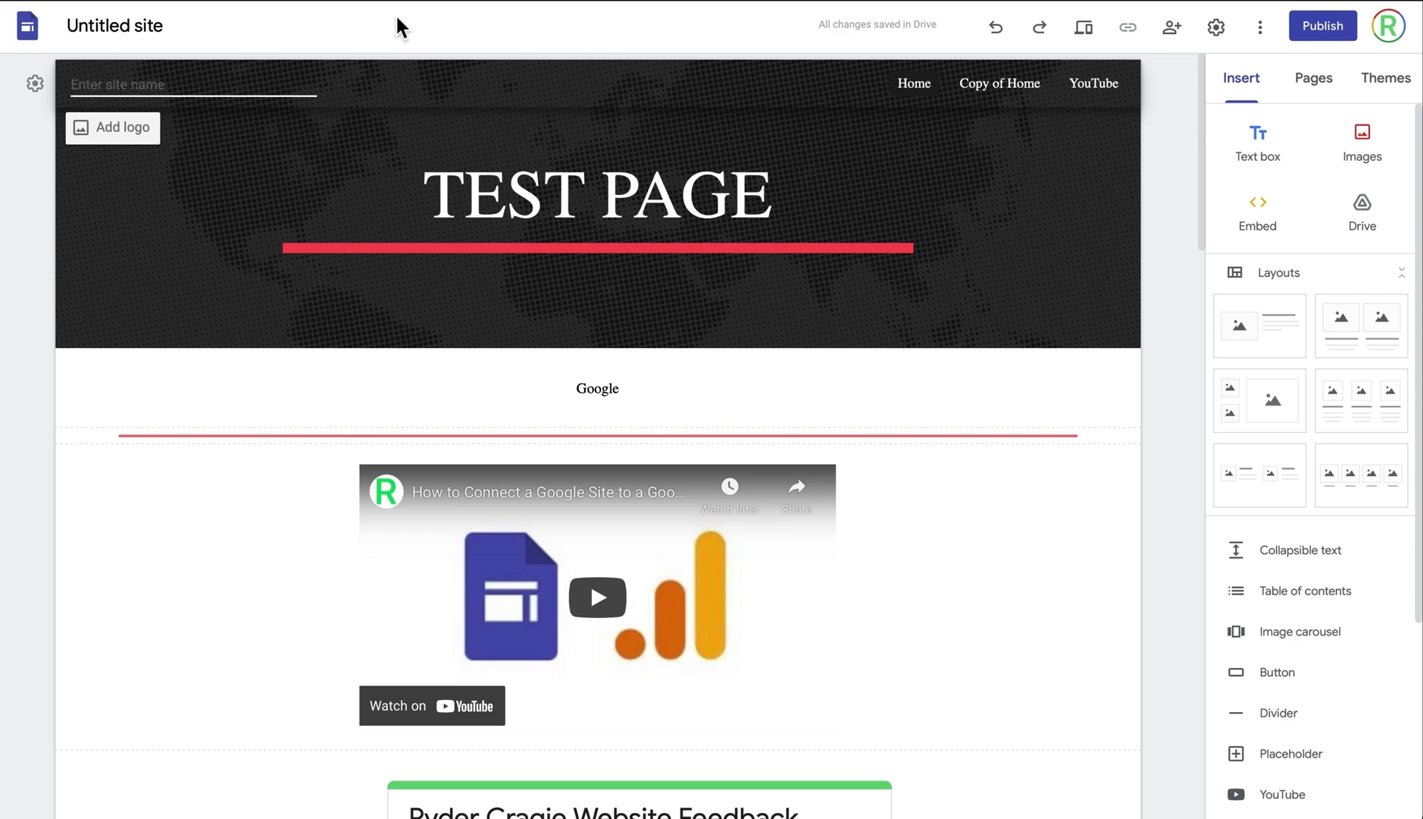
{"action": "type", "text": "Test"}
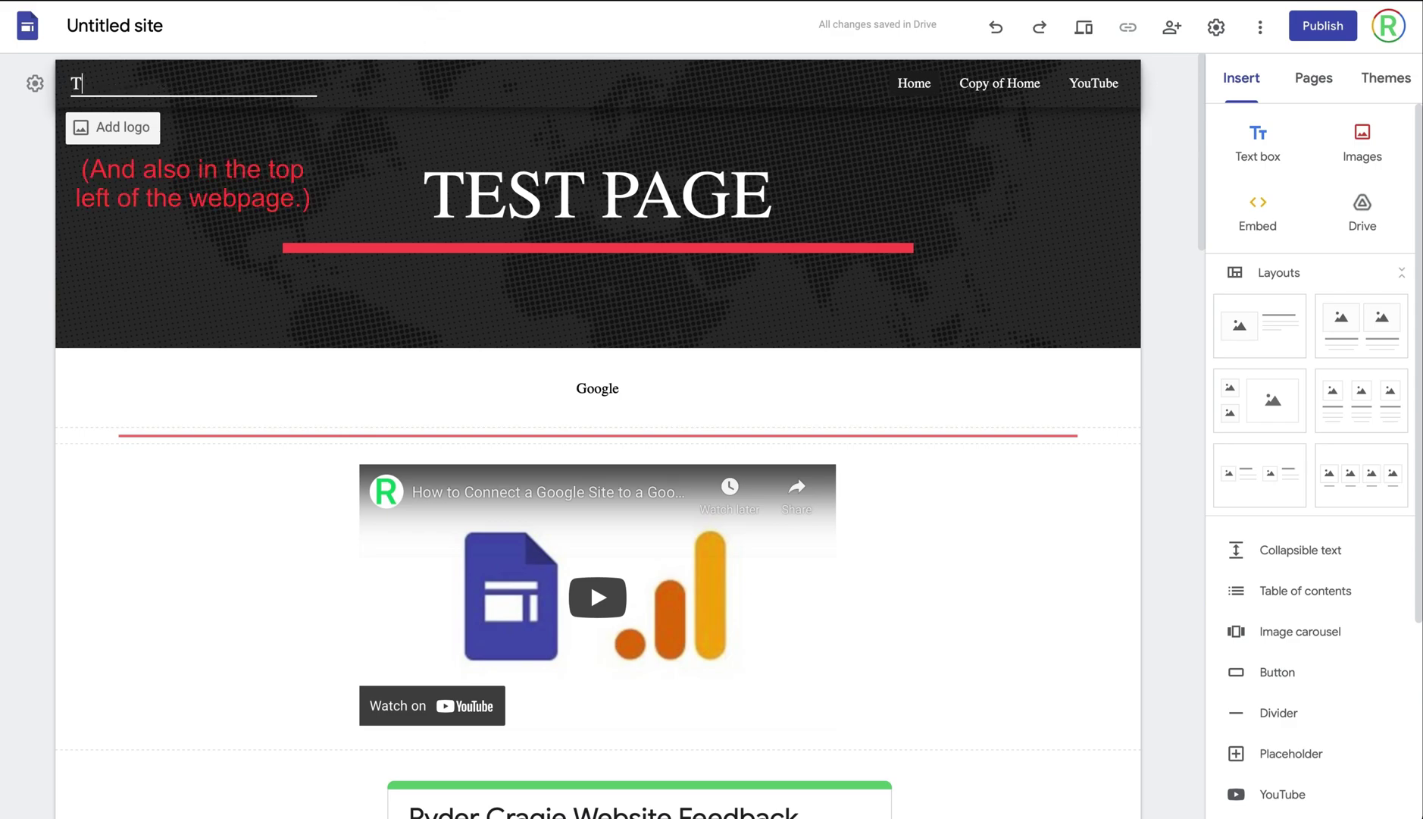
{"action": "left_click", "coordinate": [159, 25]}
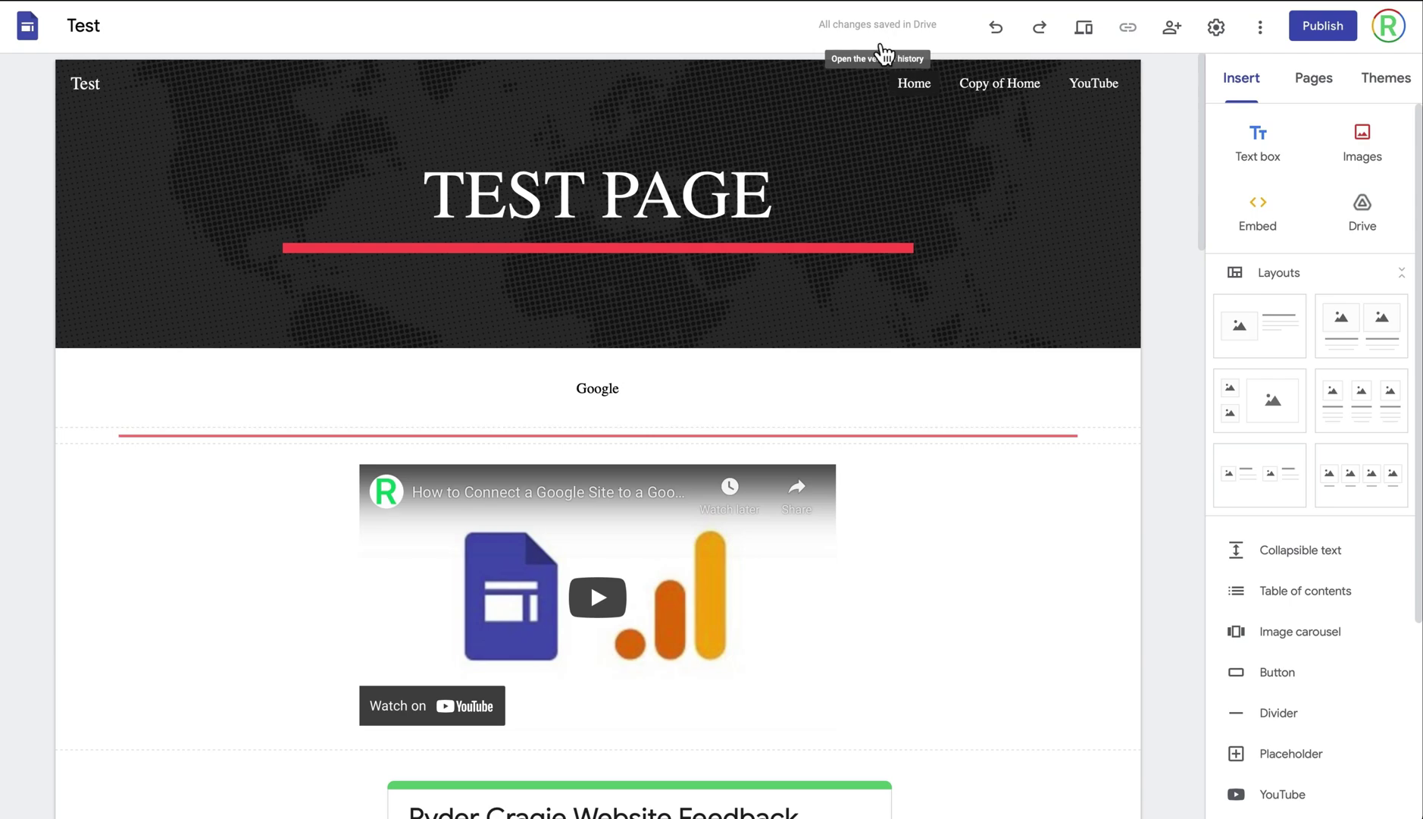
{"action": "left_click", "coordinate": [1260, 30]}
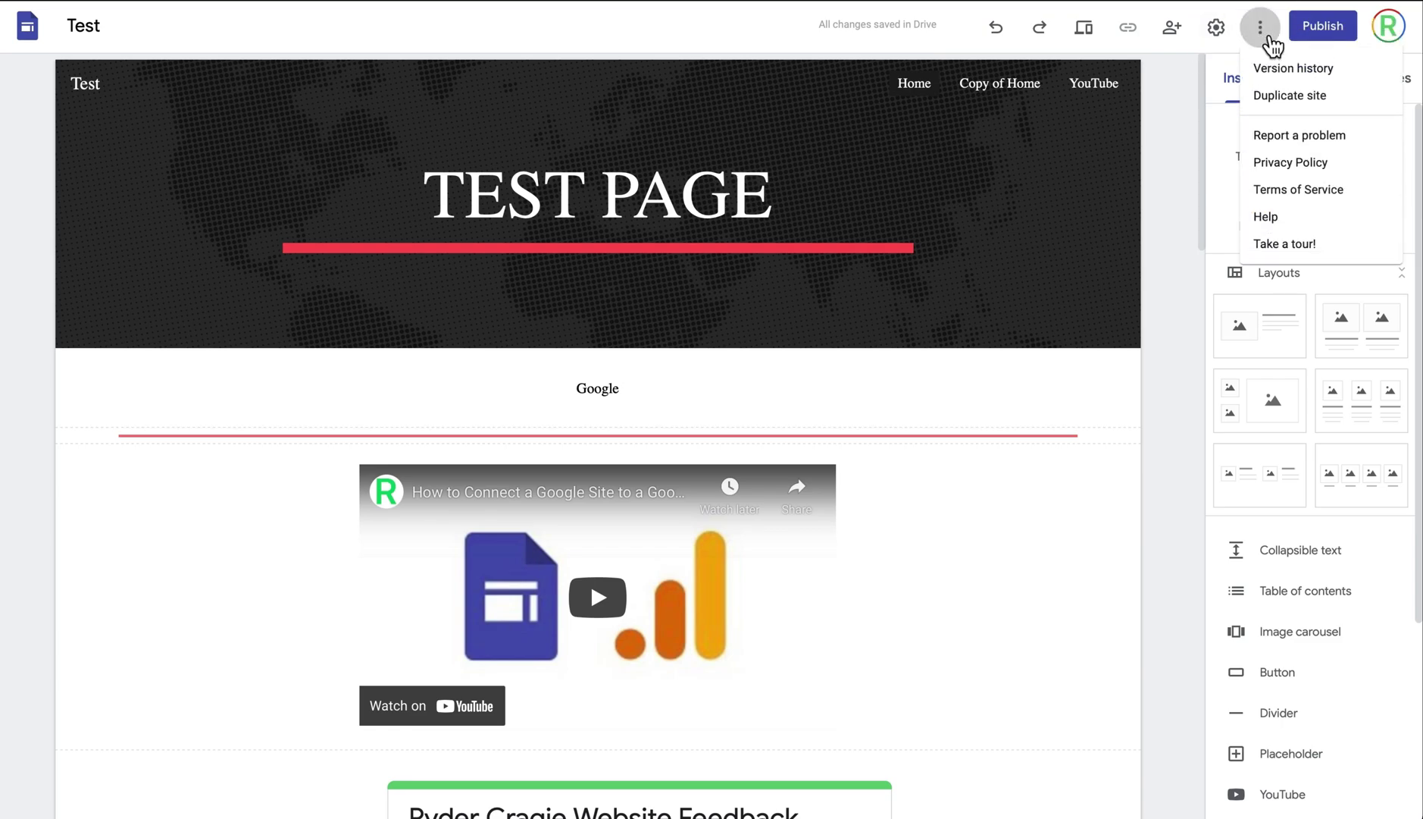
{"action": "left_click", "coordinate": [1285, 69]}
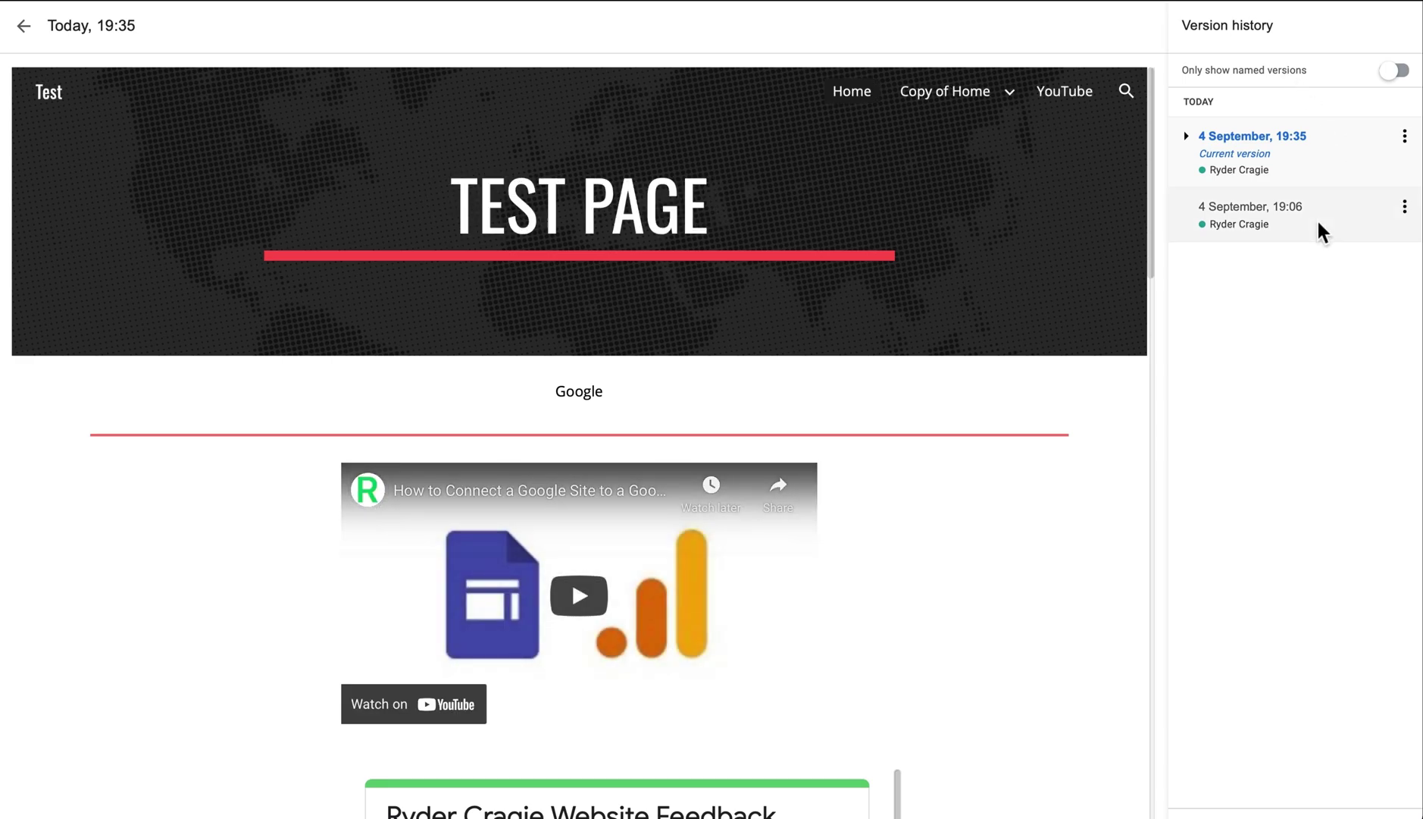
{"action": "left_click", "coordinate": [1318, 222]}
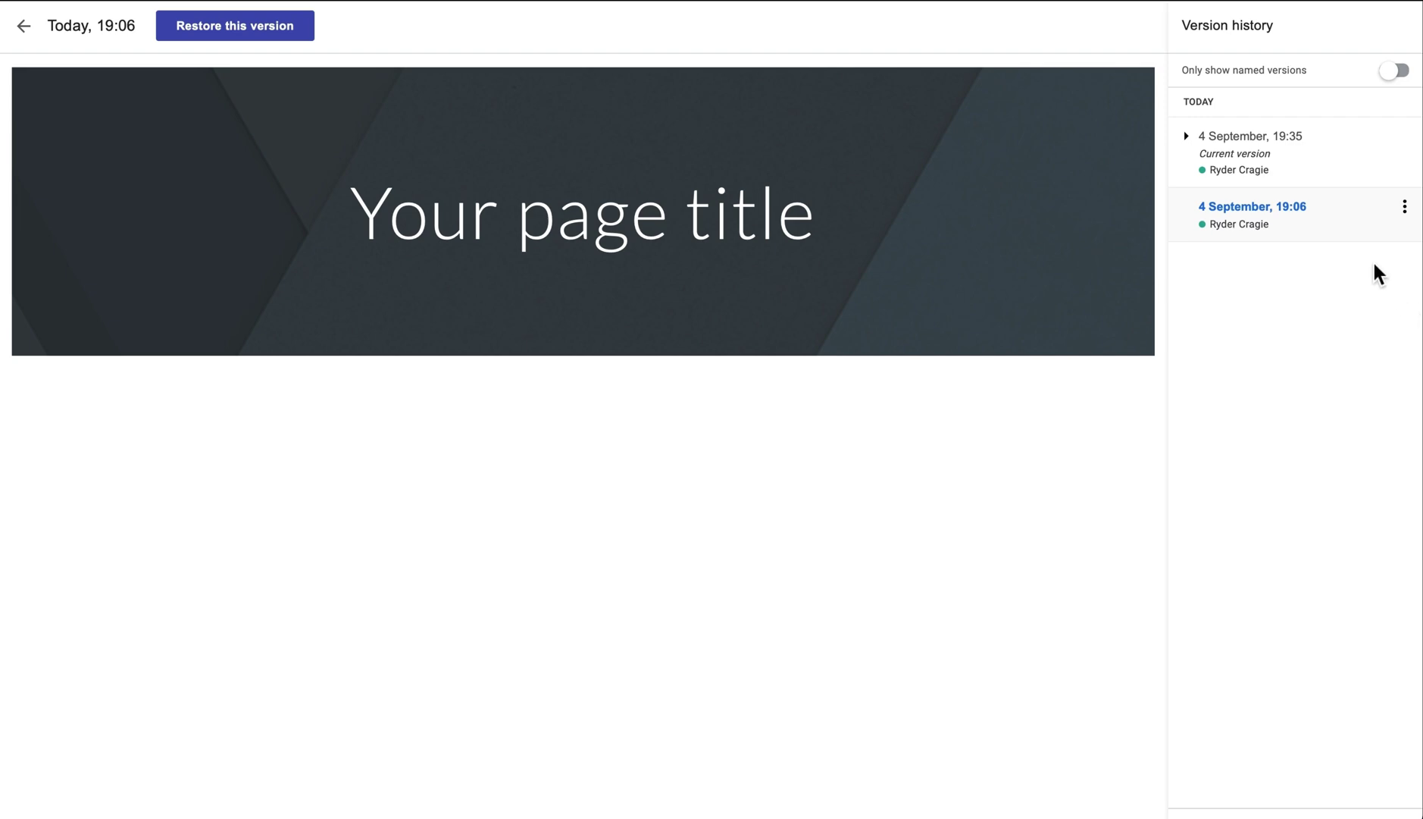
{"action": "left_click", "coordinate": [1340, 148]}
{"action": "left_click", "coordinate": [1404, 136]}
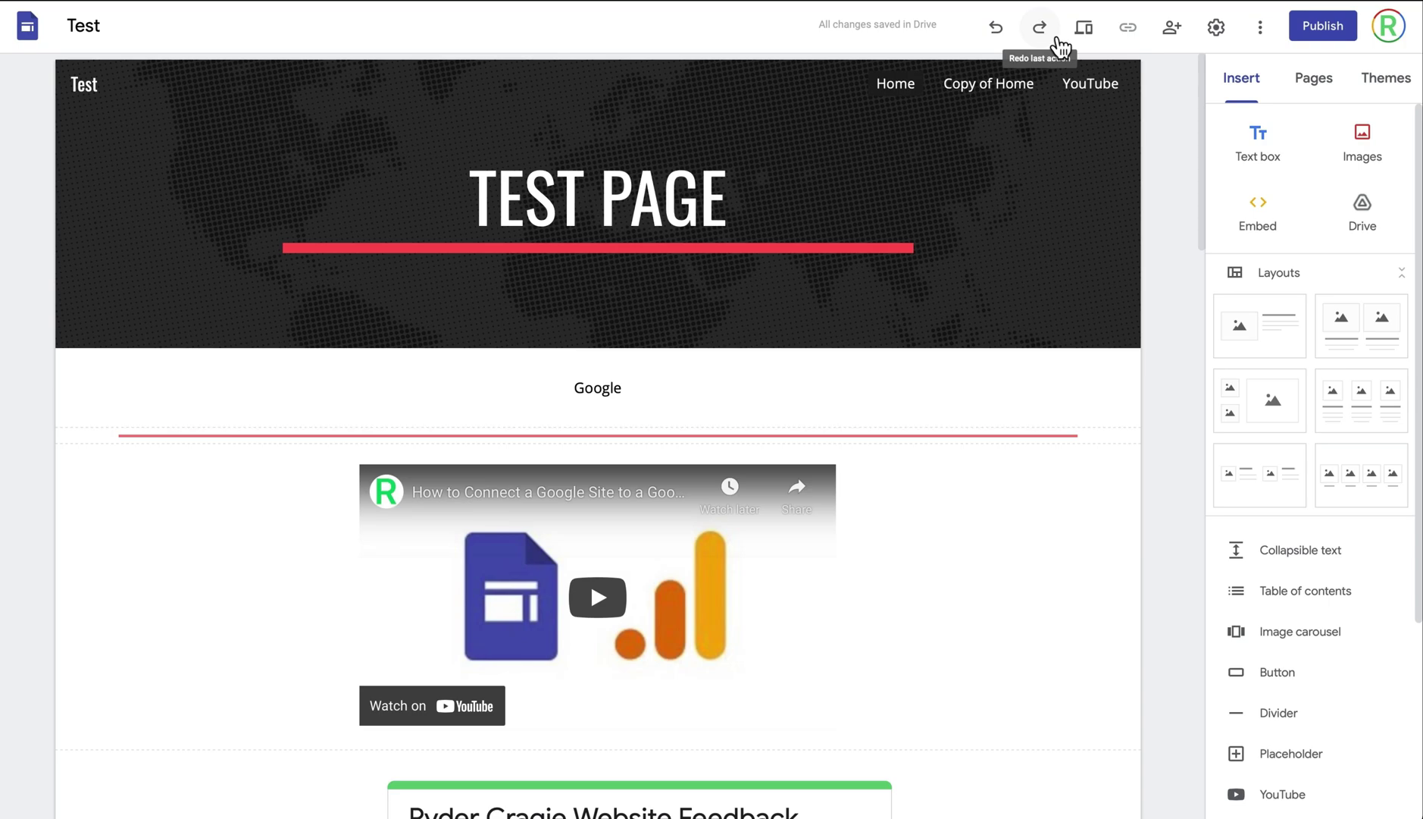
{"action": "left_click", "coordinate": [1100, 36]}
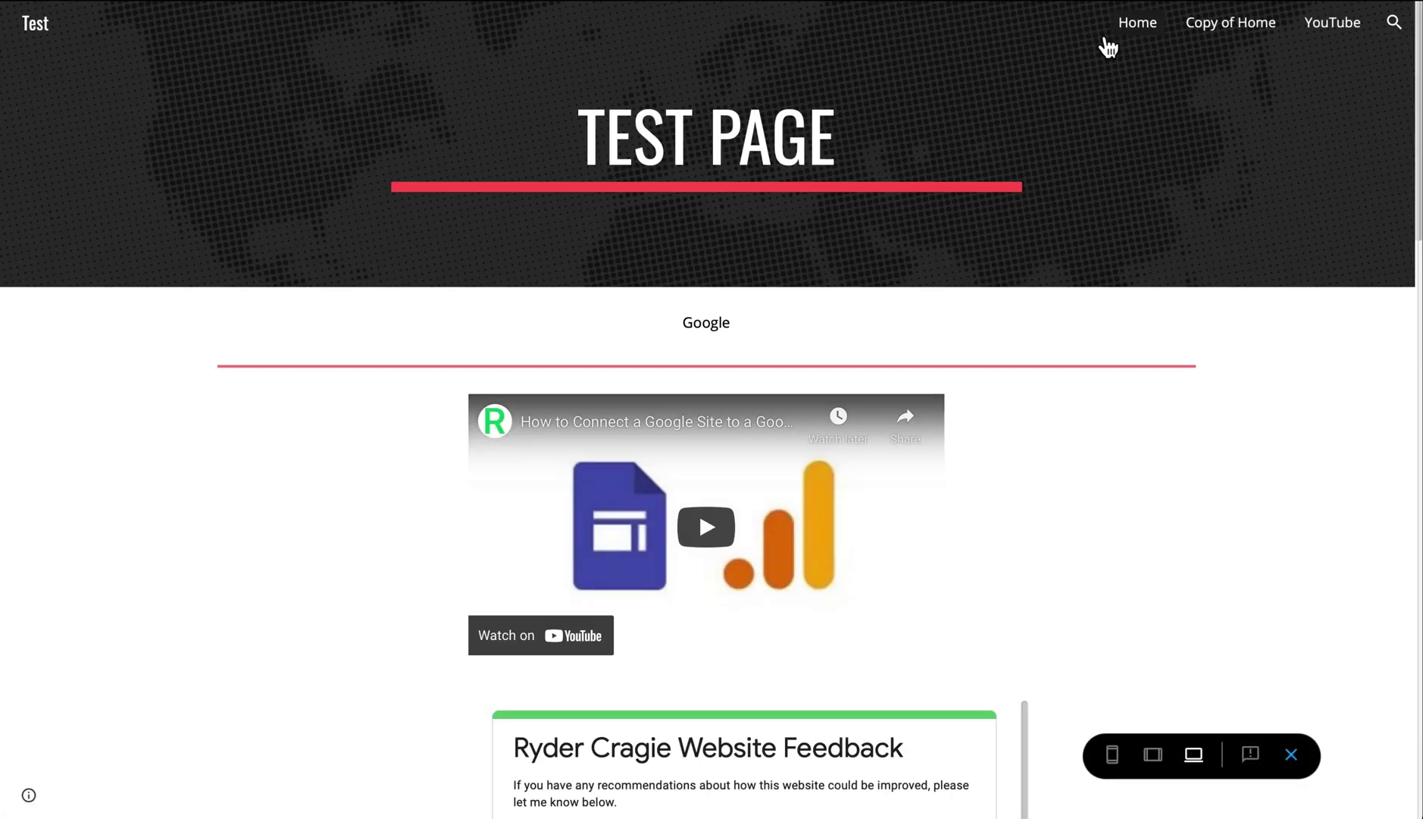
- Preview the Home page at tablet and phone widths, then open and cancel a problem report
{"action": "scroll", "coordinate": [1229, 267], "scroll_direction": "down", "scroll_amount": 5}
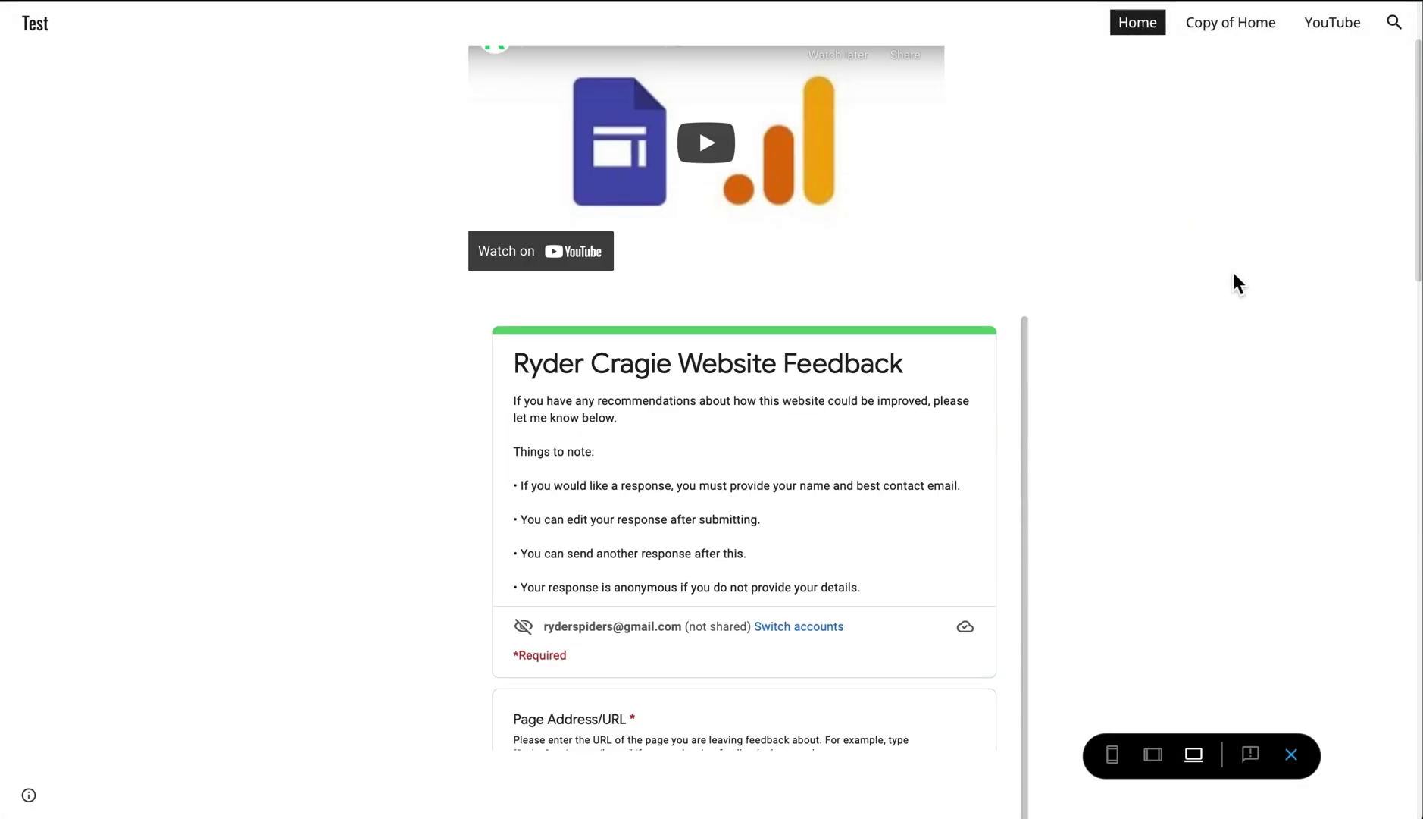
{"action": "scroll", "coordinate": [1234, 275], "scroll_direction": "down", "scroll_amount": 20}
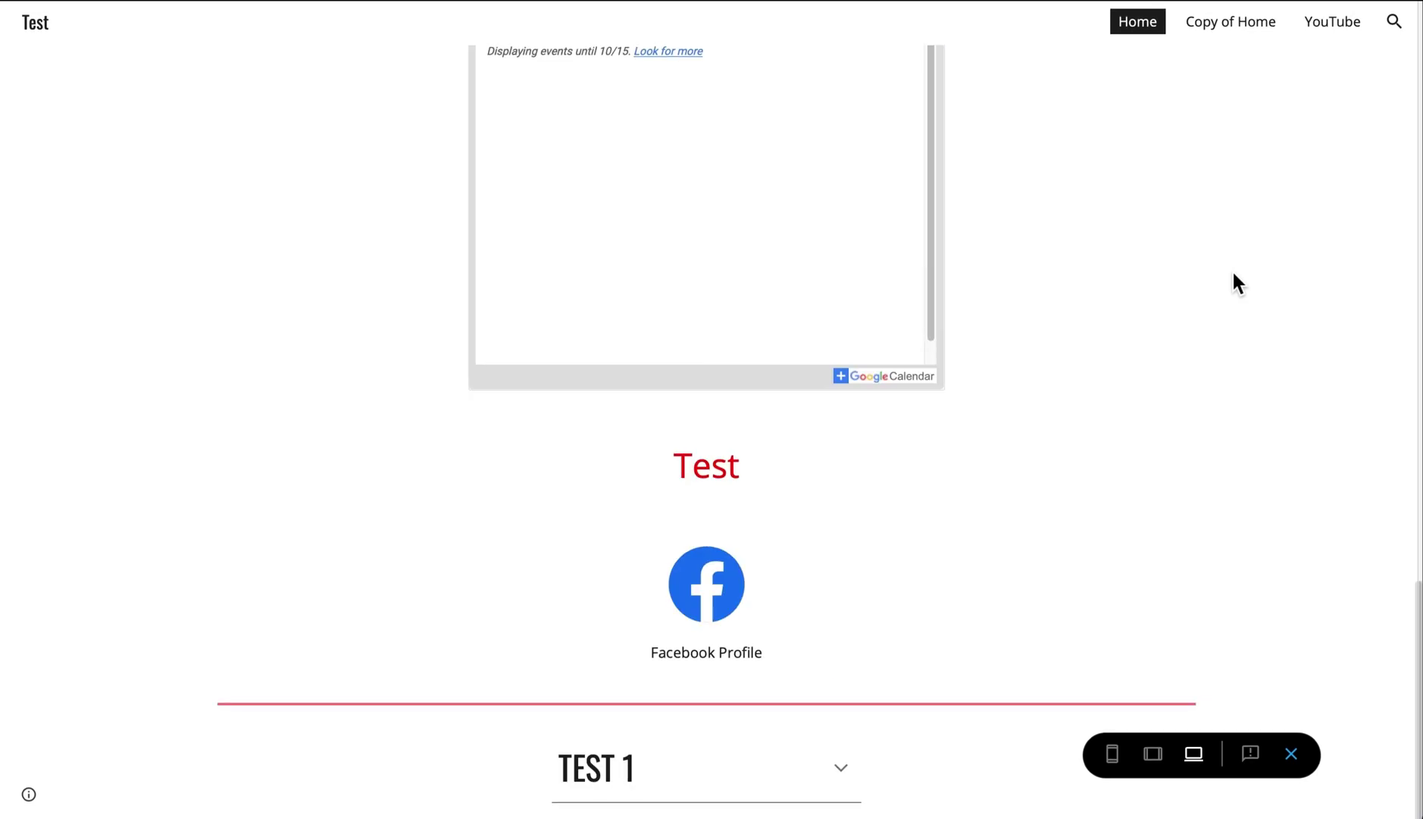
{"action": "left_click", "coordinate": [1200, 767]}
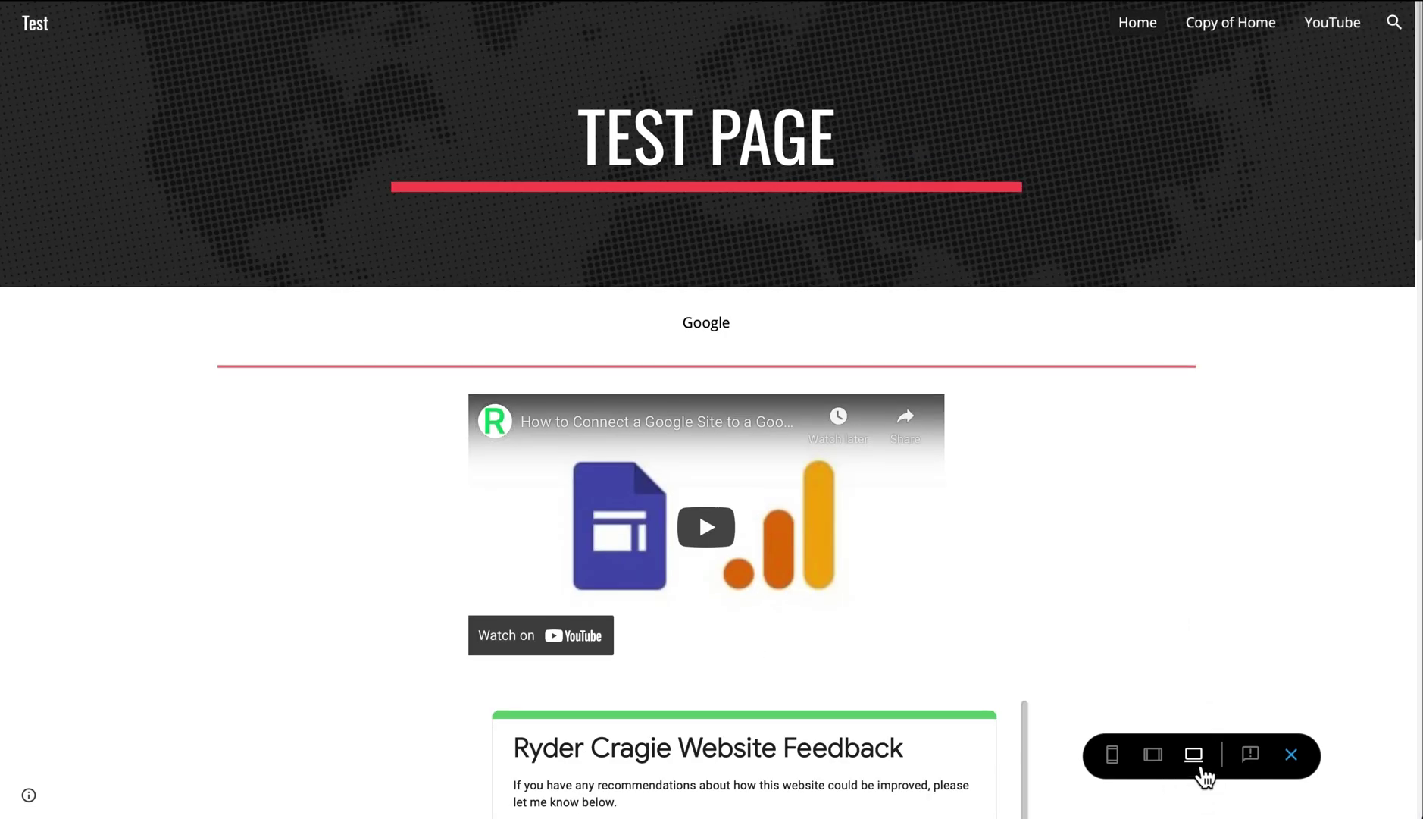
{"action": "left_click", "coordinate": [1159, 760]}
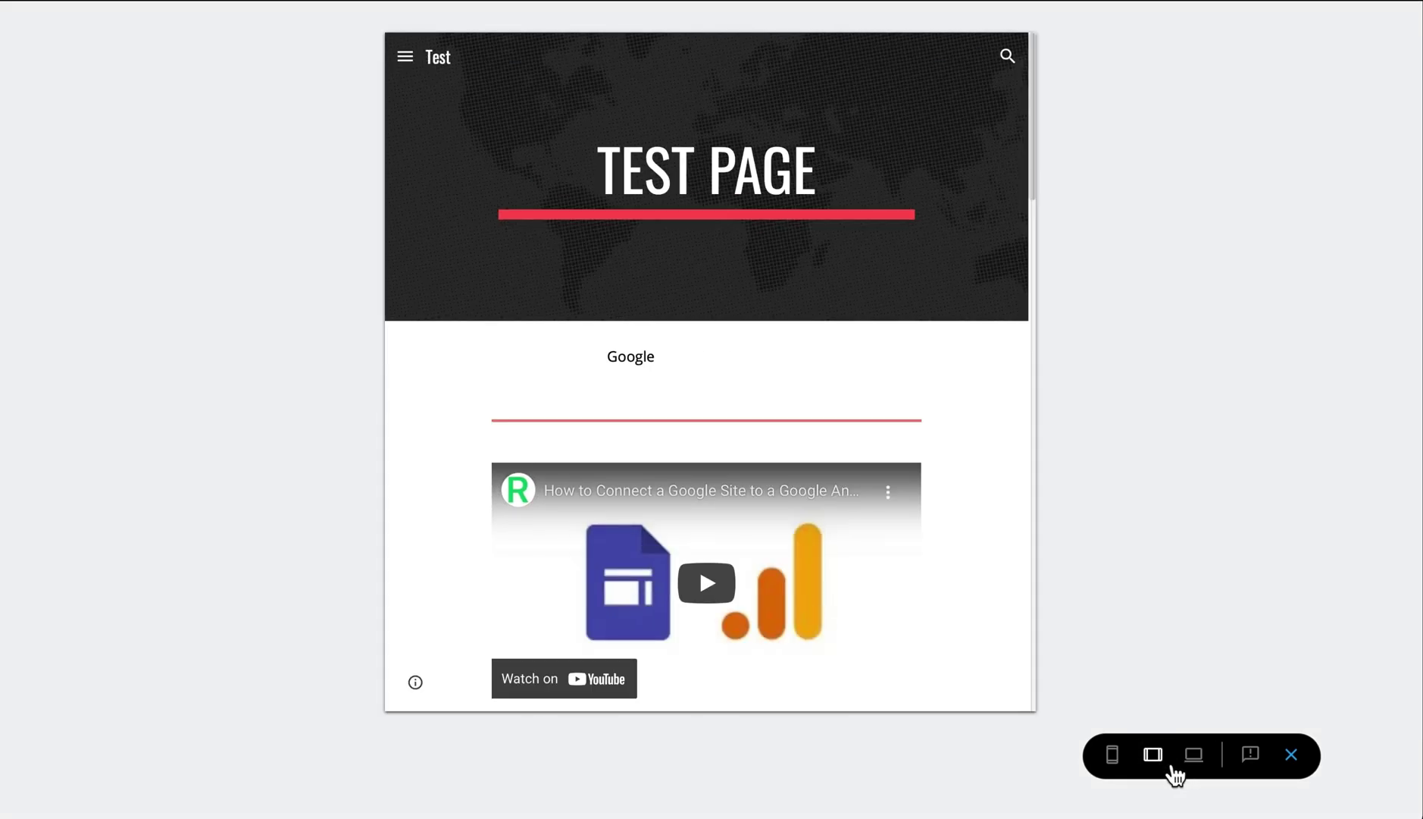
{"action": "left_click", "coordinate": [1129, 764]}
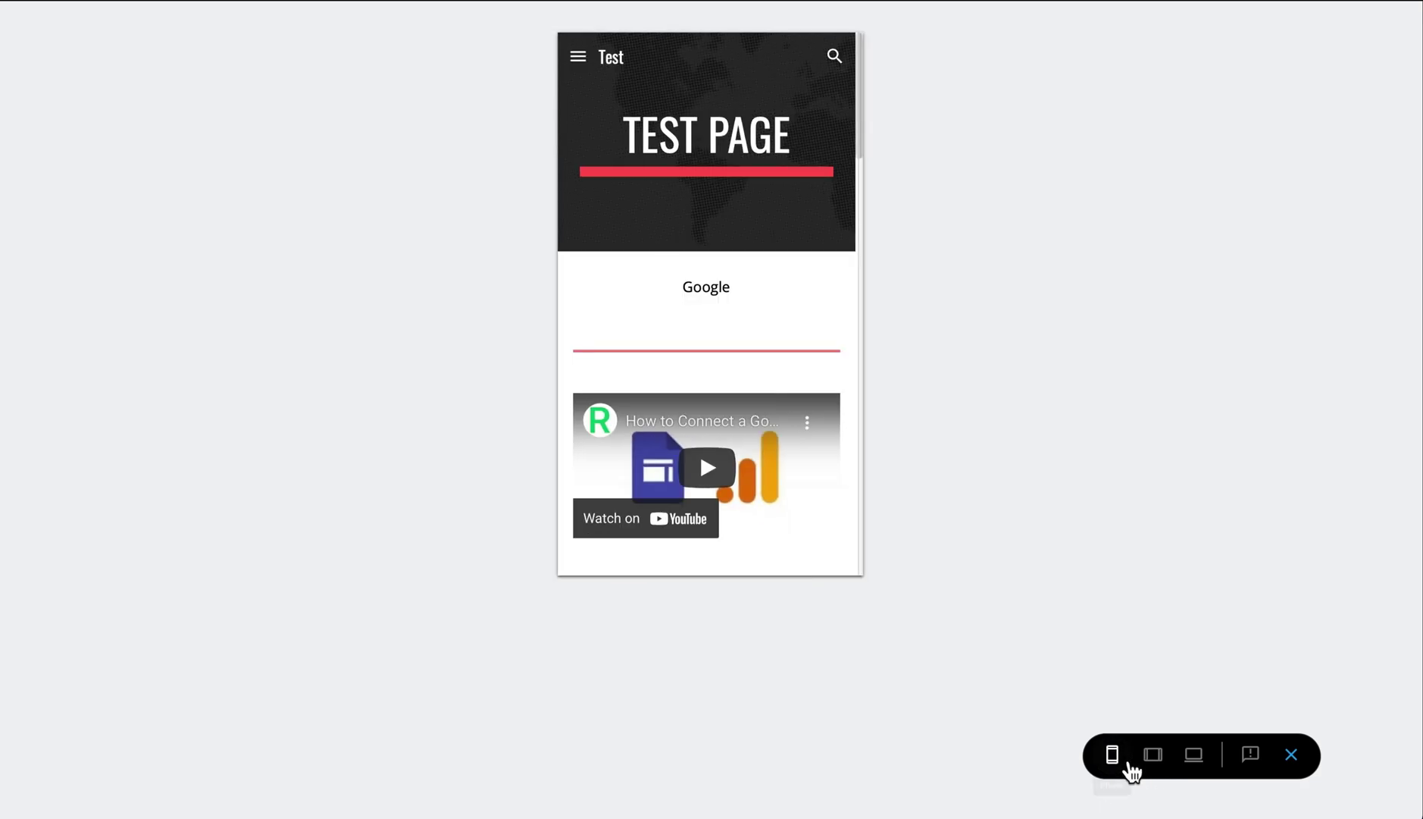
{"action": "left_click", "coordinate": [1259, 769]}
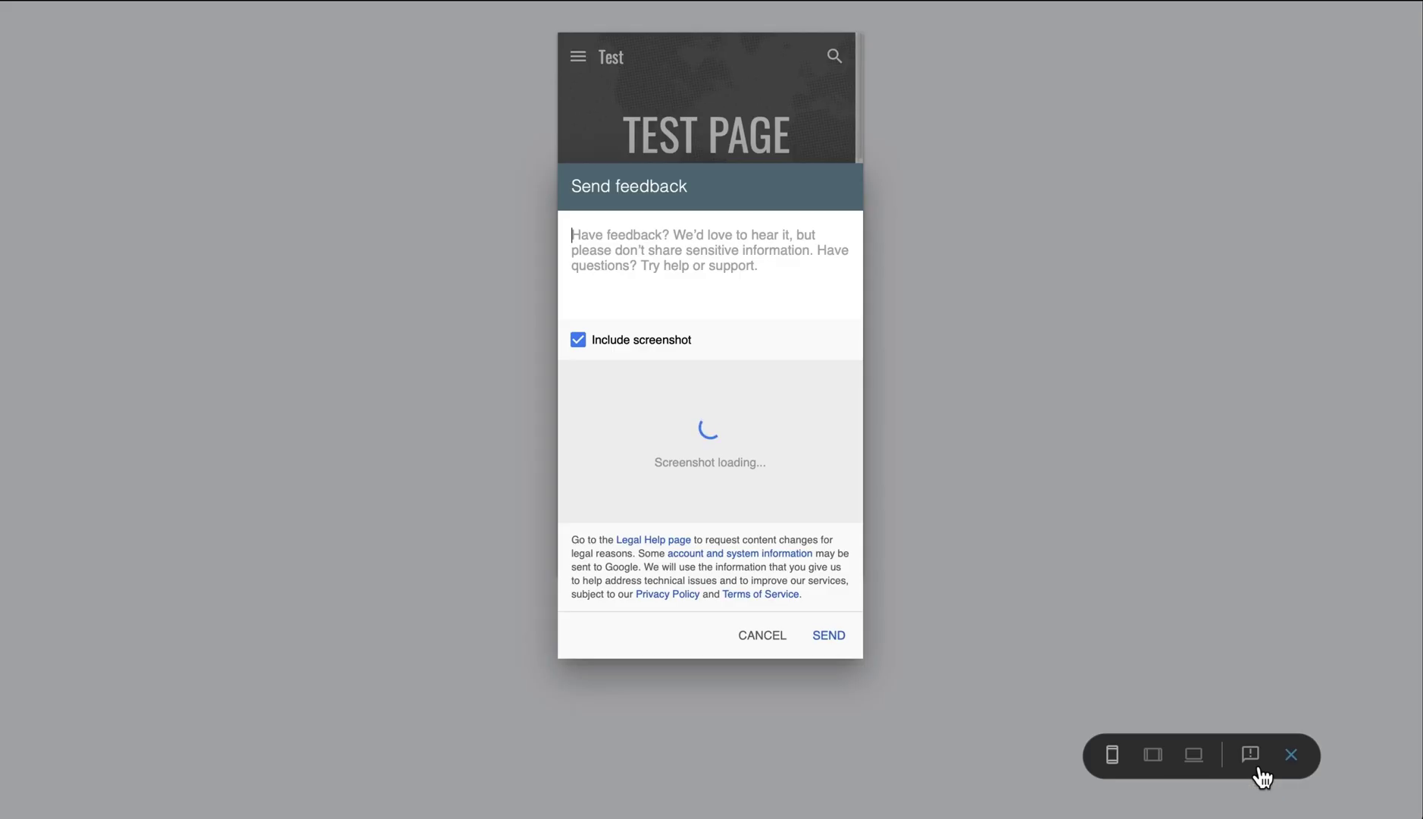
{"action": "left_click", "coordinate": [764, 637]}
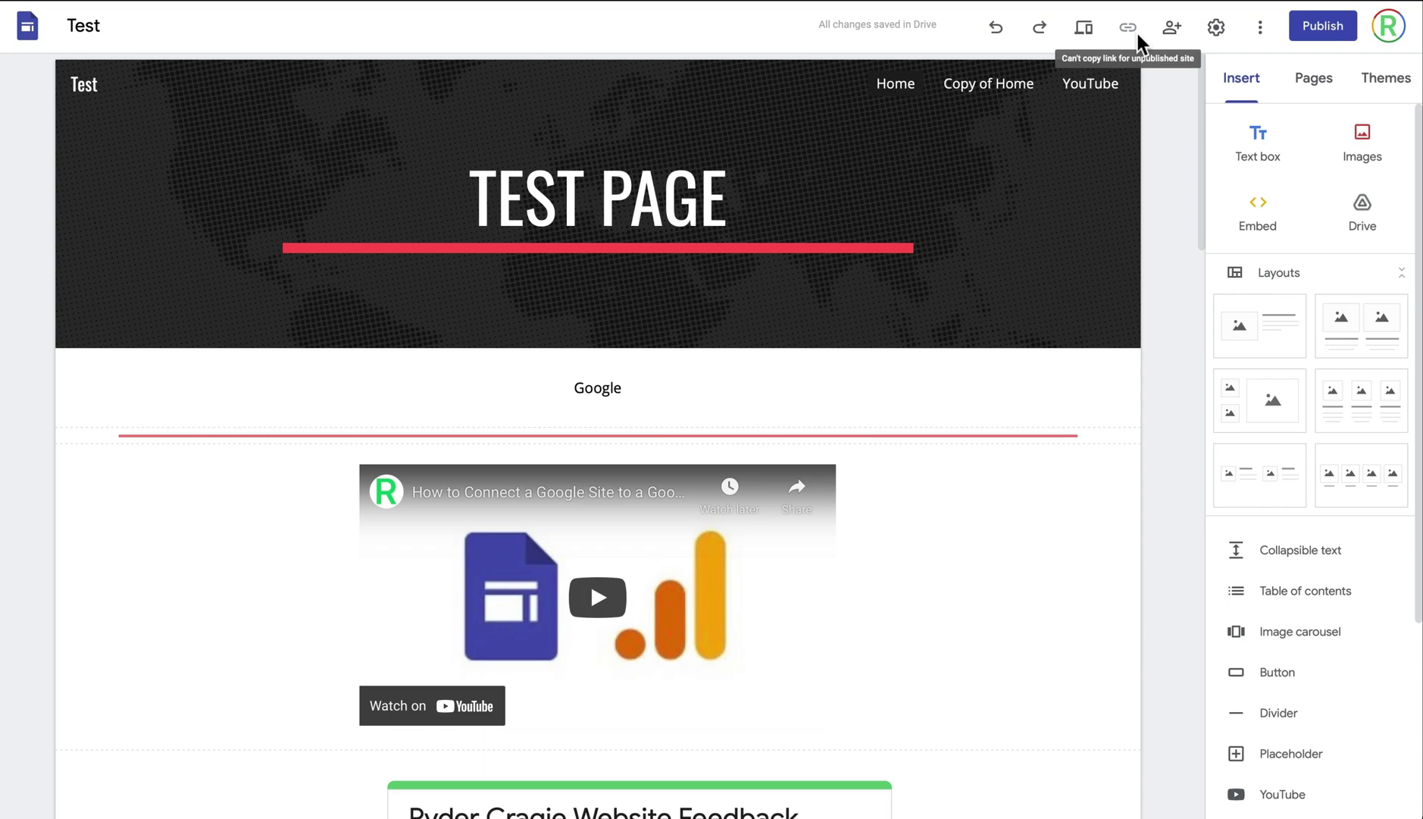
- Open and dismiss the Share dialog, then open the site Settings
{"action": "left_click", "coordinate": [1179, 44]}
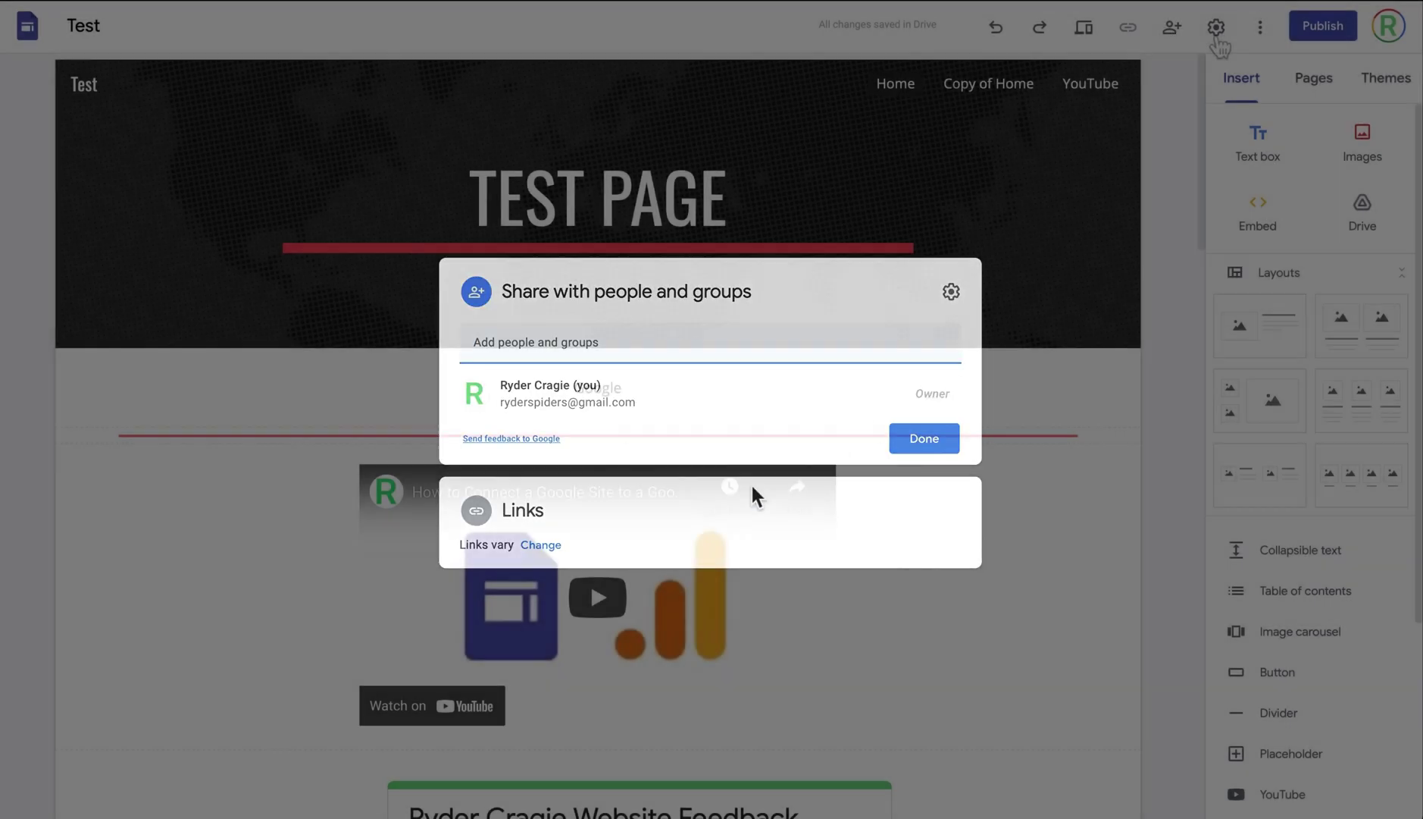
{"action": "key", "text": "Escape"}
{"action": "left_click", "coordinate": [1217, 34]}
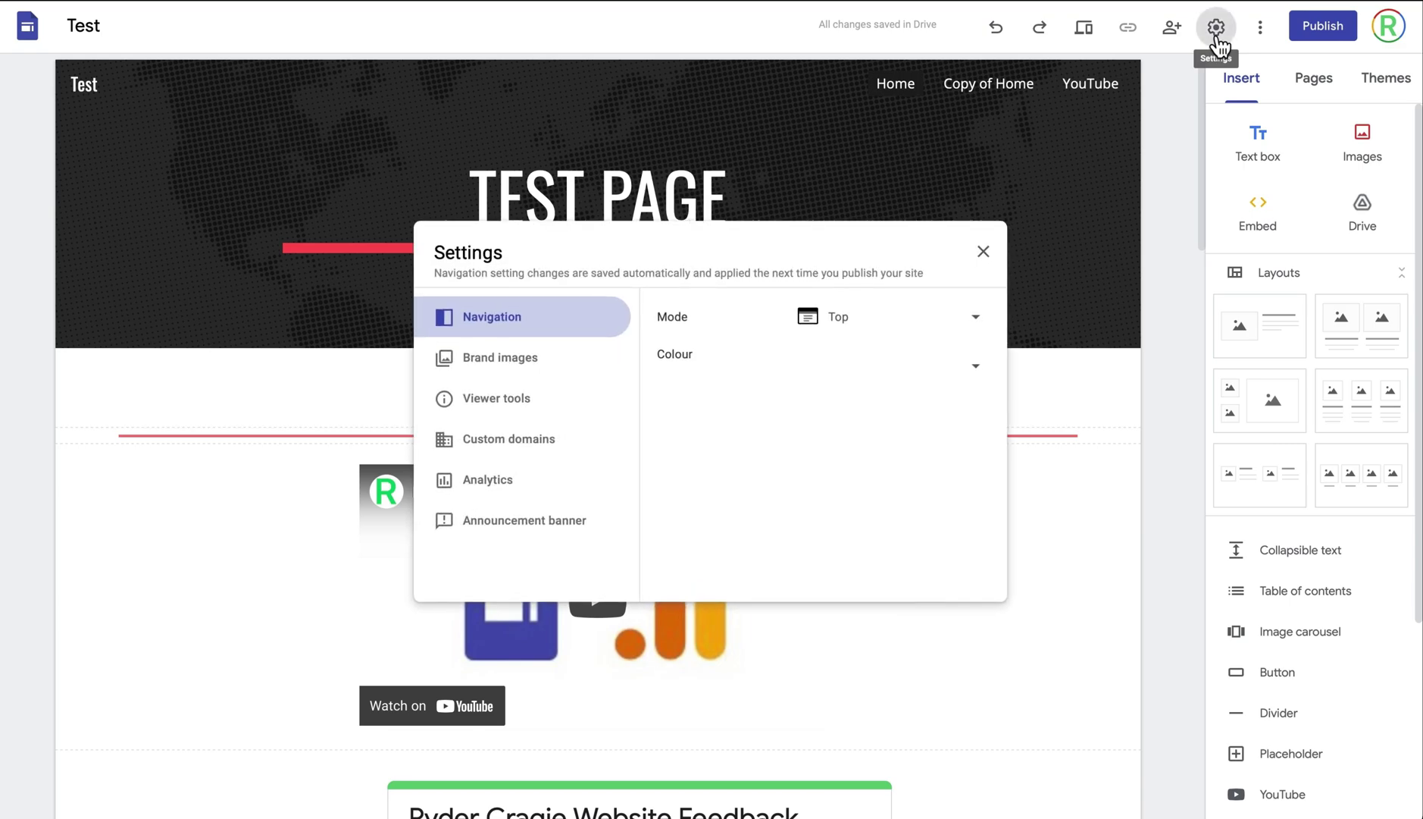
- Switch navigation to Side mode and preview it, then return to the editor
{"action": "left_click", "coordinate": [856, 331]}
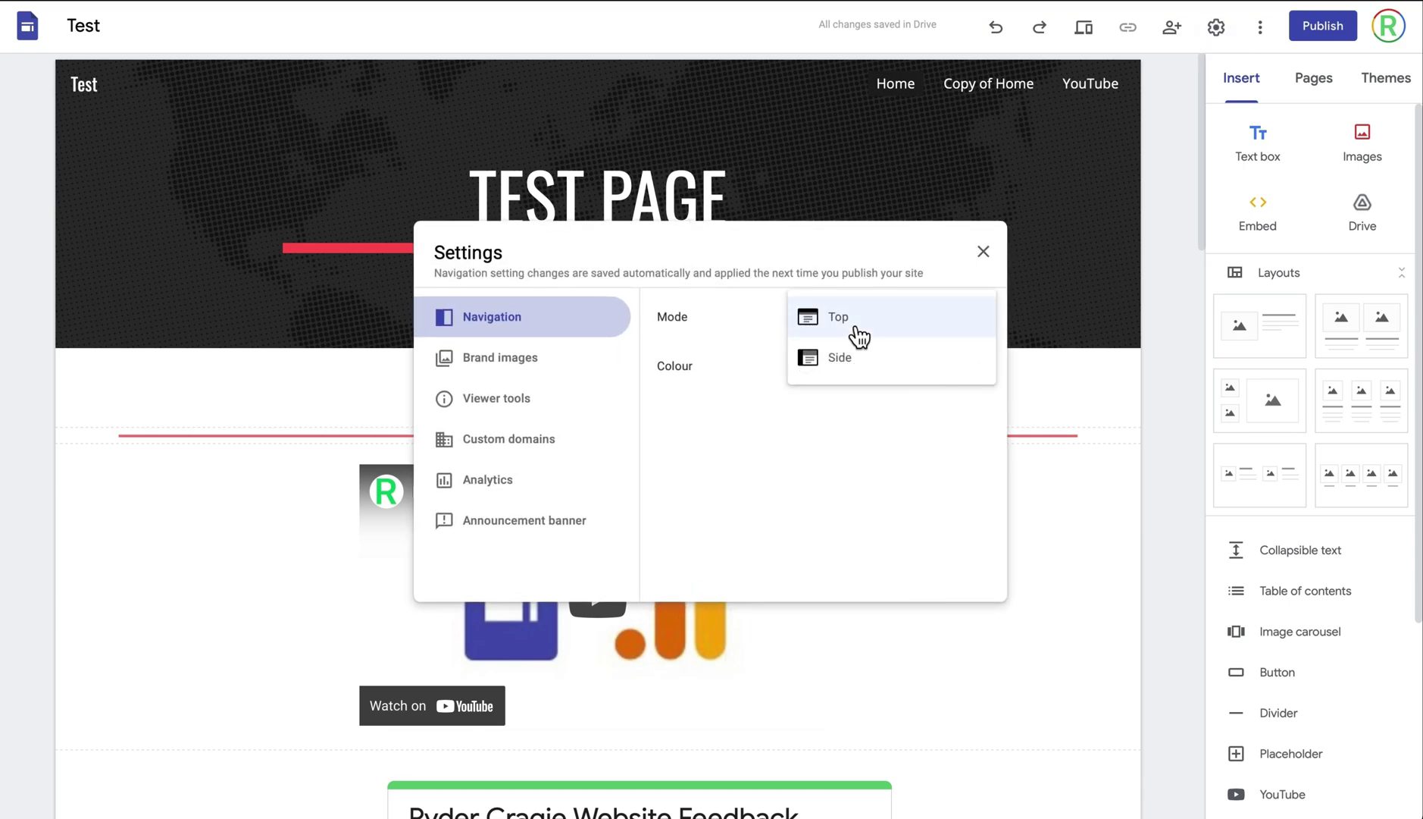
{"action": "left_click", "coordinate": [857, 368]}
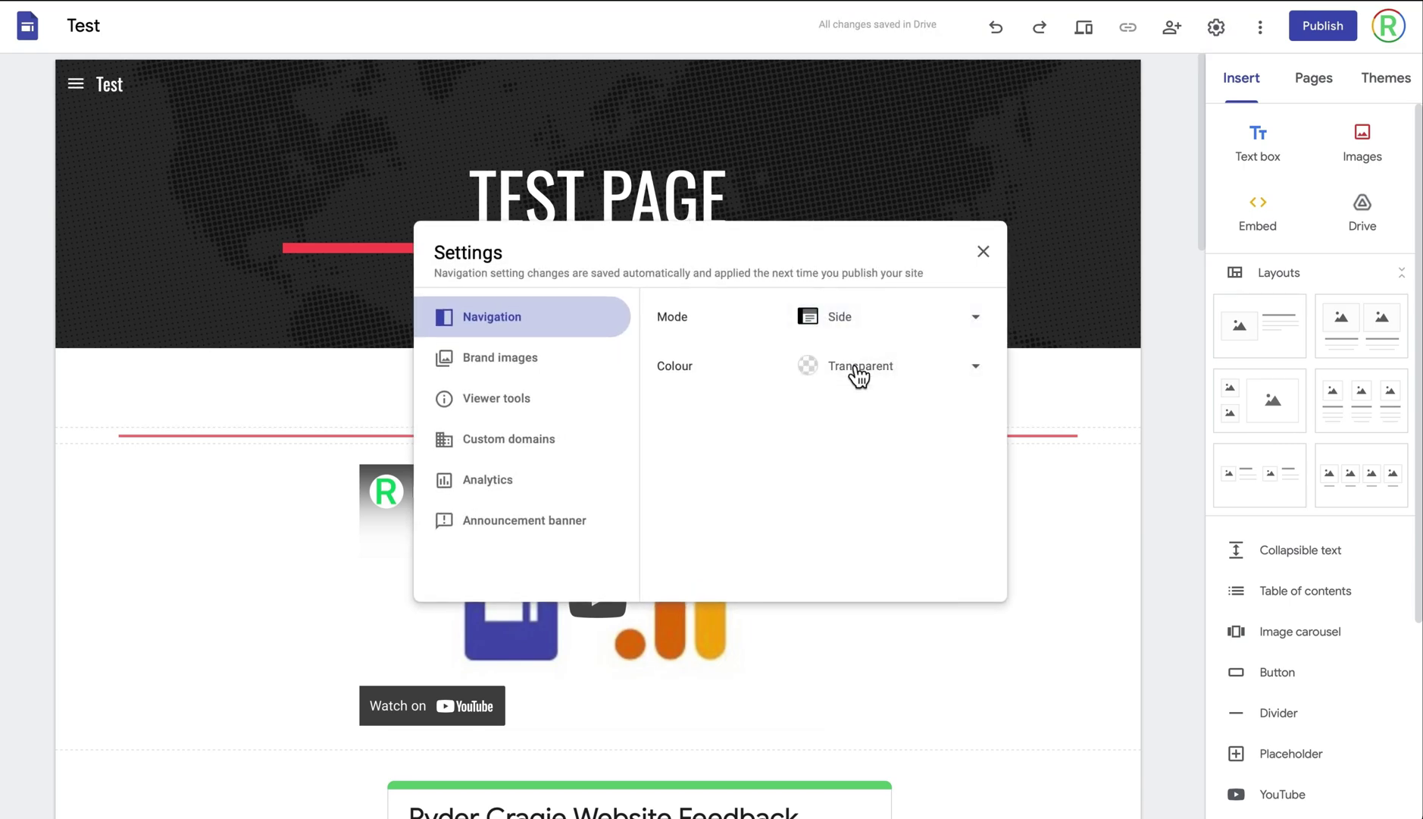
{"action": "left_click", "coordinate": [983, 251]}
{"action": "left_click", "coordinate": [1098, 42]}
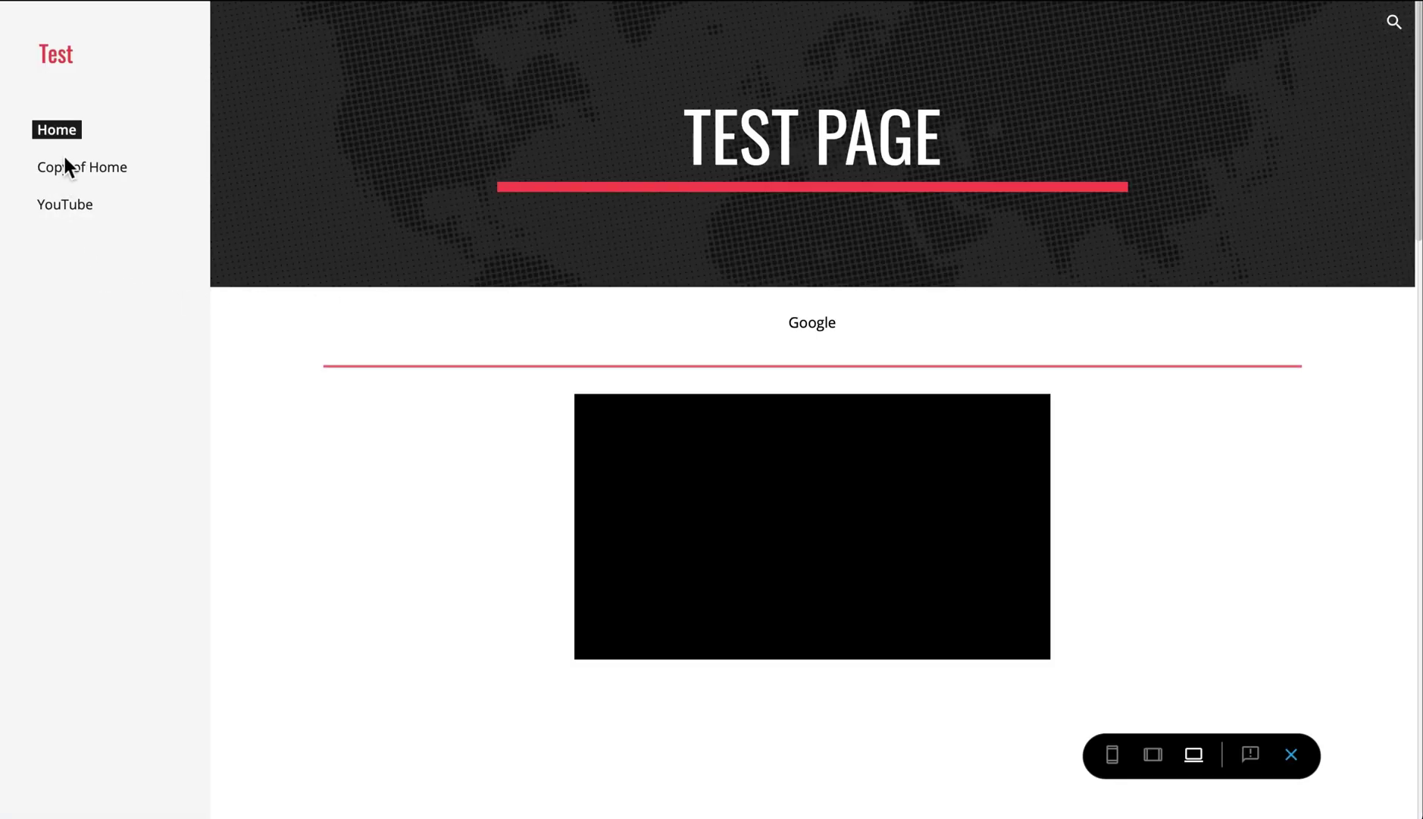
{"action": "left_click", "coordinate": [1292, 755]}
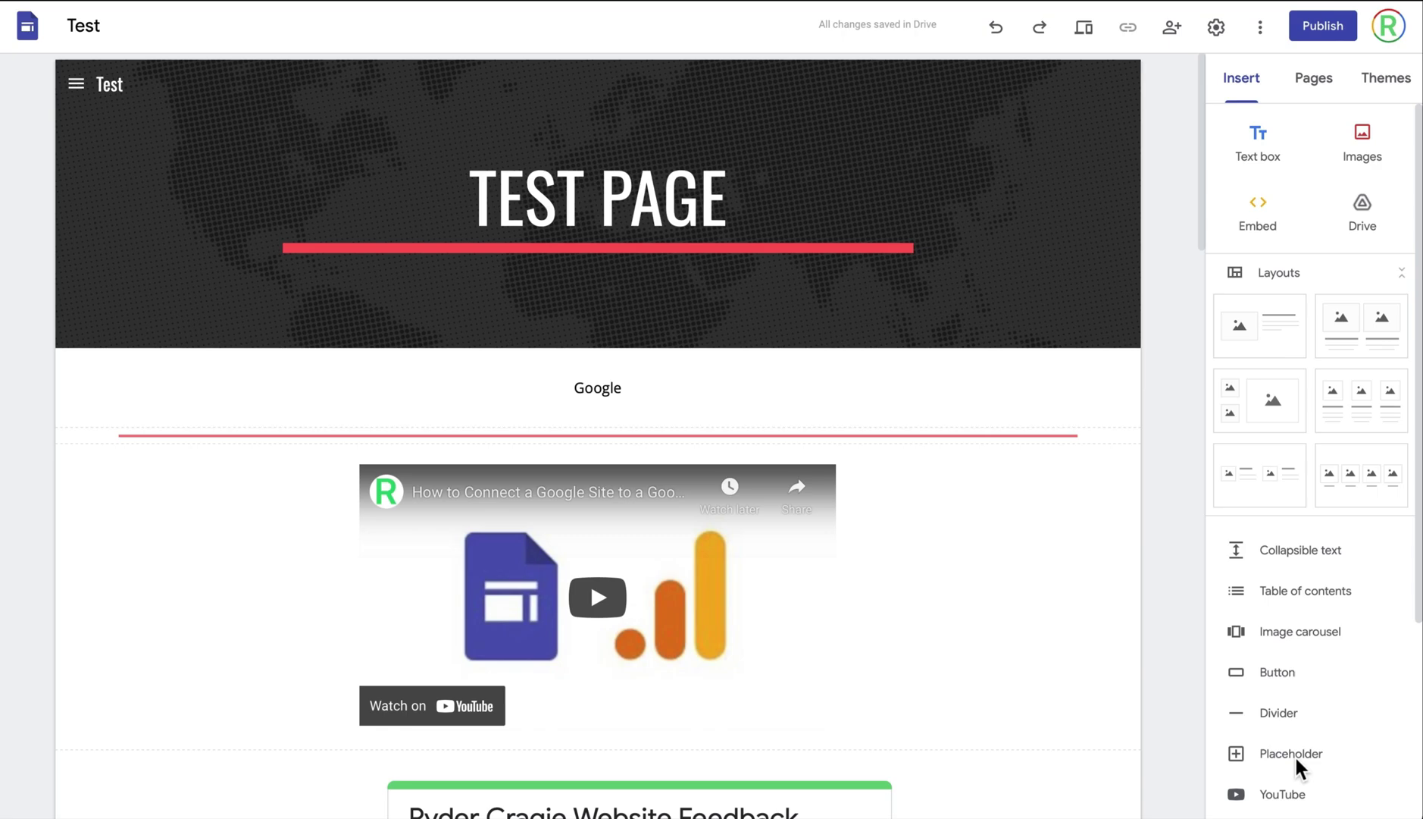
{"action": "left_click", "coordinate": [85, 94]}
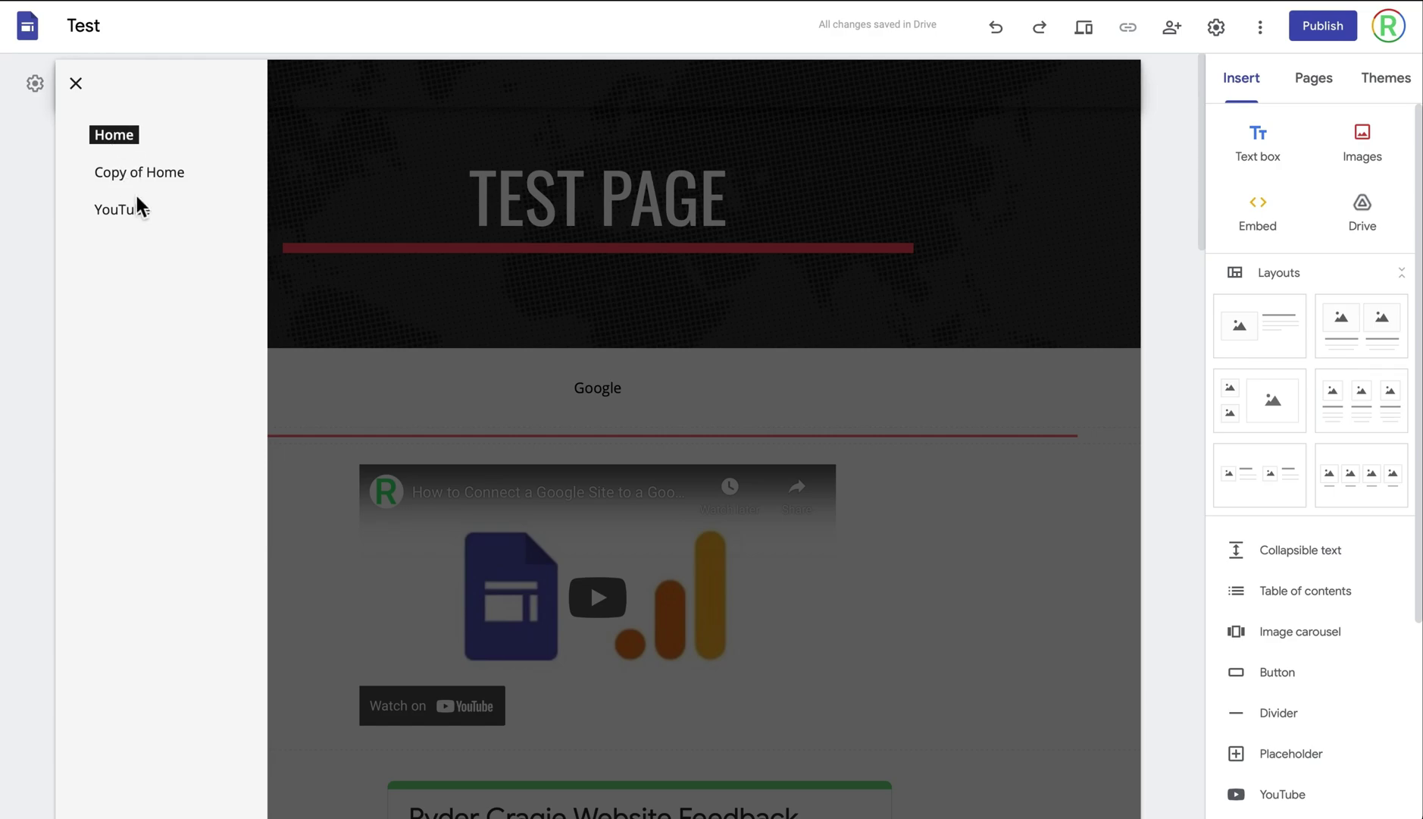
{"action": "left_click", "coordinate": [485, 237]}
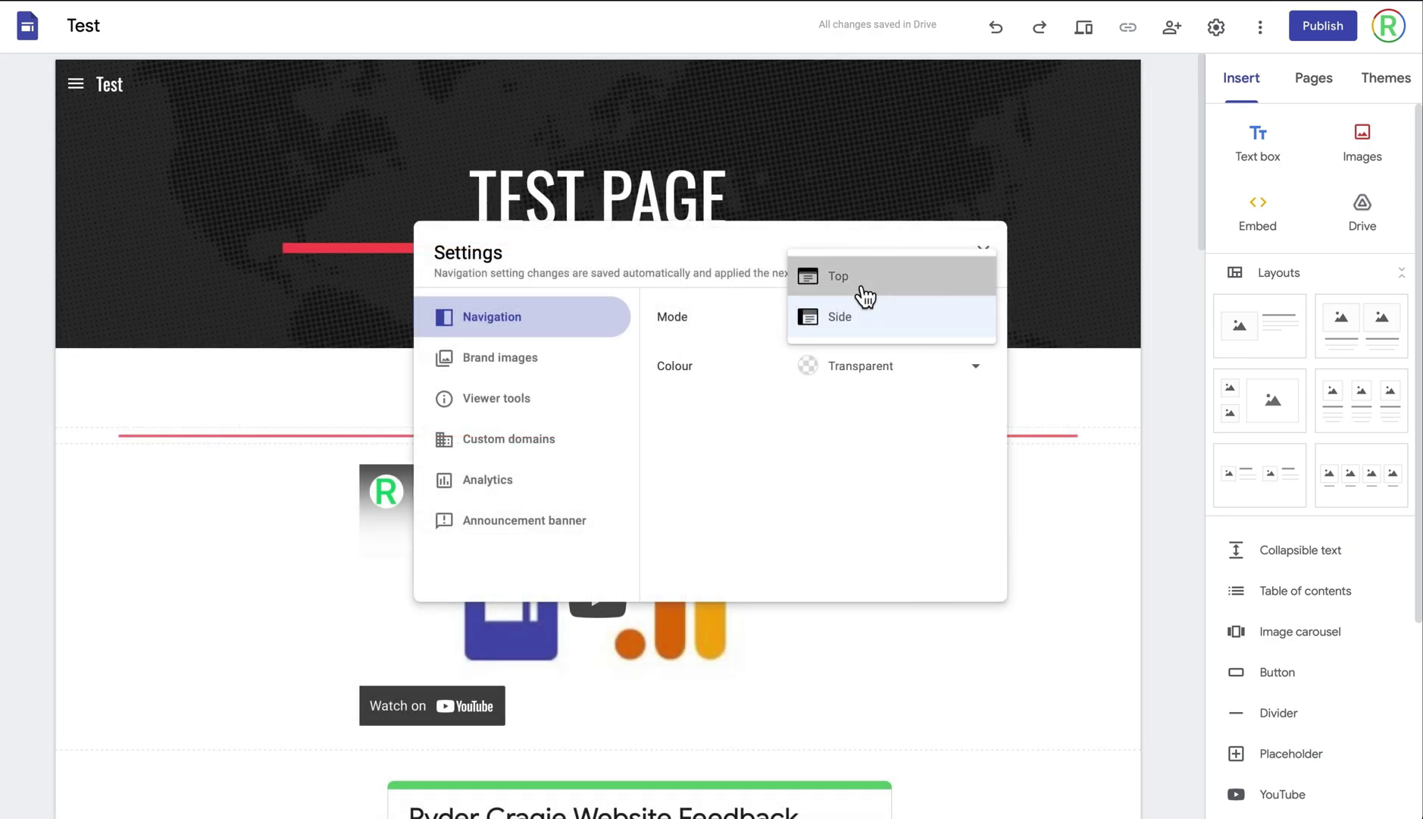
- Set navigation mode to Top, try white and black colours, then keep Transparent
{"action": "left_click", "coordinate": [865, 294]}
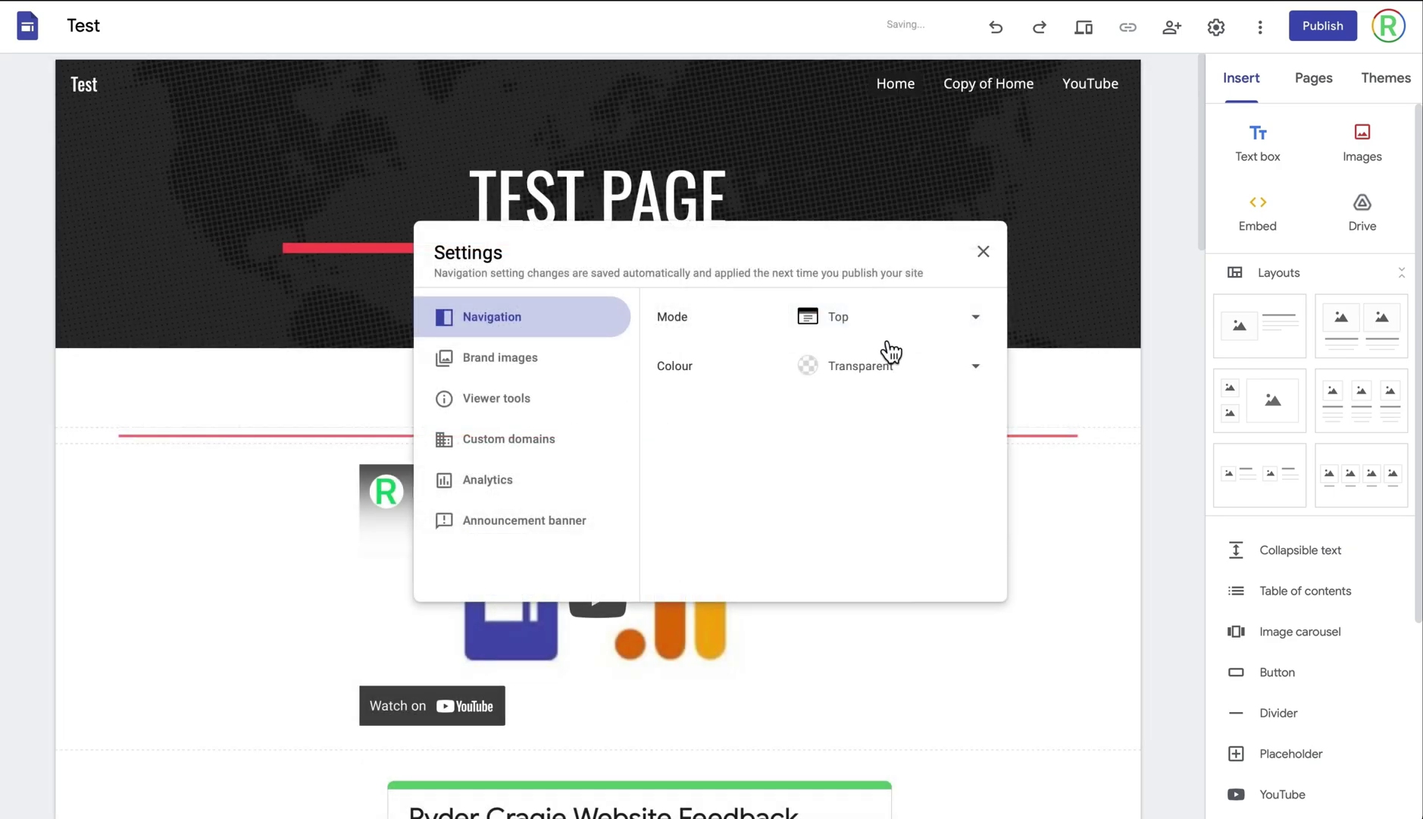
{"action": "left_click", "coordinate": [907, 394]}
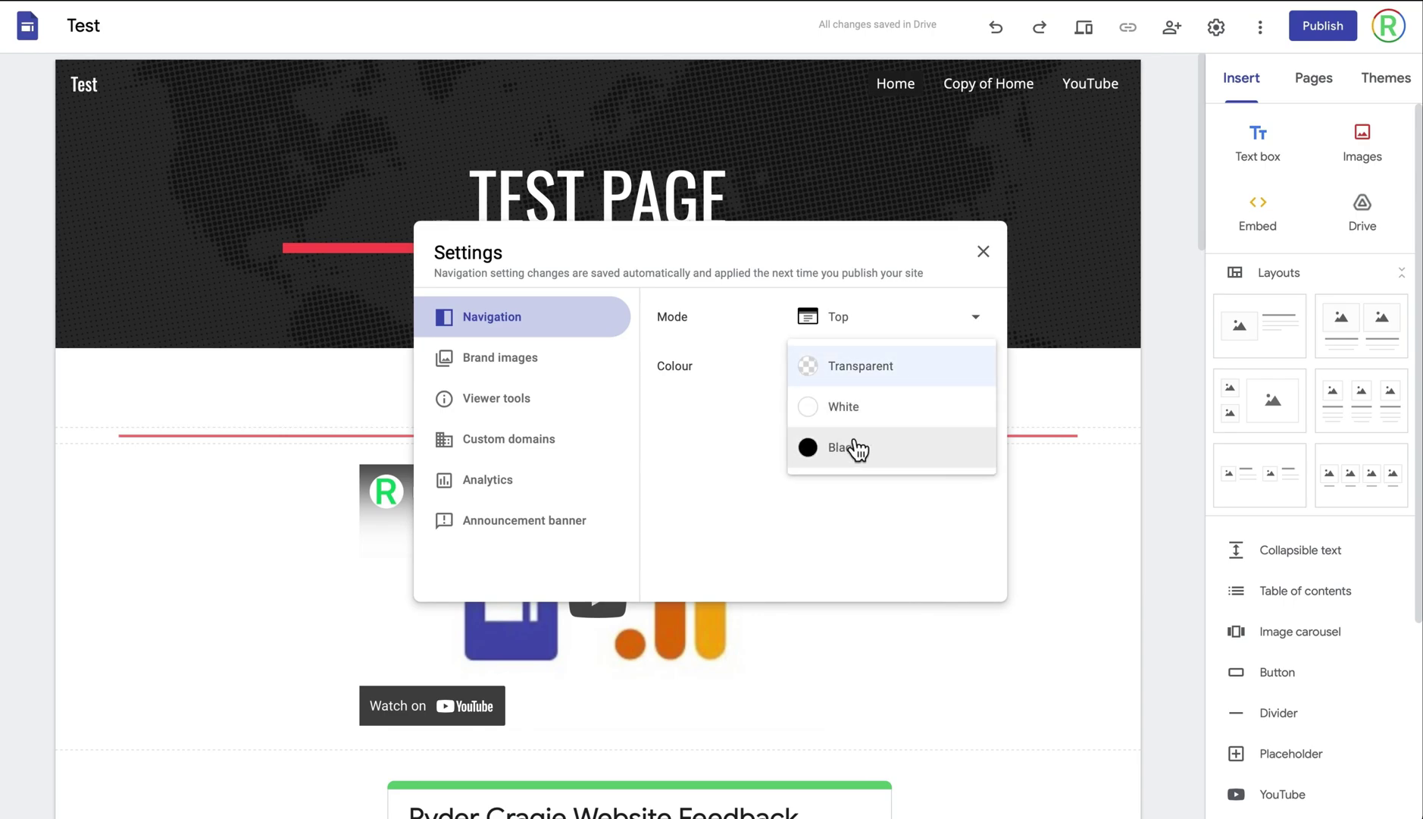
{"action": "left_click", "coordinate": [860, 414]}
{"action": "left_click", "coordinate": [878, 373]}
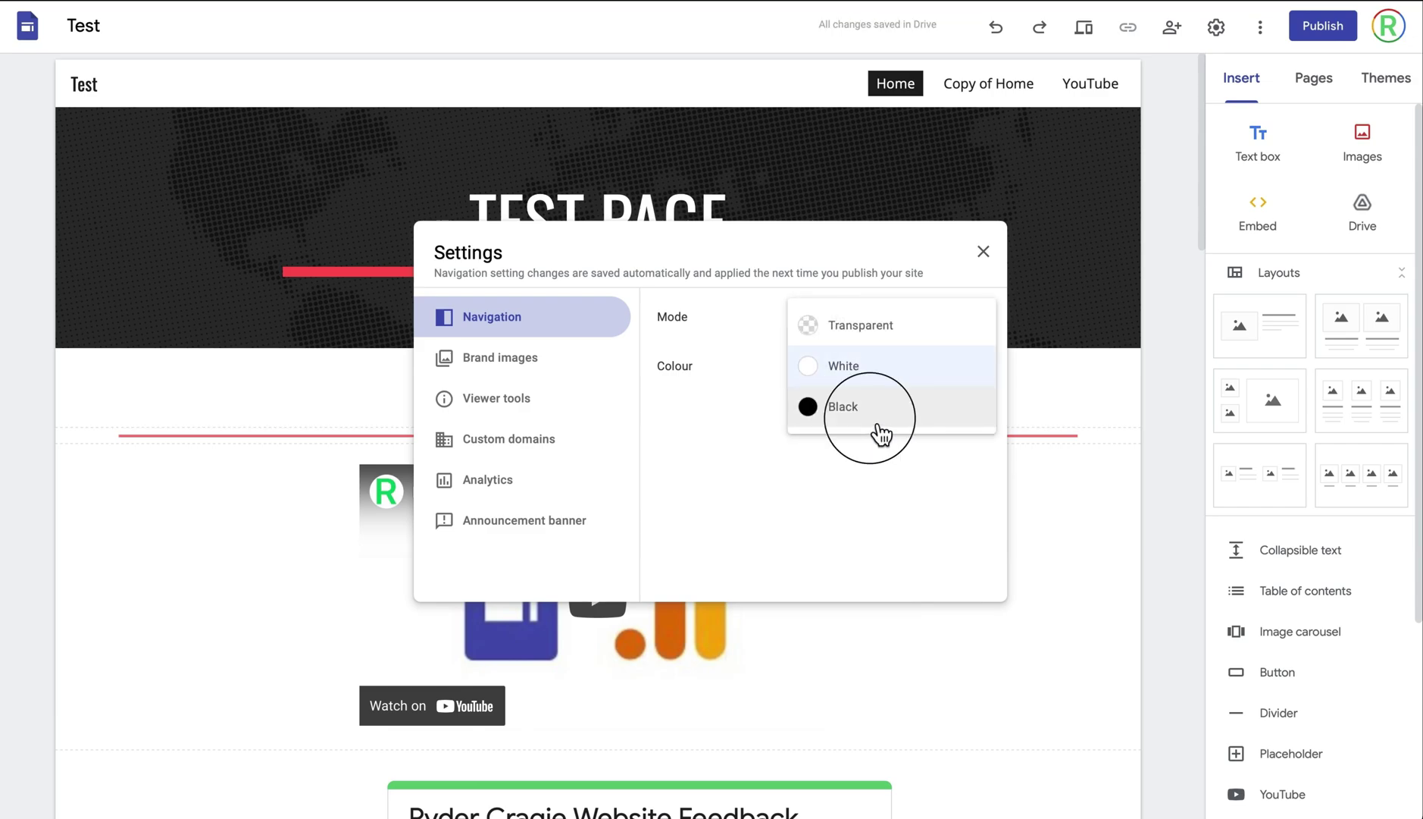
{"action": "left_click", "coordinate": [879, 404]}
{"action": "left_click", "coordinate": [872, 365]}
{"action": "left_click", "coordinate": [841, 324]}
{"action": "left_click", "coordinate": [554, 369]}
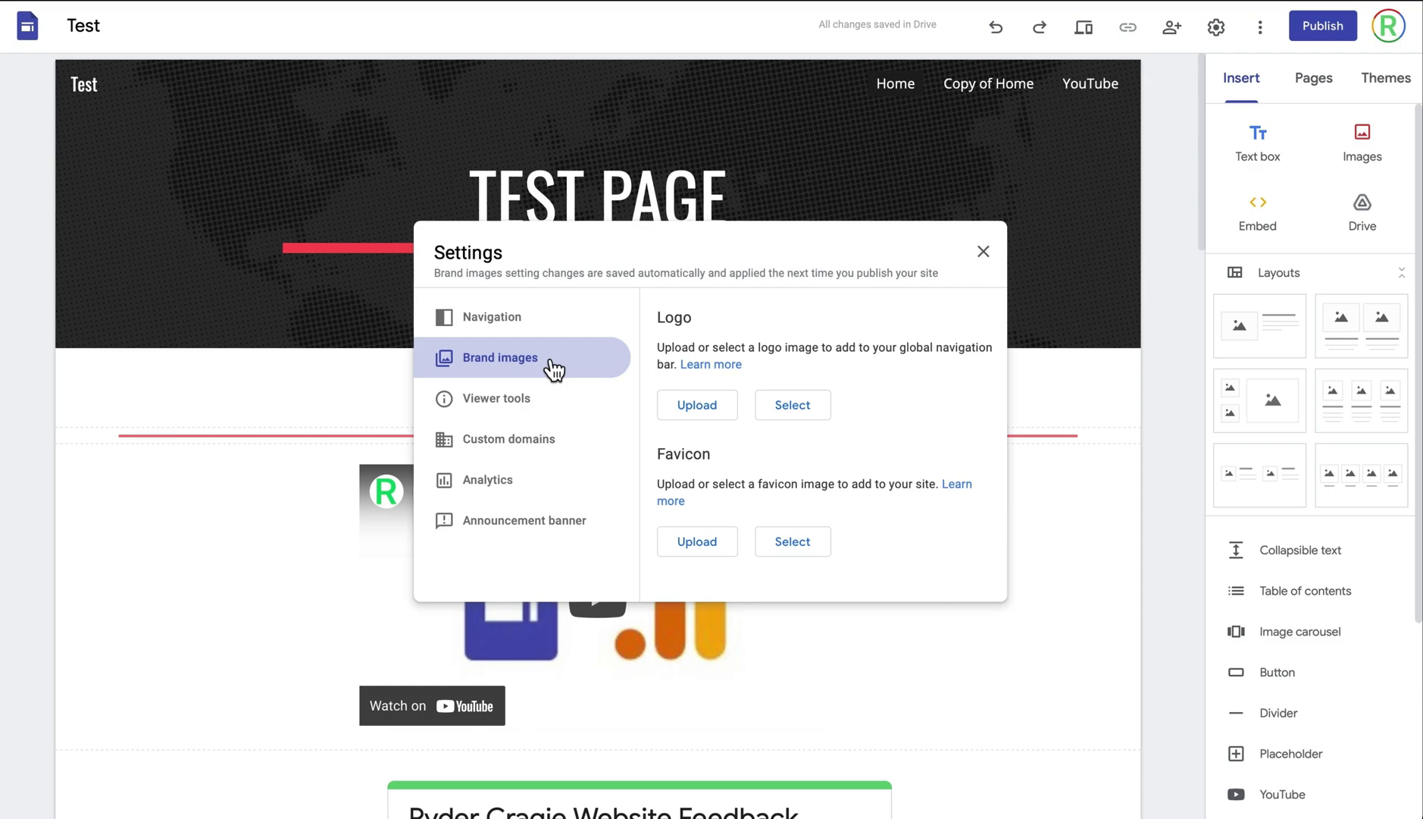
- Review the Viewer tools settings, then preview the site as a visitor
{"action": "left_click", "coordinate": [984, 251]}
{"action": "mouse_move", "coordinate": [78, 92]}
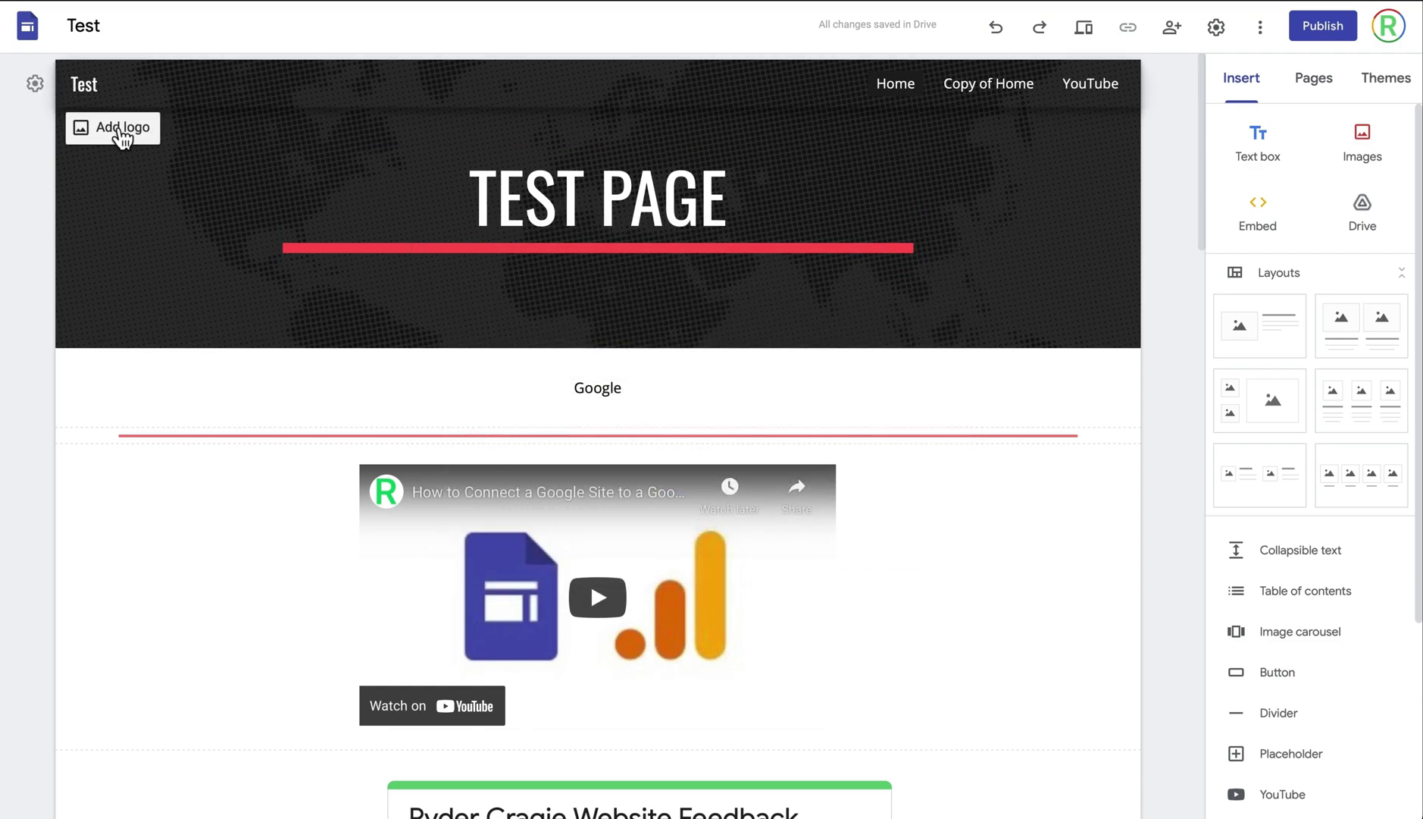
{"action": "left_click", "coordinate": [1216, 29]}
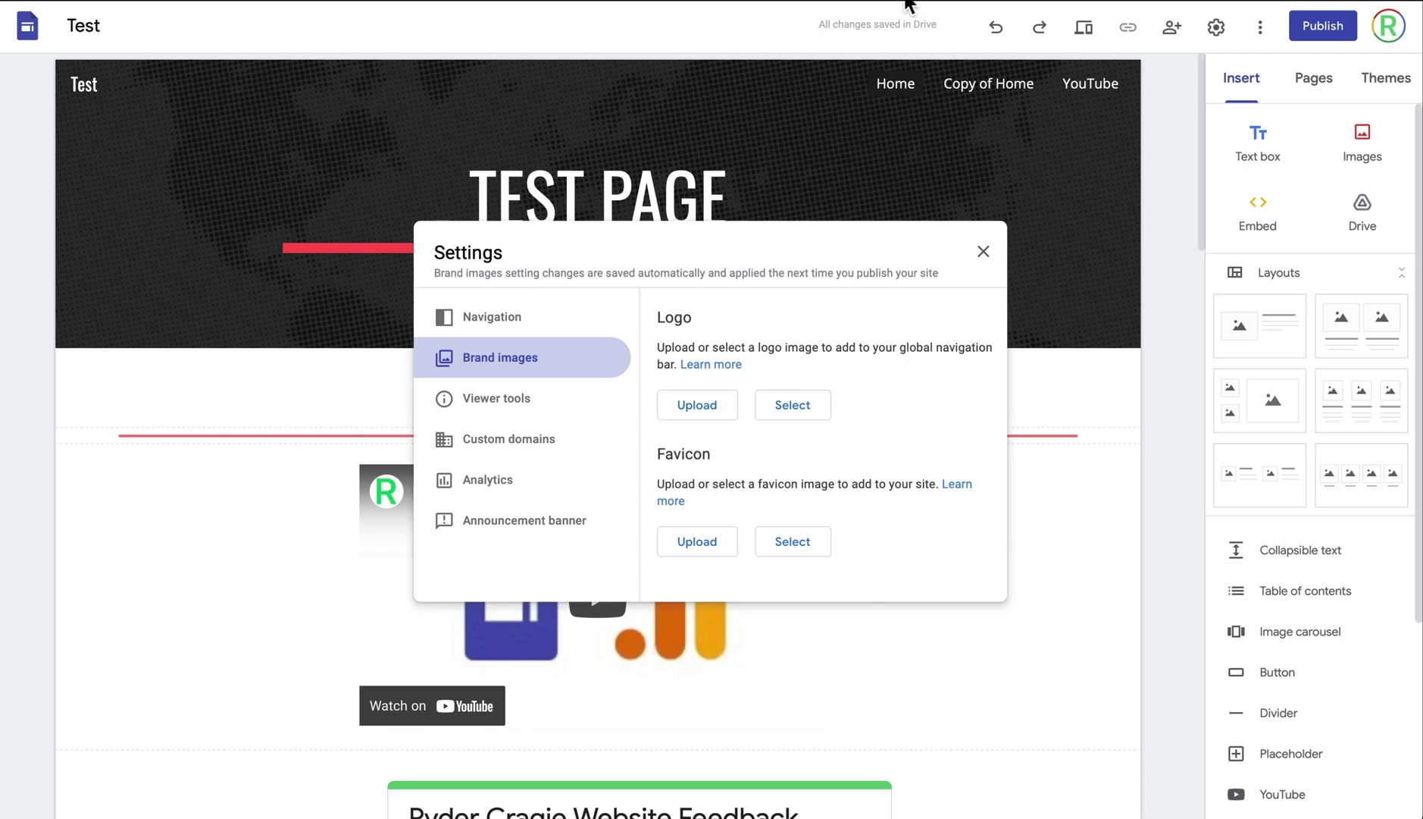
{"action": "left_click", "coordinate": [520, 400]}
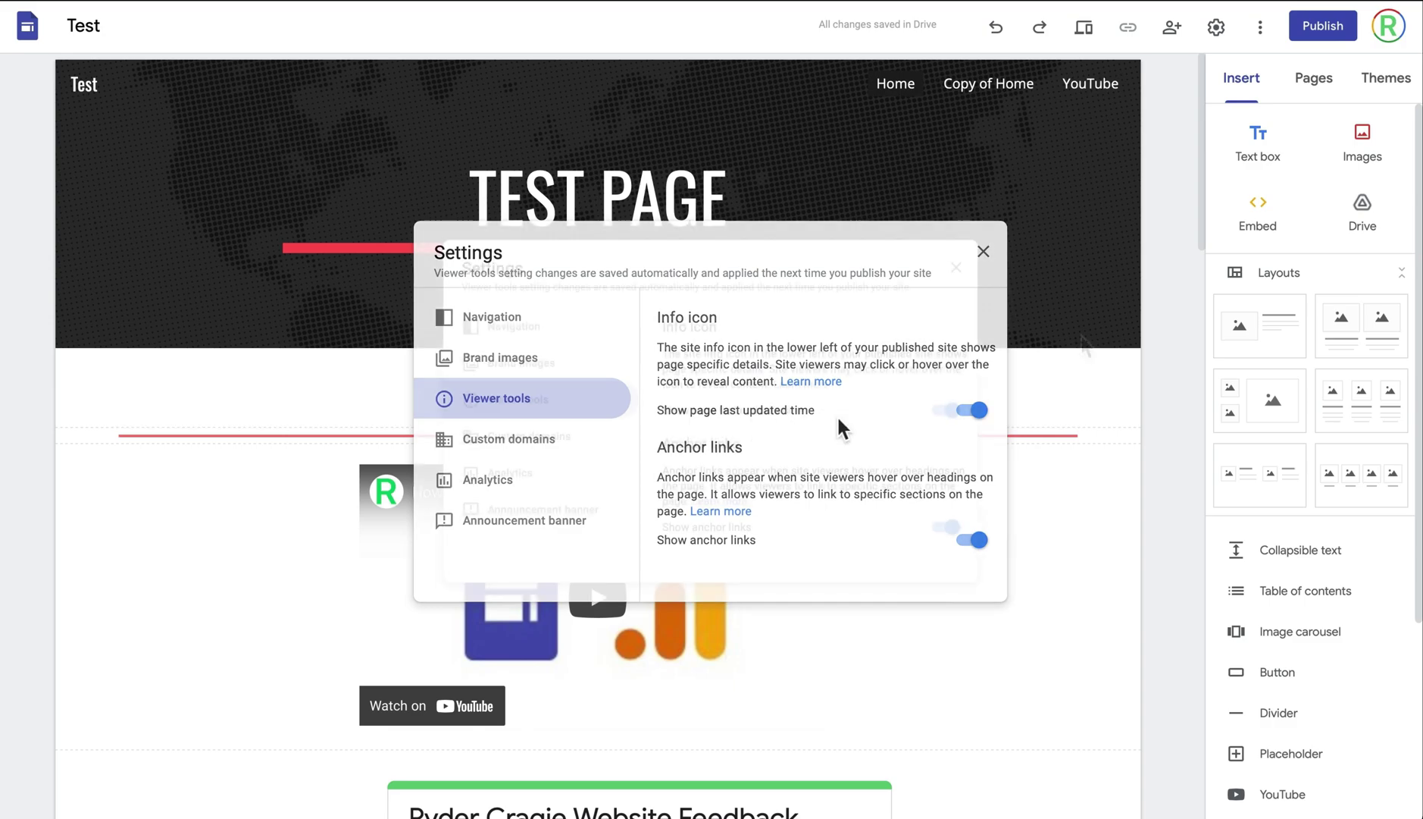
{"action": "key", "text": "Escape"}
{"action": "left_click", "coordinate": [1083, 31]}
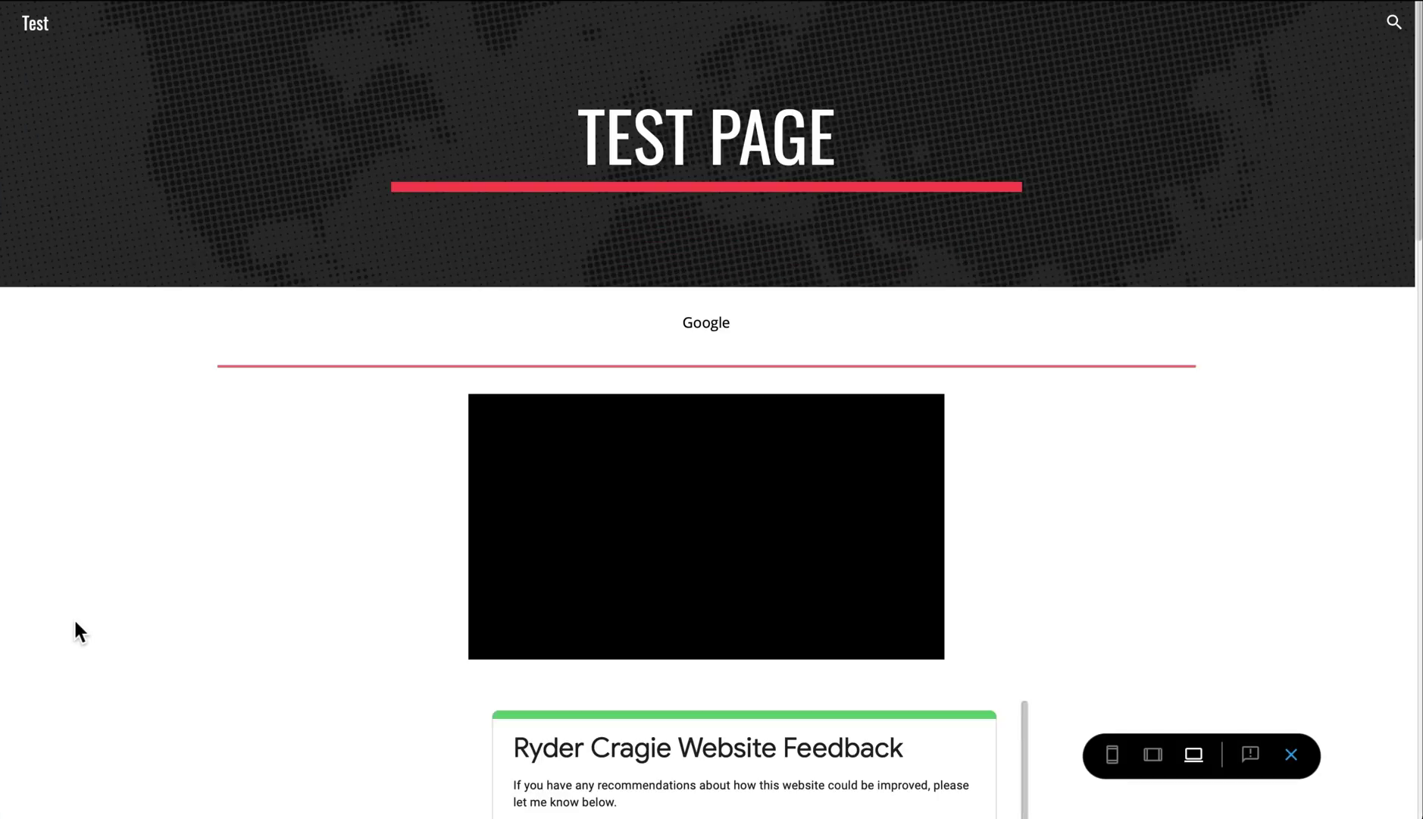
- Check the page's last-updated time in the preview, then exit the preview to the editor
{"action": "scroll", "coordinate": [76, 623], "scroll_direction": "down", "scroll_amount": 3}
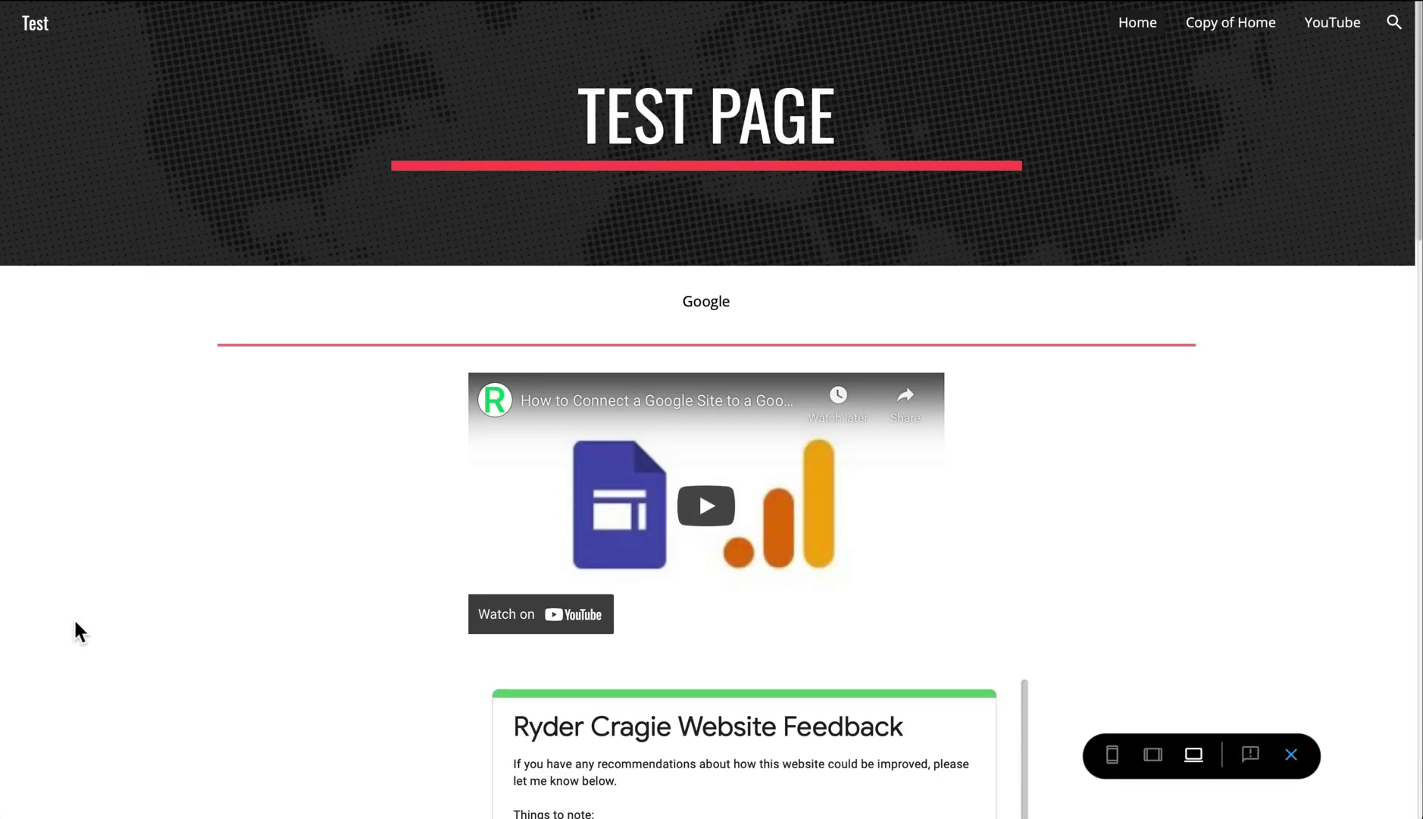
{"action": "mouse_move", "coordinate": [45, 806]}
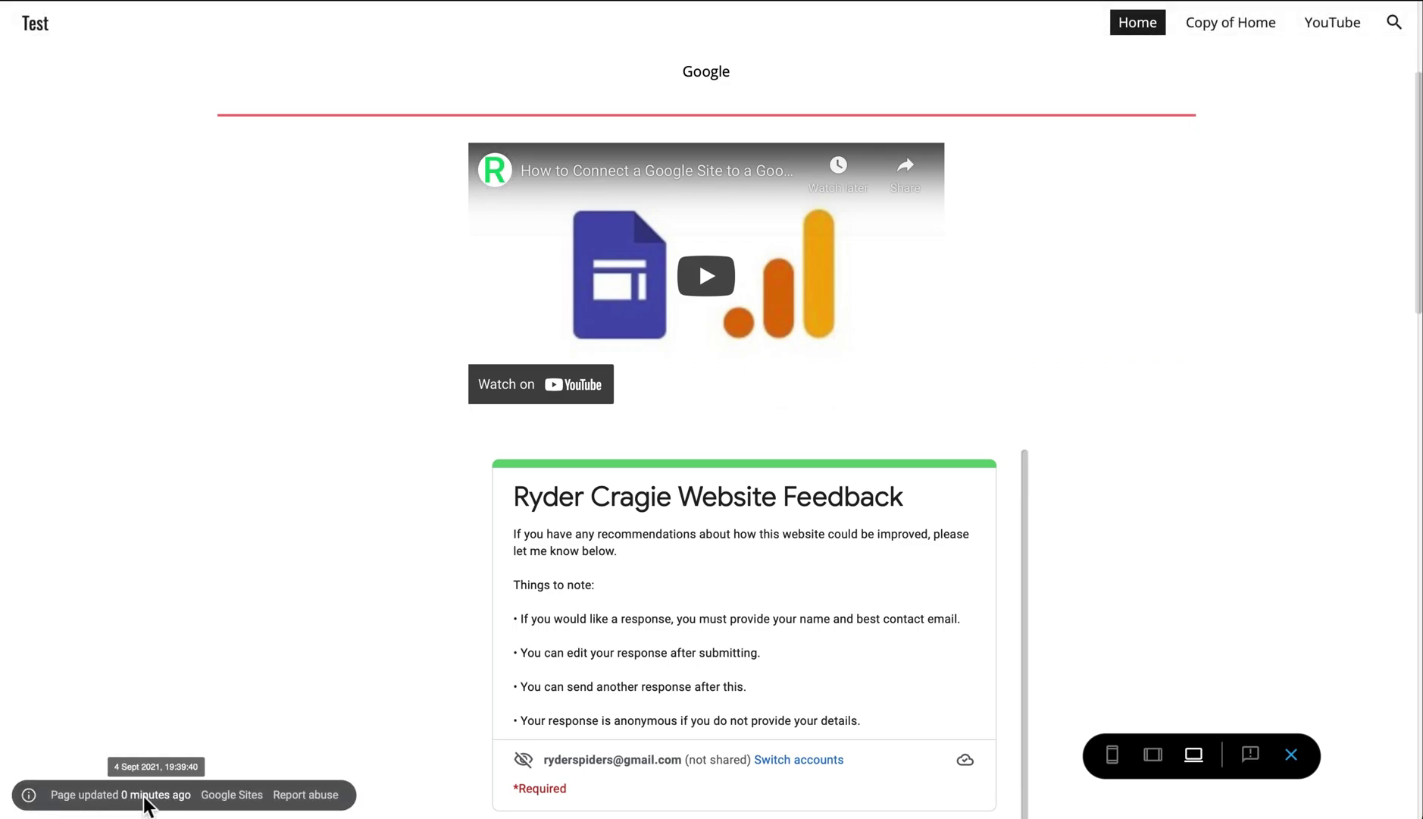
{"action": "mouse_move", "coordinate": [155, 806]}
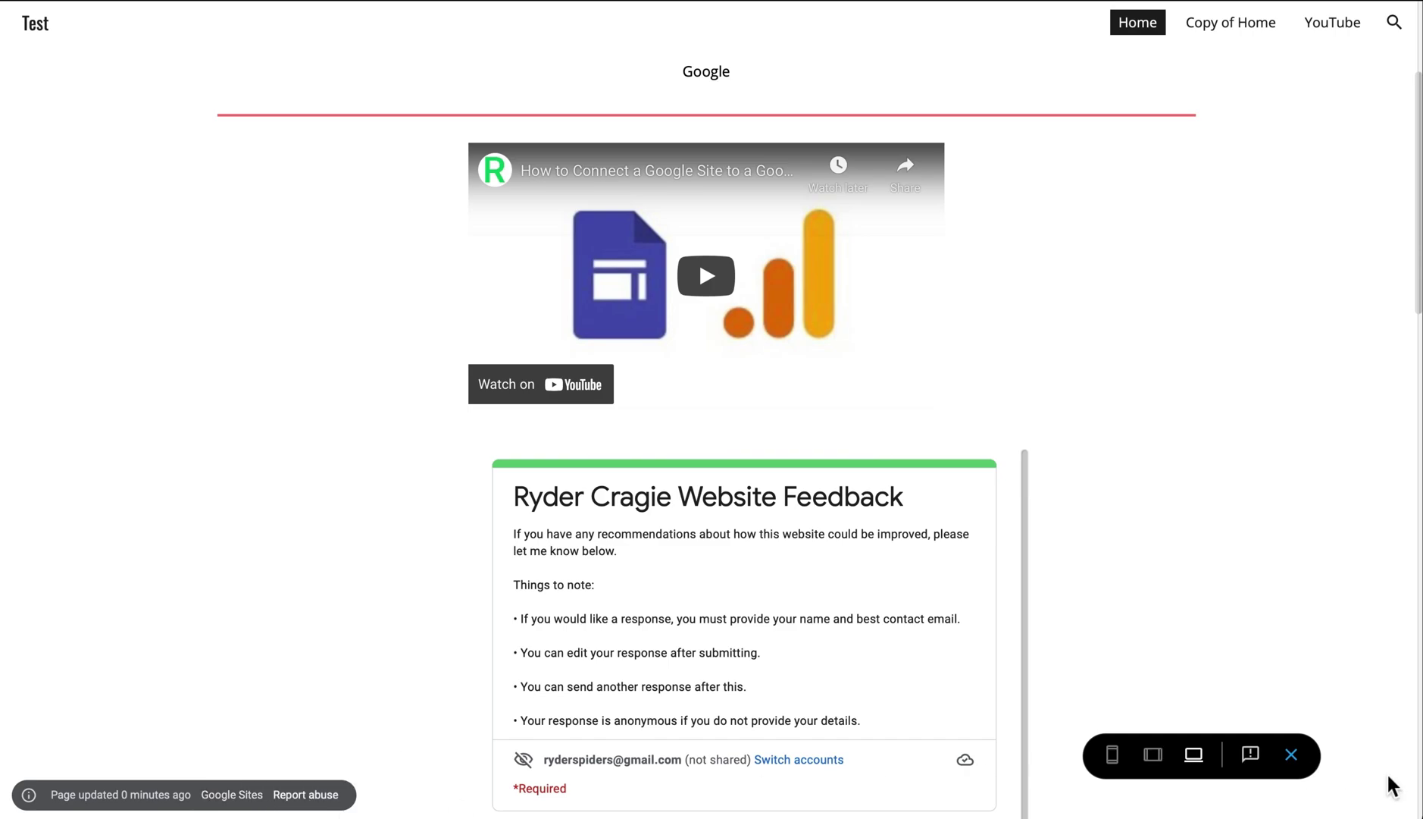
{"action": "left_click", "coordinate": [1291, 754]}
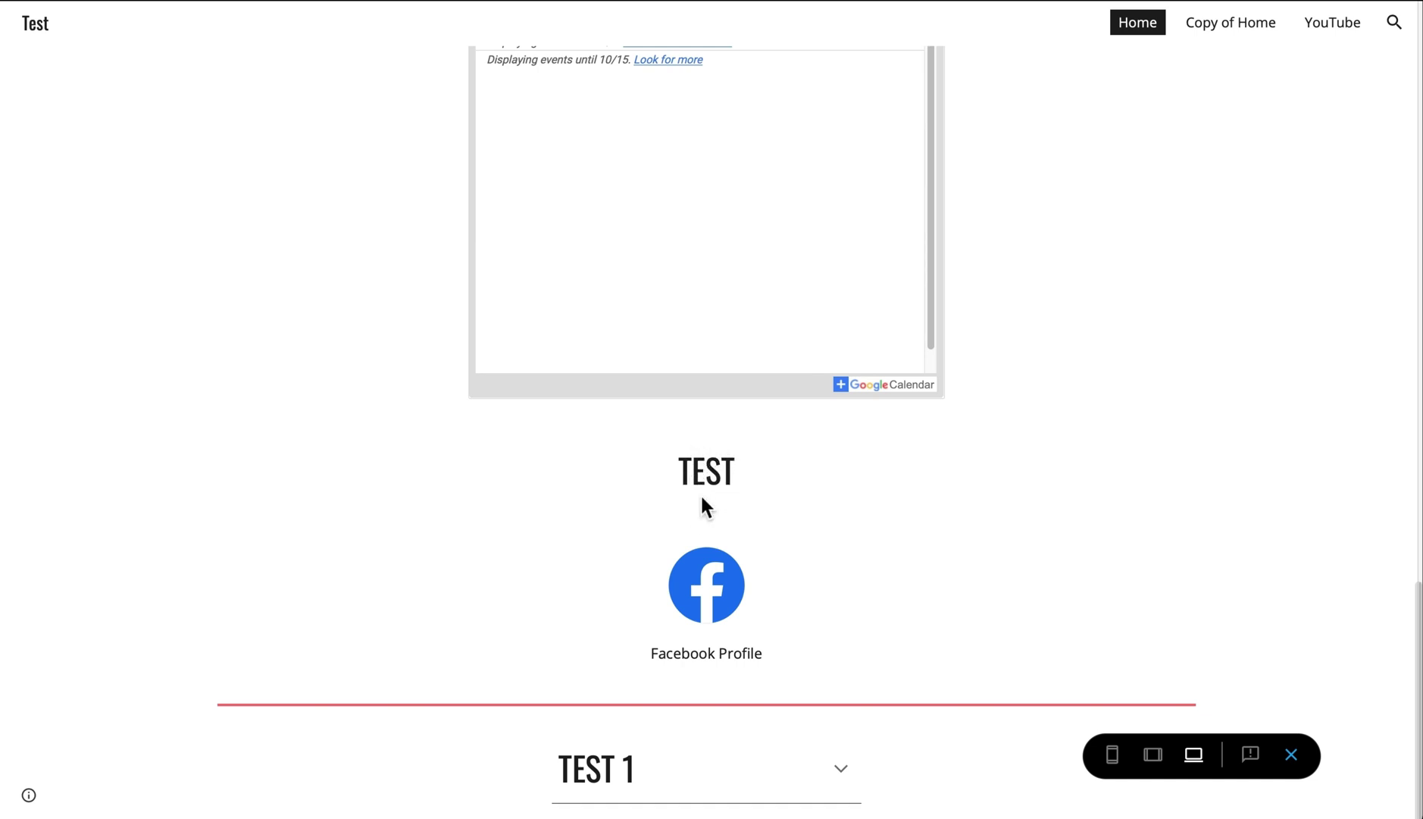
{"action": "left_click", "coordinate": [1298, 755]}
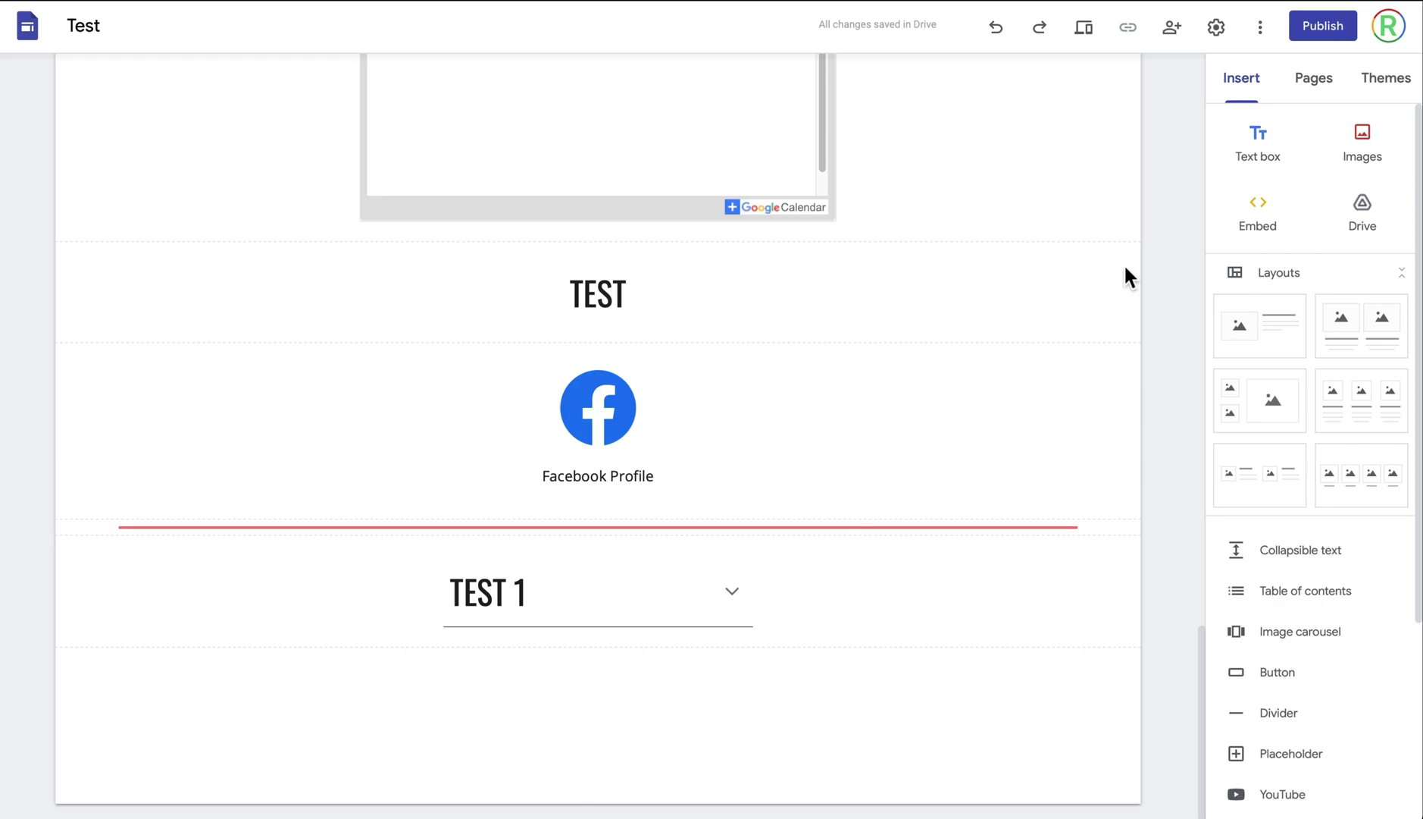
- In site settings, start and cancel the custom domain setup, then view Analytics settings
{"action": "scroll", "coordinate": [1177, 226], "scroll_direction": "up", "scroll_amount": 20}
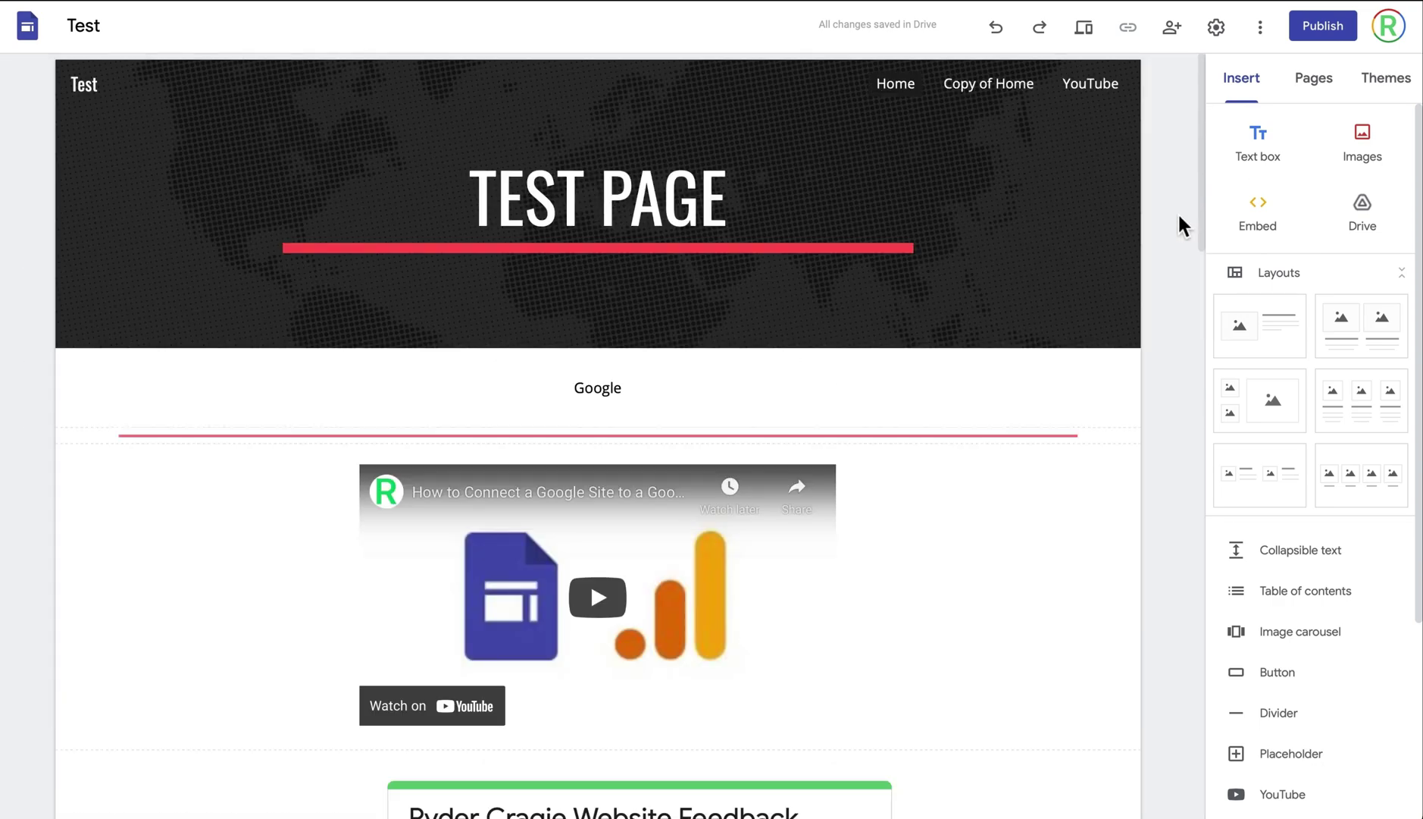
{"action": "left_click", "coordinate": [1216, 27]}
{"action": "left_click", "coordinate": [556, 439]}
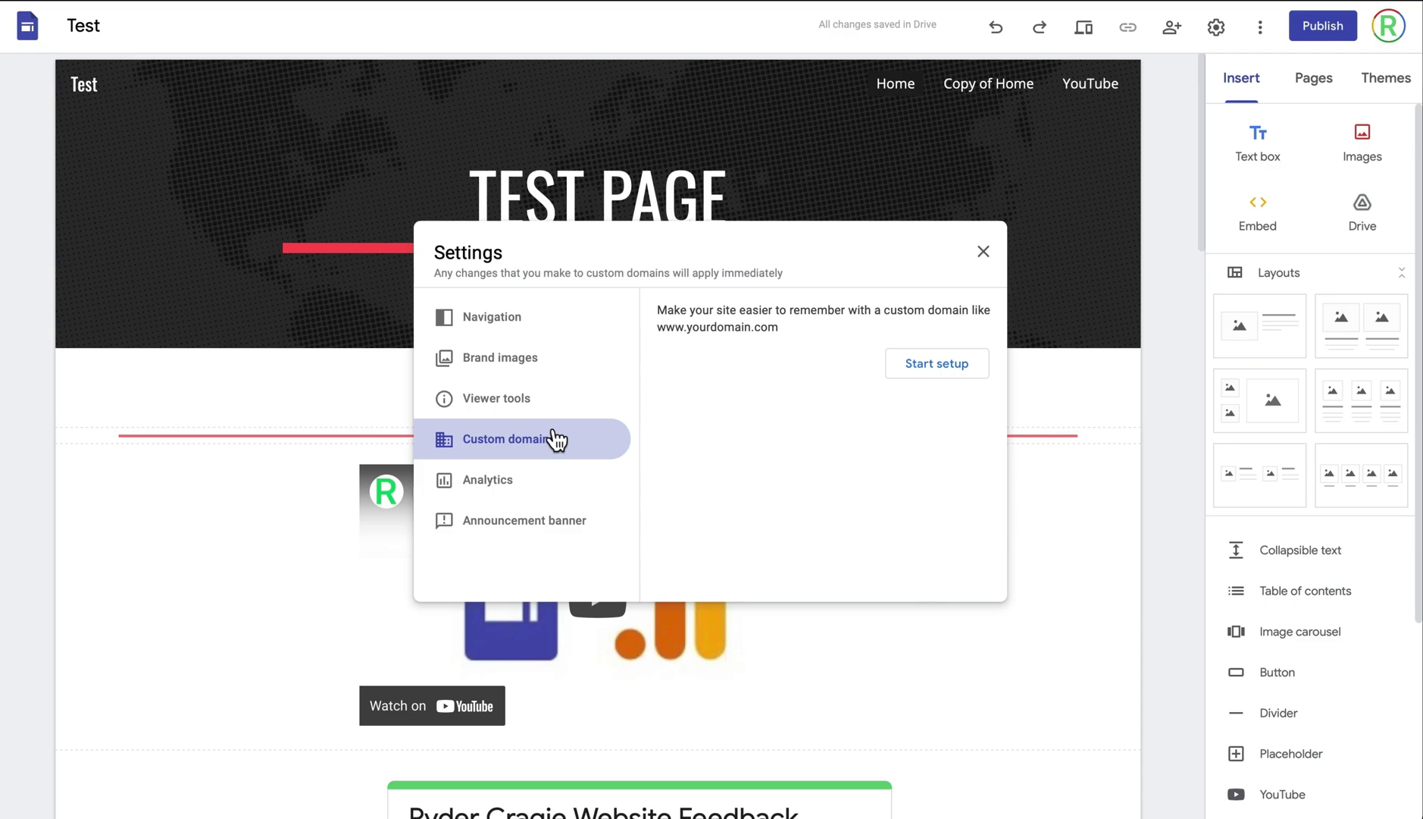
{"action": "left_click", "coordinate": [954, 366]}
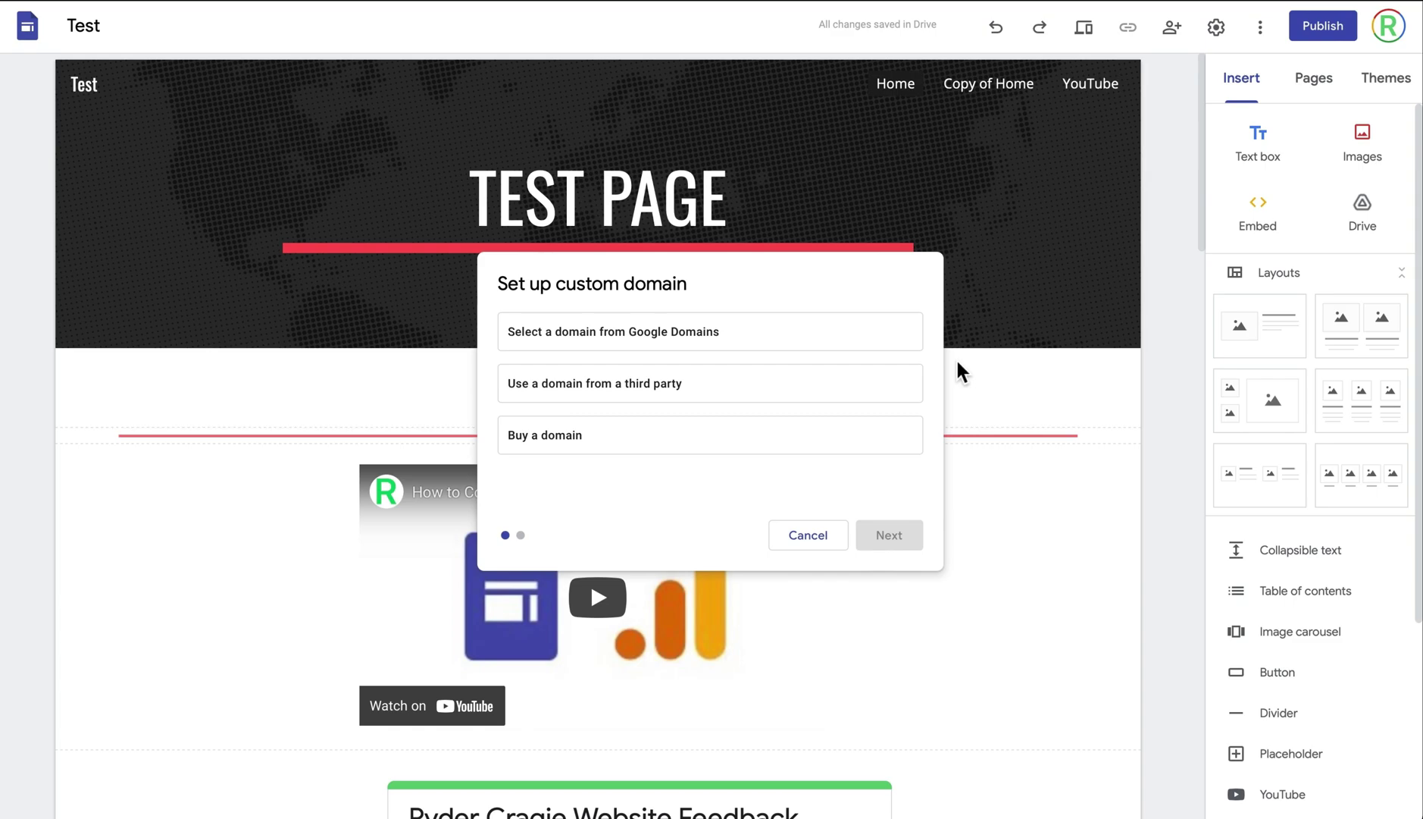
{"action": "key", "text": "Escape"}
{"action": "left_click", "coordinate": [604, 491]}
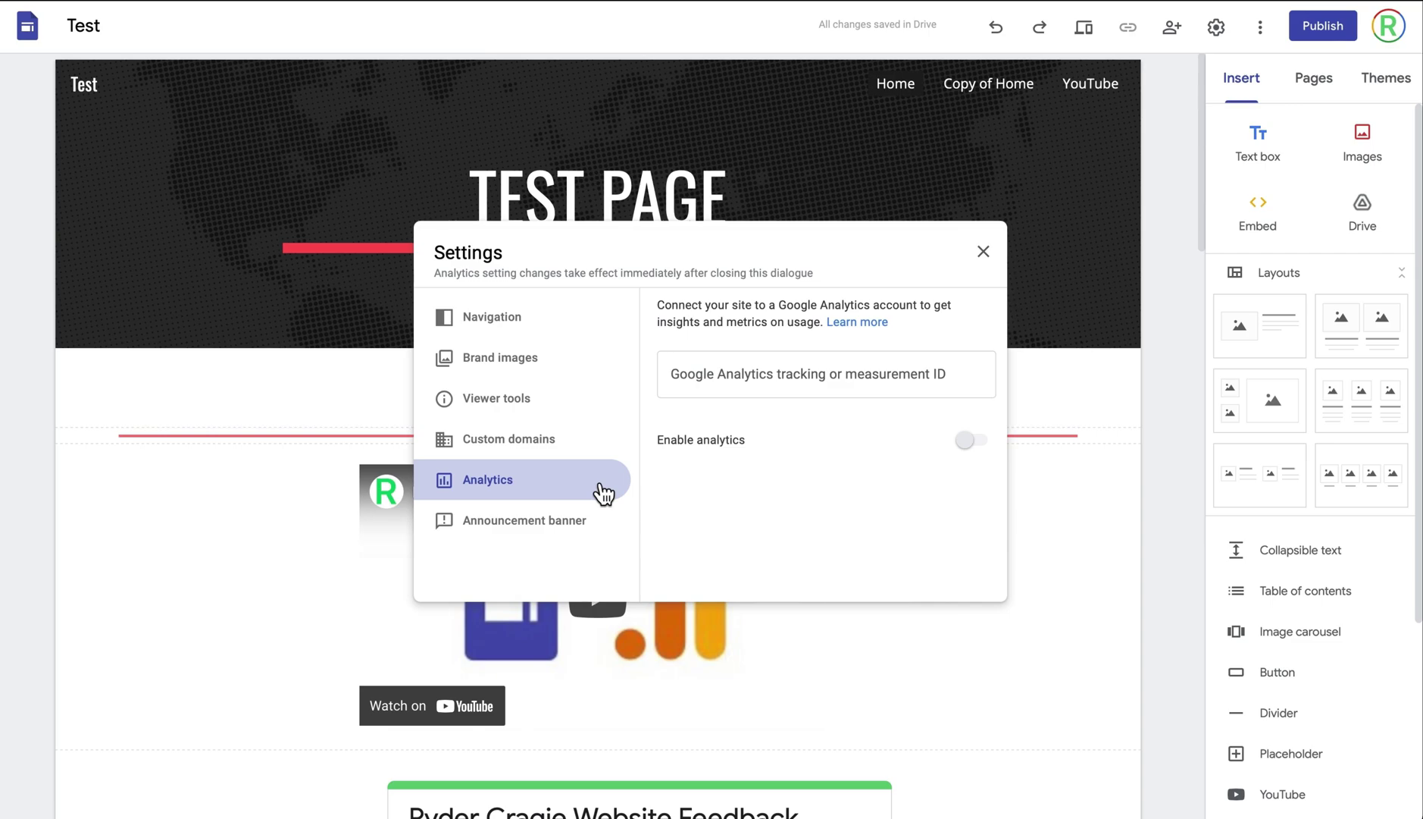
- Turn on a red announcement banner with the message 'Test', shown on all pages
{"action": "left_click", "coordinate": [560, 540]}
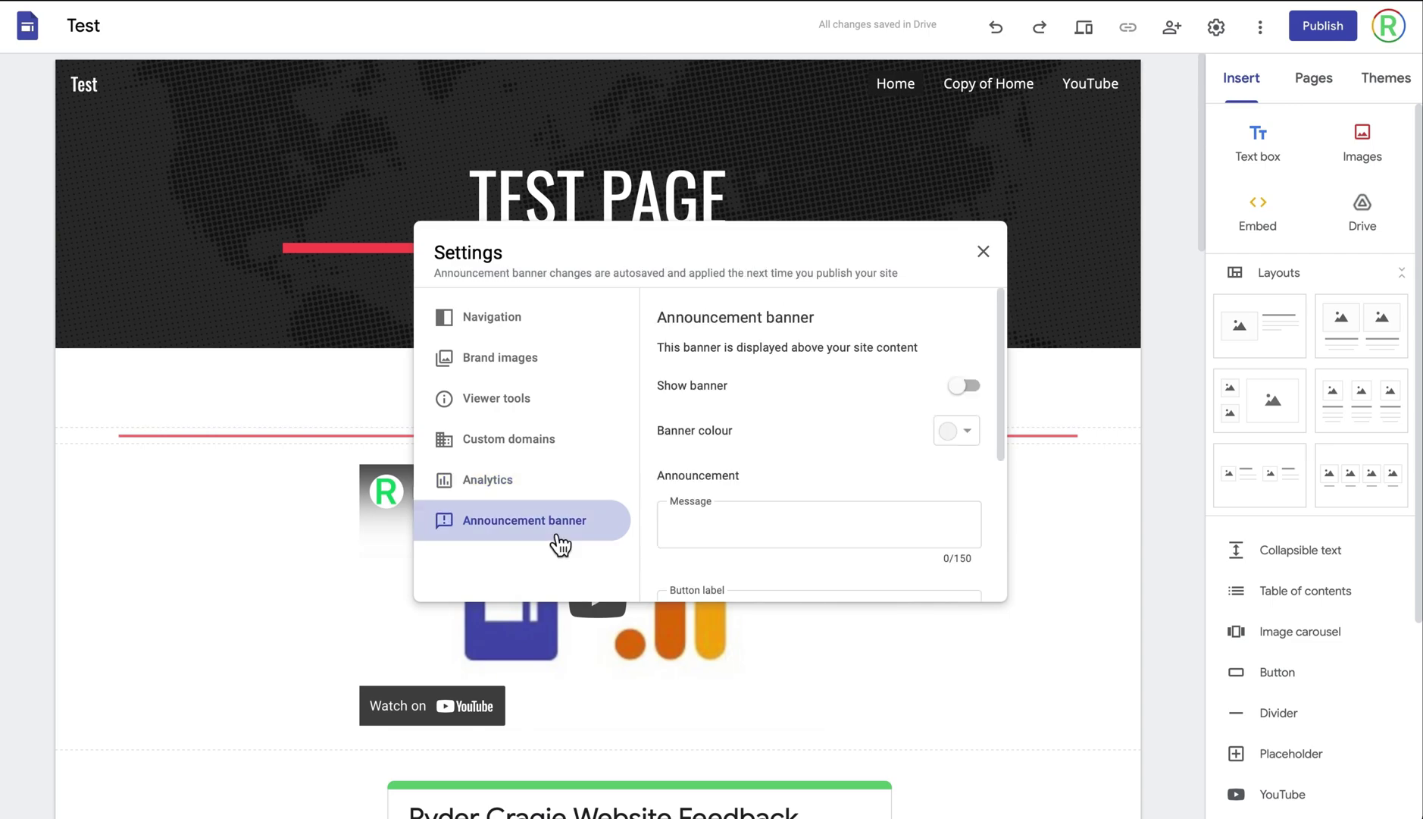
{"action": "left_click", "coordinate": [970, 396]}
{"action": "left_click", "coordinate": [962, 432]}
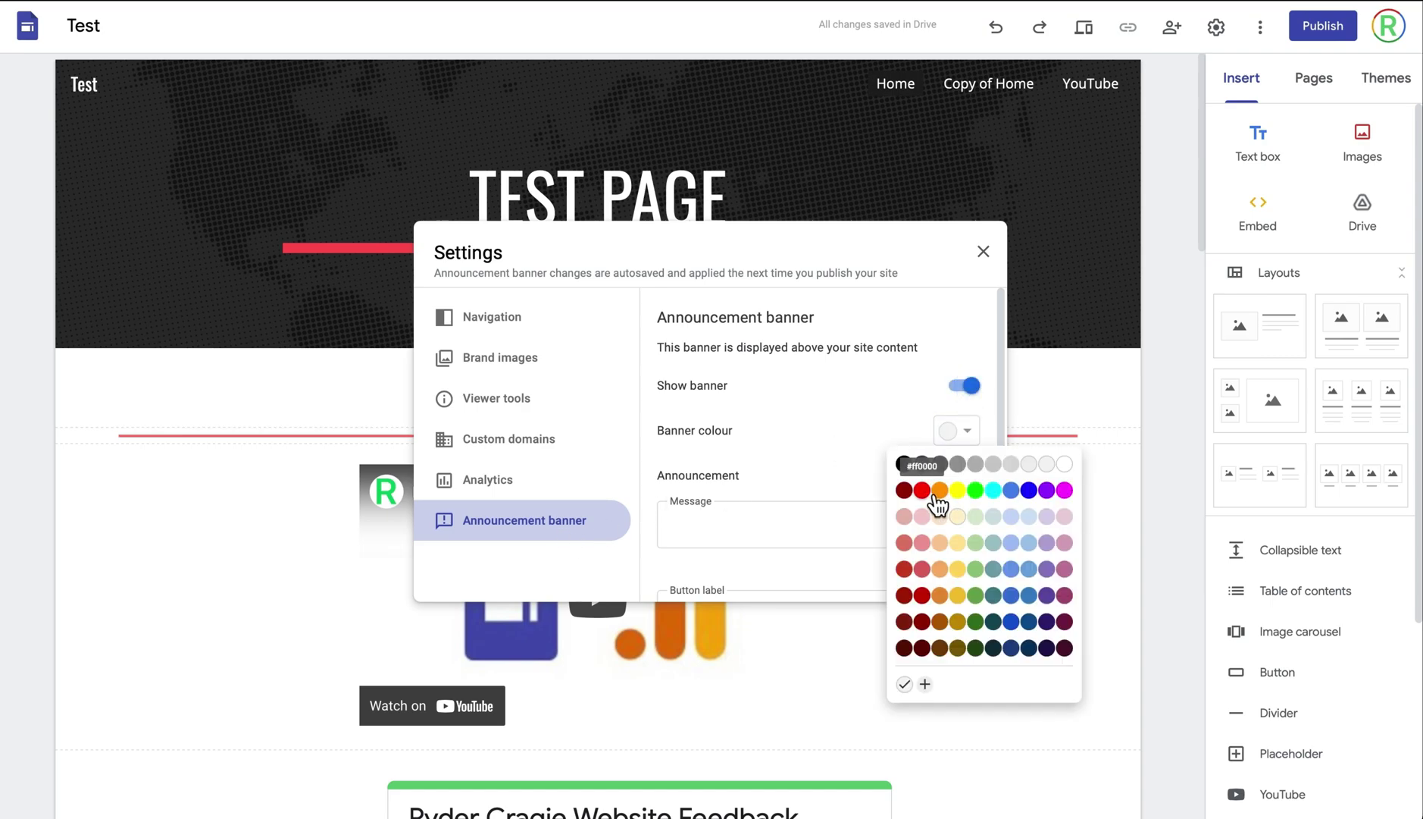
{"action": "left_click", "coordinate": [923, 596]}
{"action": "left_click", "coordinate": [783, 527]}
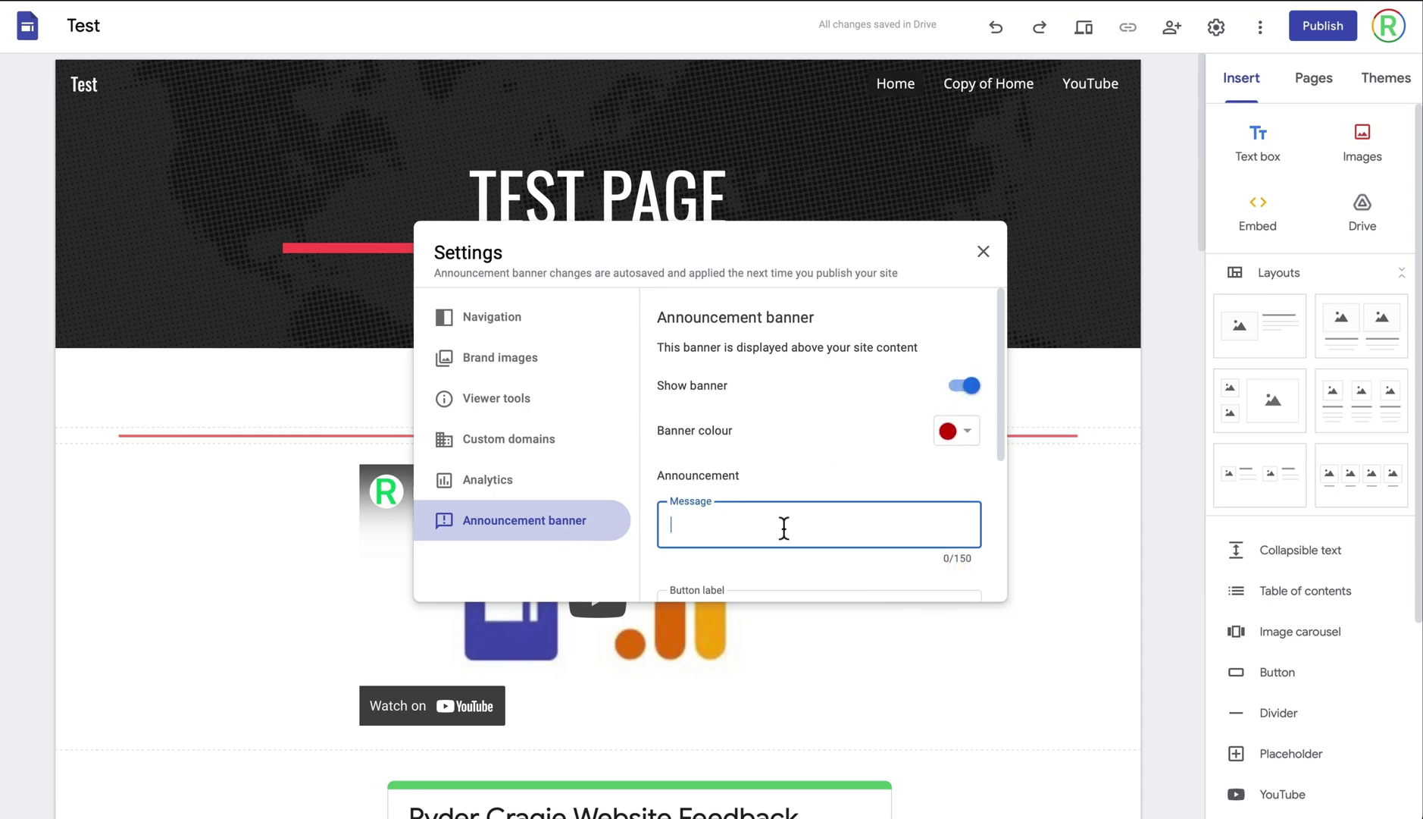
{"action": "type", "text": "Test"}
{"action": "scroll", "coordinate": [784, 527], "scroll_direction": "down", "scroll_amount": 3}
{"action": "left_click", "coordinate": [729, 355]}
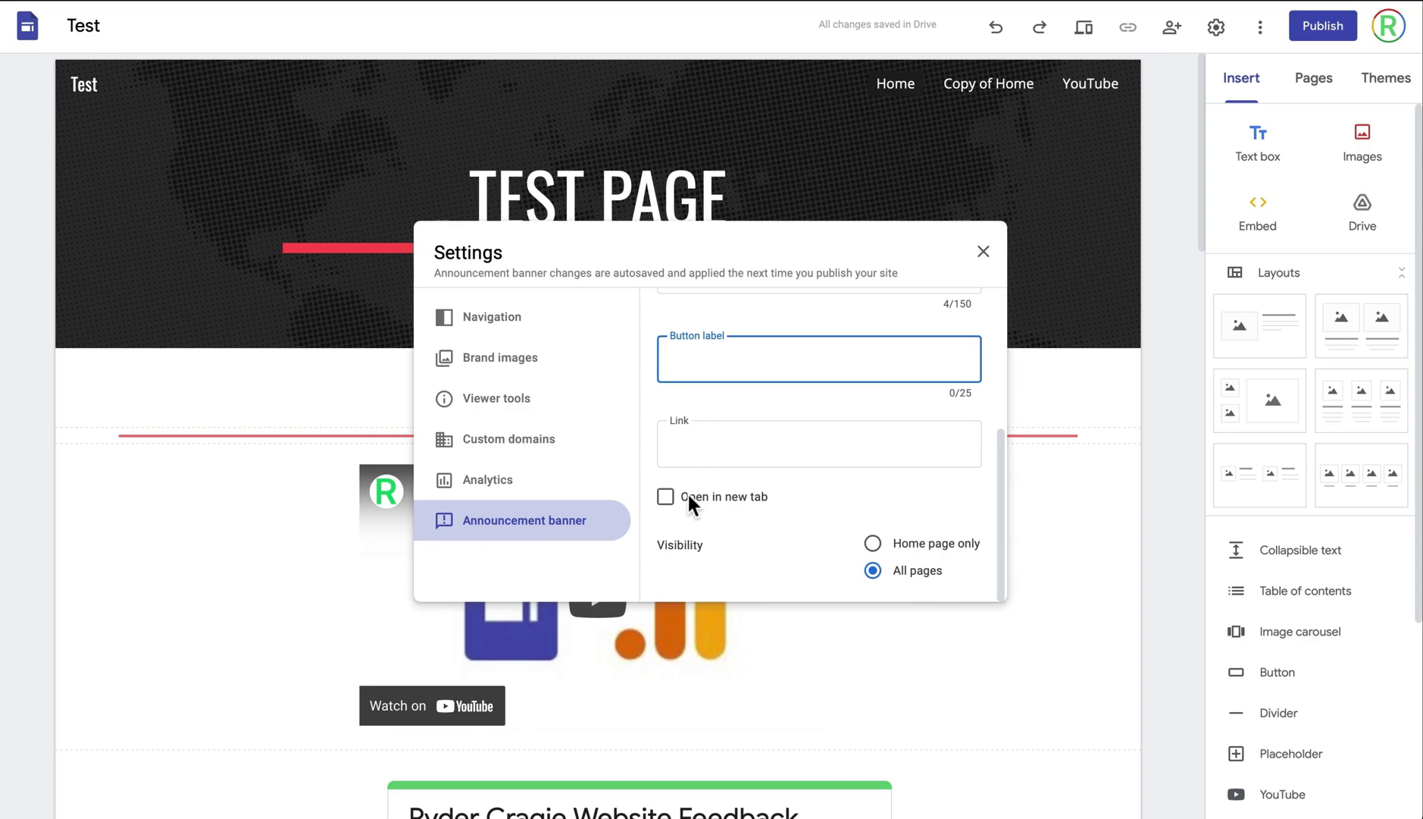
{"action": "left_click", "coordinate": [719, 549]}
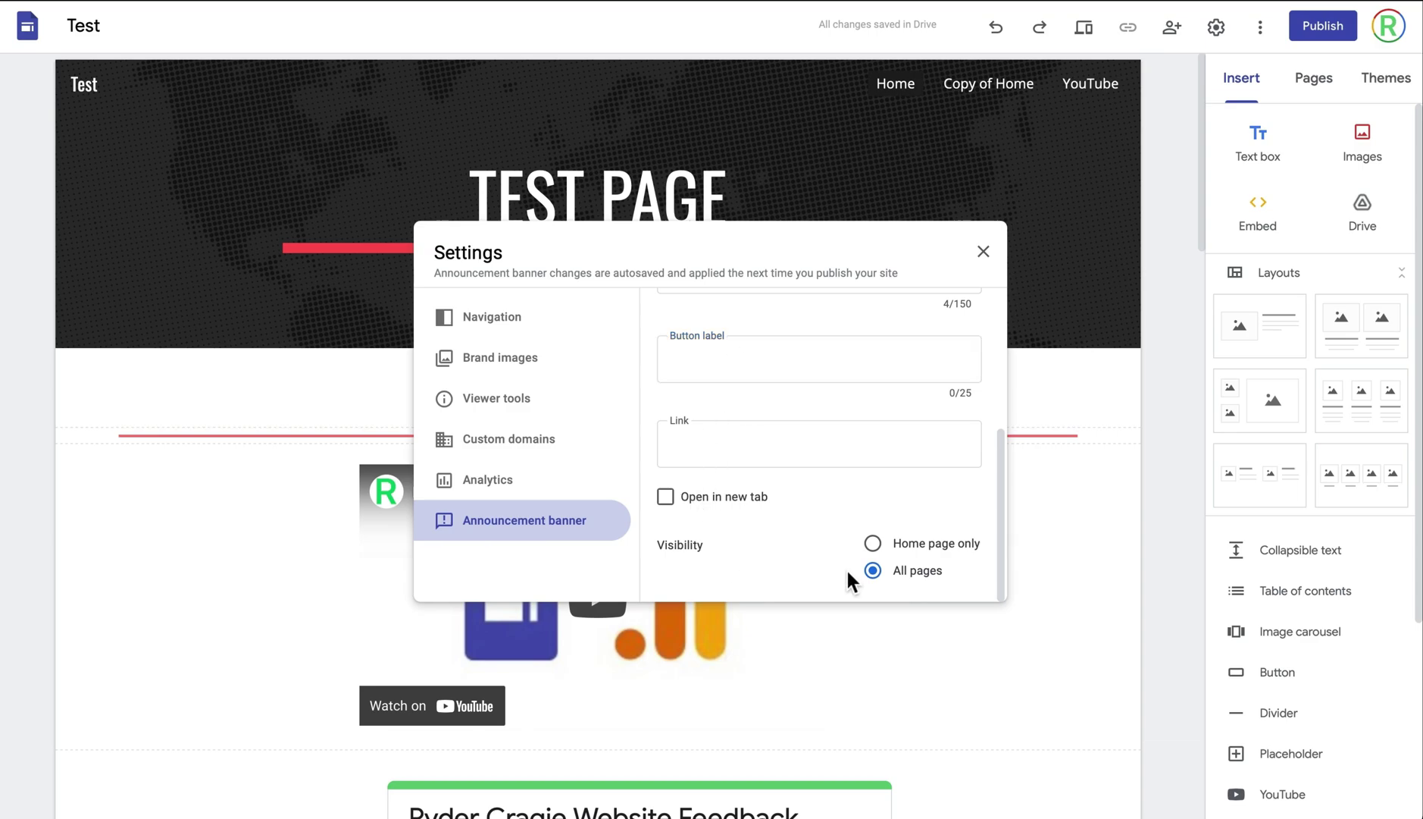
{"action": "left_click", "coordinate": [983, 252]}
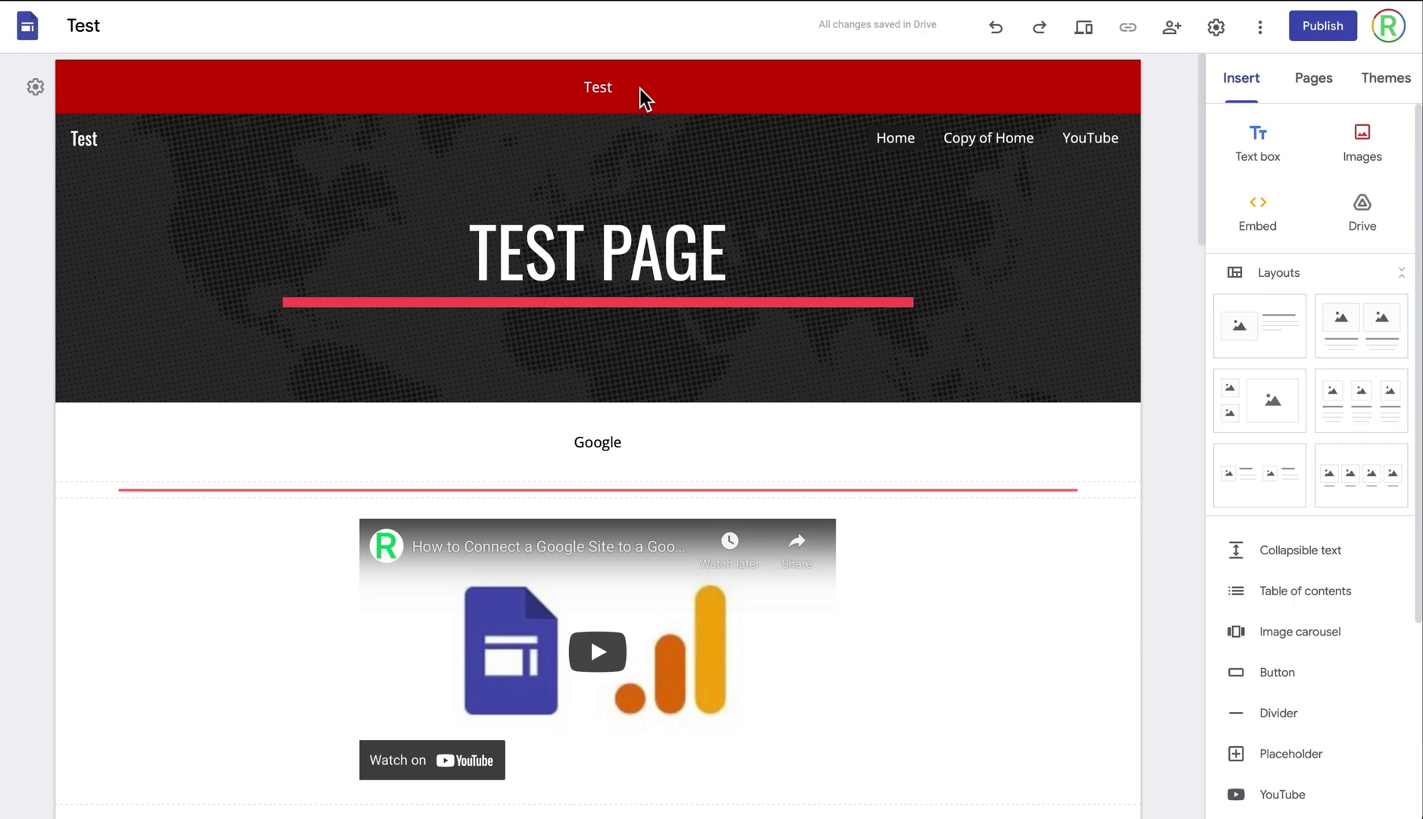
{"action": "left_click", "coordinate": [1340, 31]}
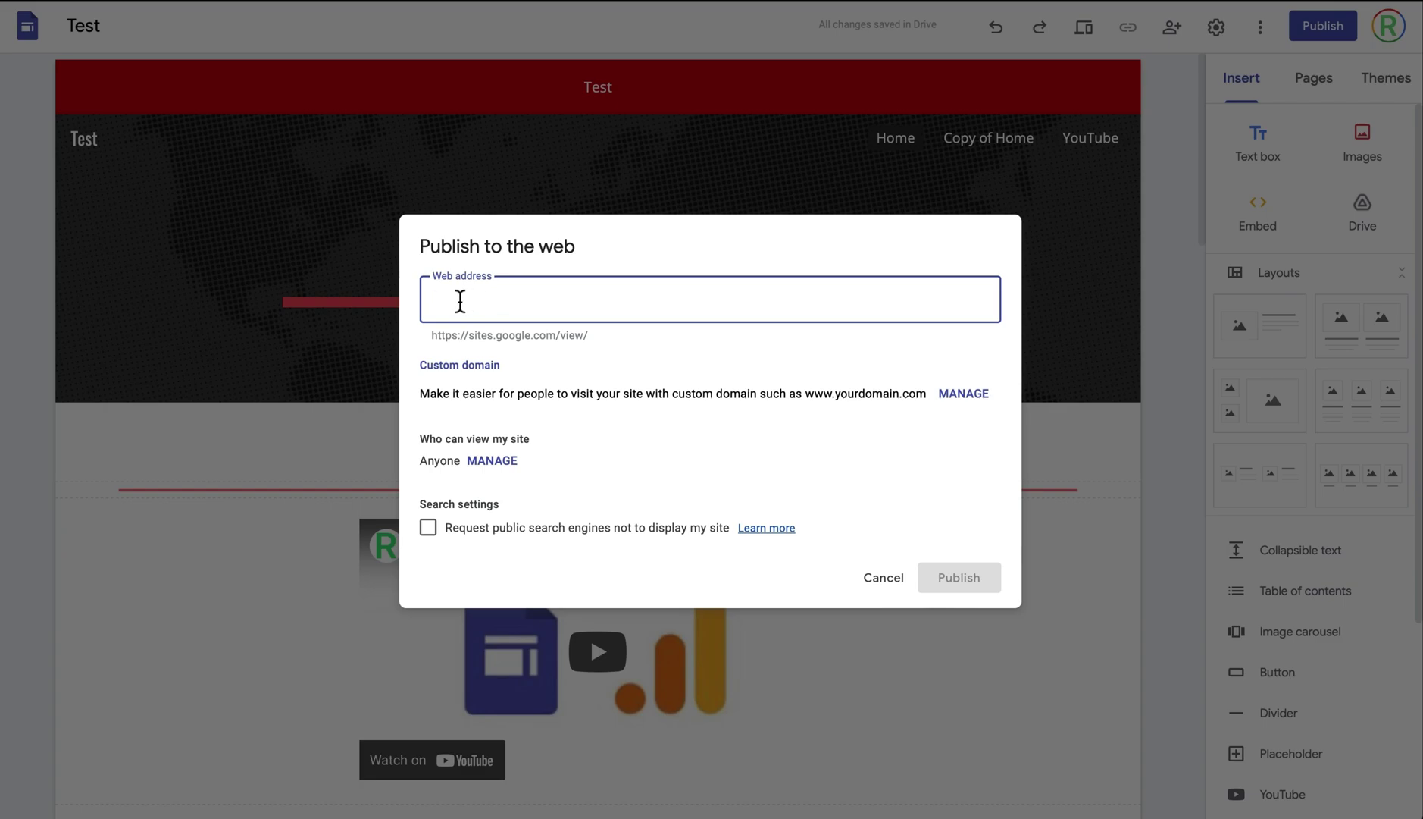
{"action": "left_click", "coordinate": [524, 394]}
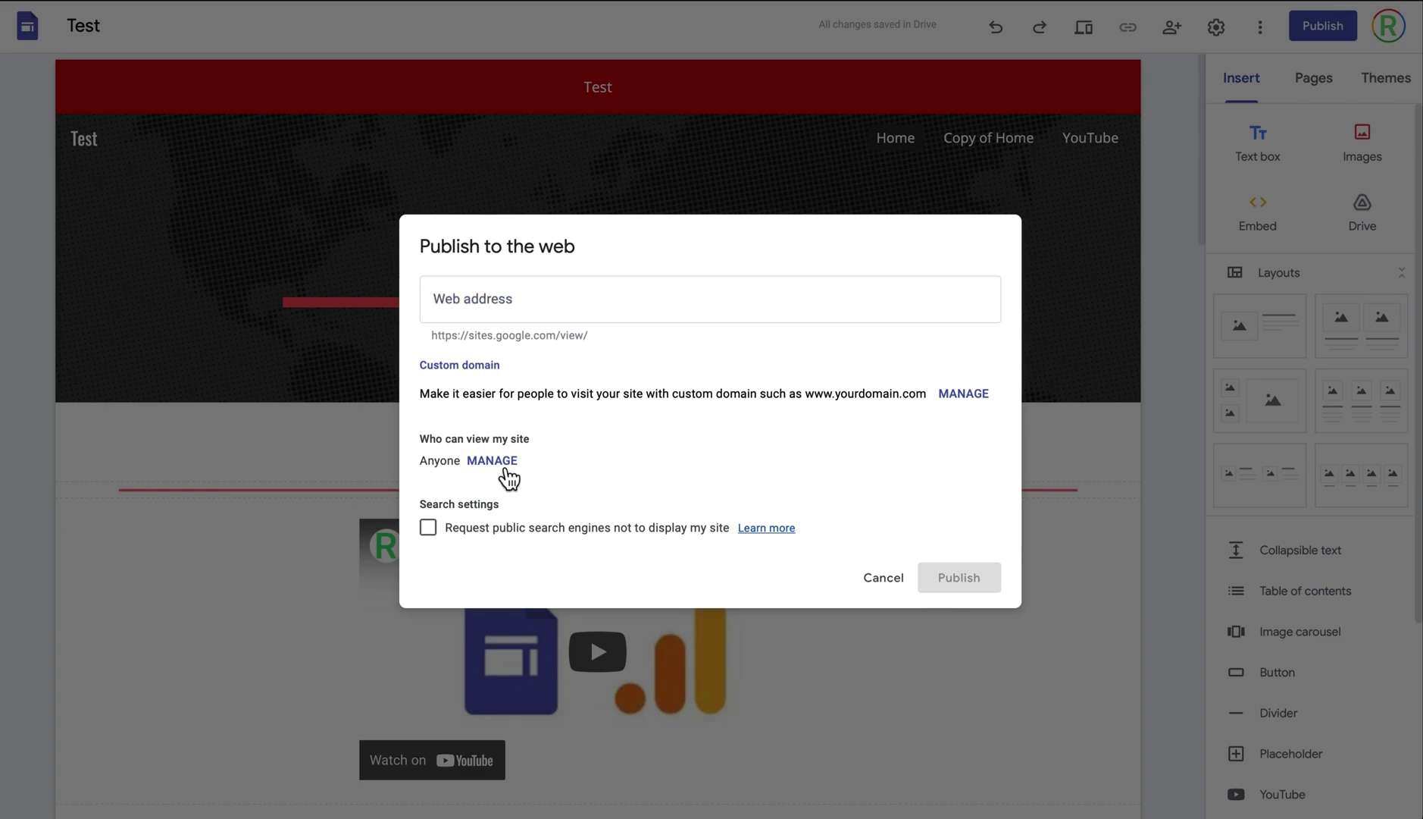
{"action": "left_click", "coordinate": [1178, 36]}
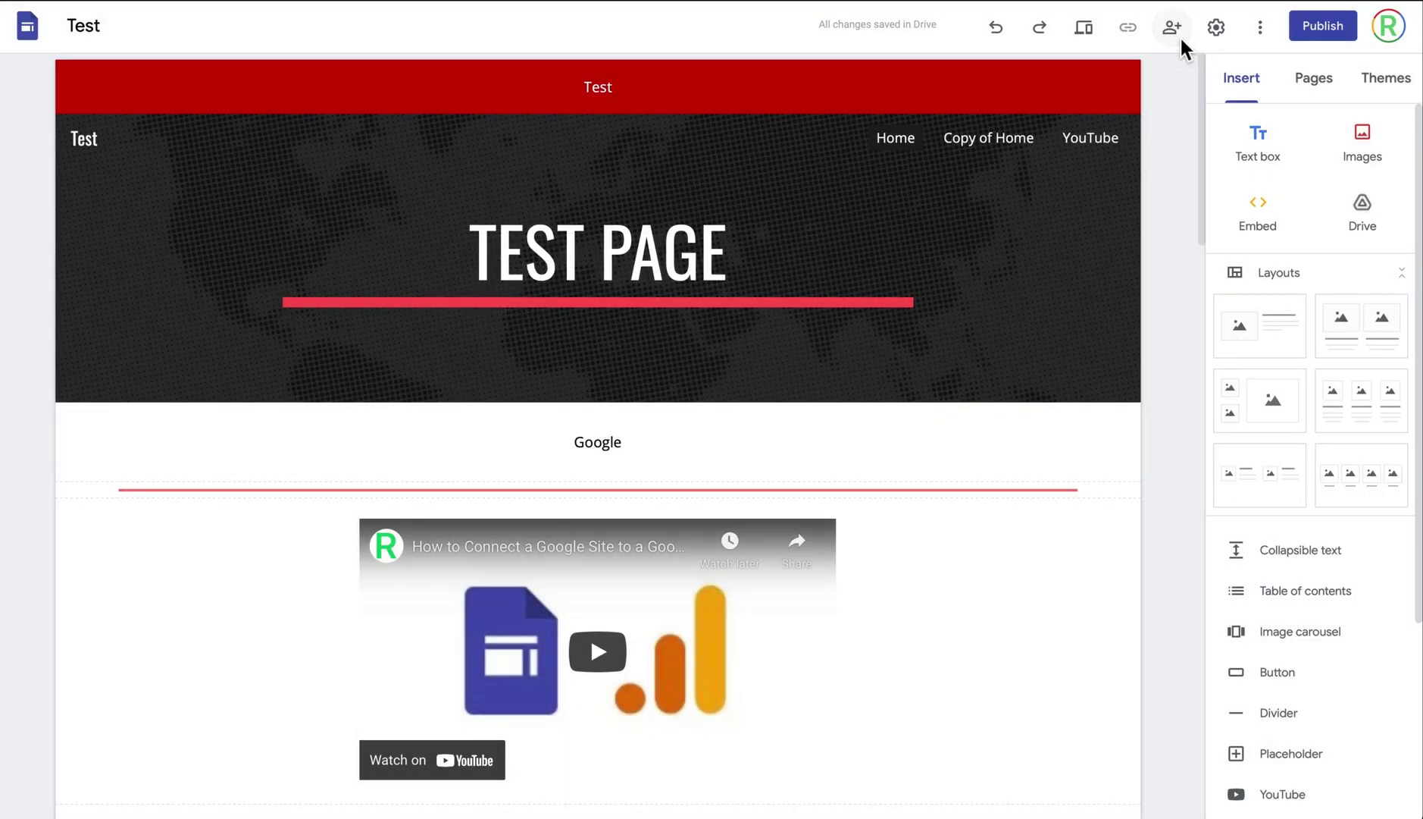
{"action": "left_click", "coordinate": [1178, 37]}
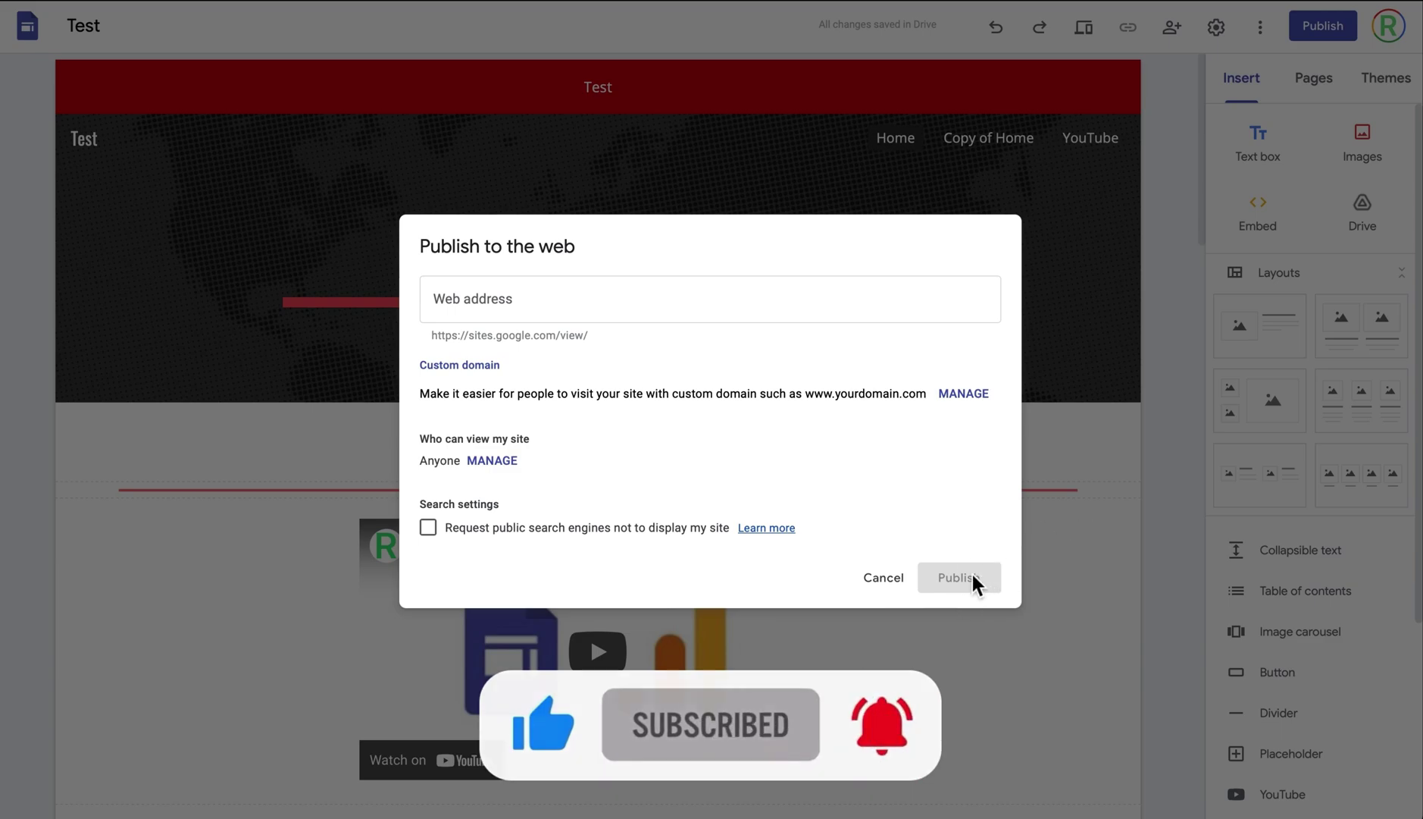
{"action": "left_click", "coordinate": [1116, 557]}
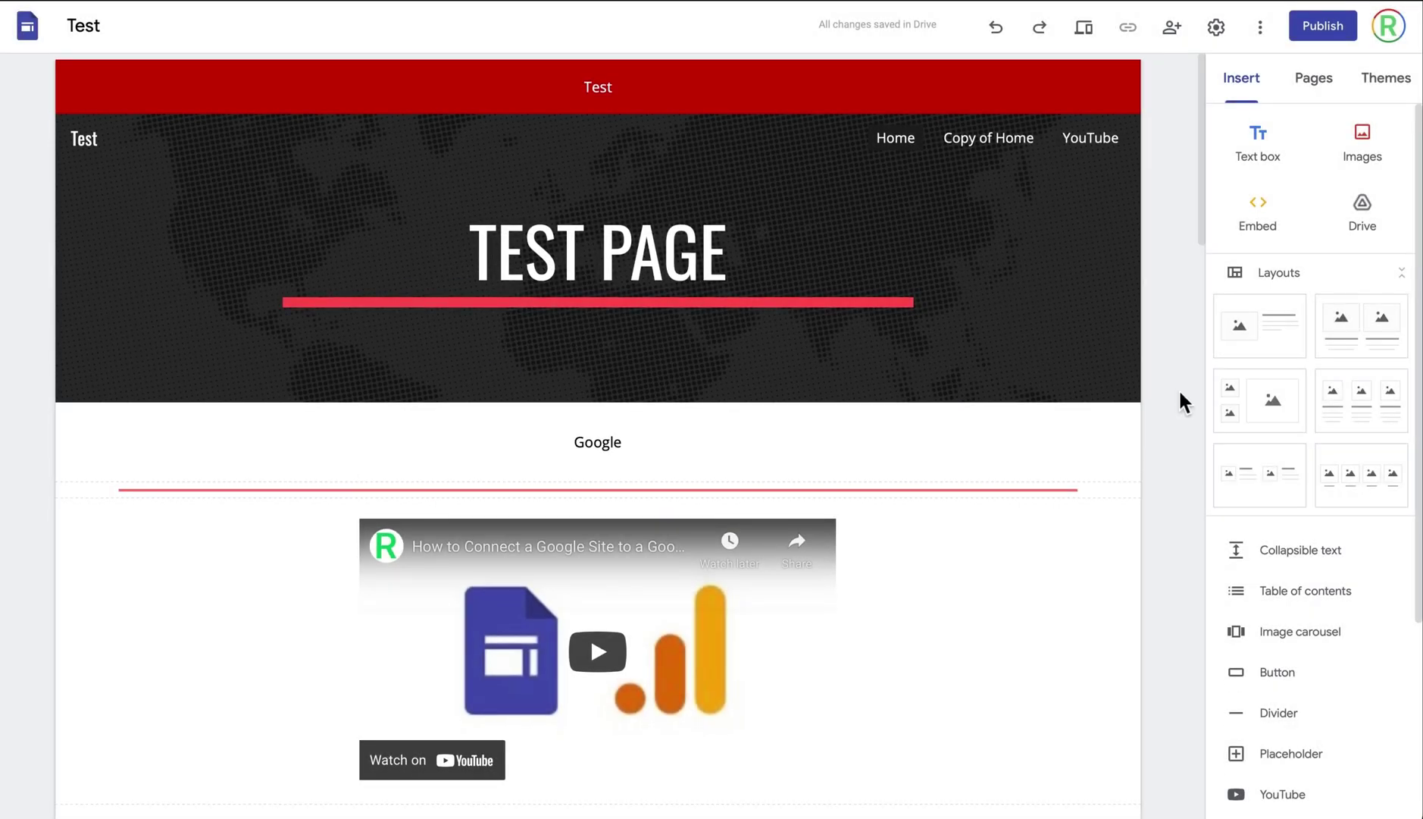